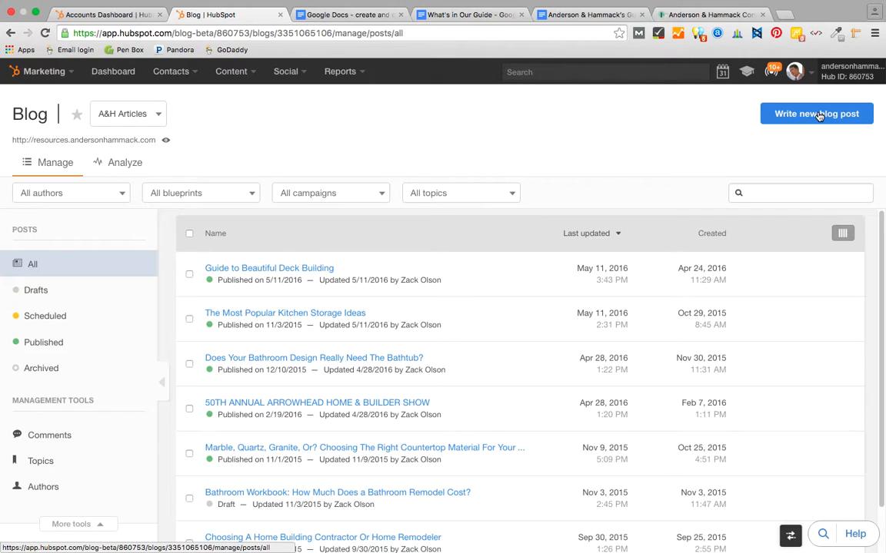
- Start a new blog post from the Visual-Based Post blogging blueprint
left_click(819, 115)
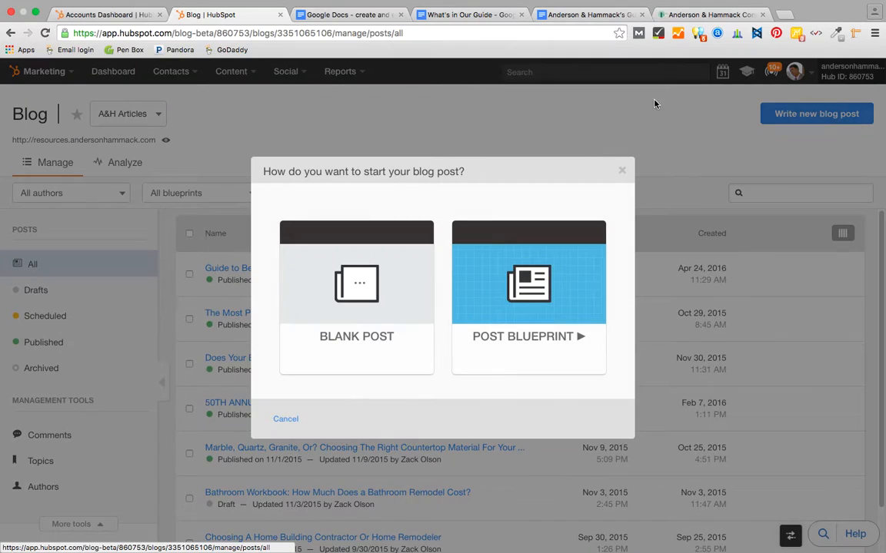
left_click(621, 171)
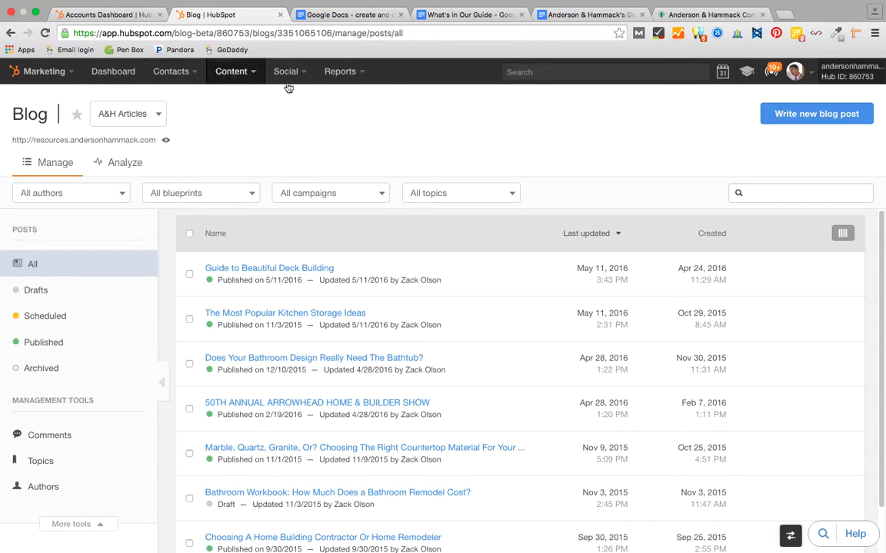
left_click(823, 117)
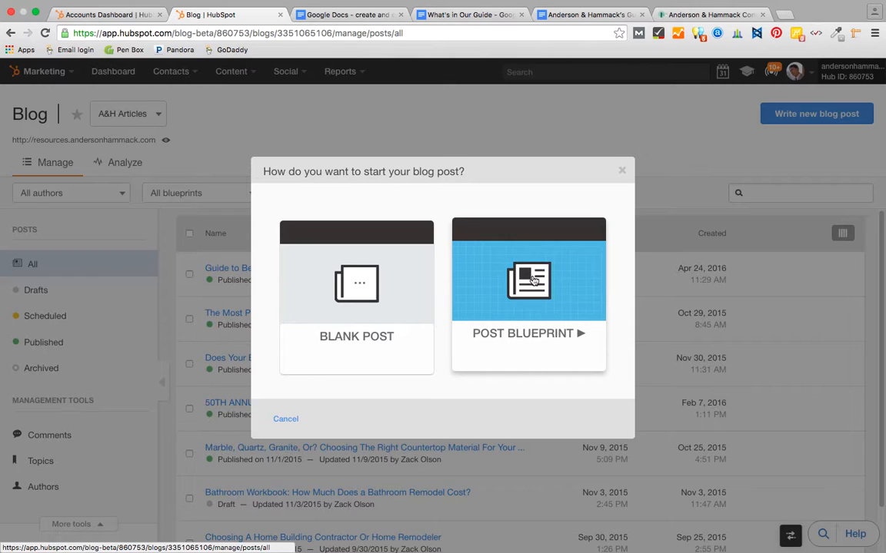
left_click(532, 281)
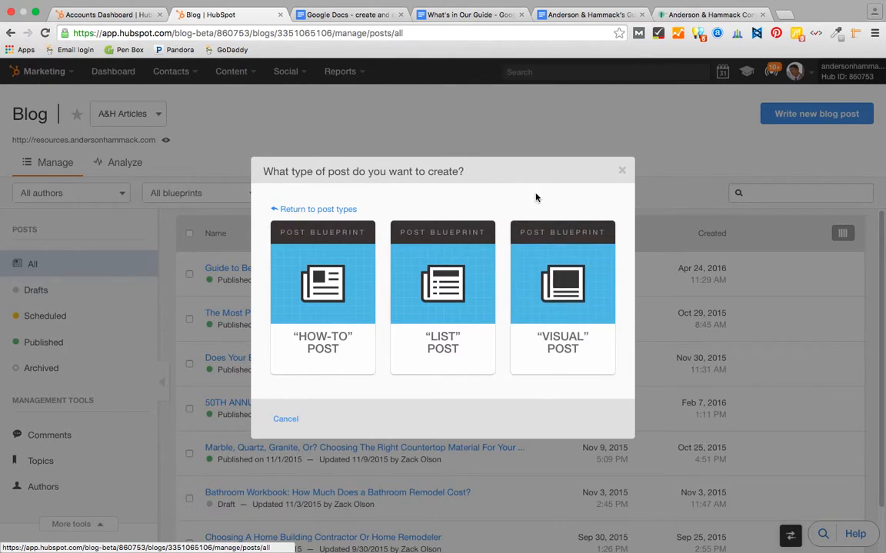
mouse_move(580, 273)
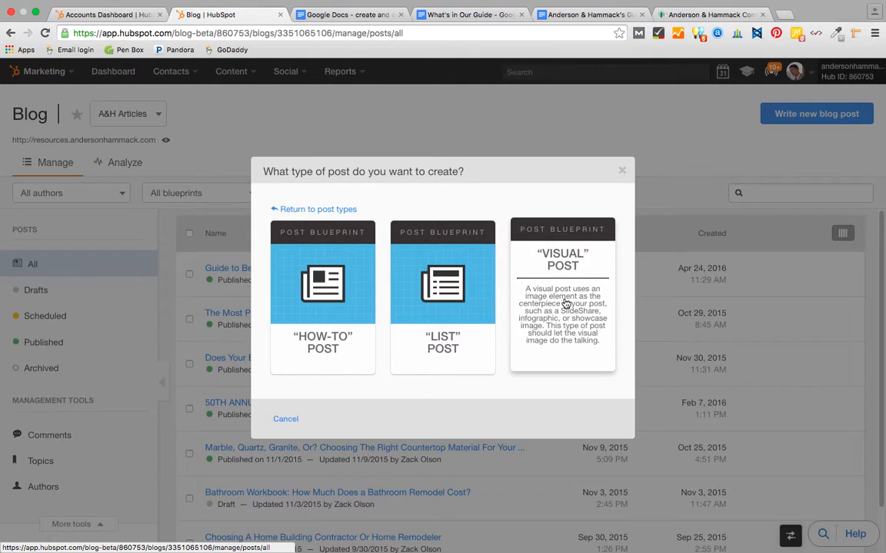
left_click(565, 261)
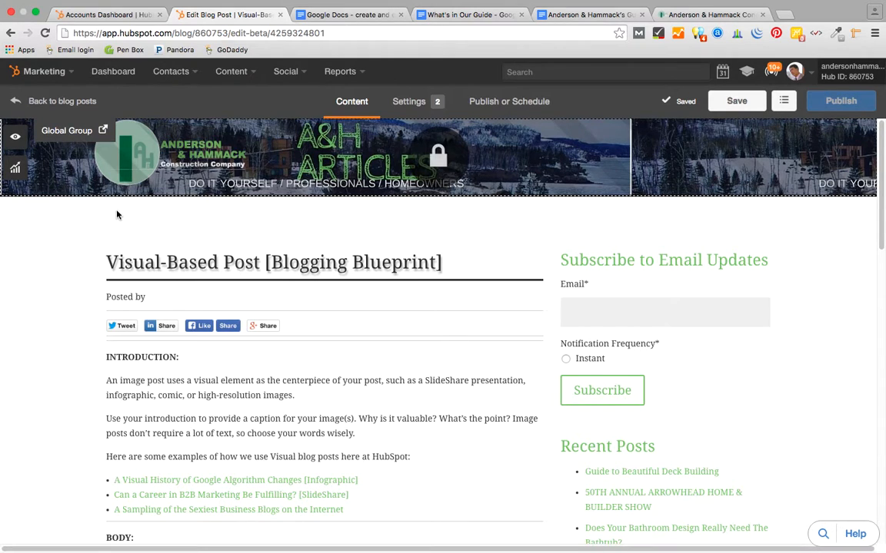
- Replace the placeholder post title with 'Guide to Outdoor Lighting'
left_click(213, 264)
left_click_drag(448, 265, 95, 259)
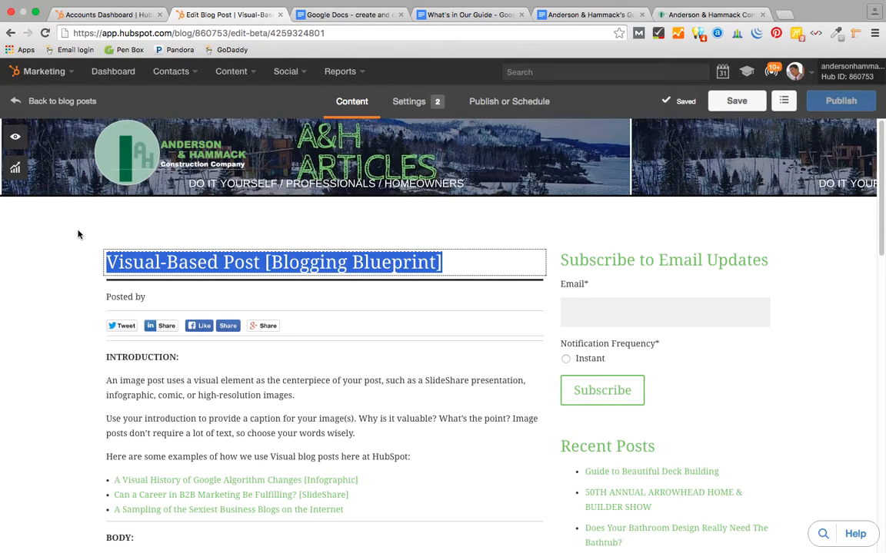
type("Guide ")
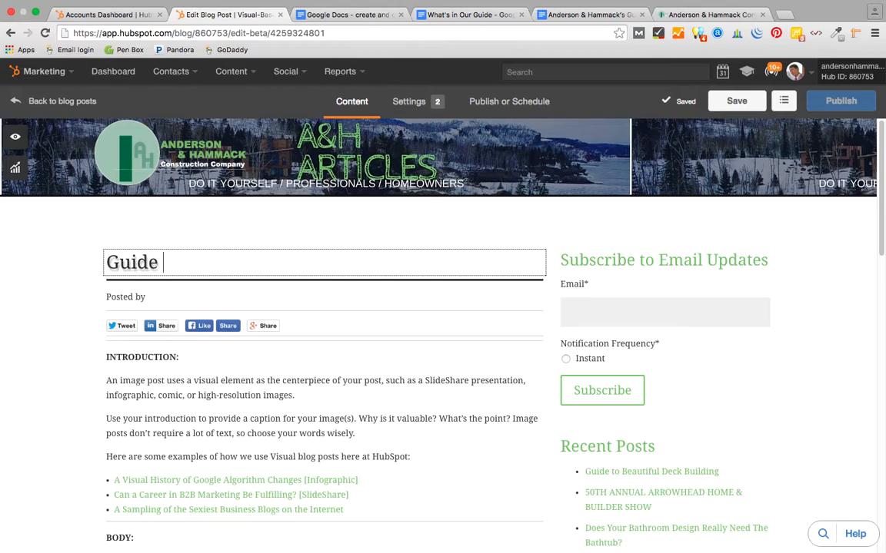
type("to Out")
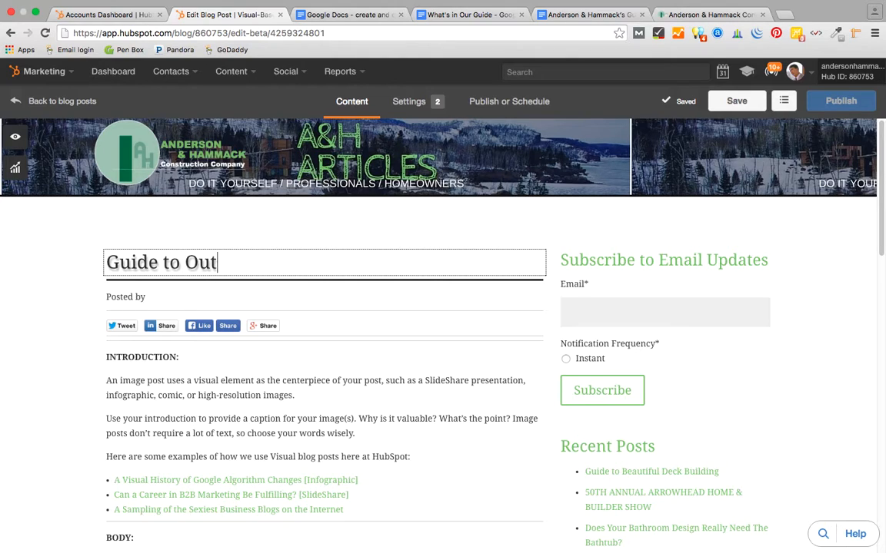
type("door Lighting")
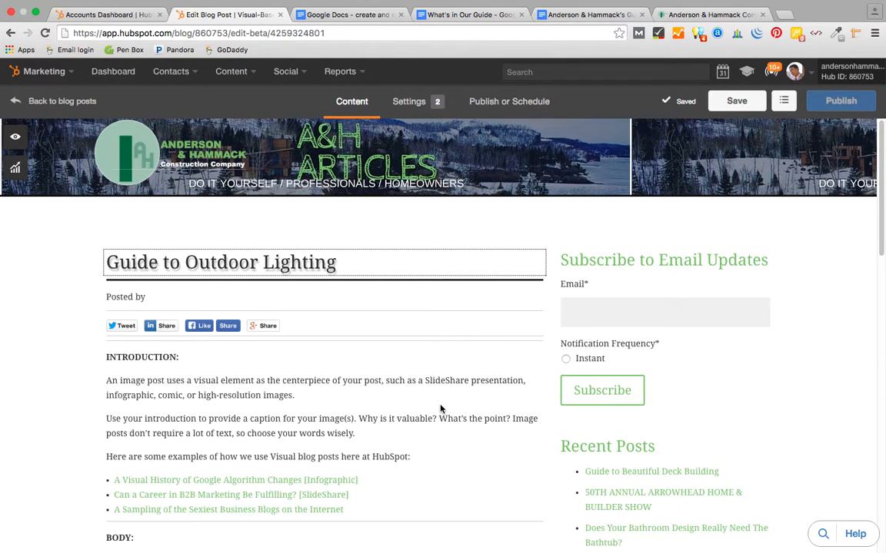
scroll(440, 409, "down", 5)
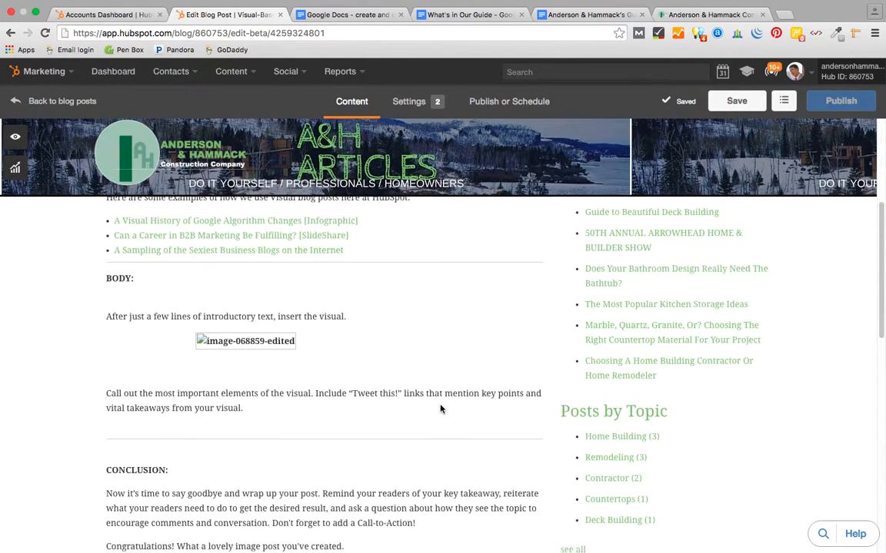
- Delete the placeholder introduction paragraphs and example bullet links below the INTRODUCTION label
scroll(440, 409, "up", 3)
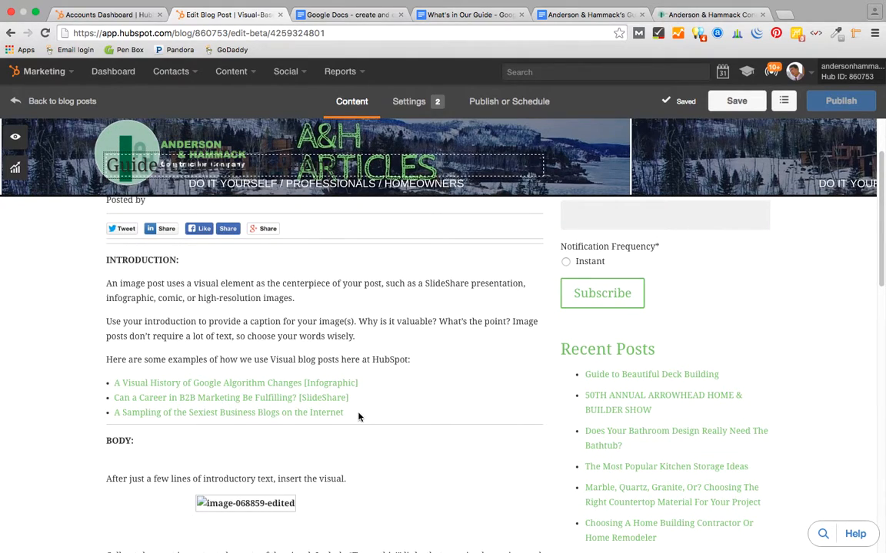
left_click_drag(345, 414, 107, 282)
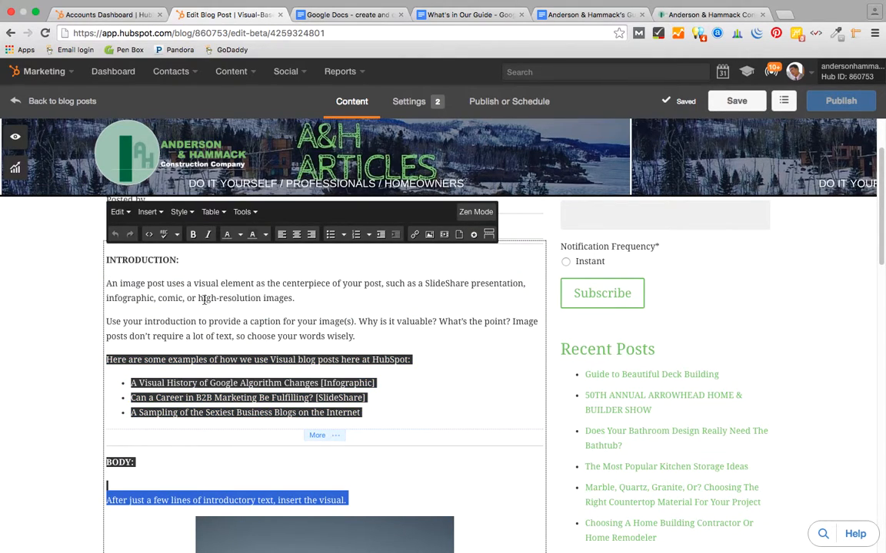
left_click(367, 415)
left_click_drag(367, 415, 102, 281)
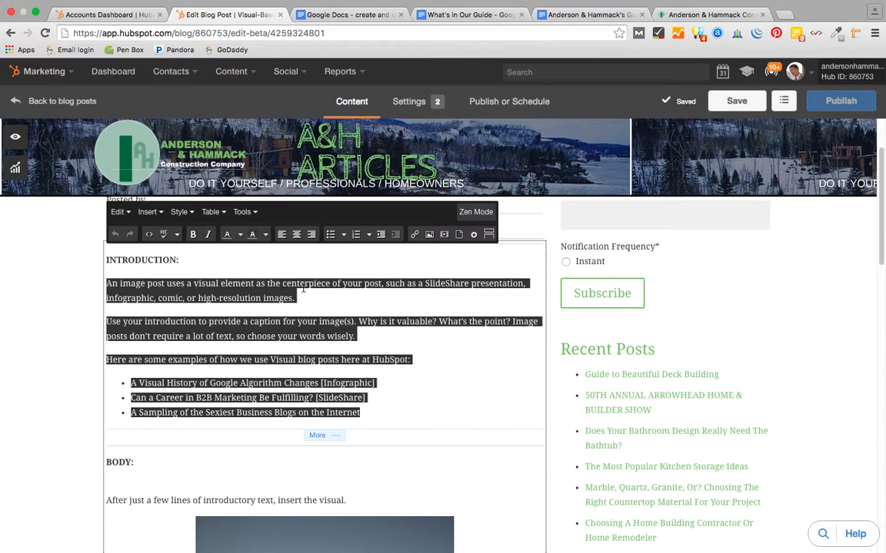
key("BackSpace")
key("BackSpace")
key("BackSpace")
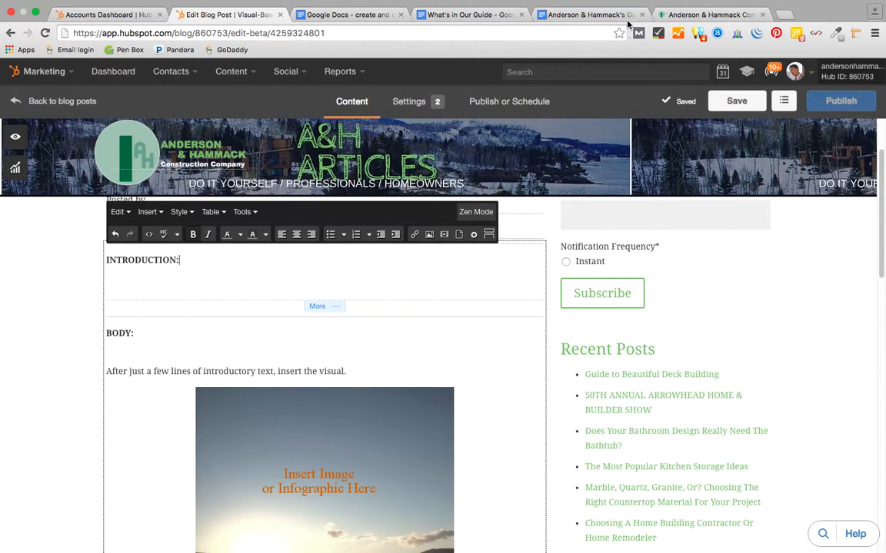
left_click(582, 15)
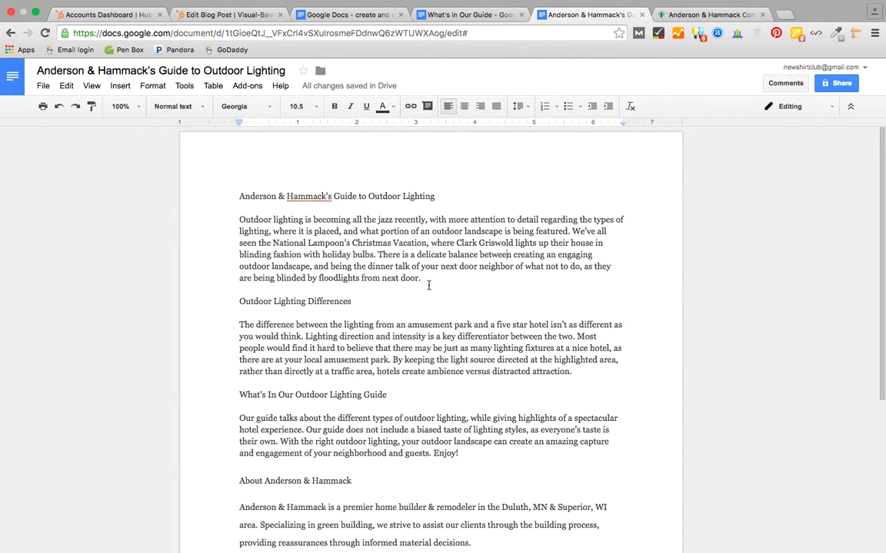
- Copy the guide's title and opening outdoor-lighting paragraph from the Google Doc
left_click_drag(423, 280, 235, 200)
key("super+c")
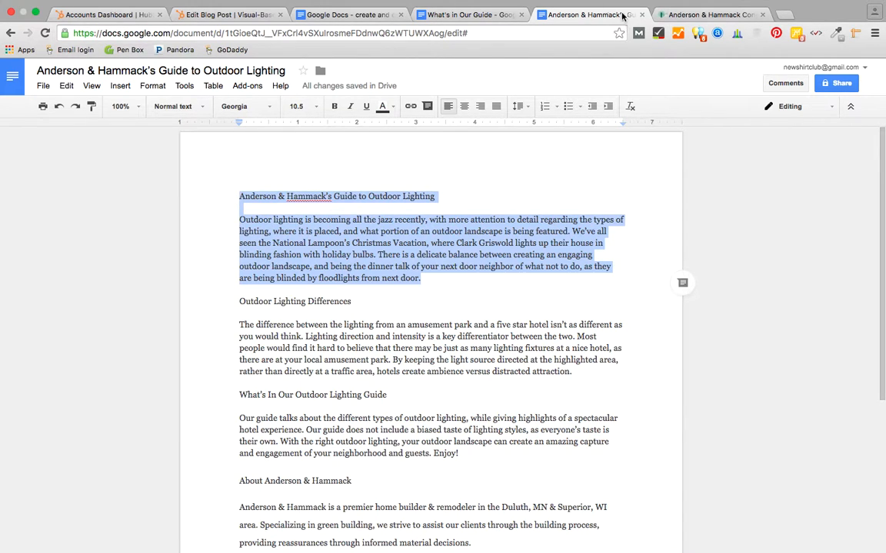
left_click(206, 15)
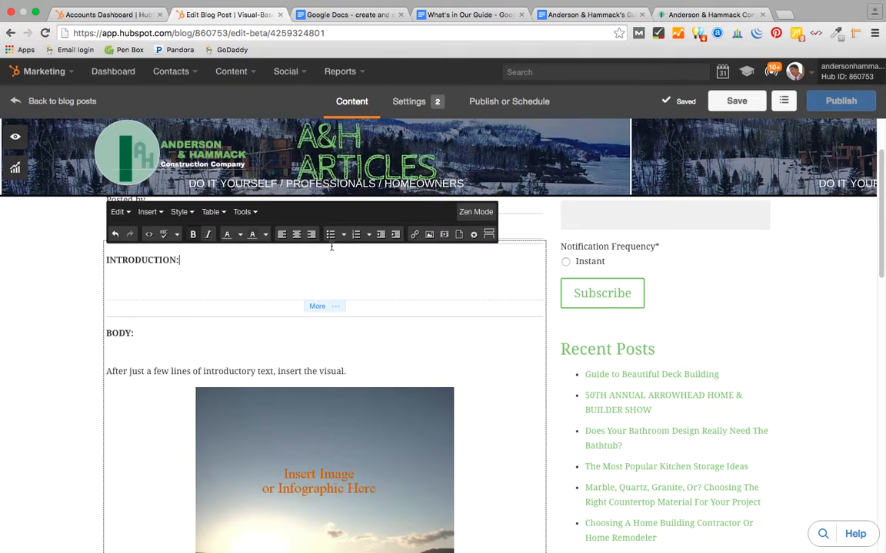
- Paste the guide's title and paragraph over 'INTRODUCTION:' and format the title as Heading 1
left_click_drag(180, 260, 105, 261)
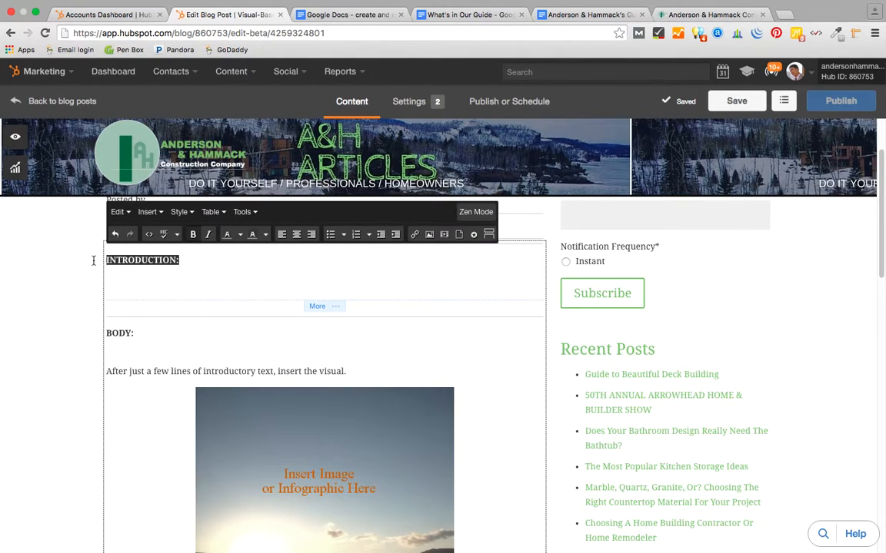
key("super+v")
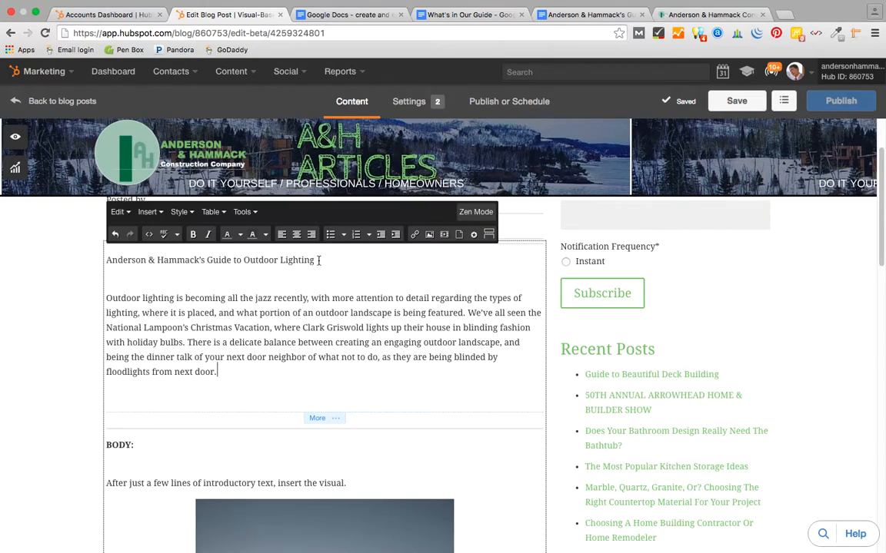
left_click_drag(316, 261, 108, 260)
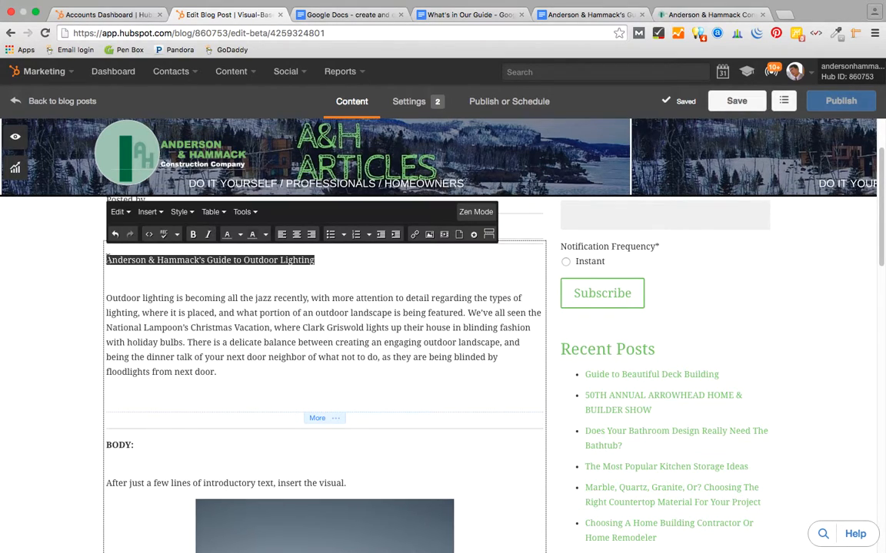
left_click(240, 212)
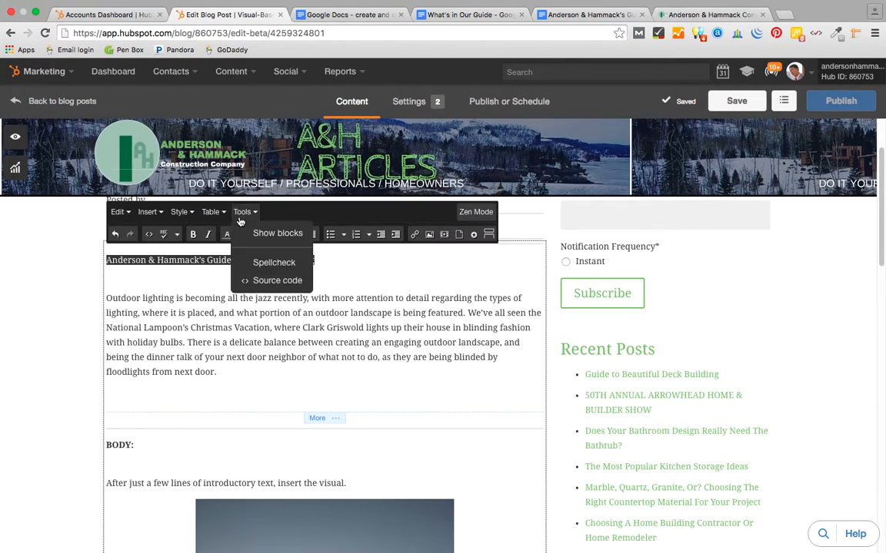
mouse_move(177, 215)
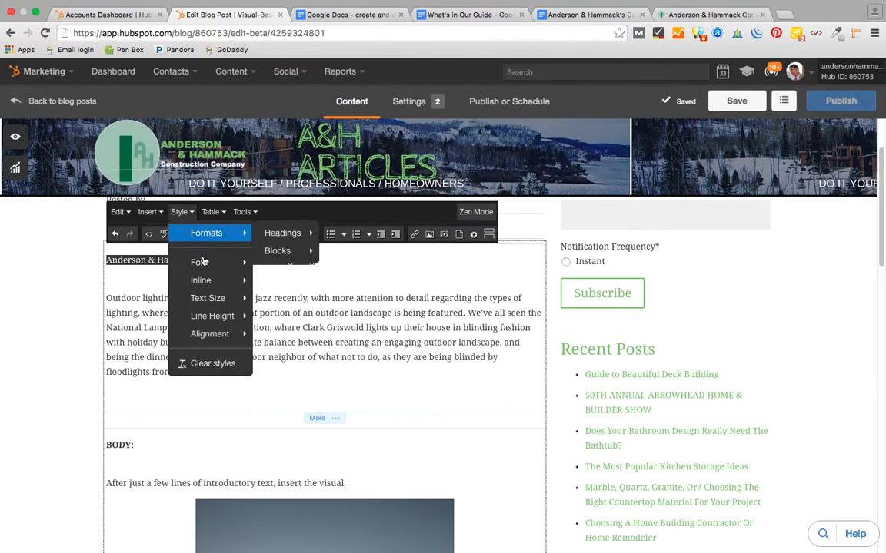
mouse_move(216, 265)
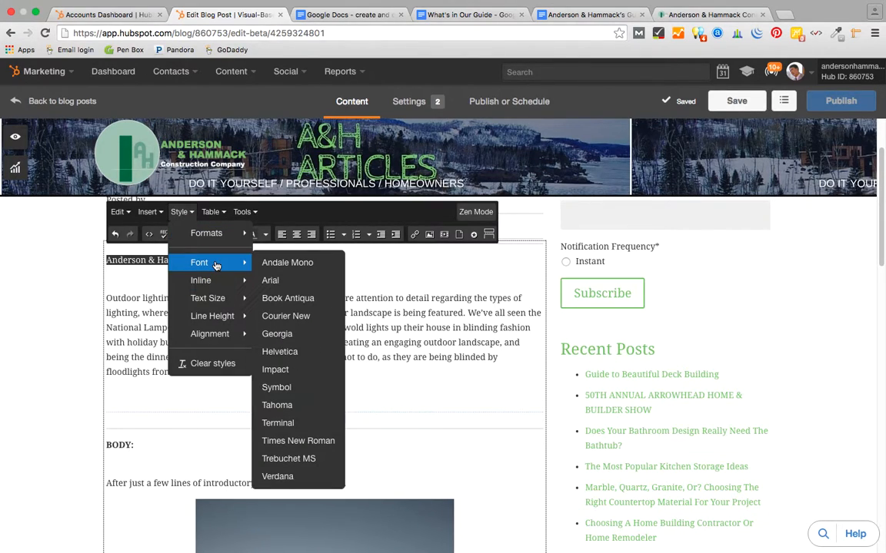
mouse_move(212, 234)
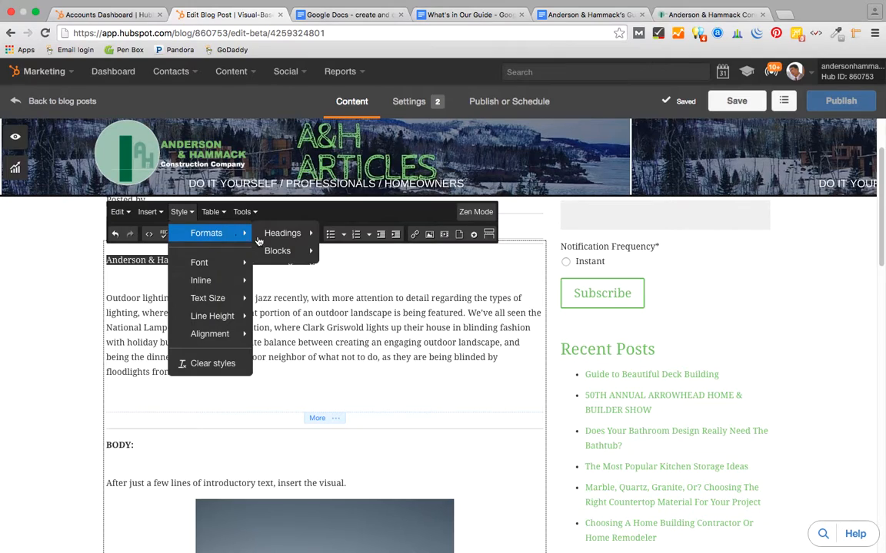
mouse_move(292, 244)
left_click(350, 234)
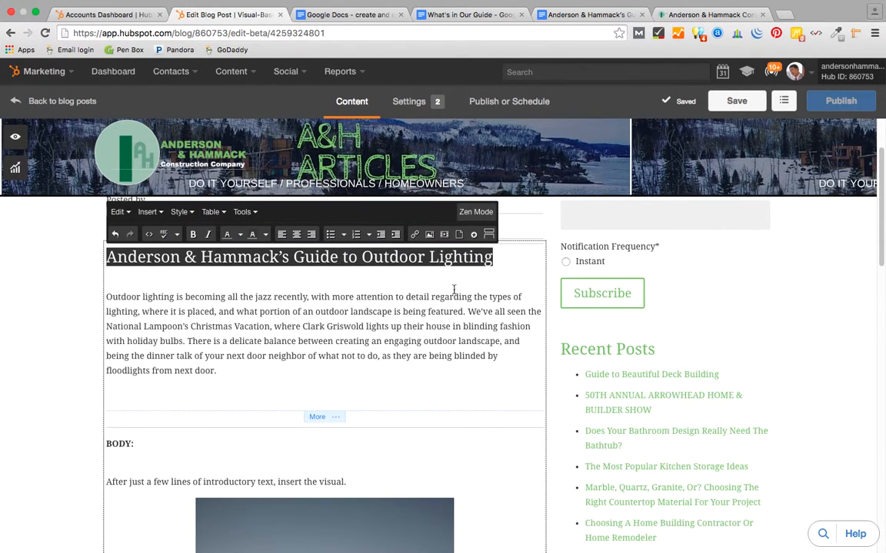
left_click(504, 264)
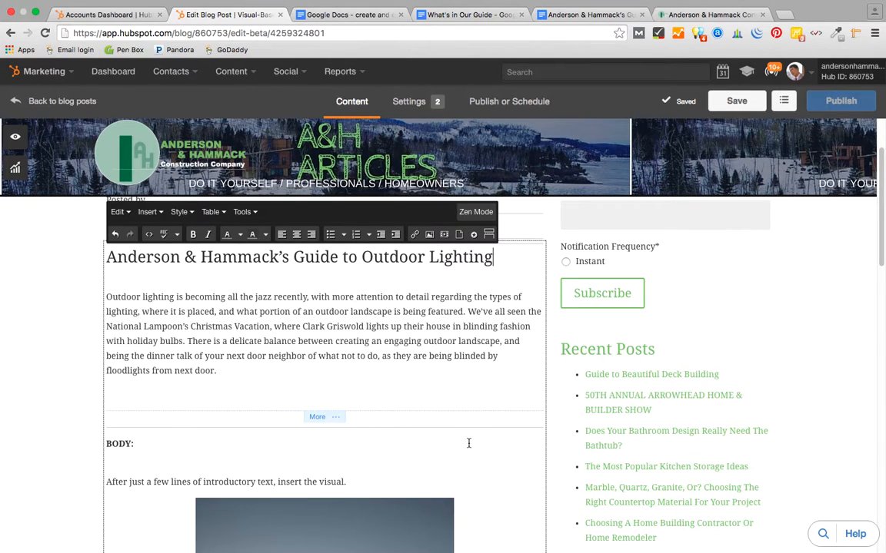
scroll(468, 443, "down", 1)
- Move the read-more break below the placeholder image
scroll(468, 443, "down", 5)
scroll(468, 444, "up", 1)
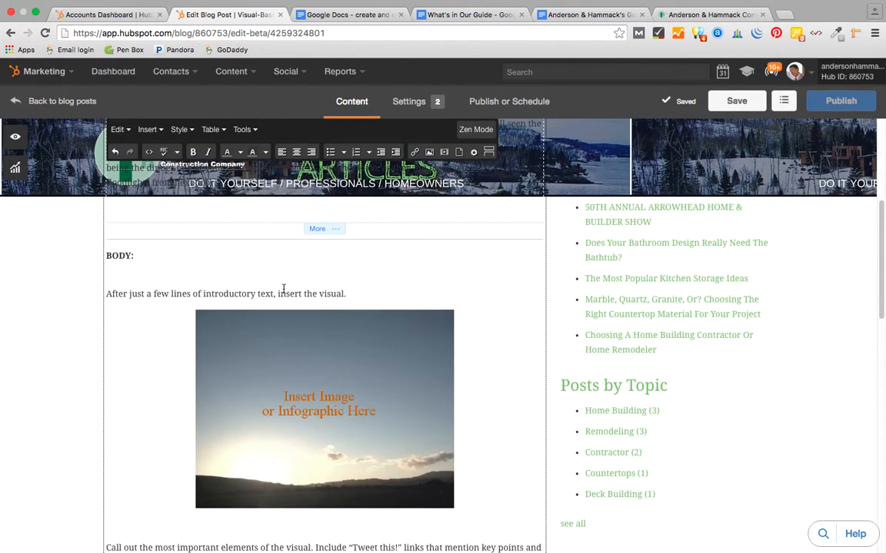
left_click_drag(332, 232, 330, 278)
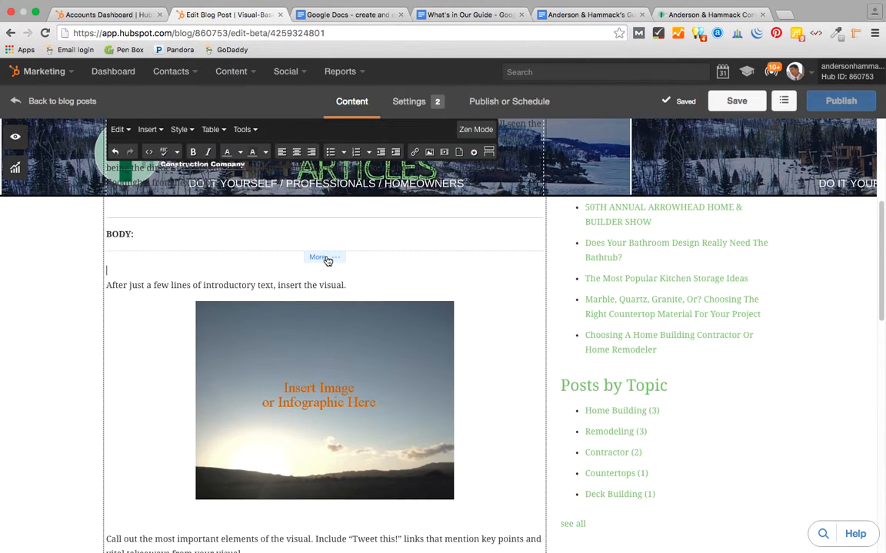
left_click(327, 261)
left_click(318, 524)
left_click_drag(318, 524, 318, 521)
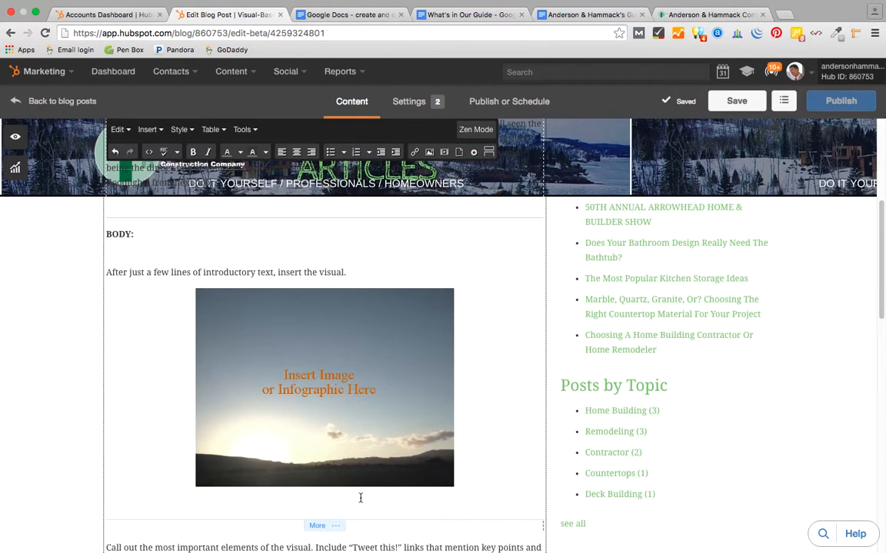
- Delete the BODY label, its instruction line and the placeholder image
left_click_drag(348, 274, 106, 235)
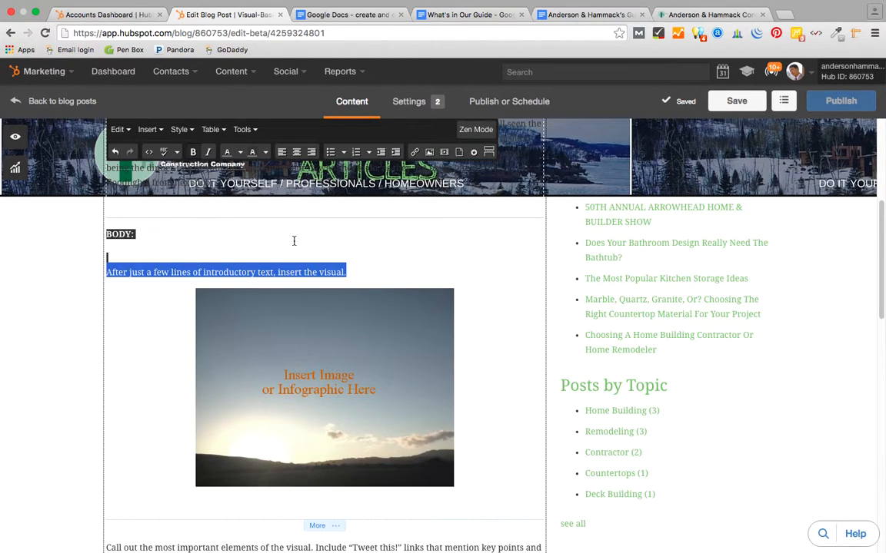
key("BackSpace")
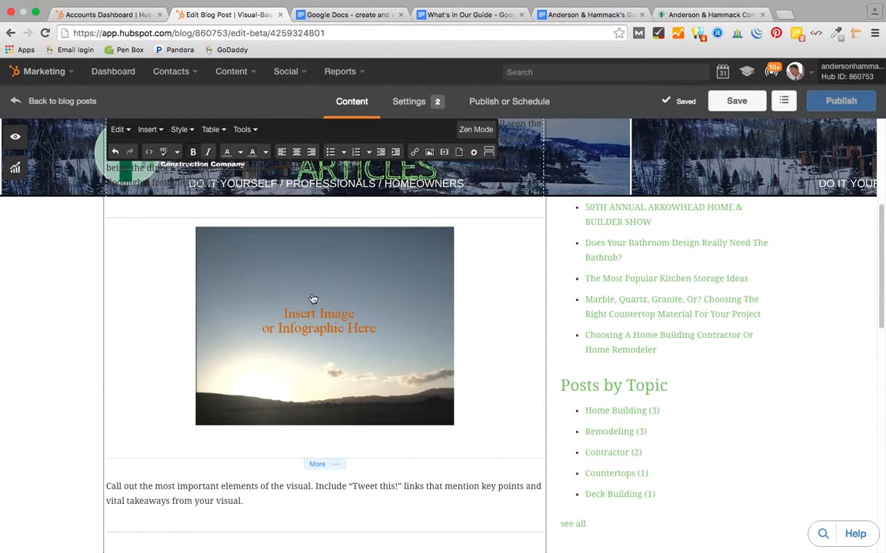
scroll(326, 295, "up", 3)
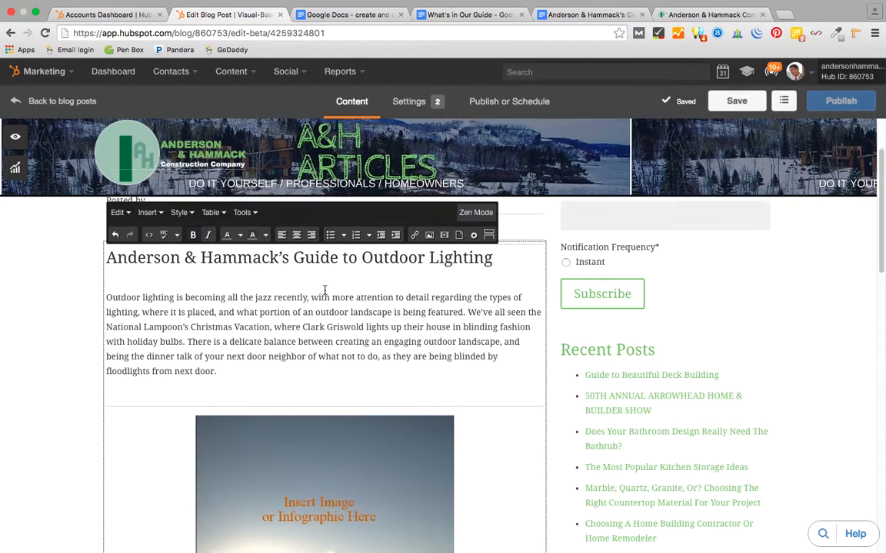
scroll(325, 290, "down", 4)
scroll(326, 297, "down", 1)
scroll(326, 254, "up", 3)
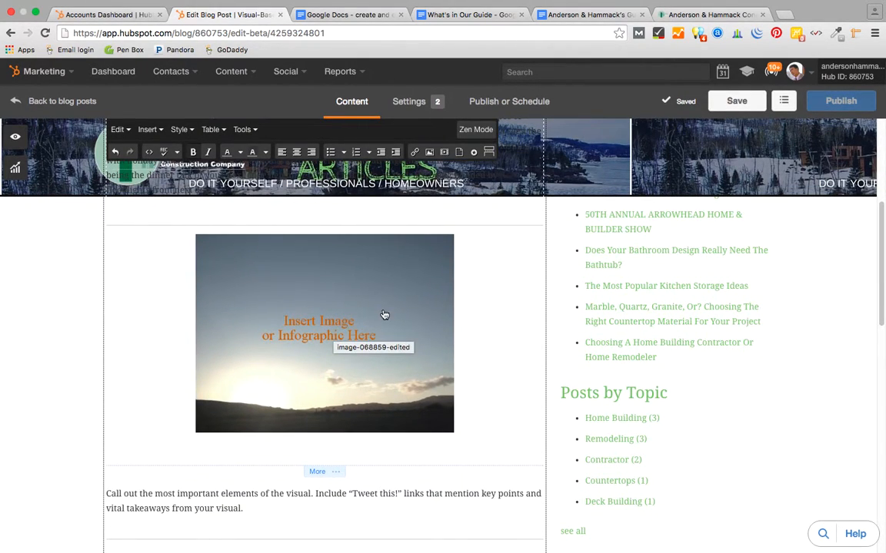
left_click(324, 323)
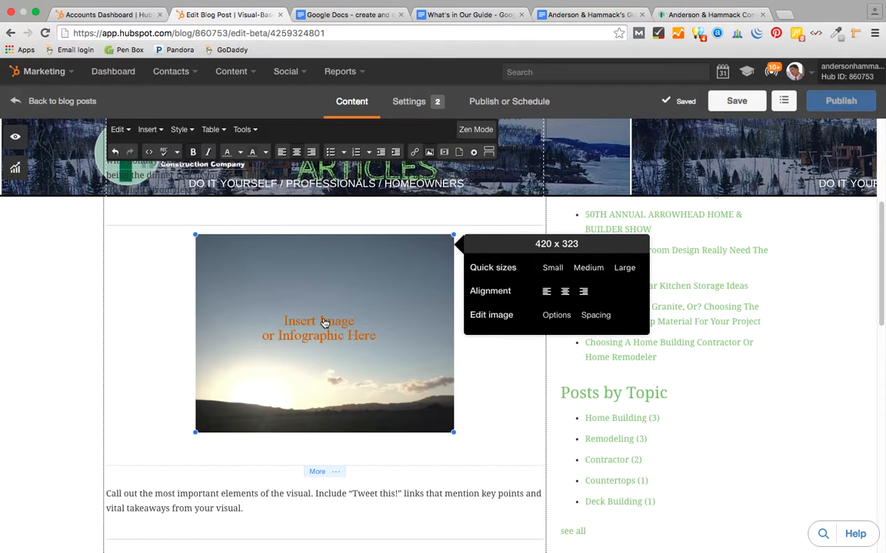
key("BackSpace")
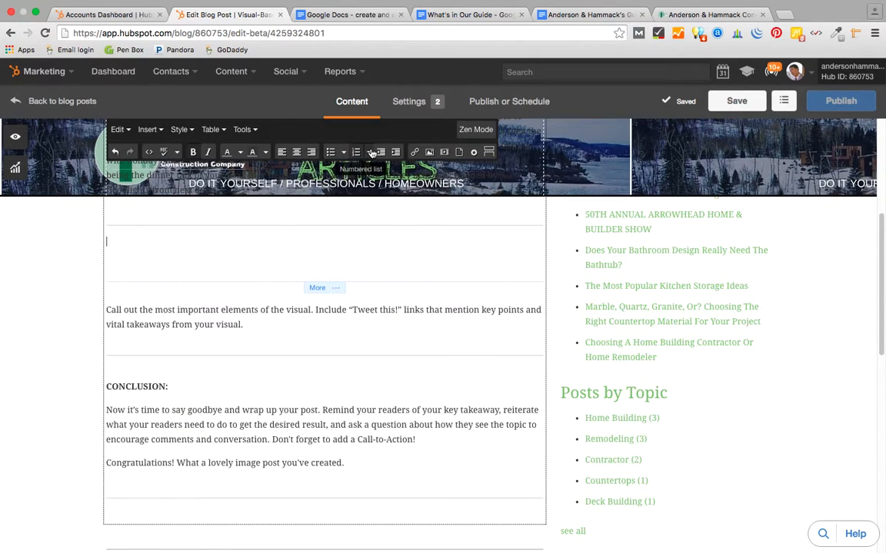
- Upload Outdoor Lighting Guide.jpg and insert it into the post body
left_click(429, 154)
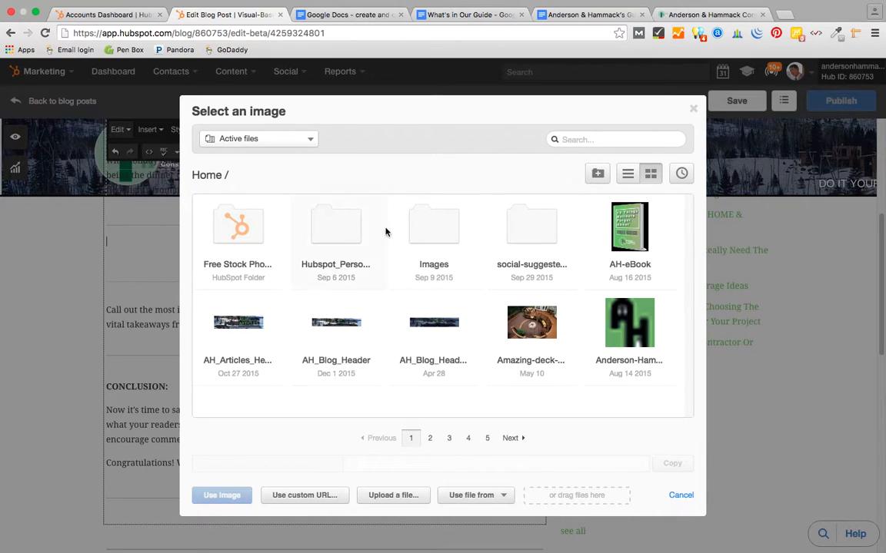
left_click(394, 497)
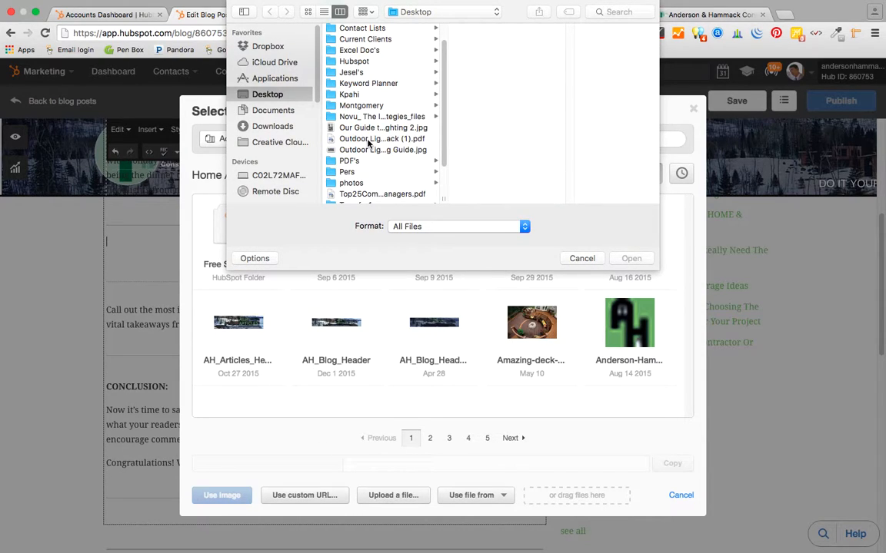
left_click(371, 129)
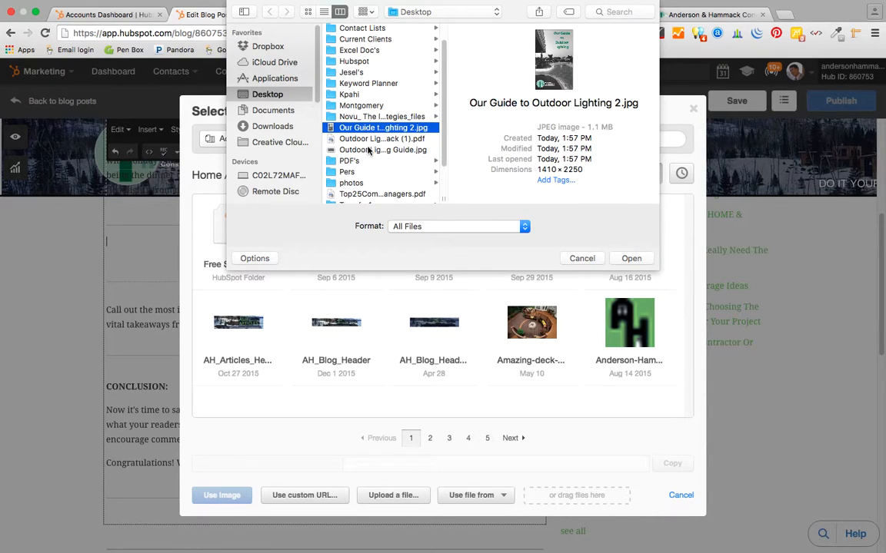
left_click(368, 150)
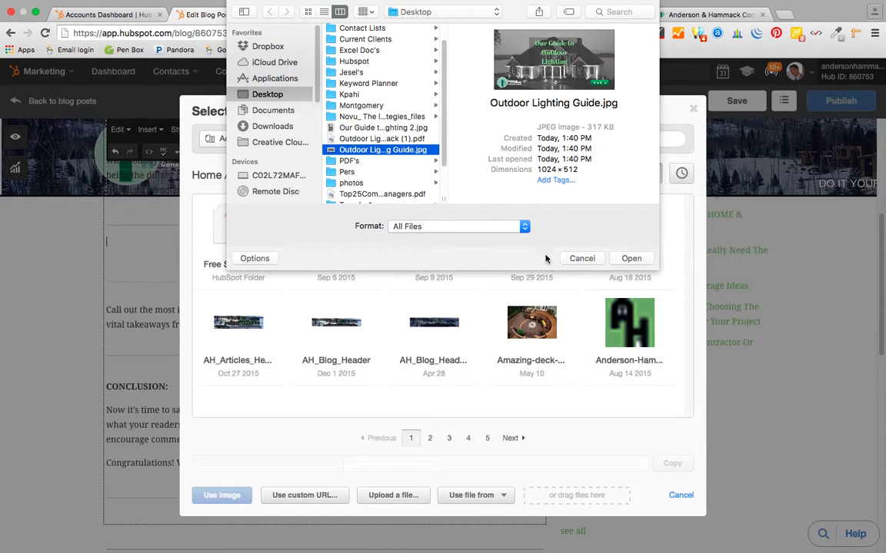
left_click(628, 260)
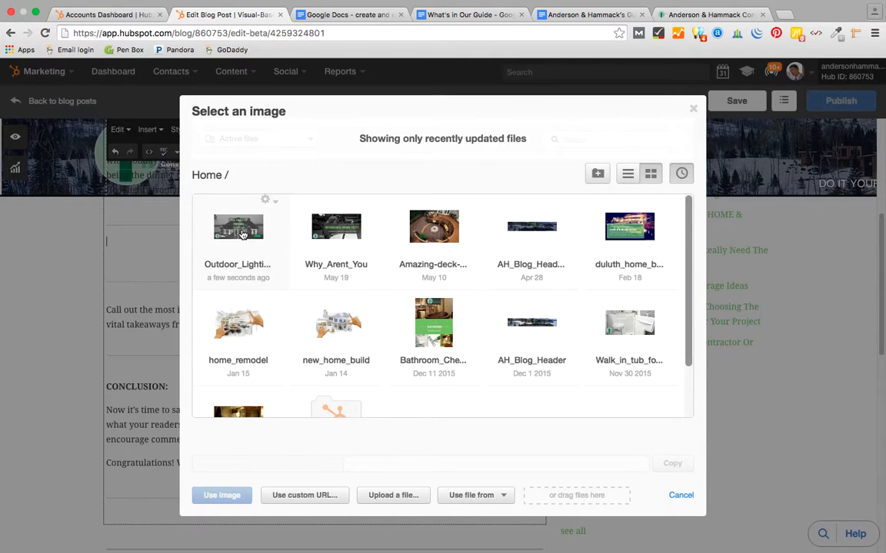
left_click(276, 203)
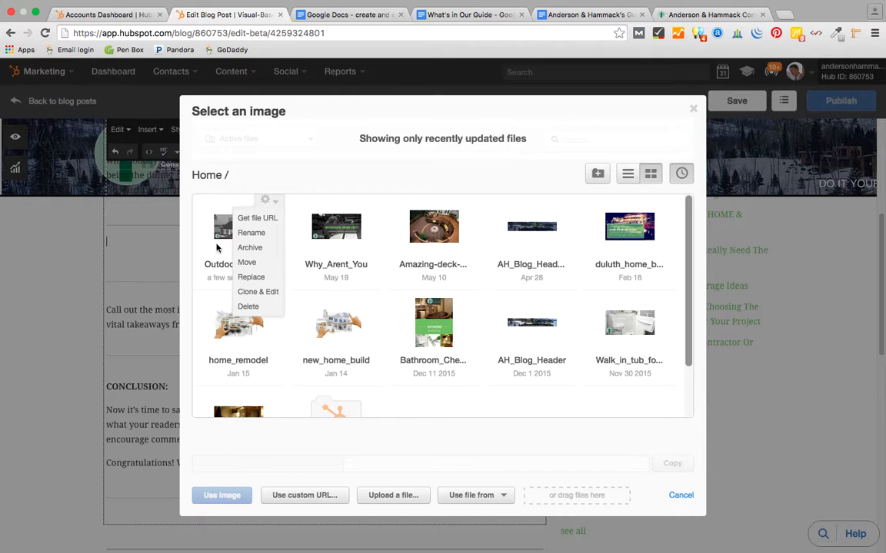
left_click(194, 245)
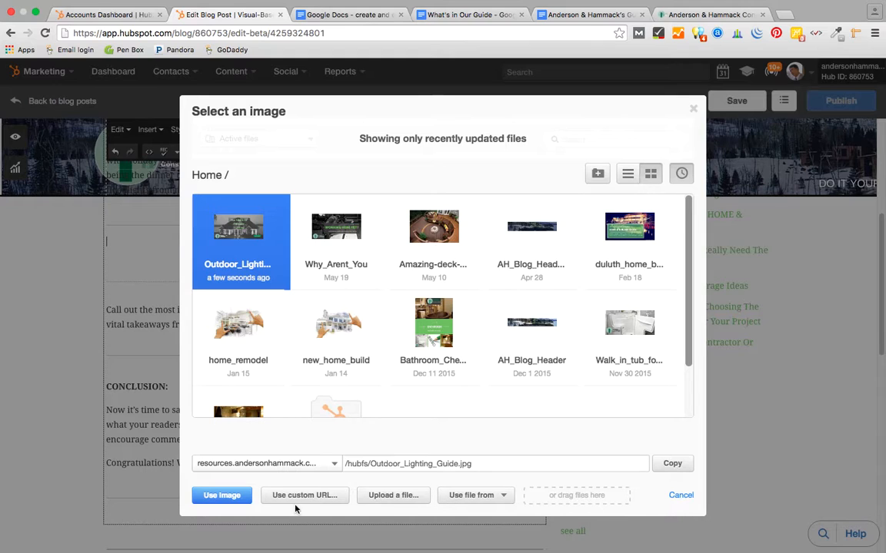
left_click(222, 496)
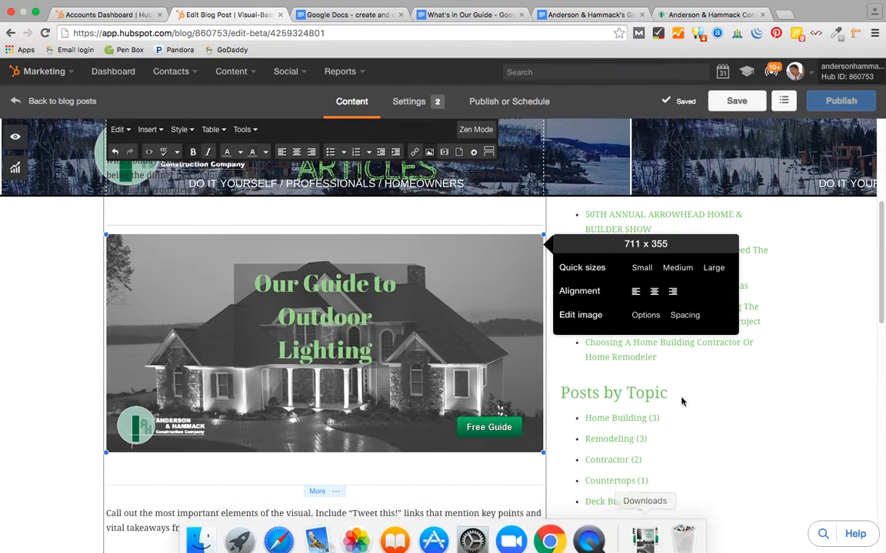
- Set the Outdoor Lighting guide image to the Large quick size
left_click(712, 269)
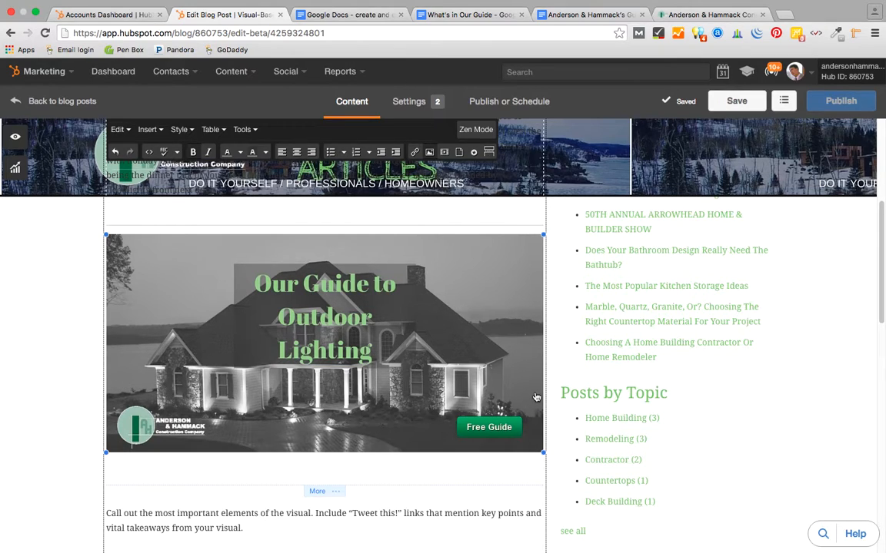
scroll(338, 461, "down", 3)
scroll(338, 461, "up", 1)
scroll(339, 461, "up", 4)
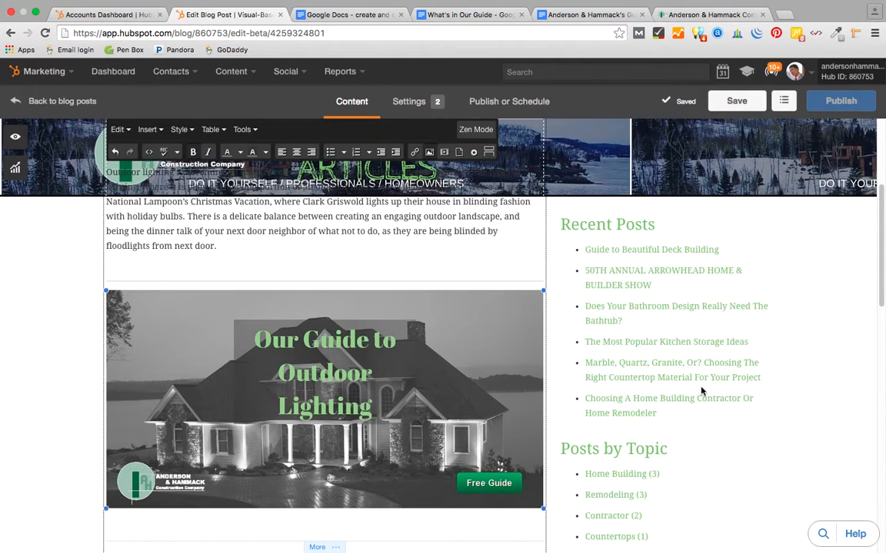
scroll(779, 390, "down", 1)
scroll(779, 391, "down", 4)
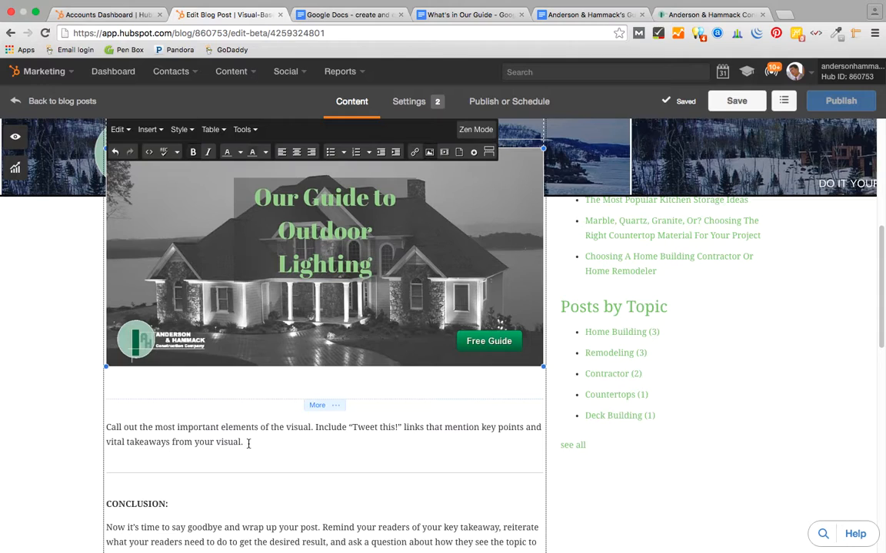
scroll(433, 281, "up", 1)
scroll(433, 281, "up", 5)
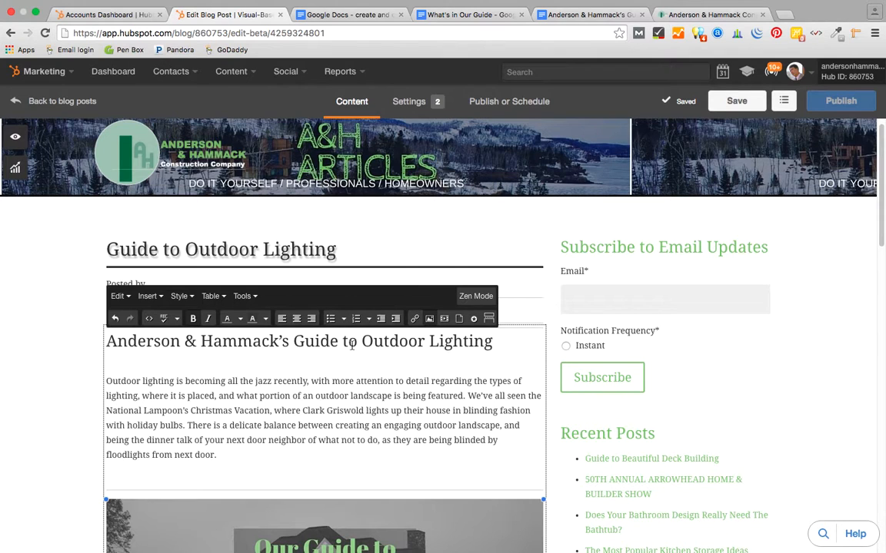
scroll(406, 404, "down", 10)
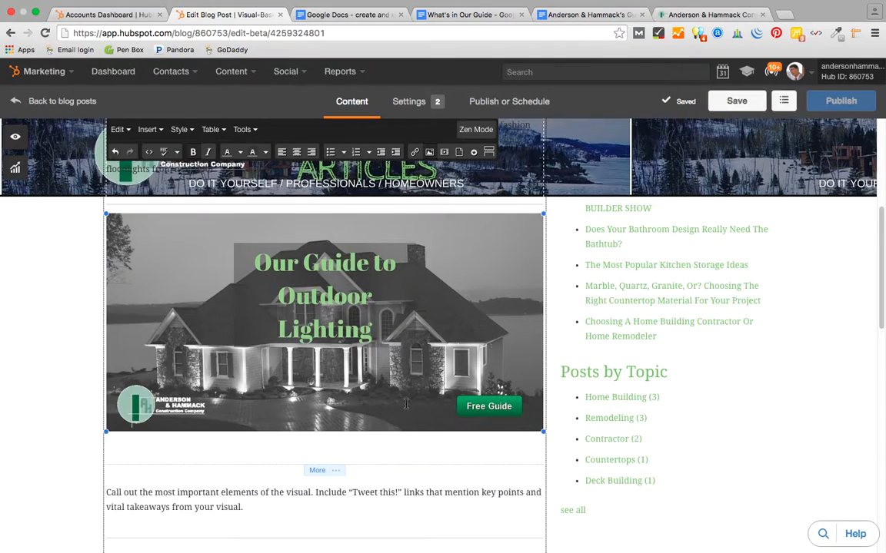
scroll(405, 403, "up", 10)
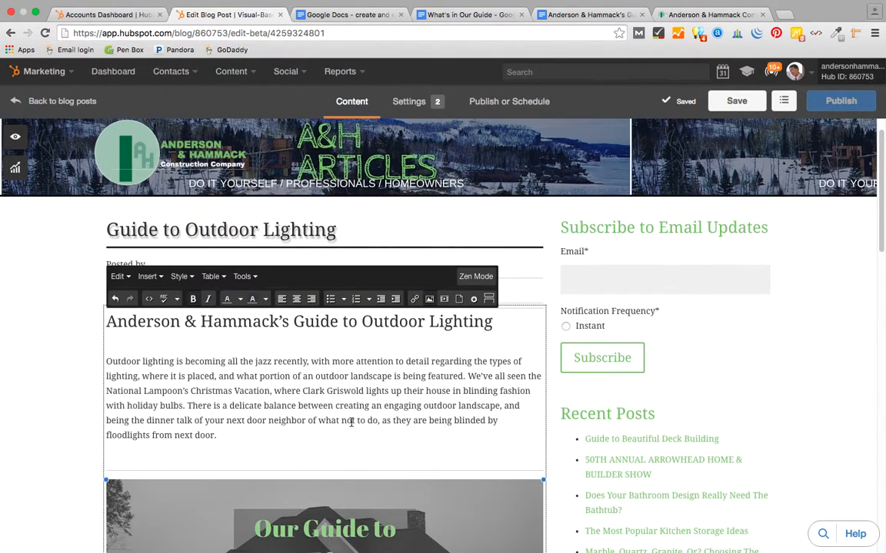
scroll(351, 422, "down", 5)
scroll(338, 354, "up", 1)
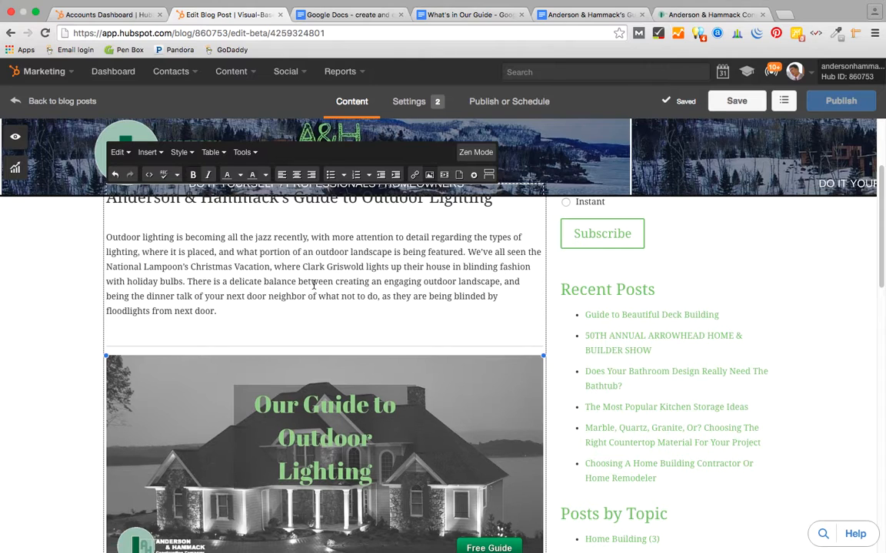
scroll(313, 284, "down", 4)
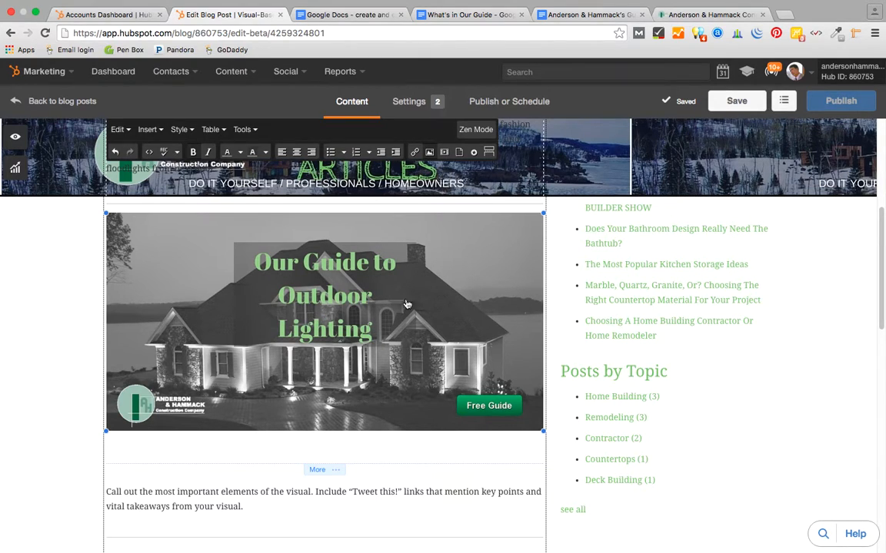
scroll(310, 356, "down", 6)
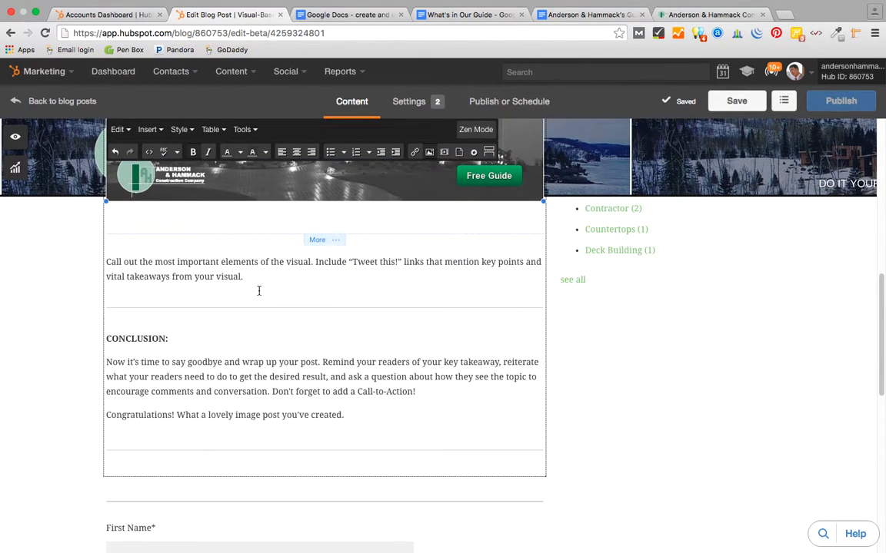
scroll(312, 340, "up", 3)
scroll(313, 340, "up", 9)
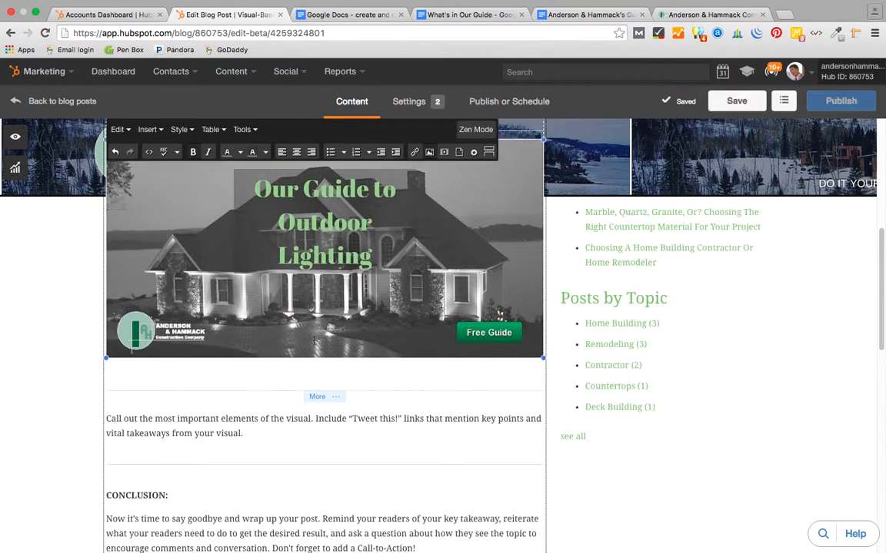
scroll(313, 341, "down", 3)
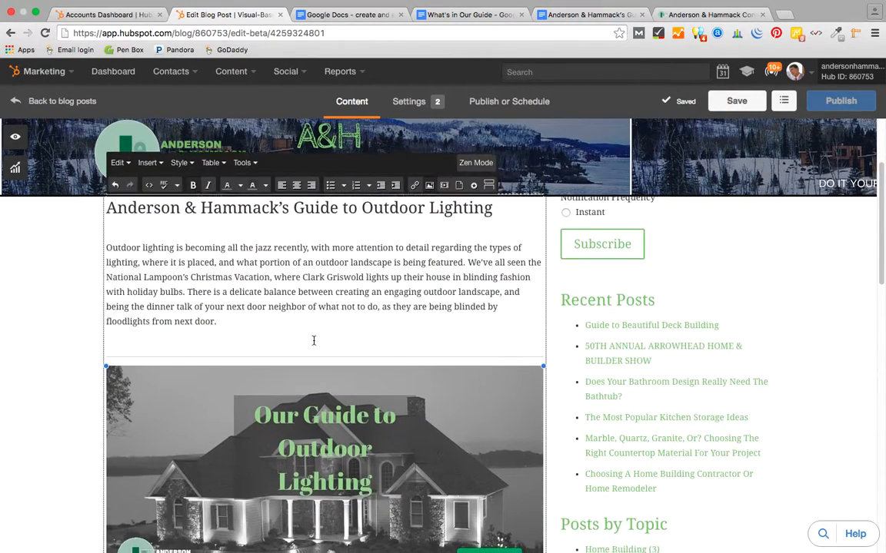
scroll(314, 340, "down", 8)
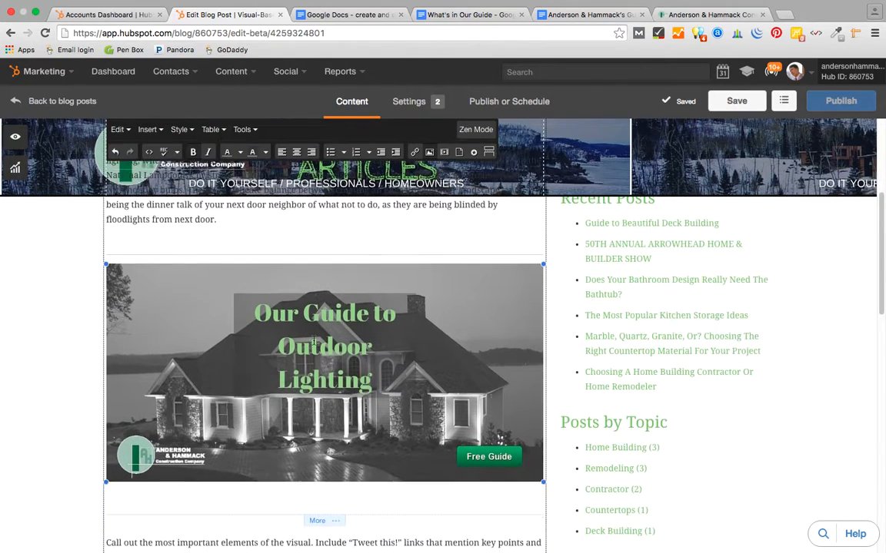
scroll(314, 340, "down", 4)
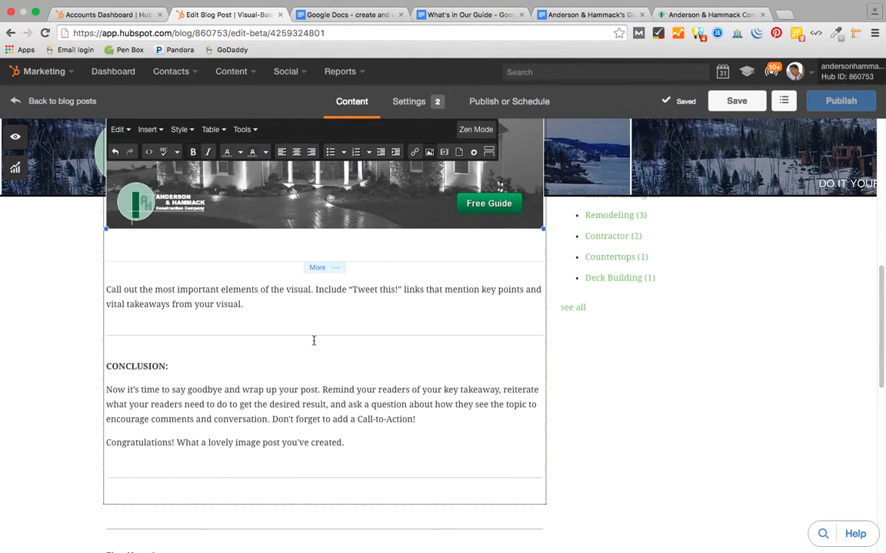
scroll(314, 341, "down", 1)
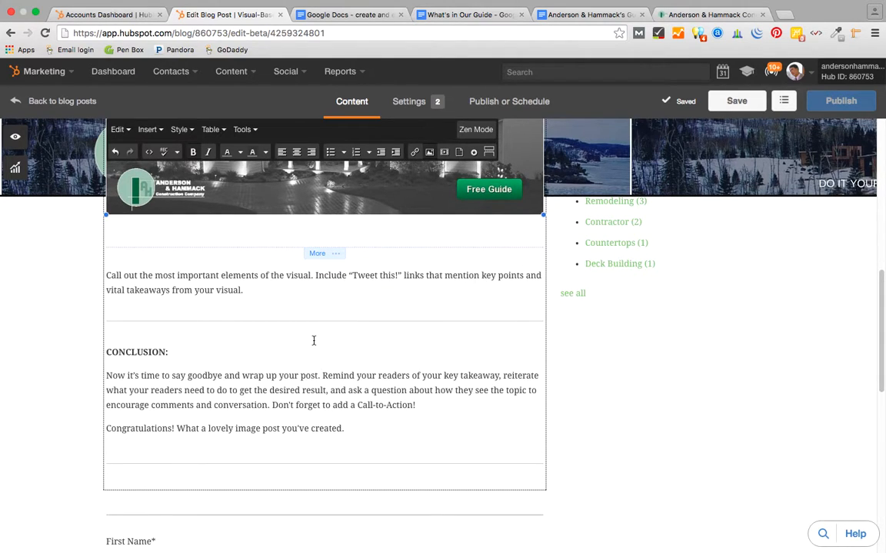
scroll(314, 340, "down", 1)
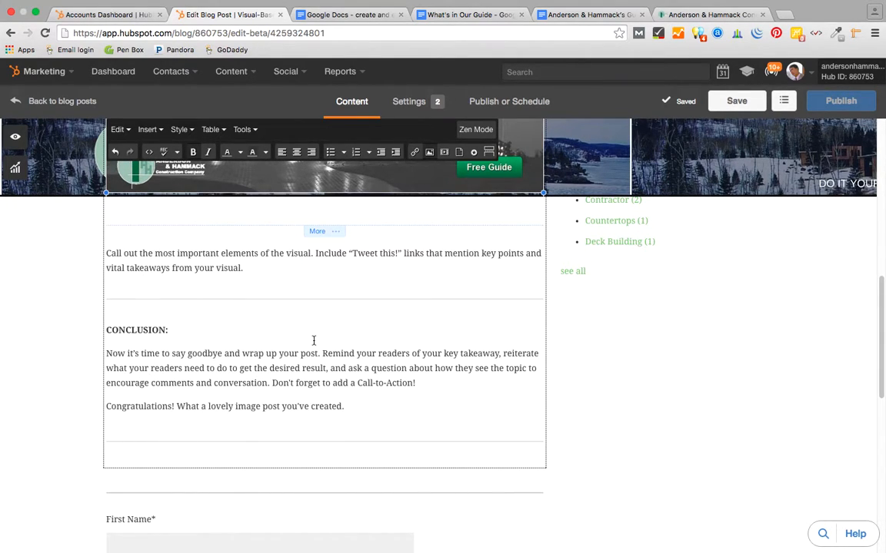
scroll(313, 340, "down", 1)
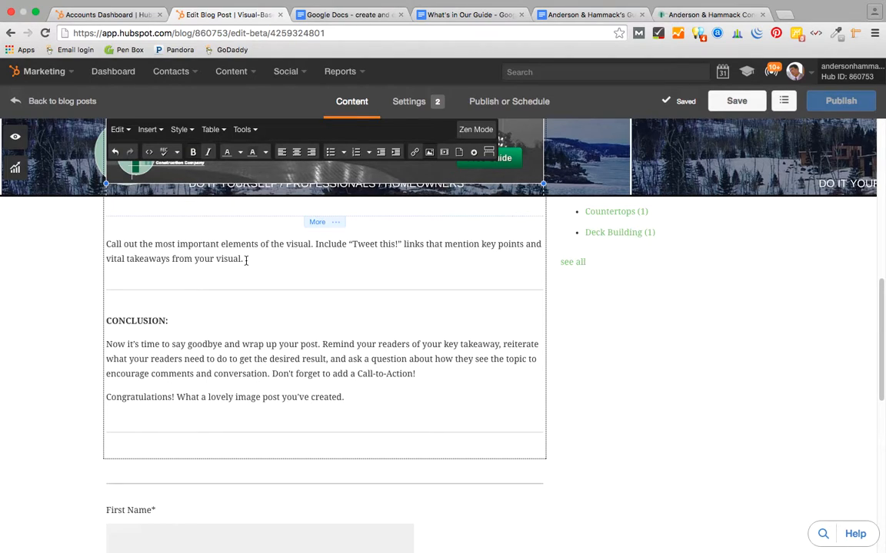
- Delete the Call out instruction paragraph and copy the guide's Outdoor Lighting Differences section
left_click_drag(246, 261, 101, 241)
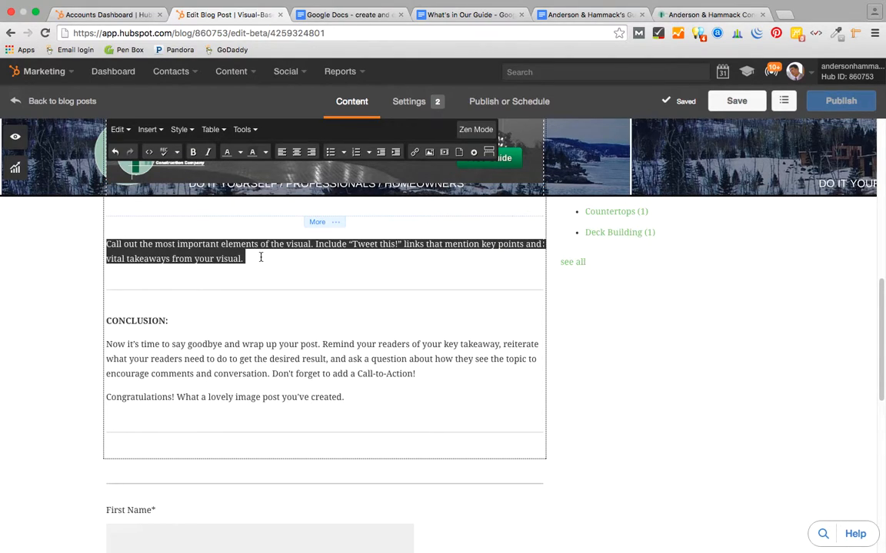
key("BackSpace")
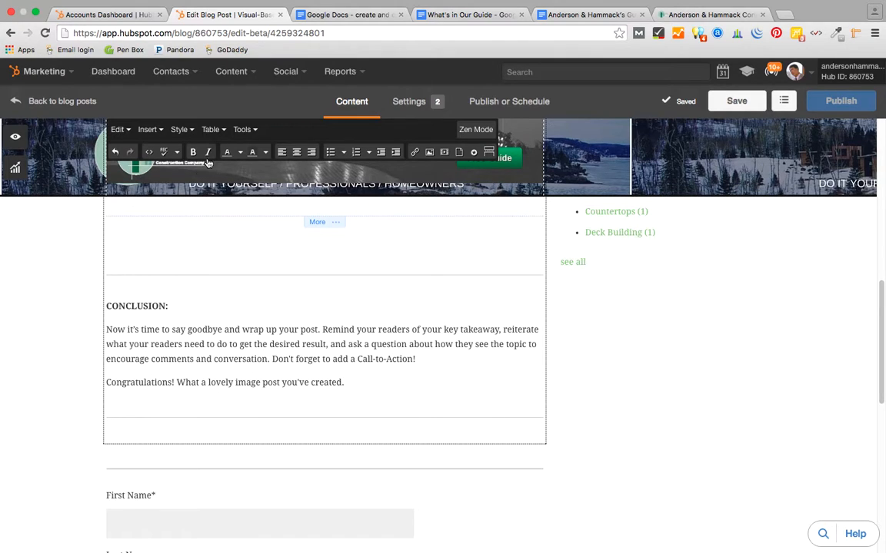
left_click(592, 16)
left_click_drag(577, 372, 241, 300)
key("super+c")
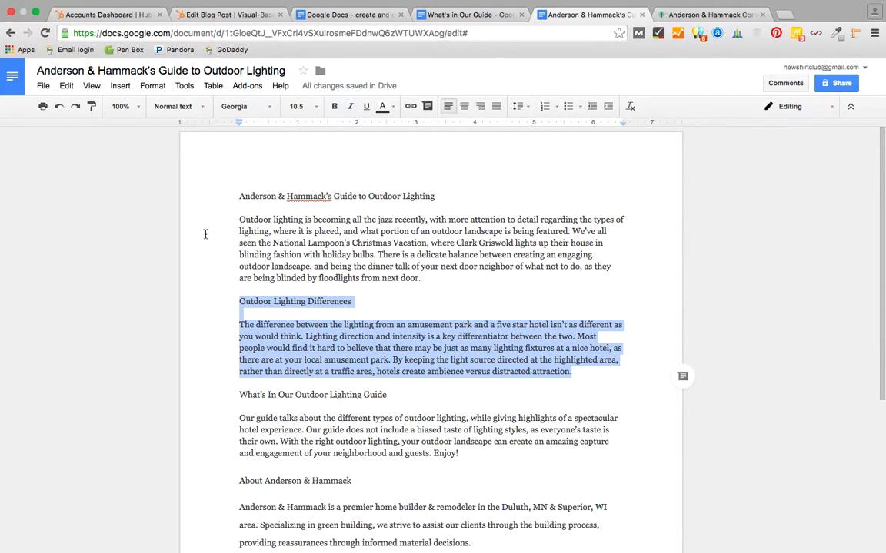
- Paste the Outdoor Lighting Differences section into the post and make its title Heading 3
left_click(219, 21)
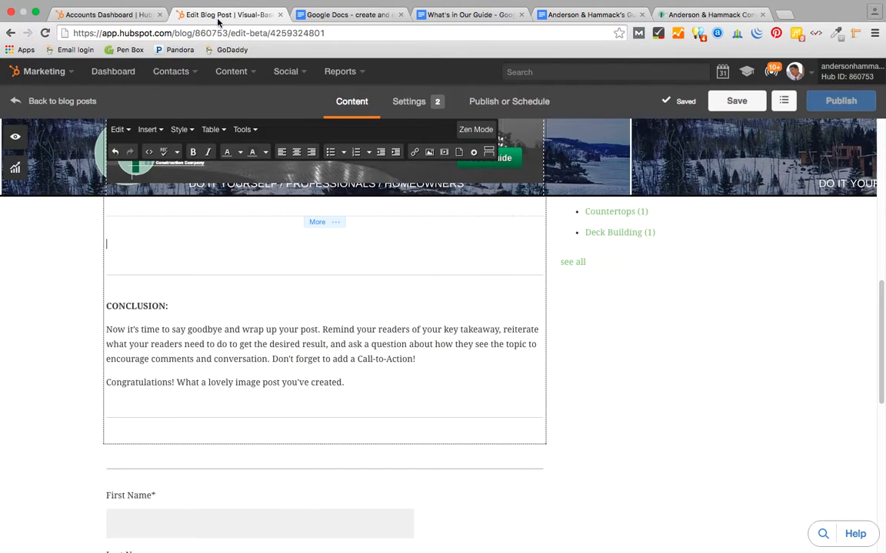
left_click(143, 250)
key("super+v")
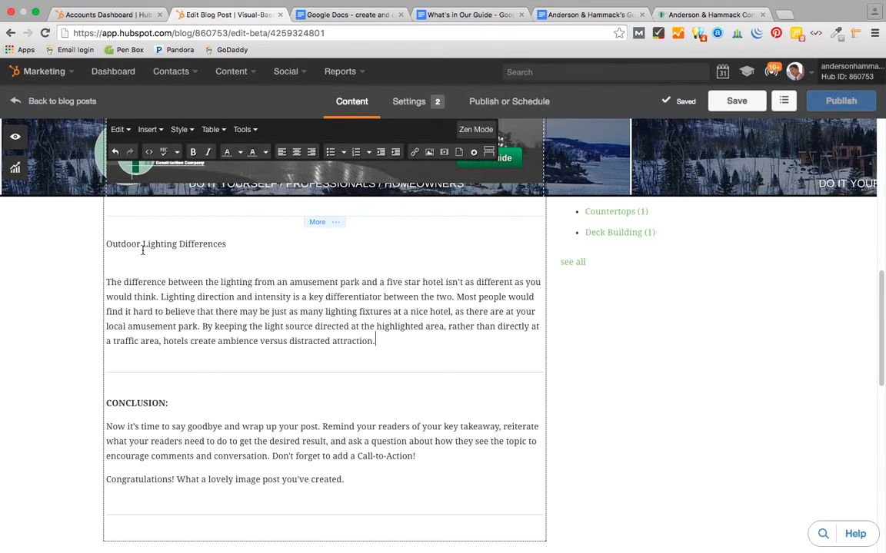
left_click_drag(226, 244, 105, 244)
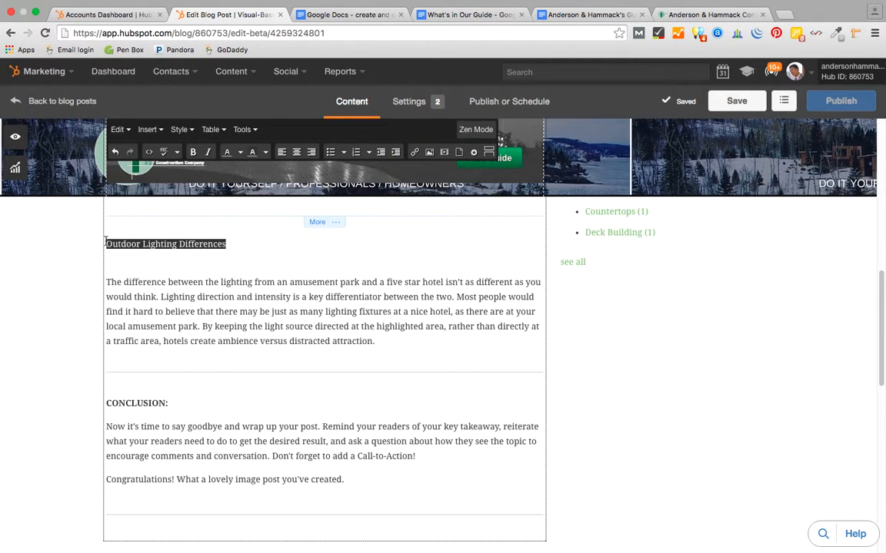
left_click(178, 129)
mouse_move(190, 151)
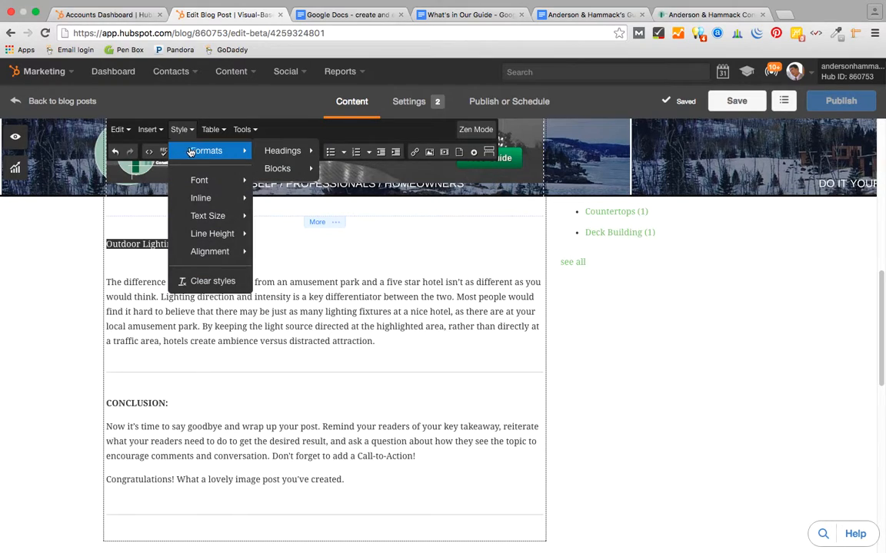
mouse_move(286, 150)
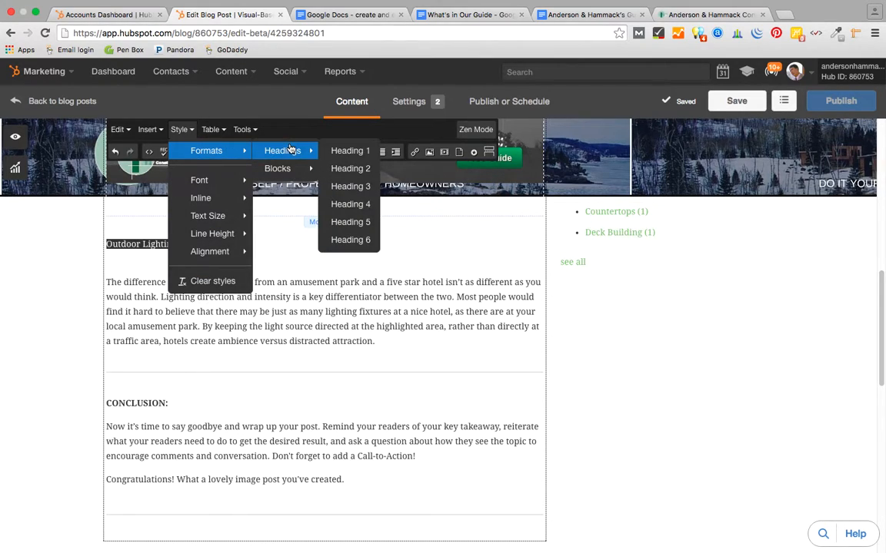
left_click(349, 187)
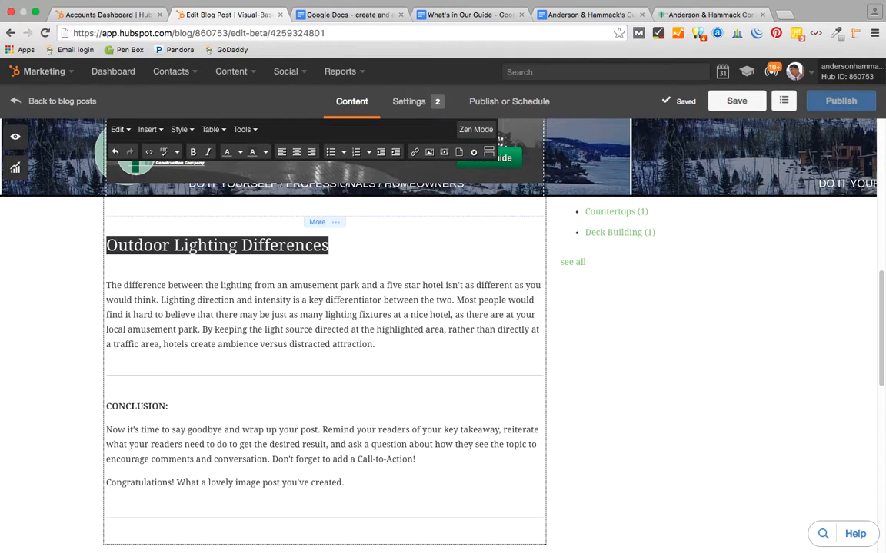
left_click(317, 242)
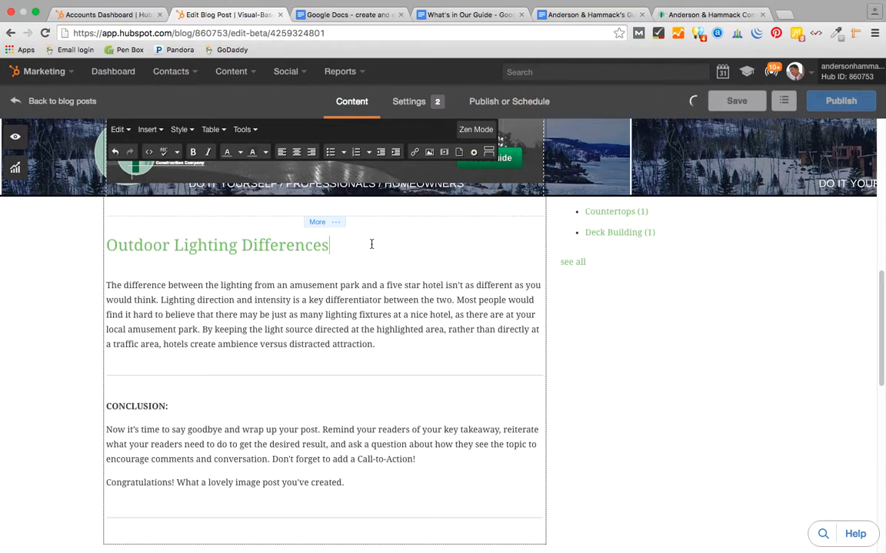
scroll(372, 243, "up", 5)
scroll(372, 244, "up", 4)
scroll(371, 244, "down", 2)
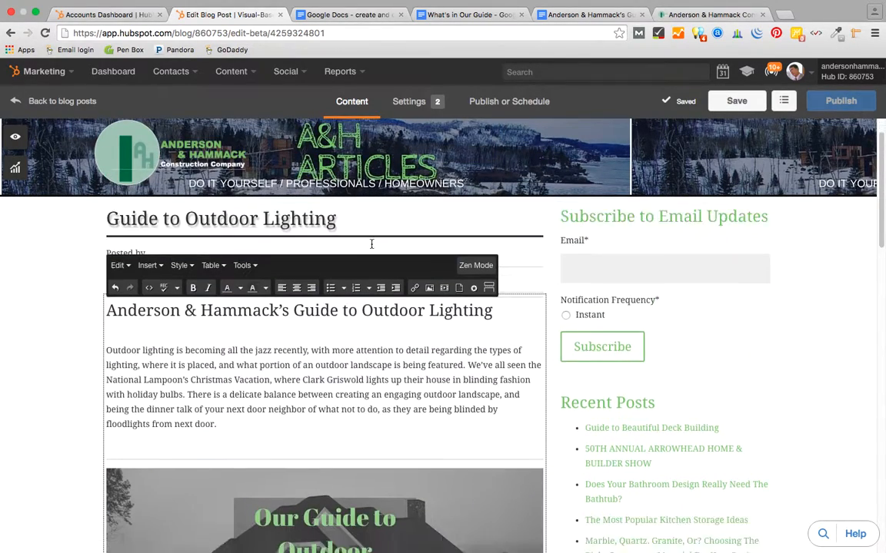
scroll(371, 244, "down", 6)
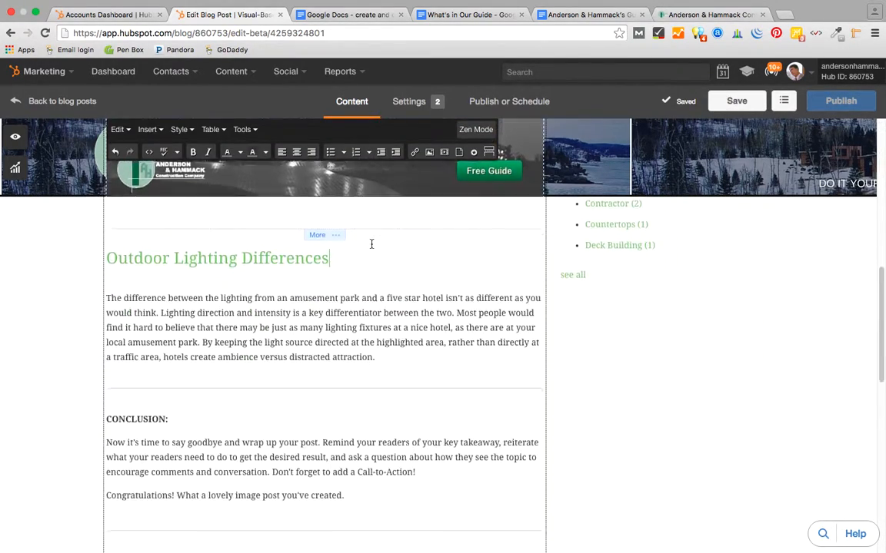
scroll(371, 244, "down", 2)
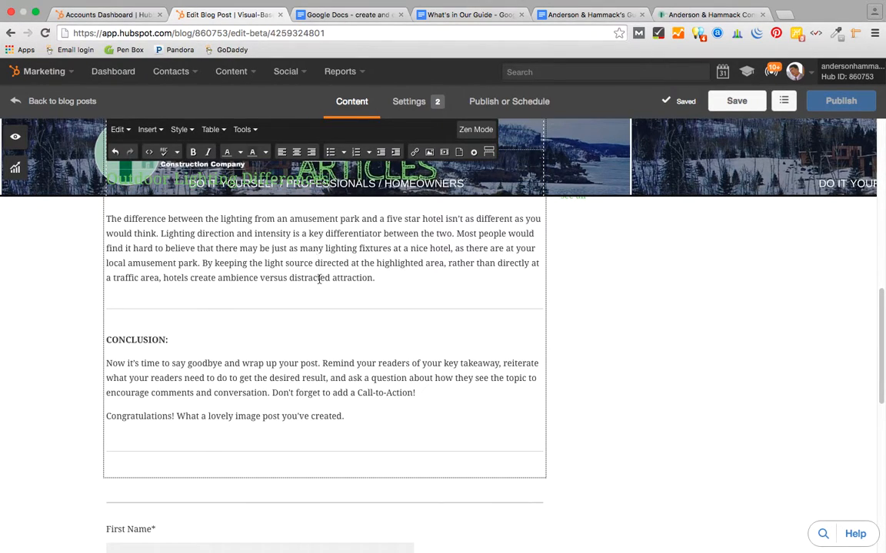
- Add a new line after the paragraph and copy the guide's What's In Our Outdoor Lighting Guide section
left_click(382, 281)
key("Return")
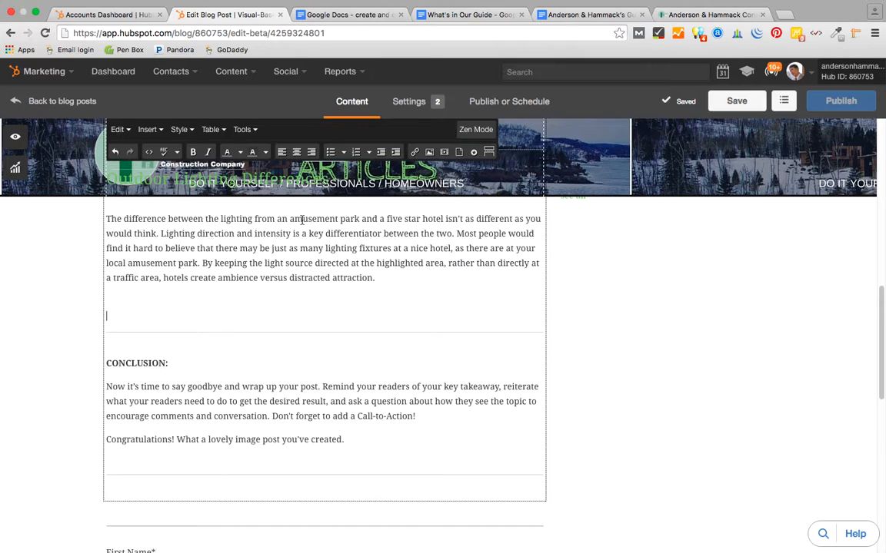
left_click(589, 15)
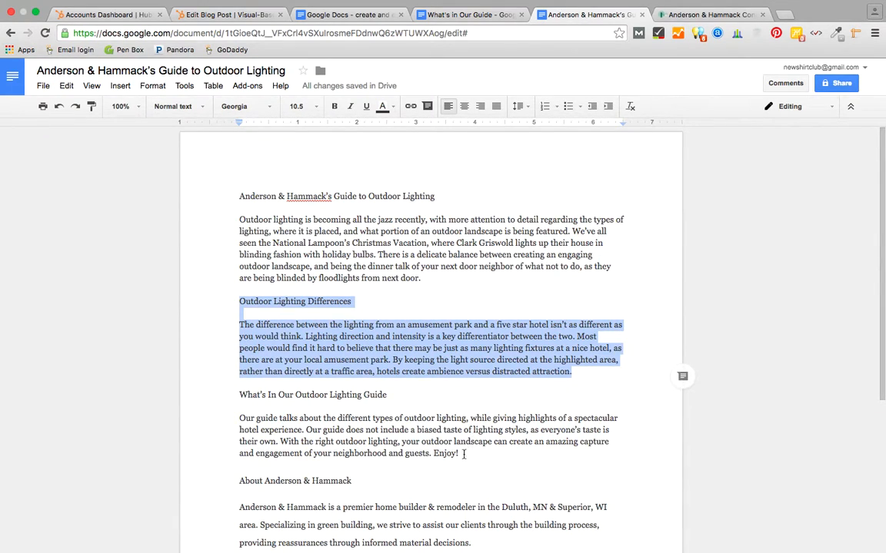
left_click_drag(459, 454, 235, 392)
key("ctrl+c")
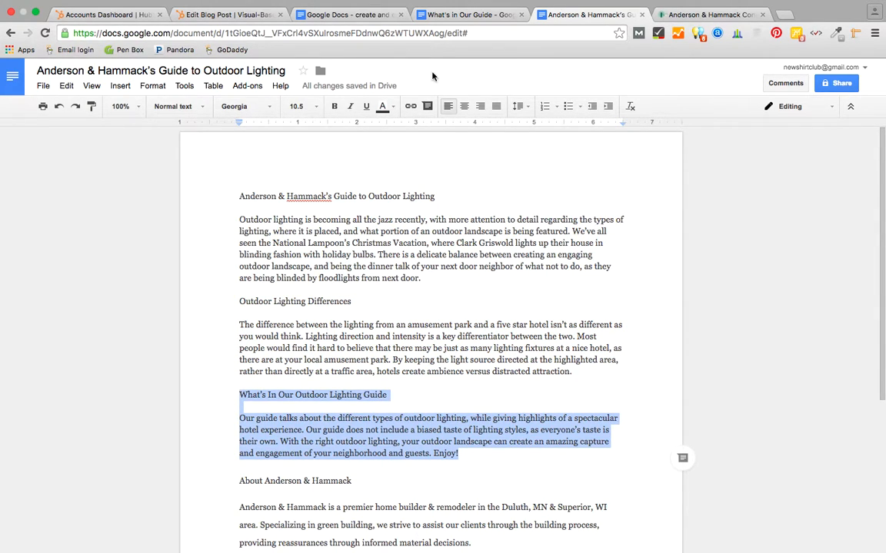
- Paste the What's In Our Outdoor Lighting Guide section and make its title Heading 4
left_click(219, 14)
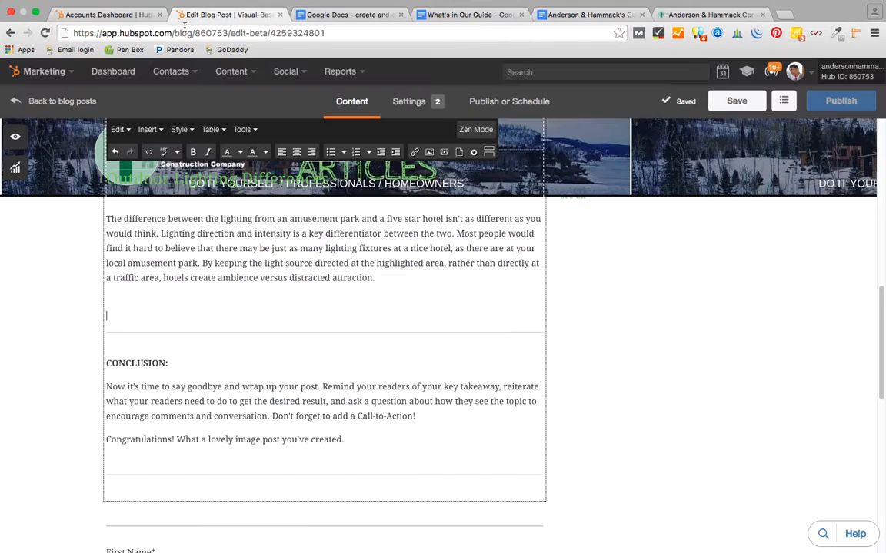
key("ctrl+v")
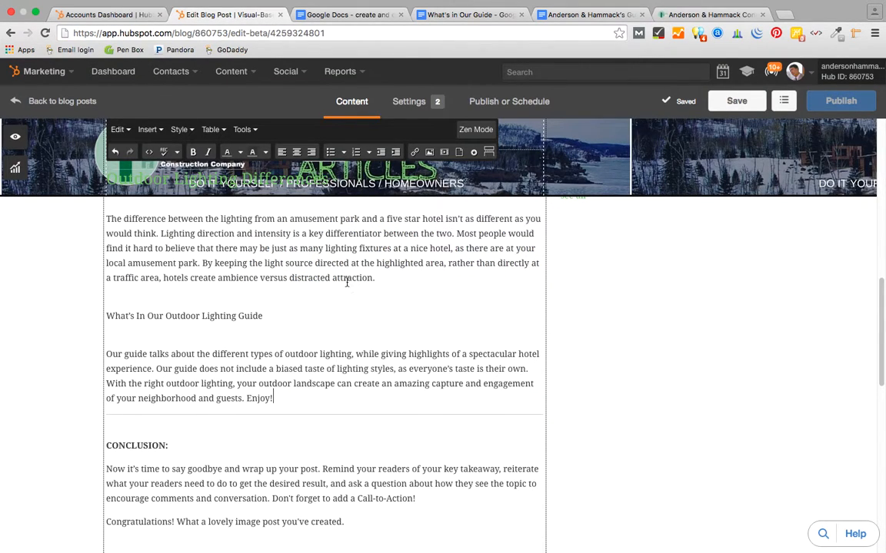
left_click(269, 315)
left_click_drag(262, 316, 105, 311)
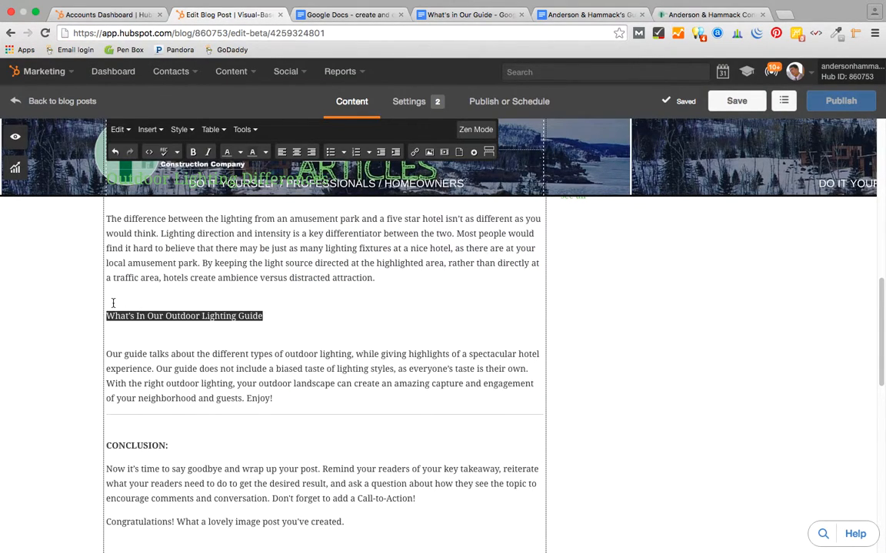
left_click(180, 130)
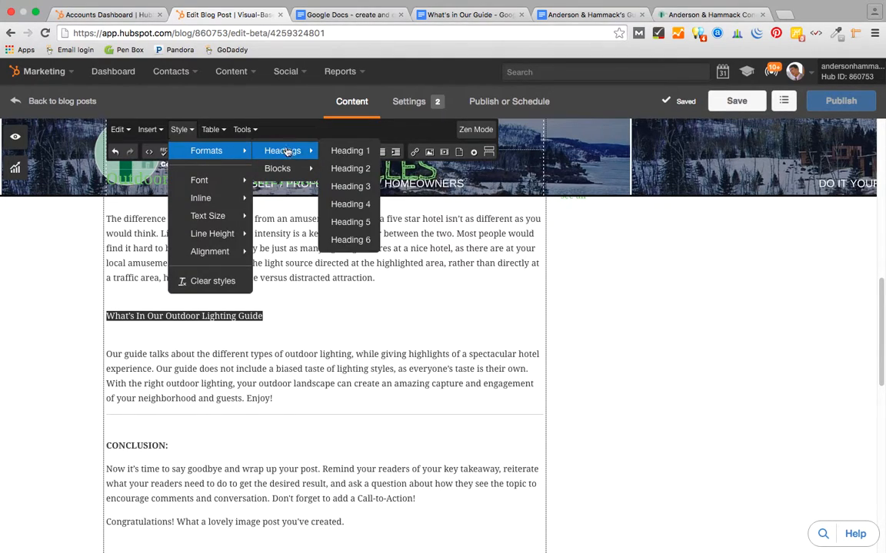
left_click(350, 203)
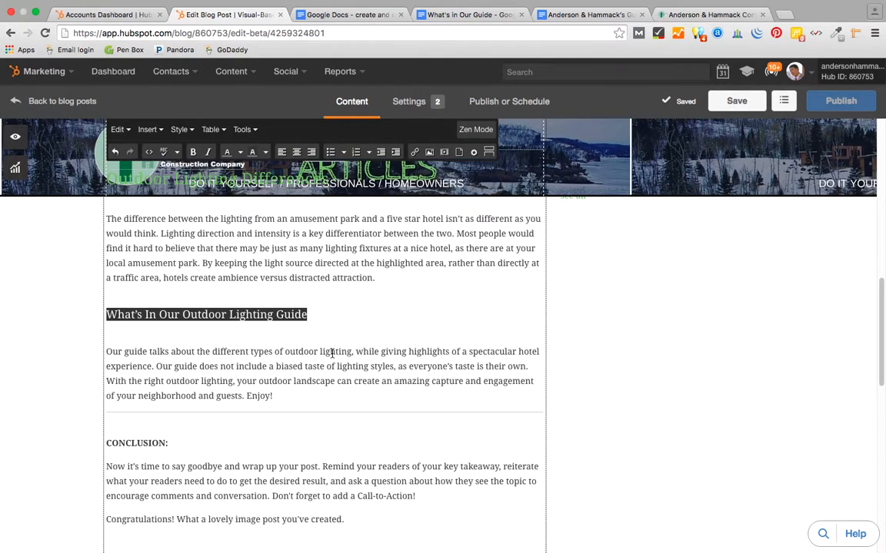
scroll(335, 357, "down", 4)
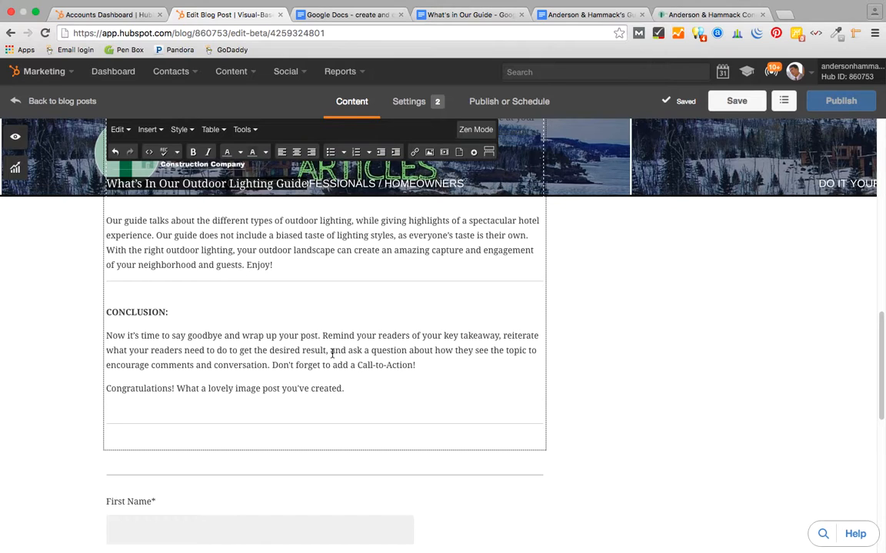
- Delete the placeholder CONCLUSION text below the new outdoor lighting guide section
scroll(346, 307, "up", 3)
left_click(322, 287)
scroll(336, 319, "down", 2)
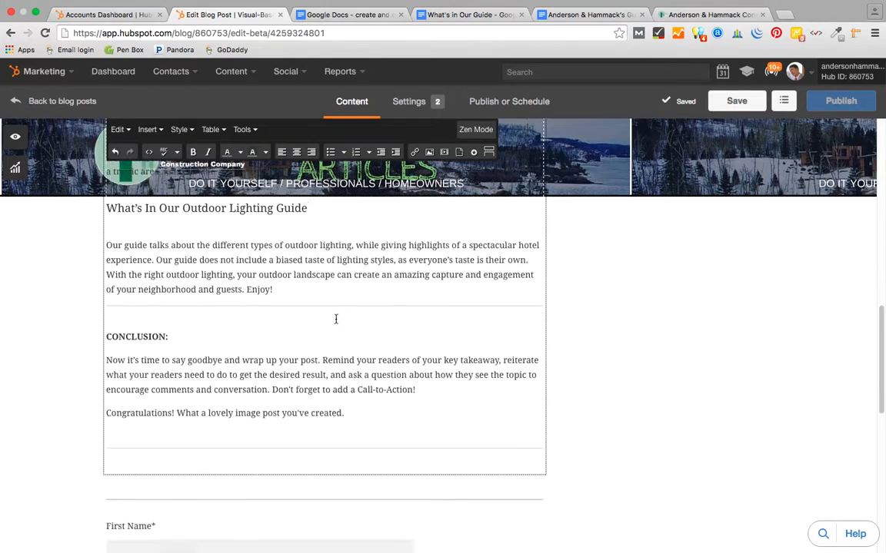
left_click_drag(352, 406, 108, 315)
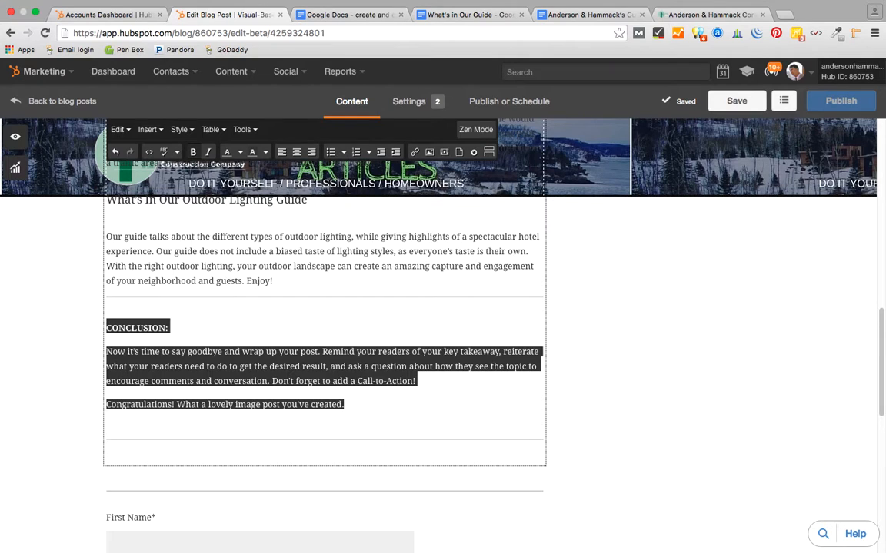
key("BackSpace")
- Copy the About Anderson & Hammack heading and paragraphs from the Google Docs guide
left_click(584, 13)
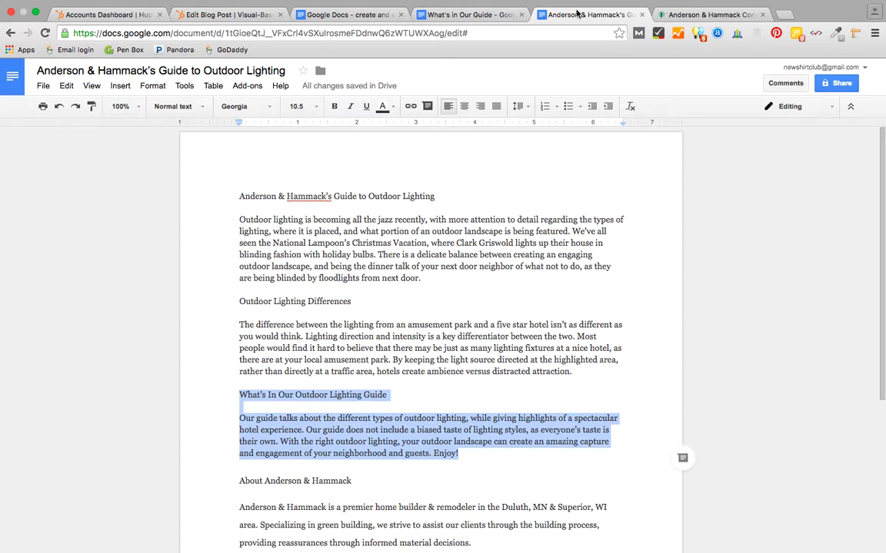
scroll(418, 306, "down", 5)
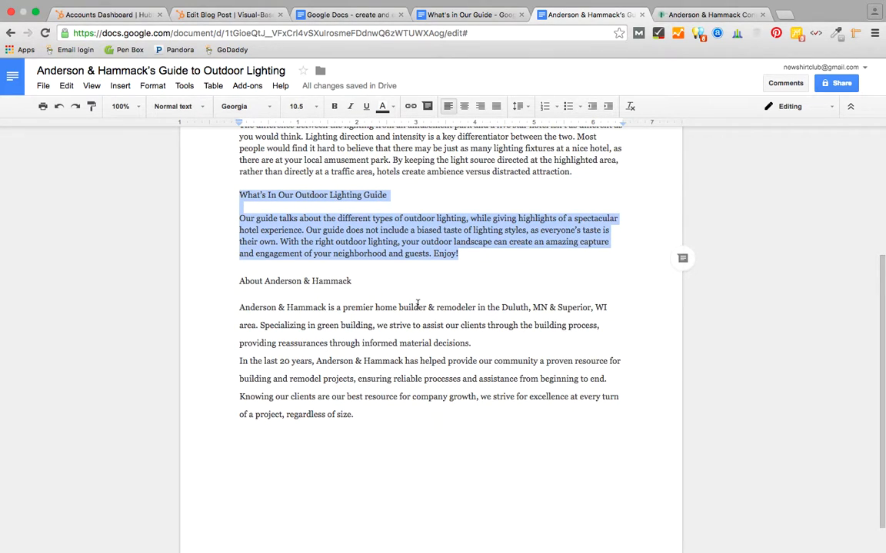
left_click_drag(357, 414, 343, 271)
key("super+c")
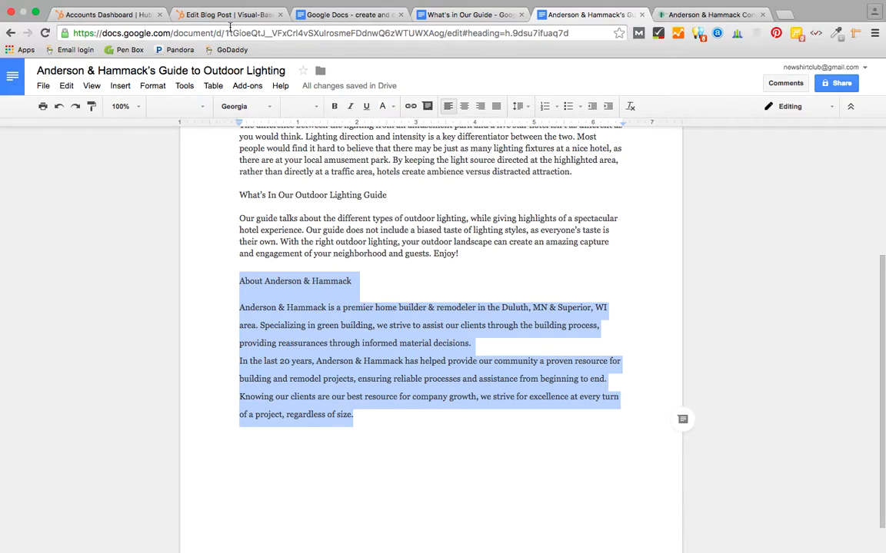
left_click(224, 16)
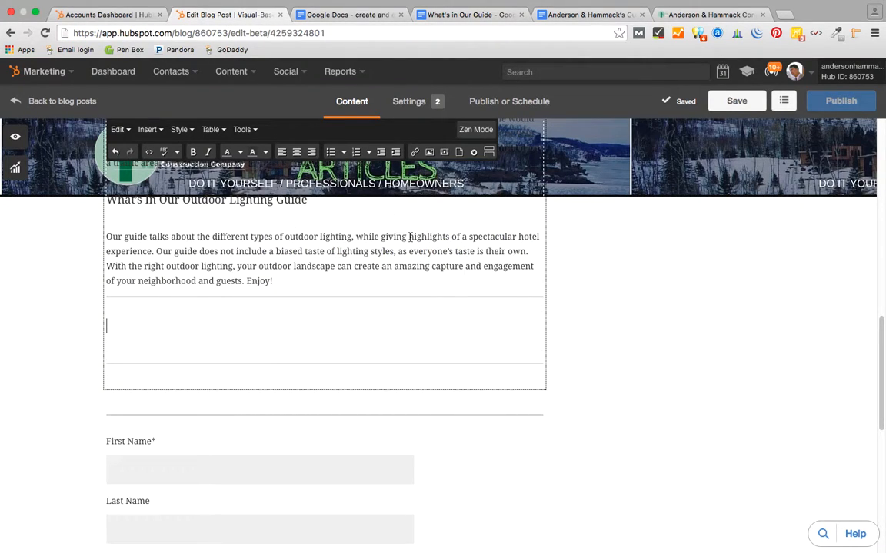
- Paste the About Anderson & Hammack section into the empty block at the end of the post
key("super+v")
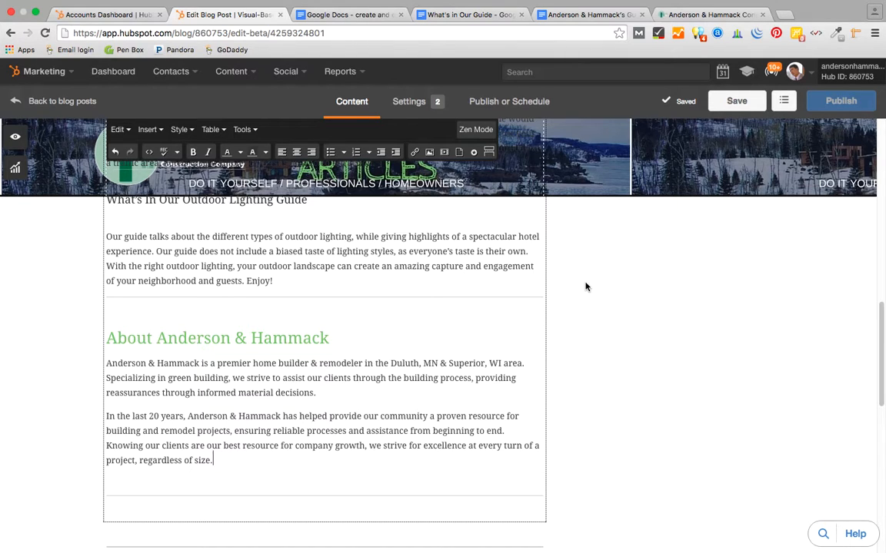
scroll(450, 284, "up", 5)
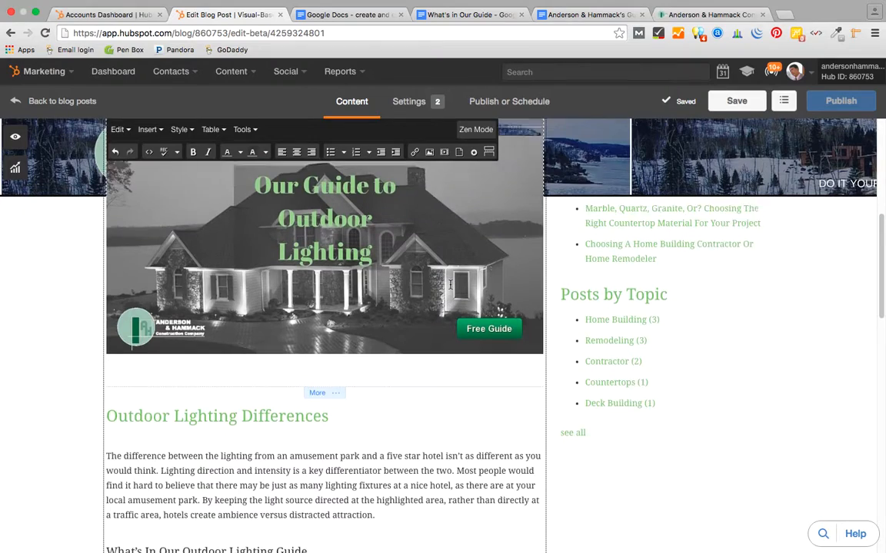
scroll(450, 284, "up", 4)
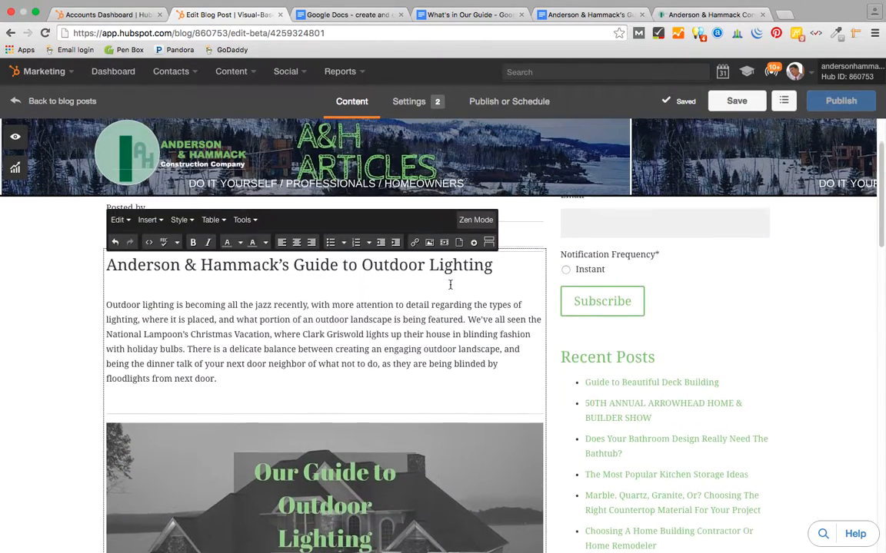
scroll(450, 284, "down", 1)
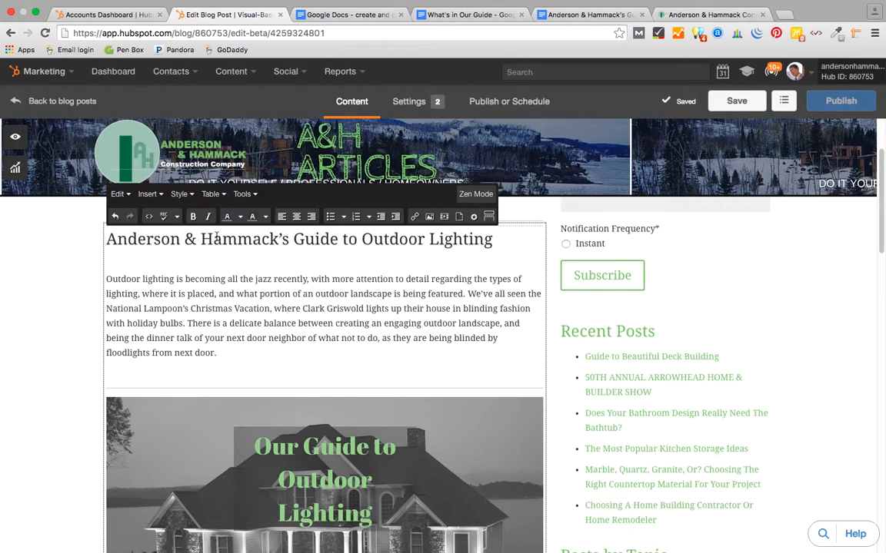
scroll(229, 269, "up", 2)
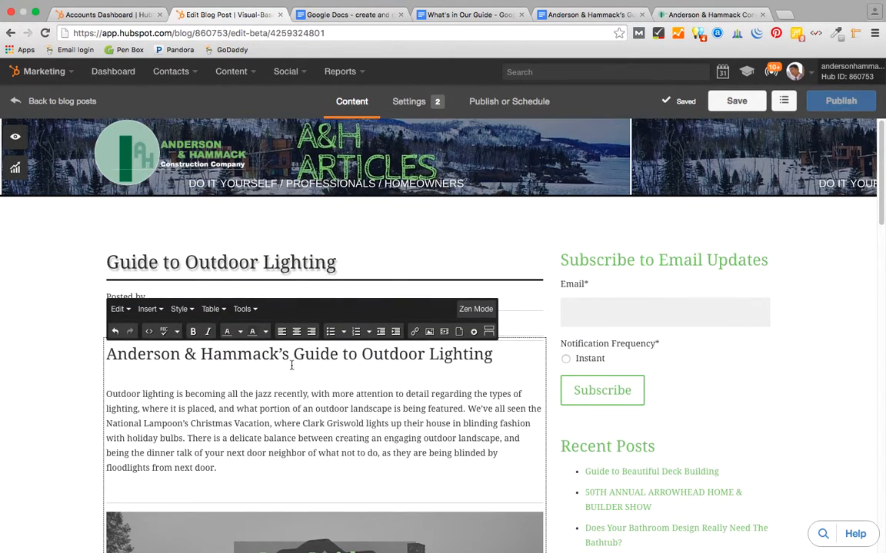
scroll(291, 366, "down", 6)
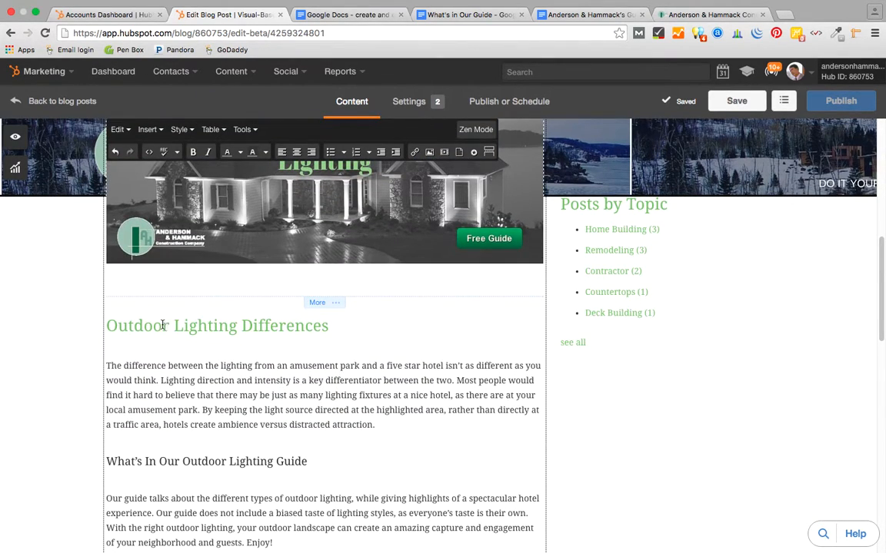
scroll(250, 462, "down", 1)
scroll(250, 462, "down", 3)
left_click(215, 471)
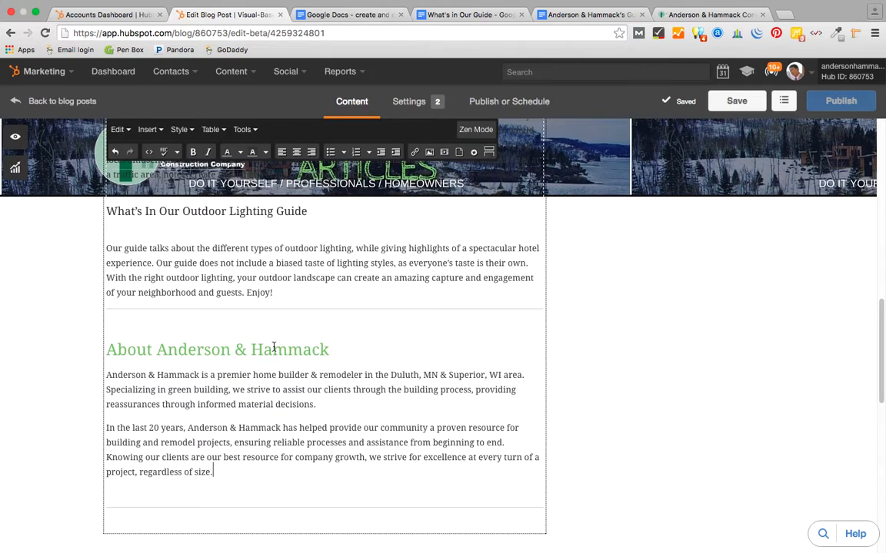
scroll(415, 342, "up", 10)
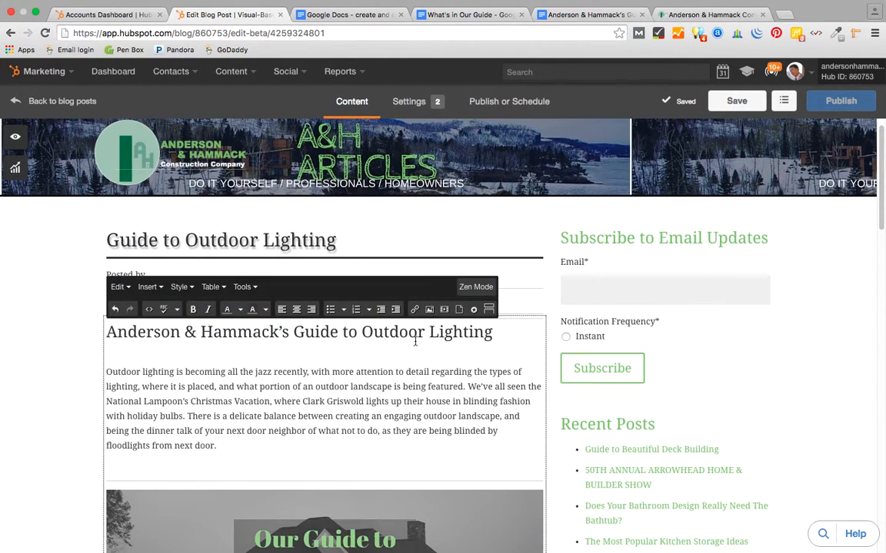
scroll(408, 353, "down", 3)
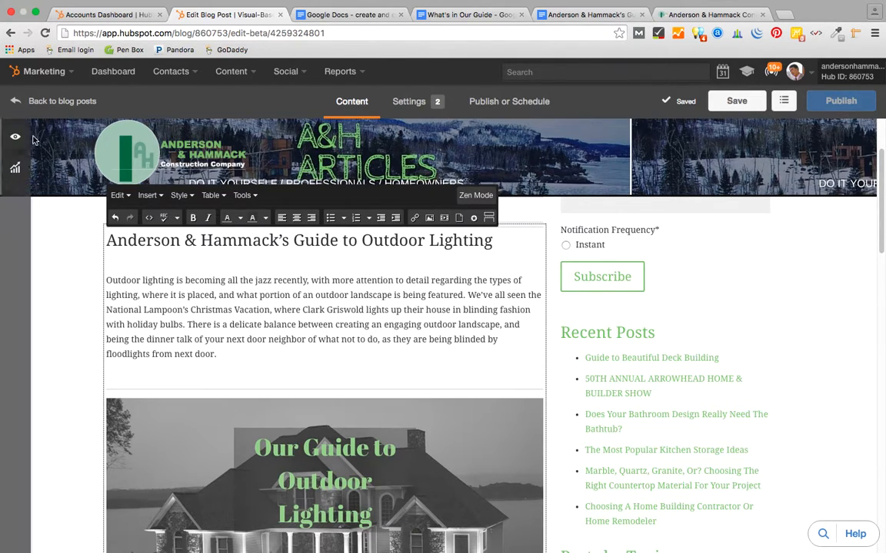
- Create 'Outdoor Lighting' as a new target keyword in Optimize and apply it to the post
left_click(19, 168)
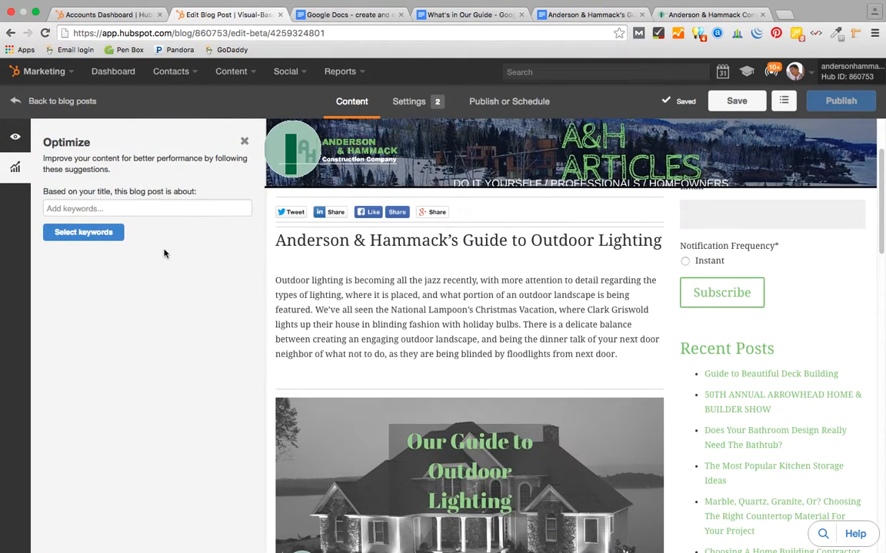
left_click(69, 208)
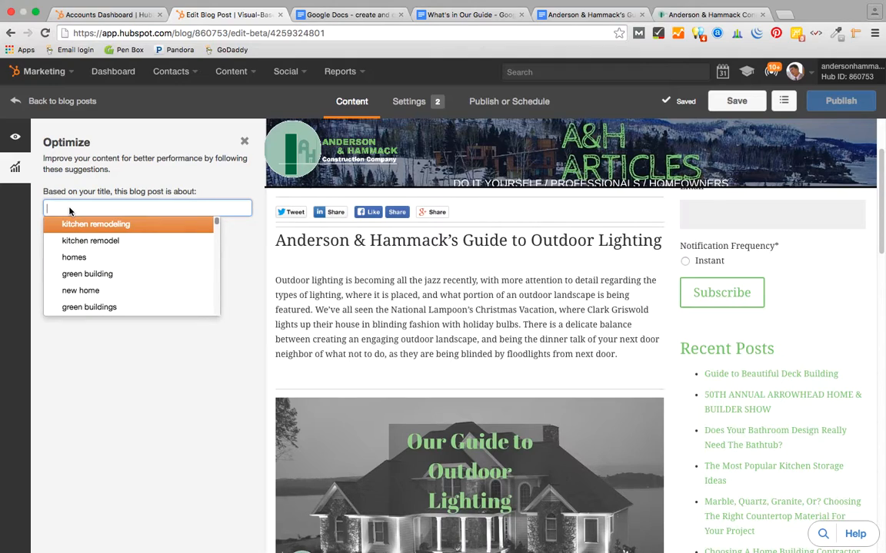
type("Outd")
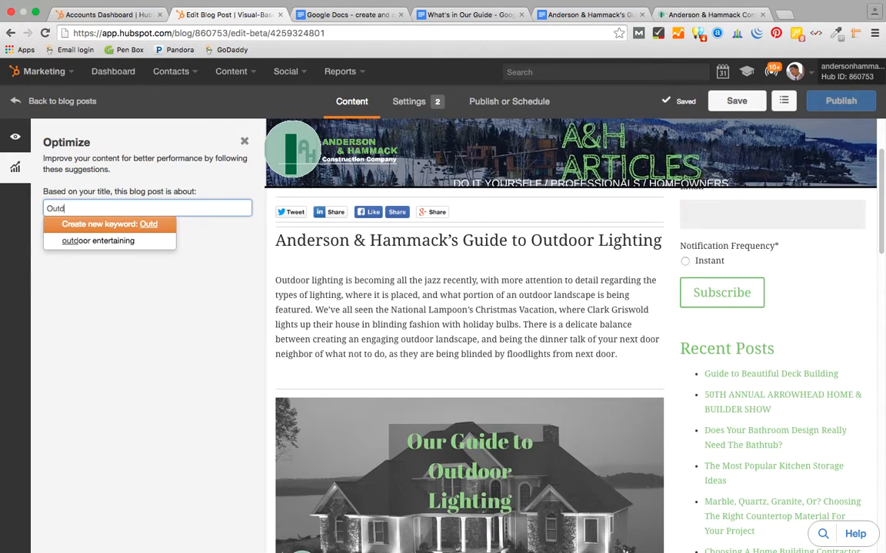
type("oor Lighting")
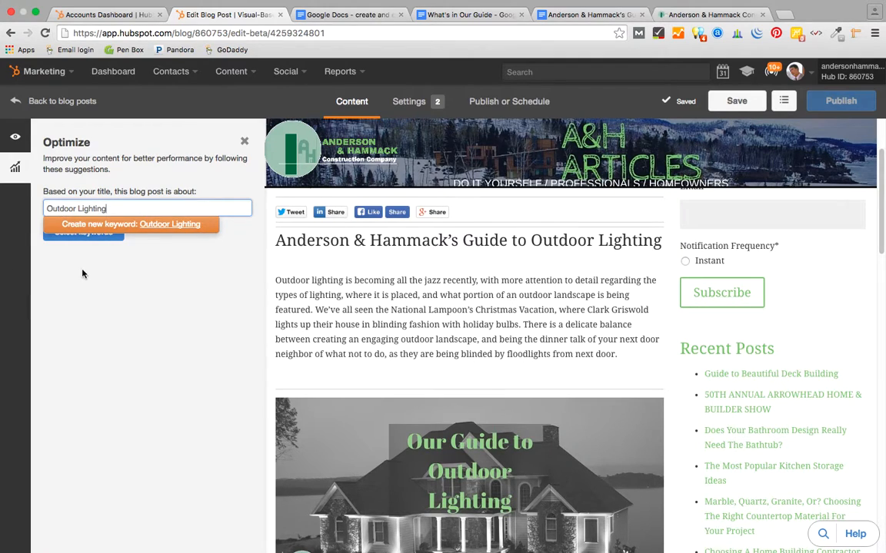
key("Return")
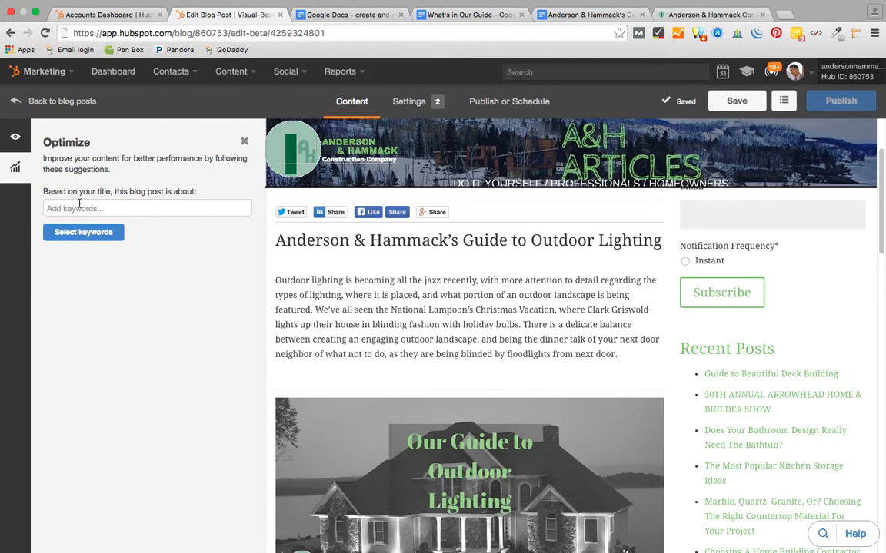
left_click(79, 207)
type("Outdoor")
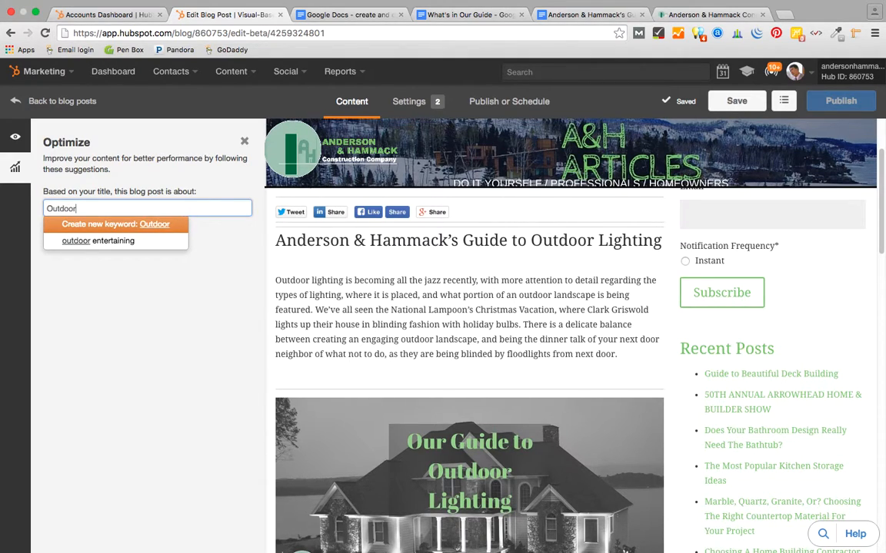
type(" Lighting")
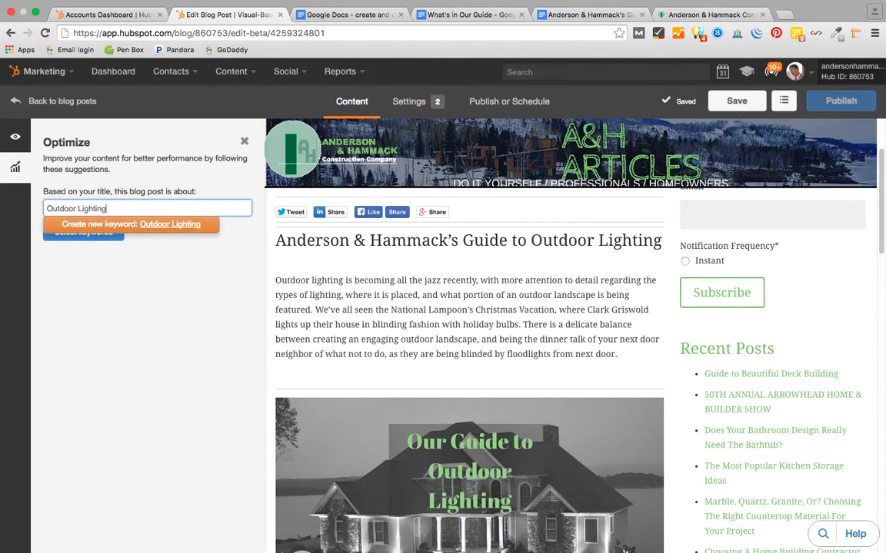
left_click(104, 226)
left_click(106, 232)
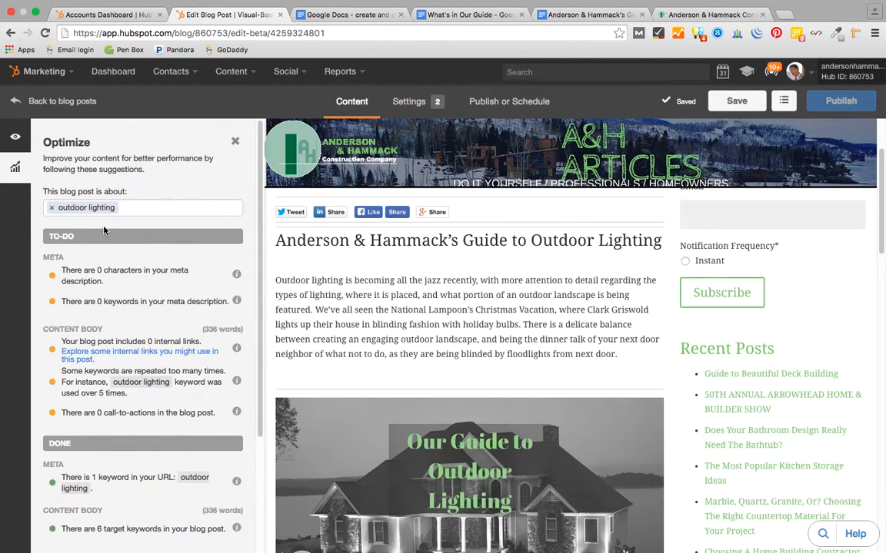
left_click(123, 275)
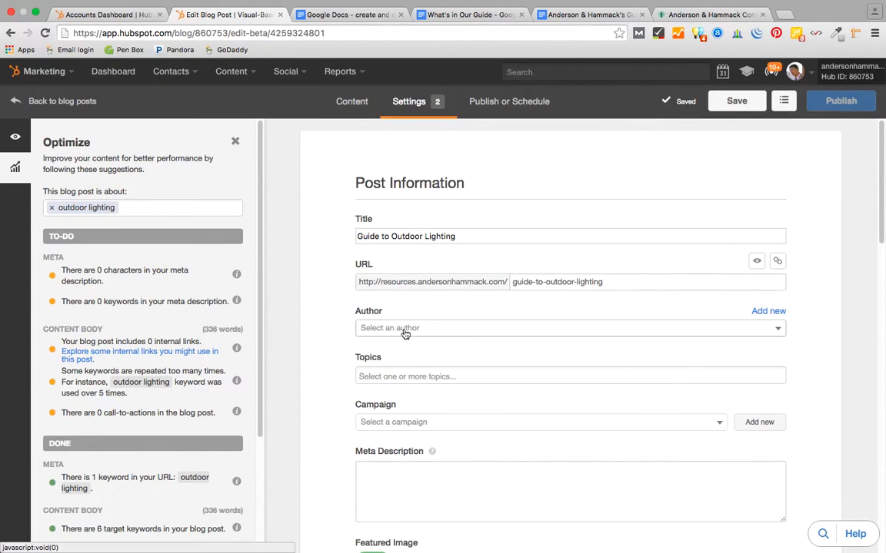
- Choose a post author, add the new topic 'Outdoor Lighting', and select the Free Guides campaign
left_click(777, 328)
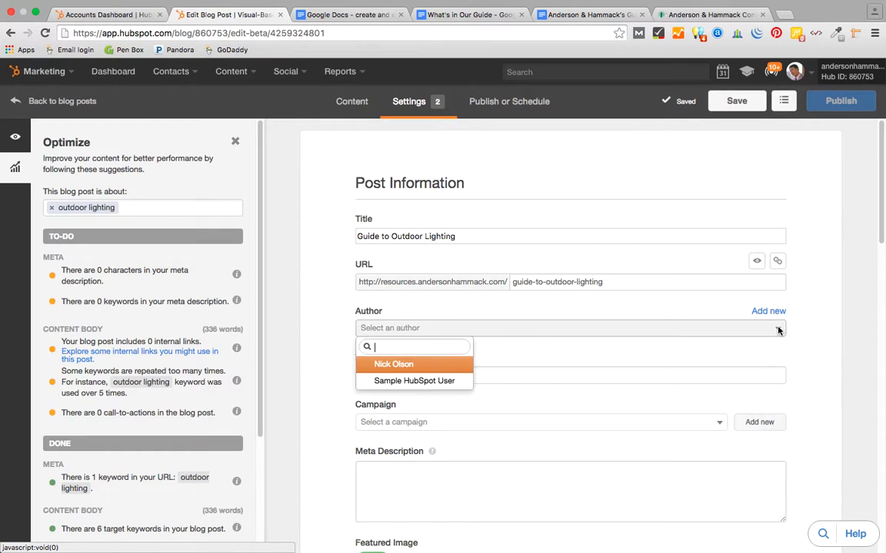
left_click(377, 364)
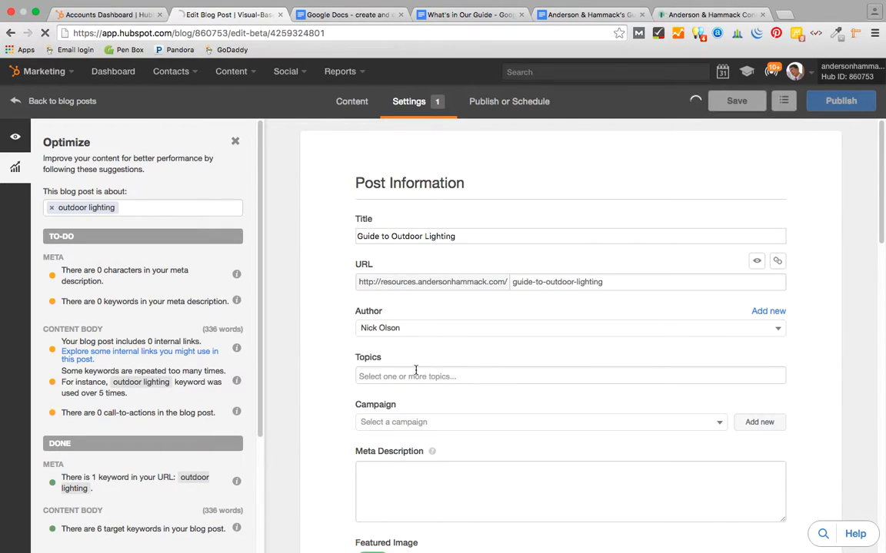
left_click(363, 376)
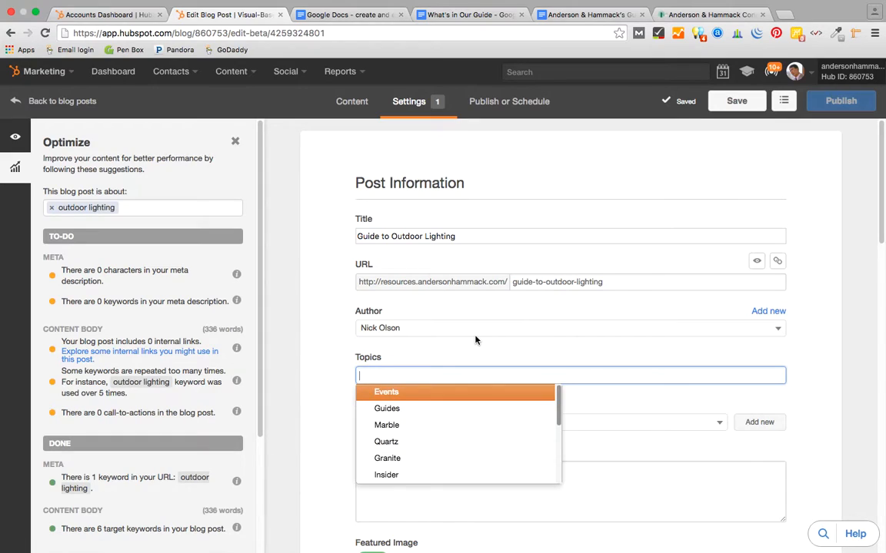
type("Outdoor ")
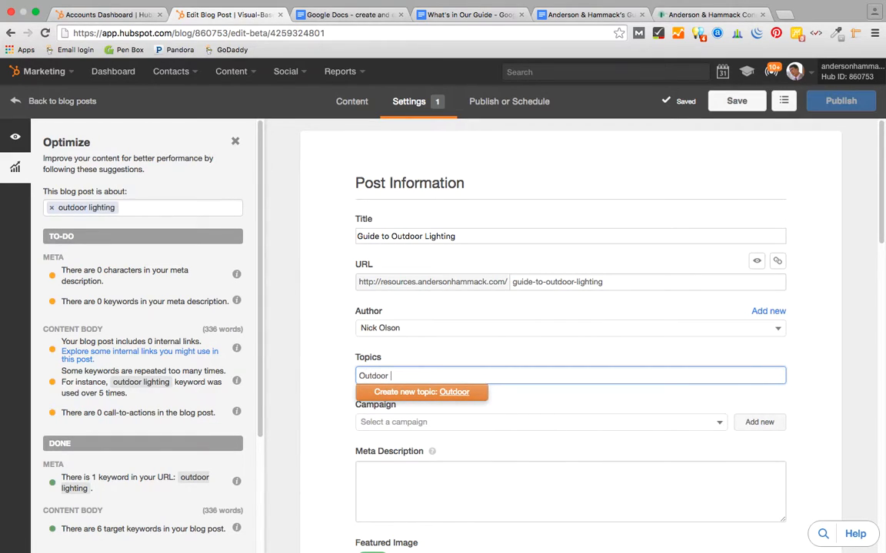
type("Lighting")
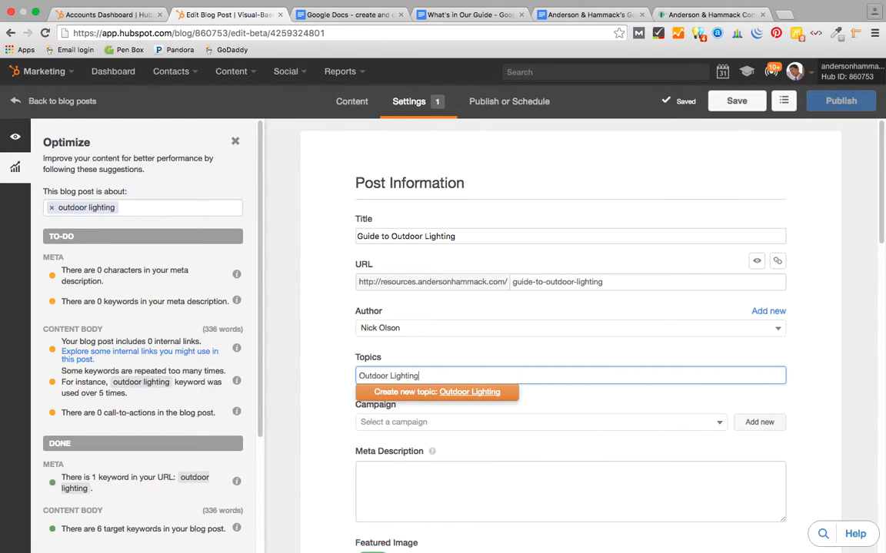
key("Return")
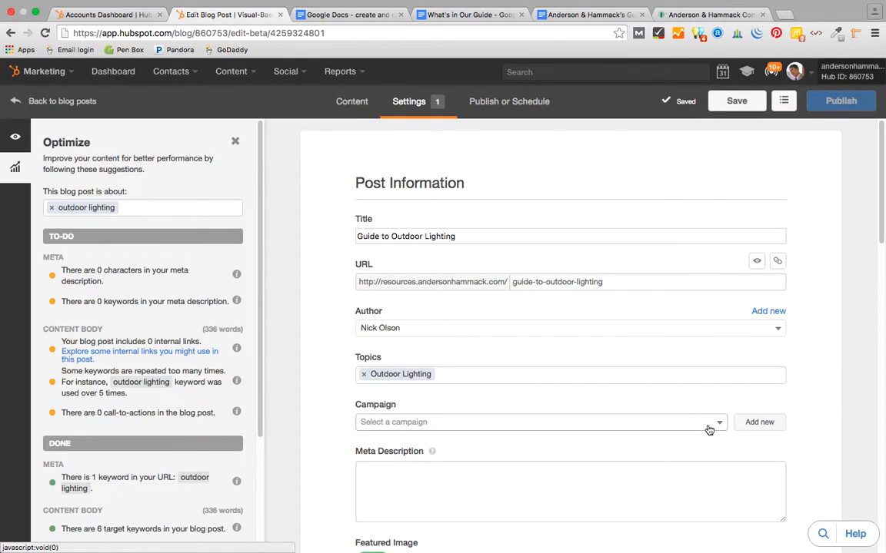
left_click(720, 423)
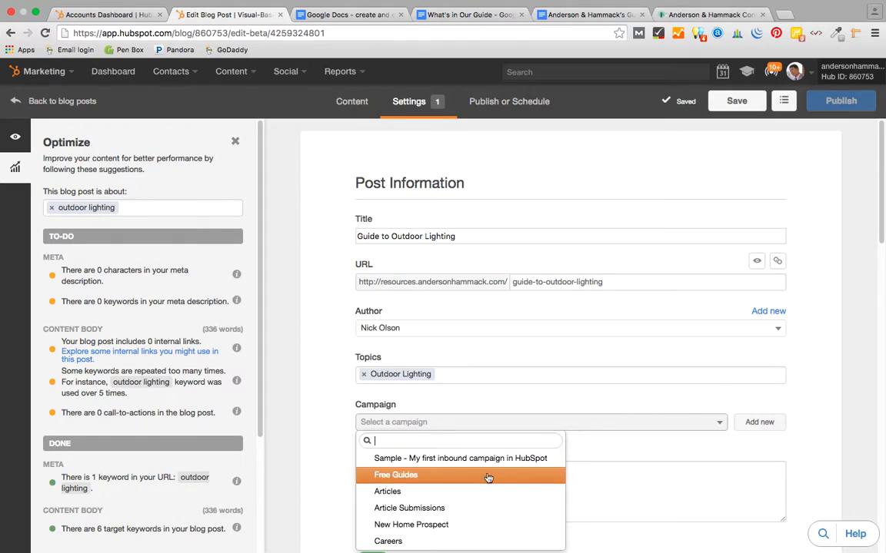
left_click(401, 477)
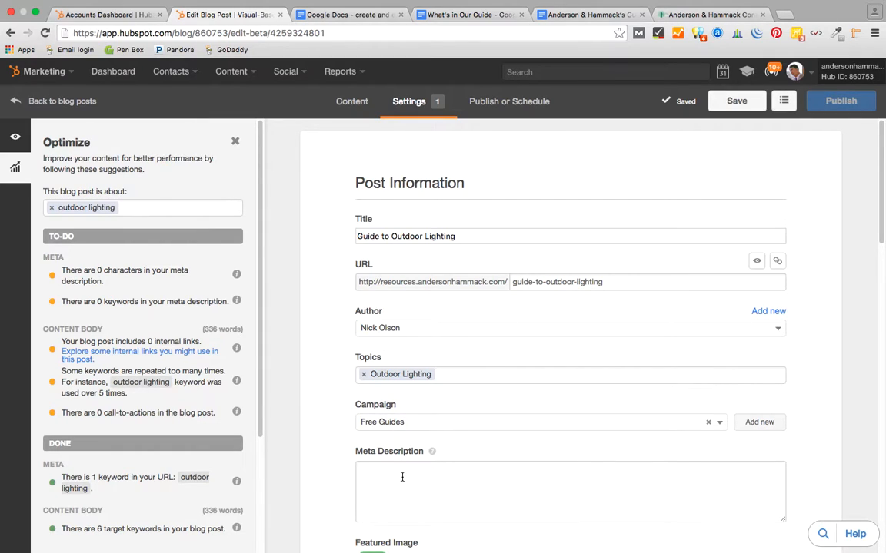
- Set the 'Our Guide to Outdoor Lighting' image as the post's featured image
scroll(840, 421, "down", 5)
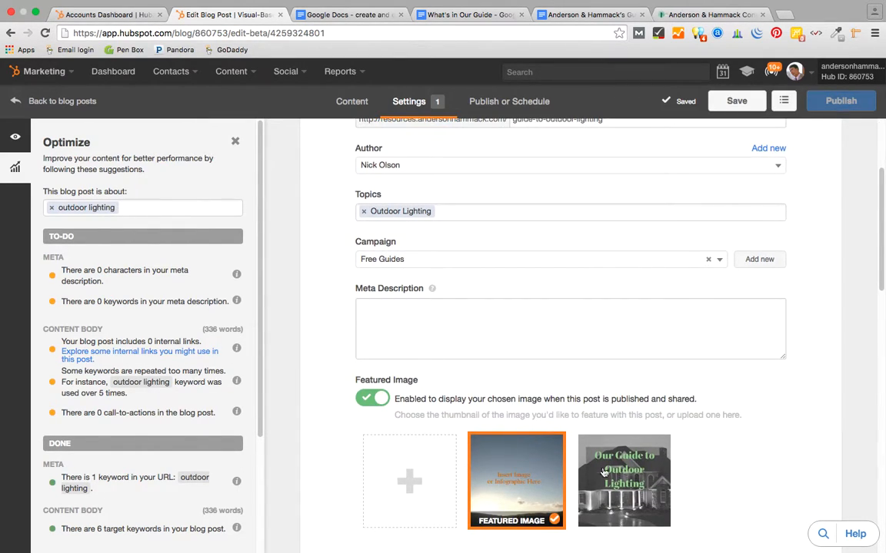
left_click(360, 307)
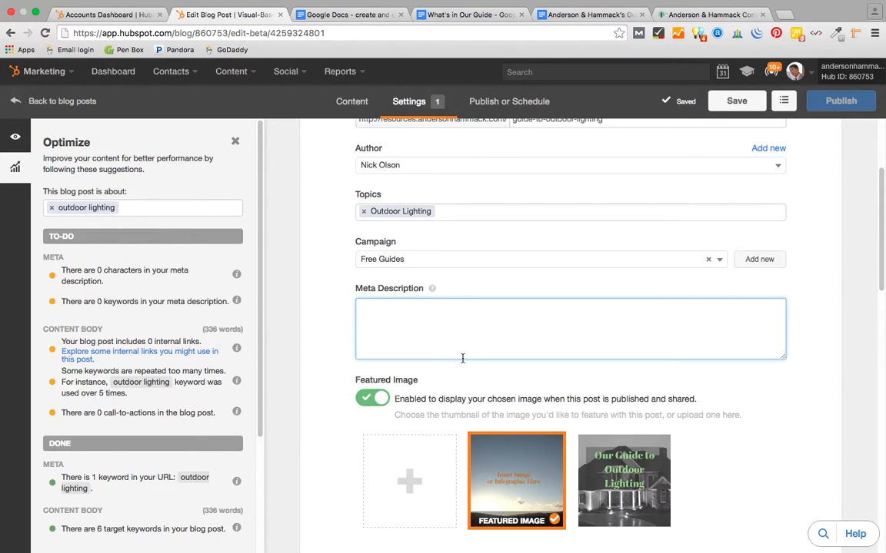
left_click(635, 476)
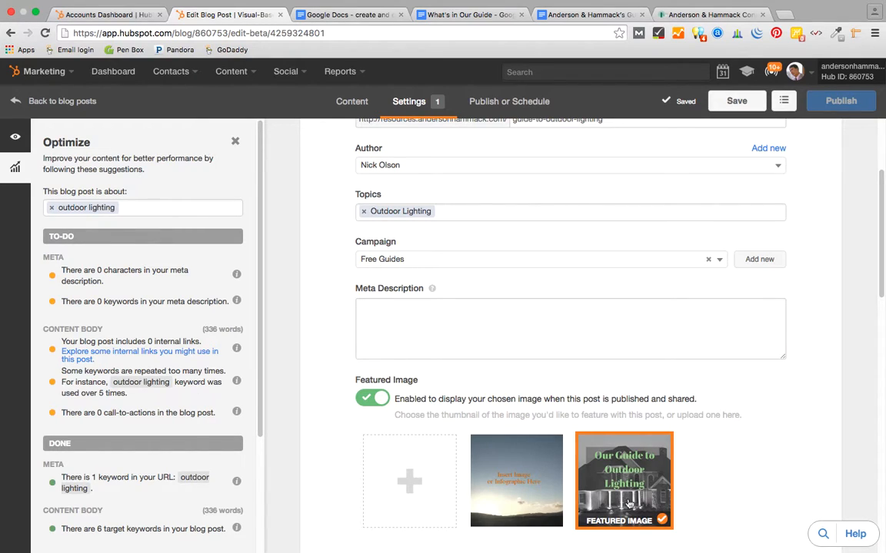
- Write a meta description on outdoor lighting types and best practices, trimmed to 156 characters
left_click(506, 321)
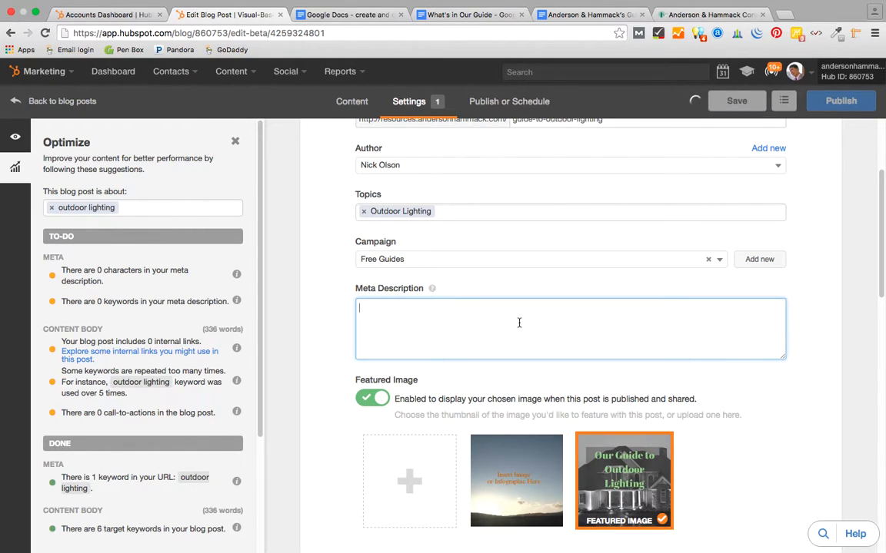
type("This gu")
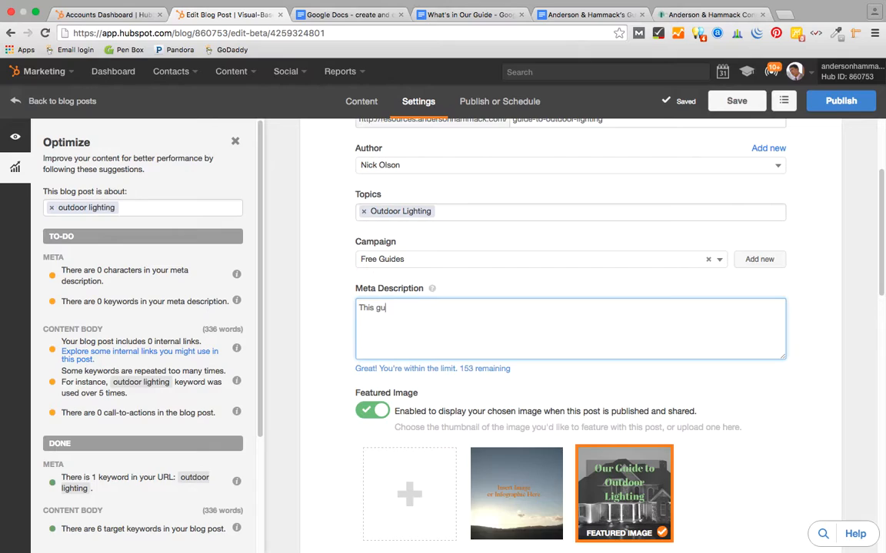
type("ide to outdoor lighting will give")
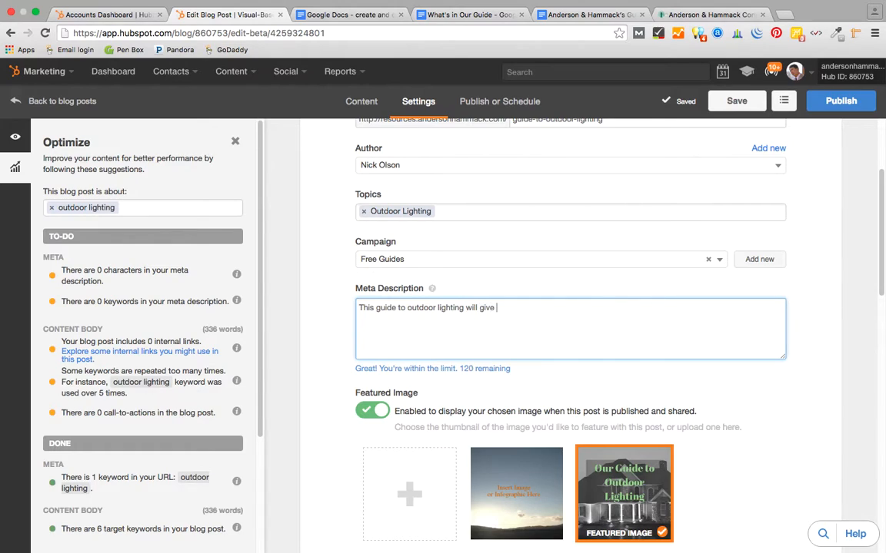
type(" various types of o")
type("utdoor ")
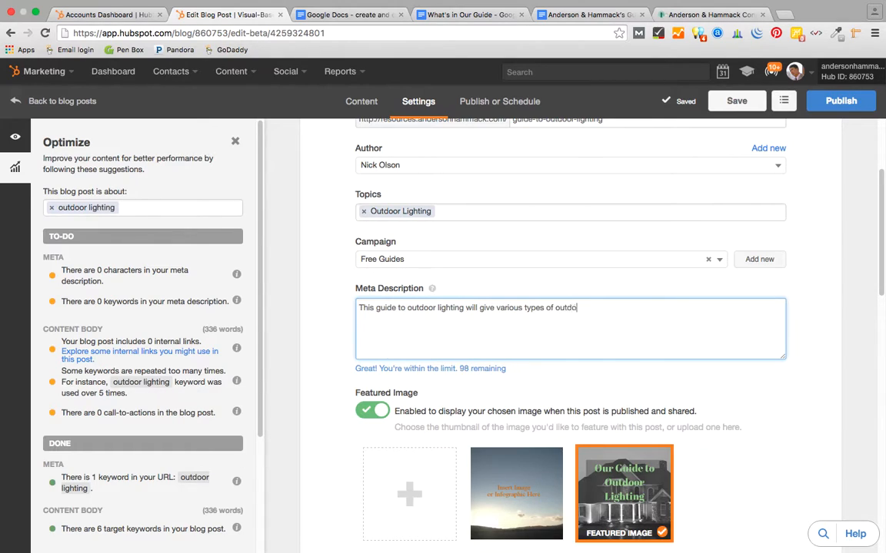
type("lighting e")
type("xplanati")
key("BackSpace")
type("nations, along")
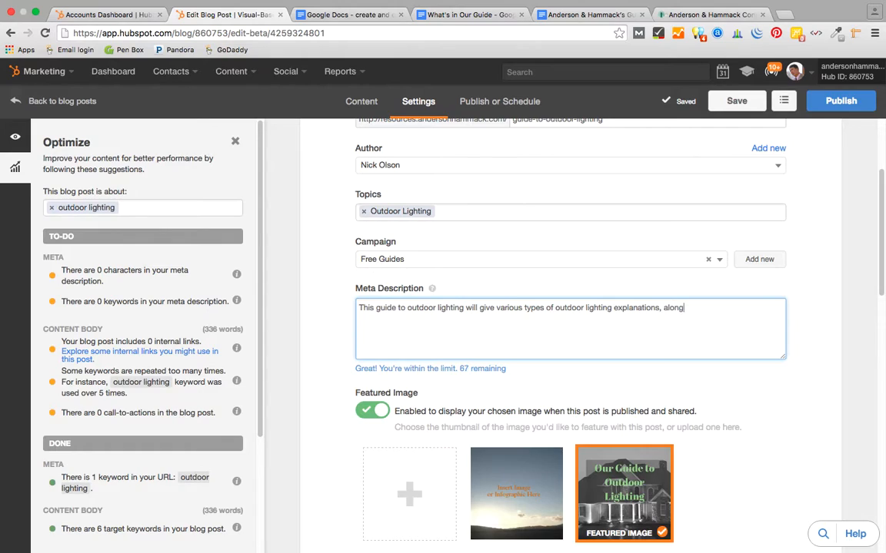
type(" with best practices for creating")
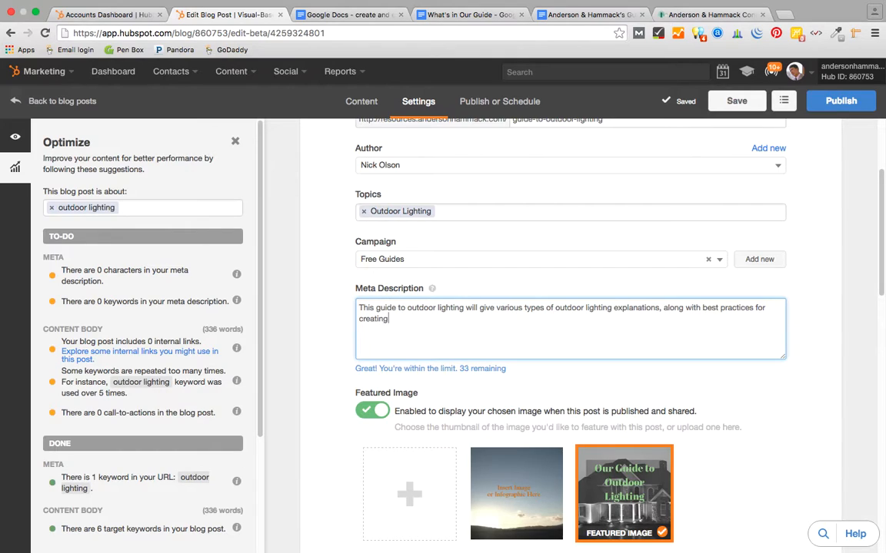
type(" an outstanding digital l")
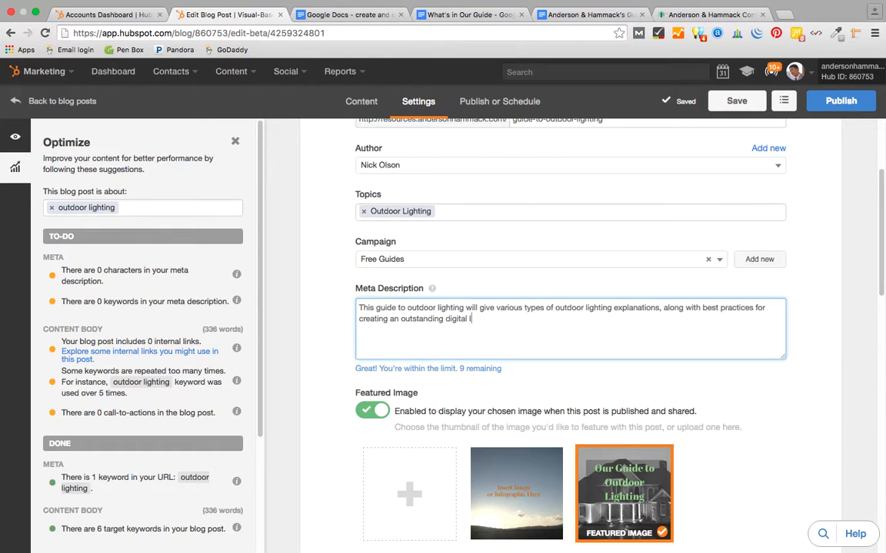
type("andscape")
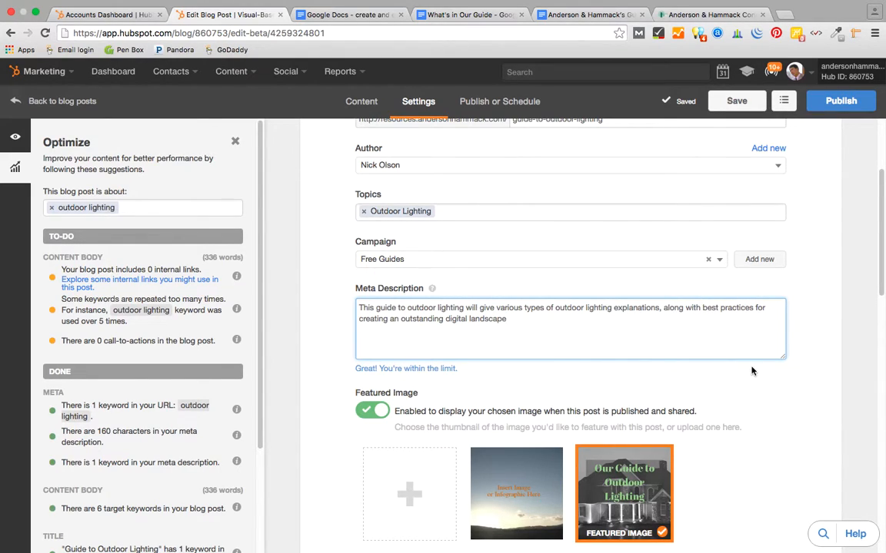
key("BackSpace")
key("BackSpace")
key("BackSpace")
key("BackSpace")
key("BackSpace")
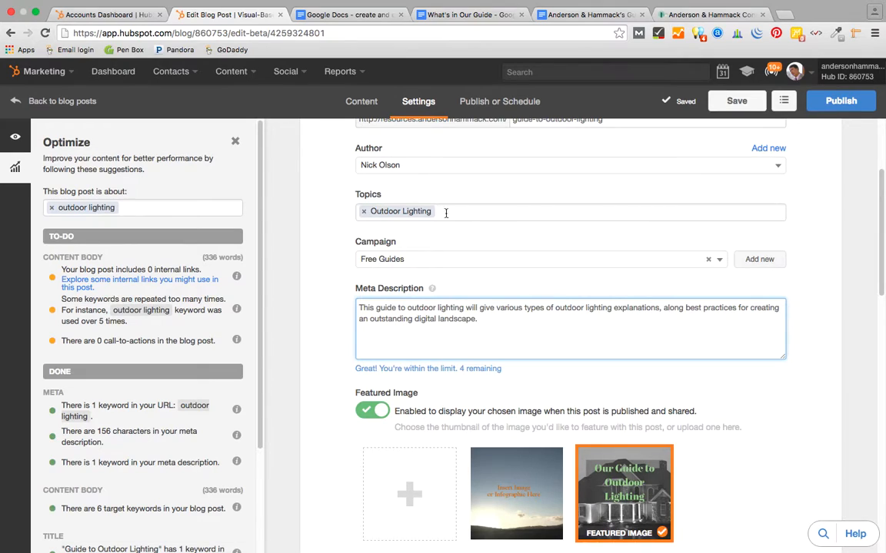
- Review the settings and meta description optimization suggestion, then save the blog post draft
scroll(483, 373, "up", 2)
scroll(484, 373, "up", 4)
scroll(483, 375, "down", 12)
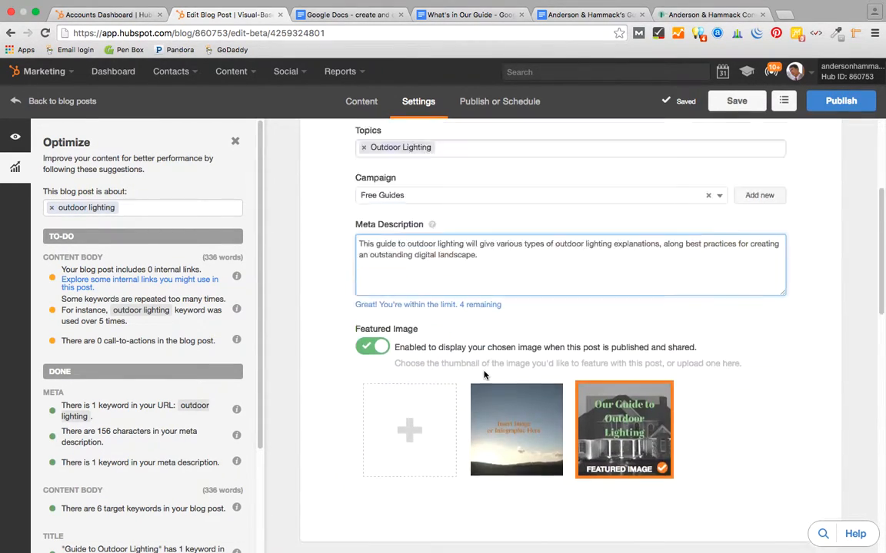
scroll(457, 199, "up", 1)
scroll(457, 199, "up", 2)
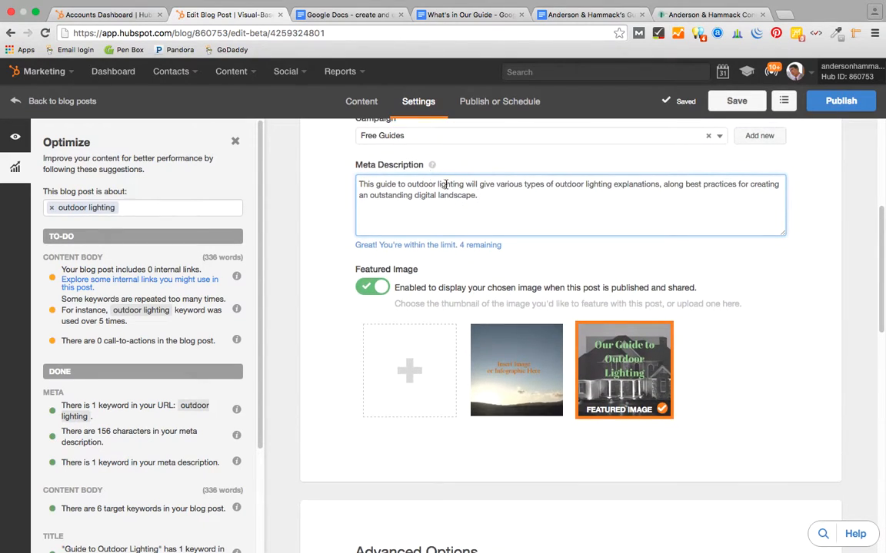
scroll(455, 282, "up", 9)
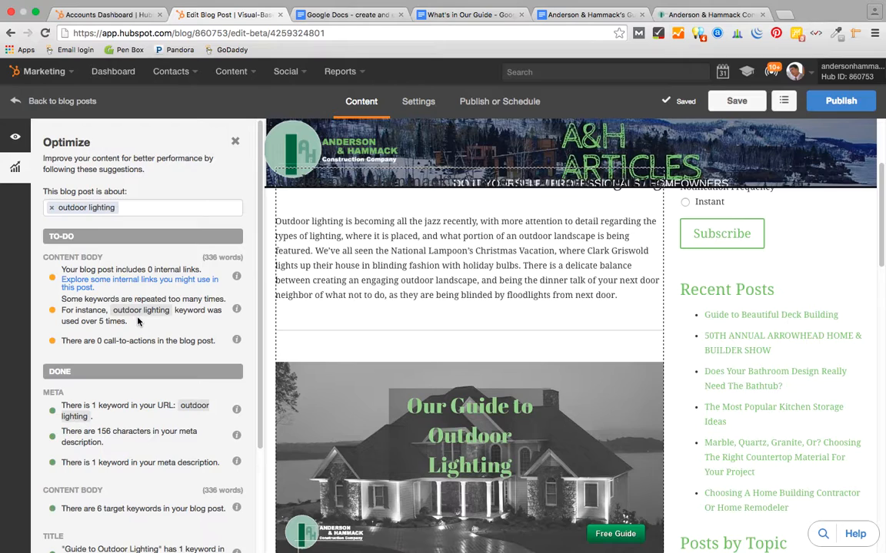
scroll(138, 330, "down", 1)
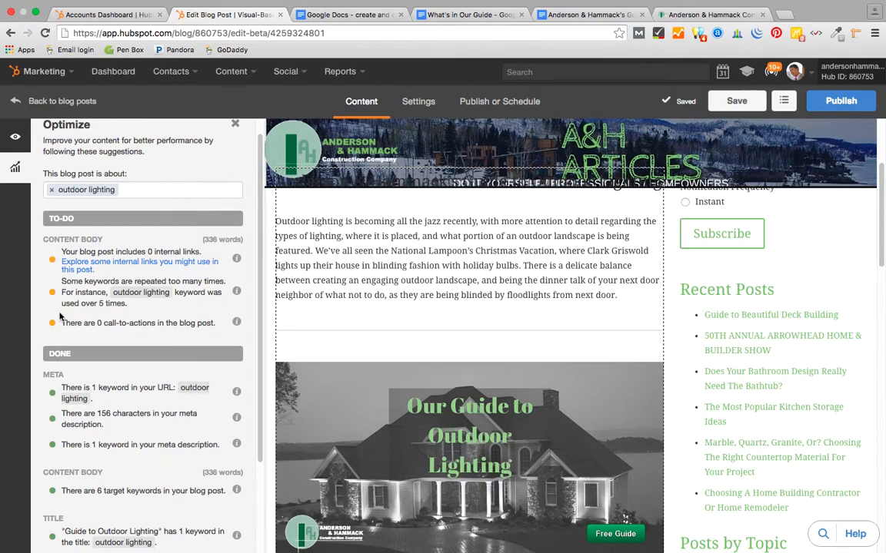
scroll(186, 324, "down", 3)
left_click(186, 324)
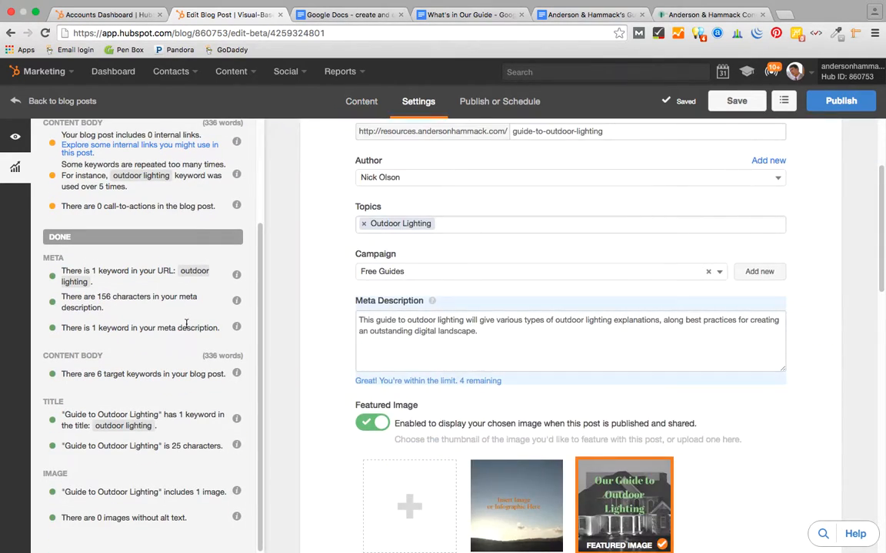
scroll(186, 323, "up", 3)
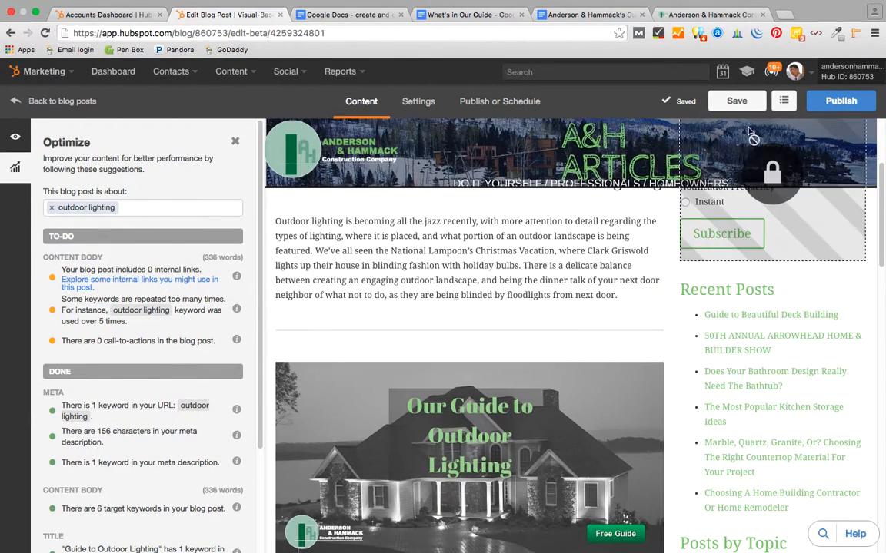
left_click(736, 101)
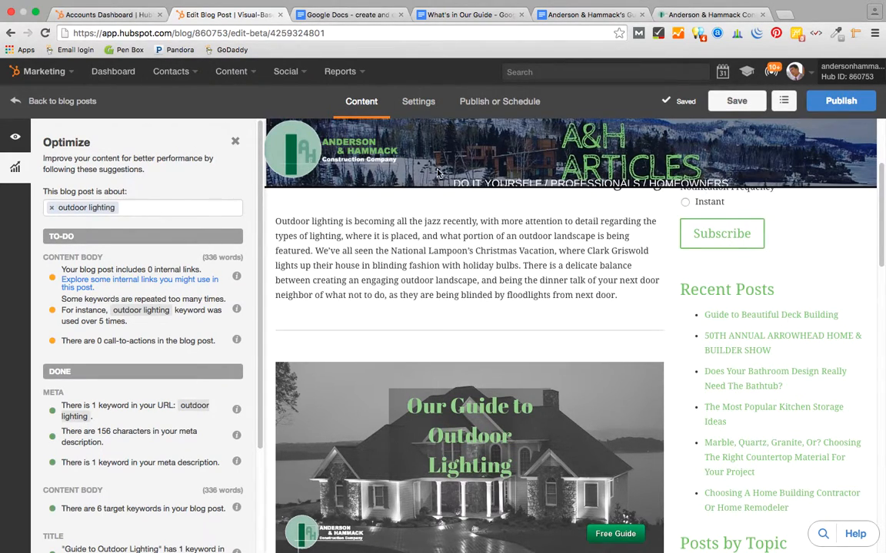
left_click(233, 71)
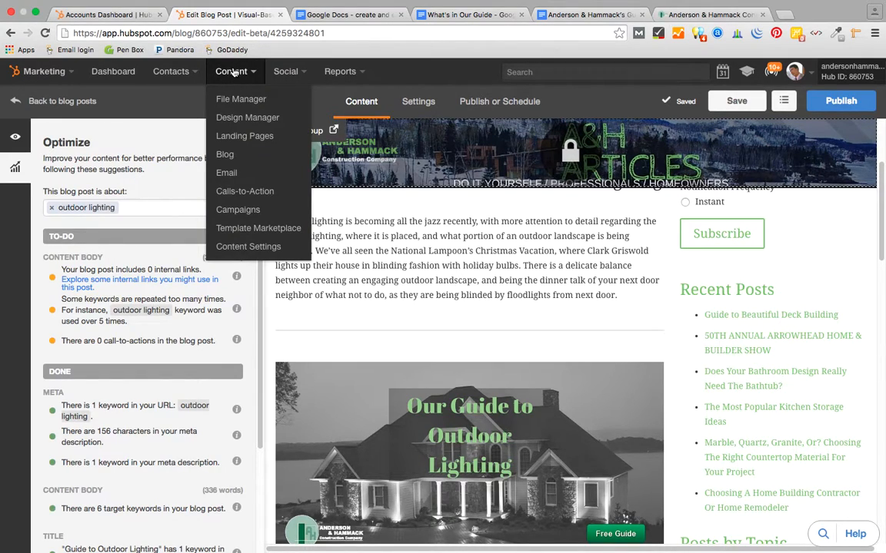
- Create a new CTA named 'Download Our Guide' assigned to the Free Guides campaign
left_click(242, 192)
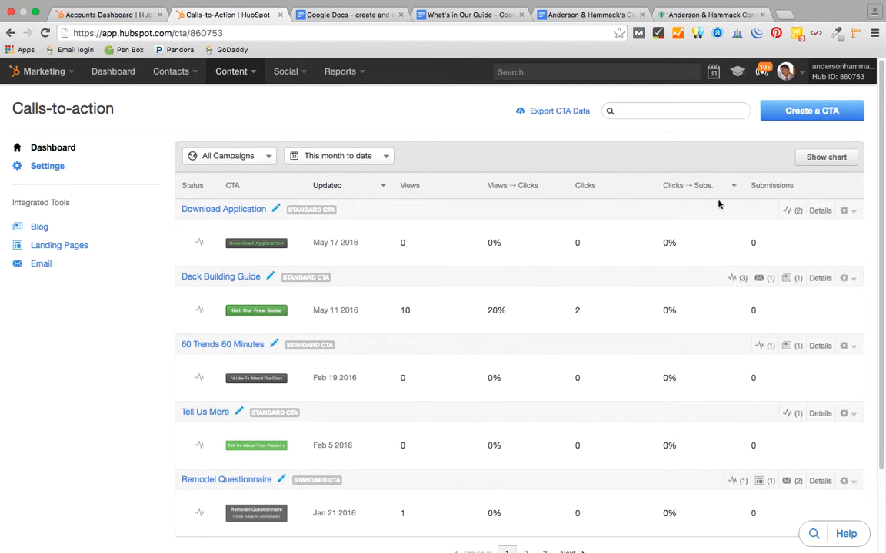
left_click(817, 113)
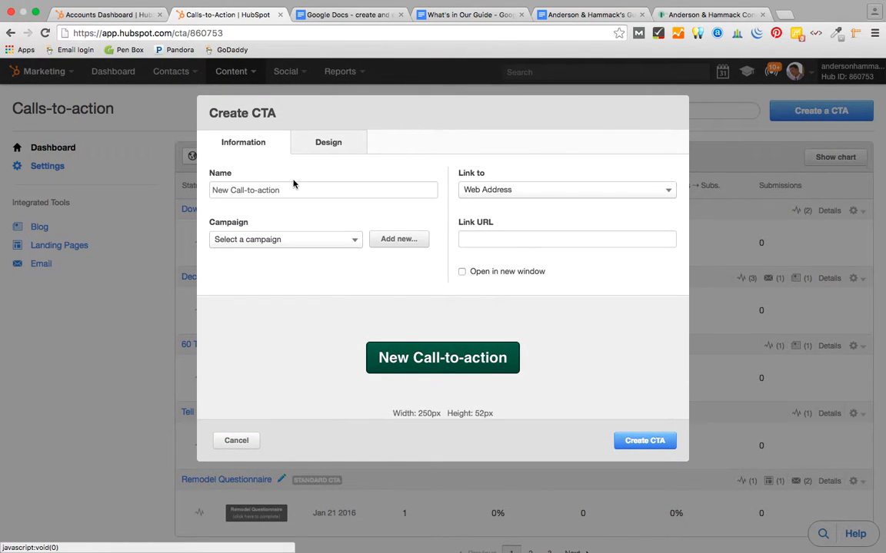
left_click_drag(277, 190, 174, 175)
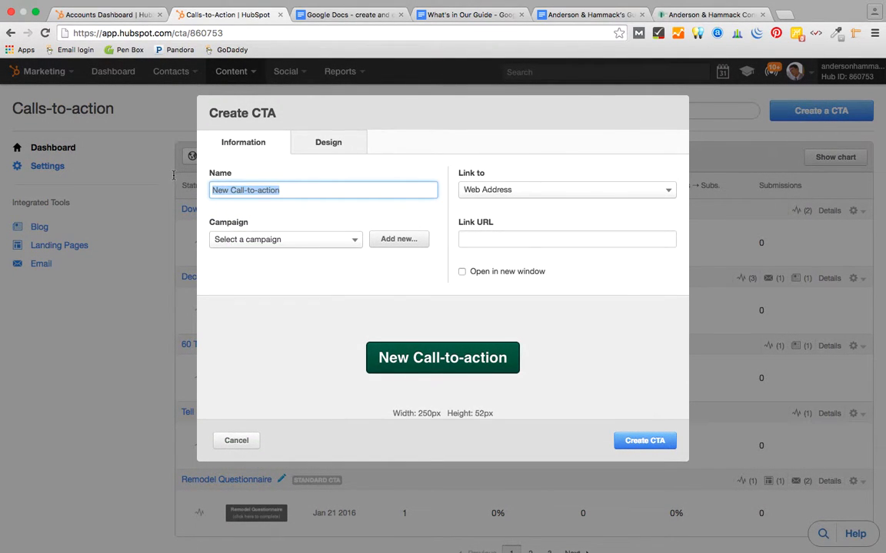
type("Do")
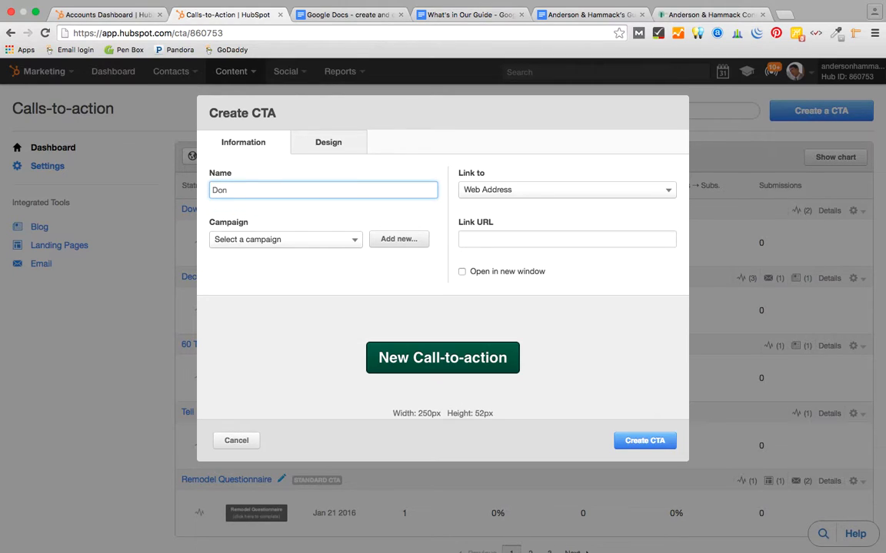
type("wnload Our Guide")
left_click(356, 241)
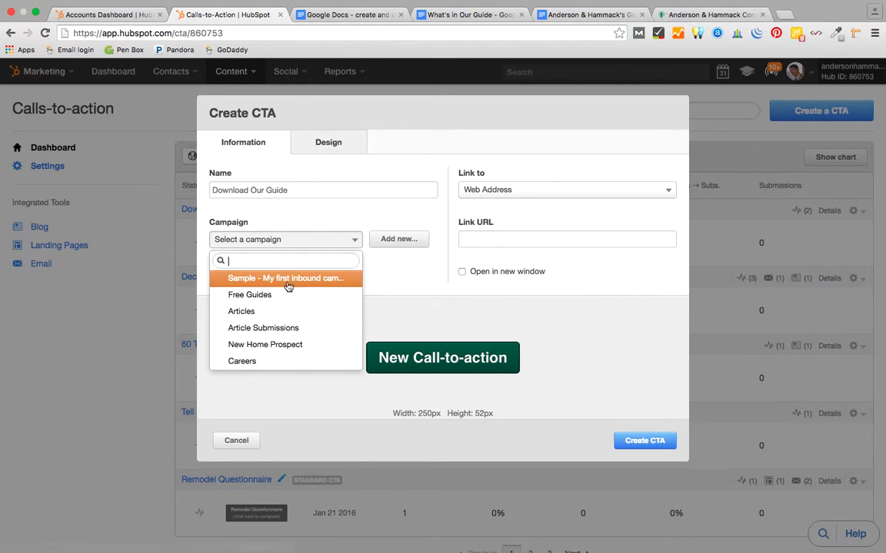
left_click(235, 296)
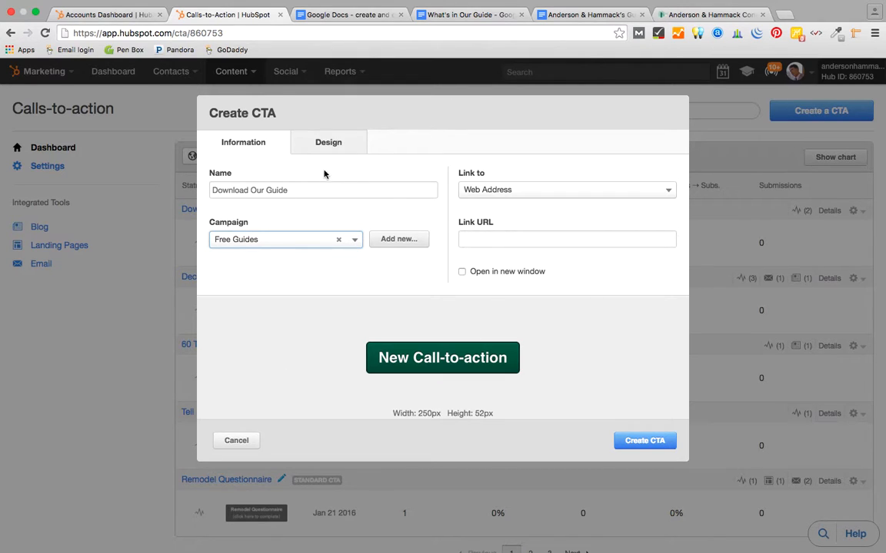
left_click(329, 146)
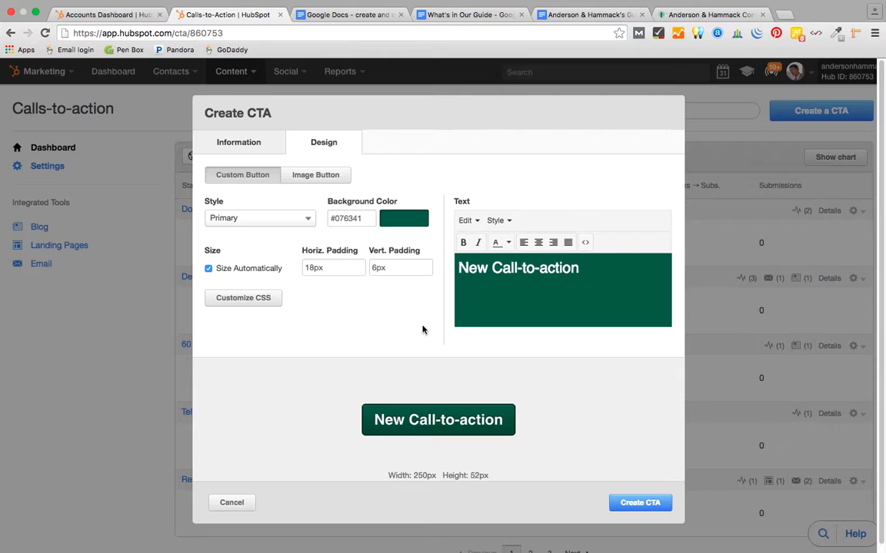
- Give the CTA button a light green #71cc61 background and the text 'Download Our Guide'
left_click(413, 223)
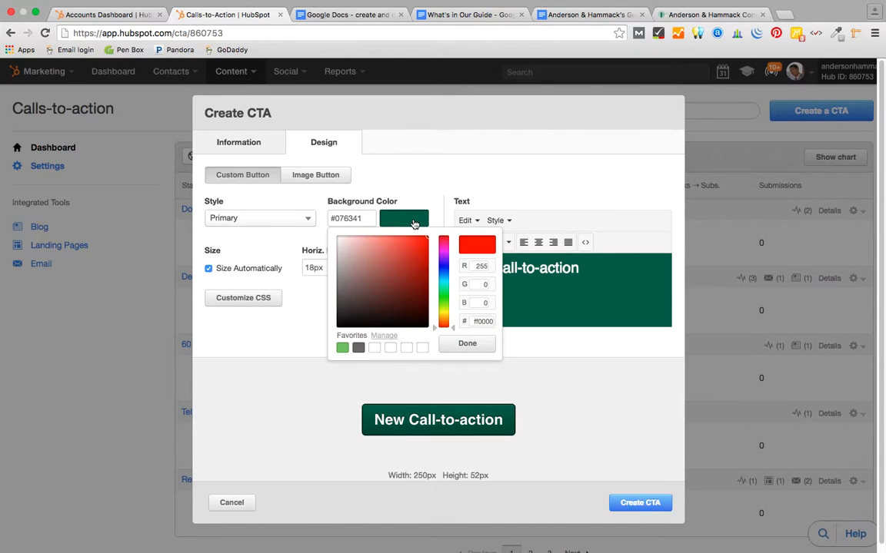
left_click(342, 349)
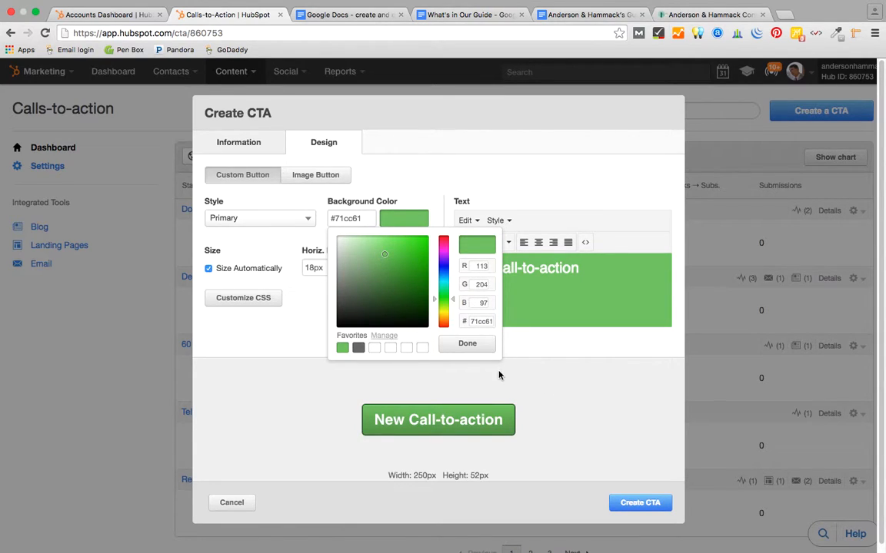
left_click(244, 176)
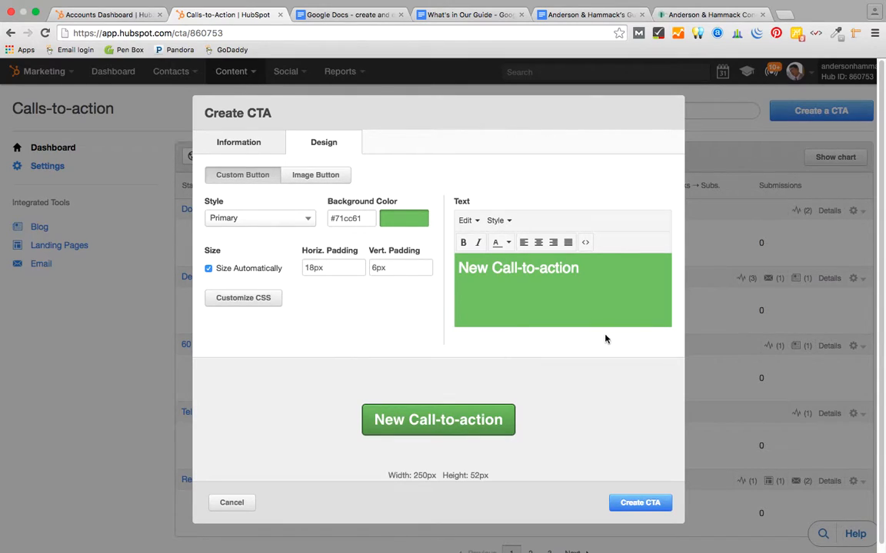
left_click_drag(580, 268, 415, 235)
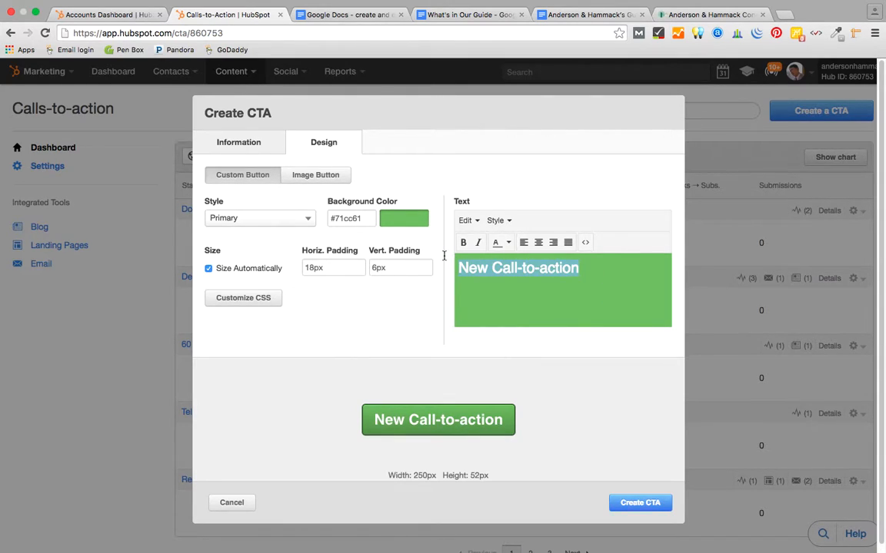
type("Do")
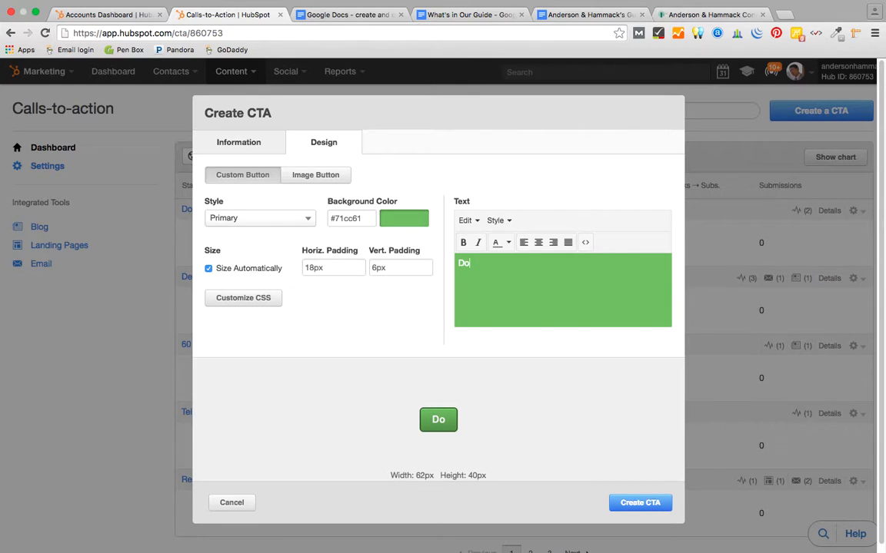
type("wnlo")
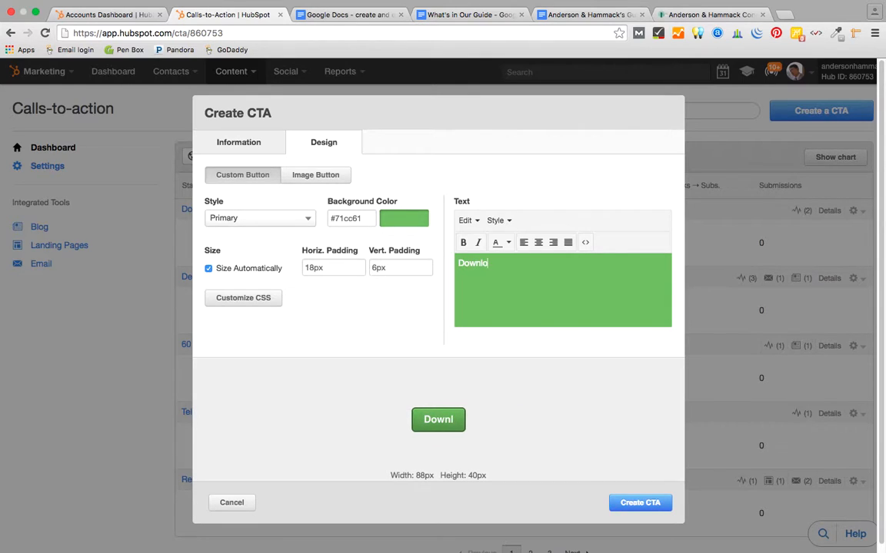
type("ad Our Guide")
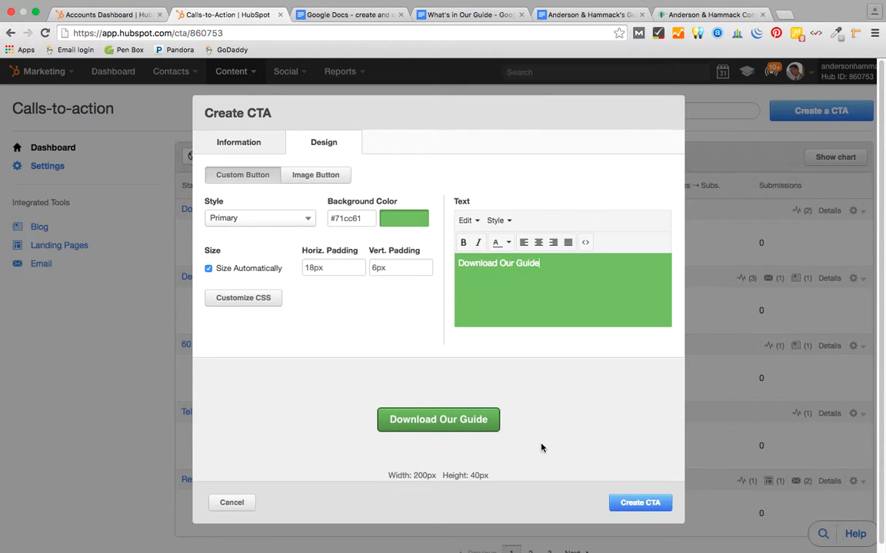
left_click(244, 146)
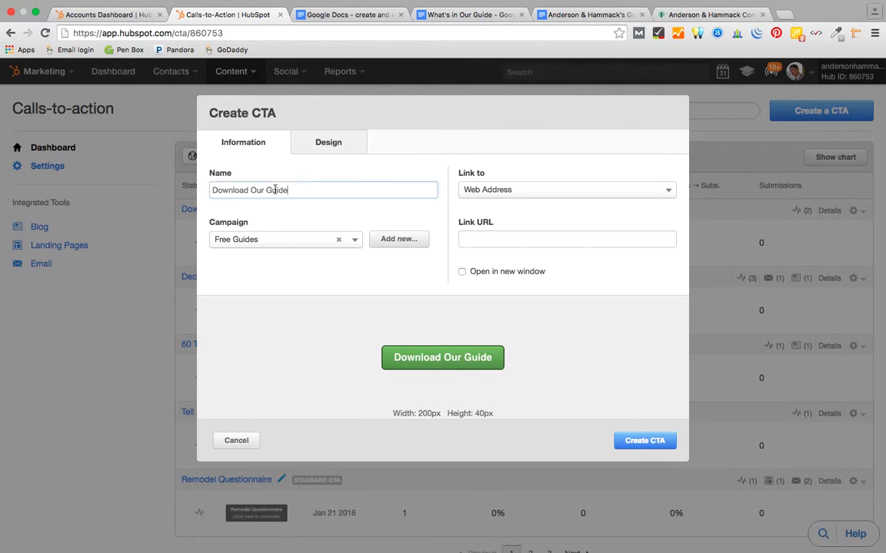
- Change the CTA's name from 'Download Our Guide' to 'Outdoor Lighting'
left_click_drag(289, 189, 145, 175)
type("Outdoor Lighting")
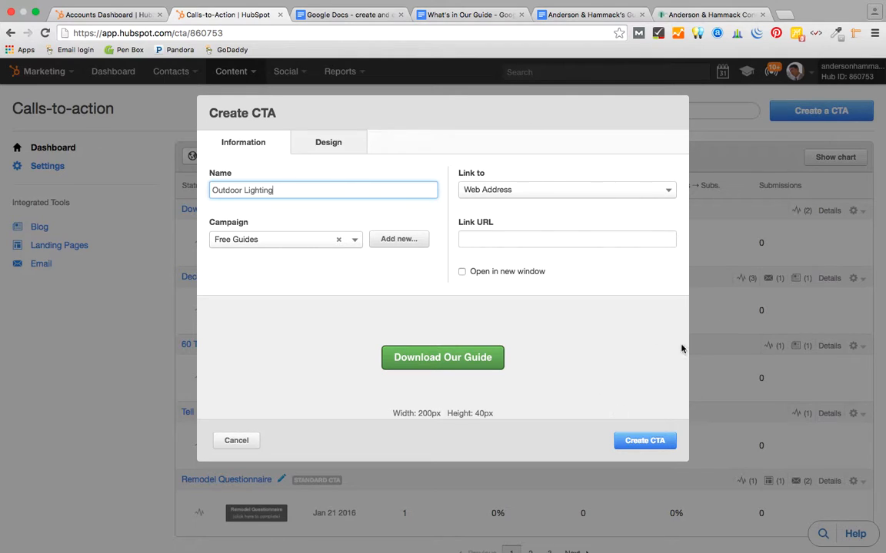
left_click(653, 442)
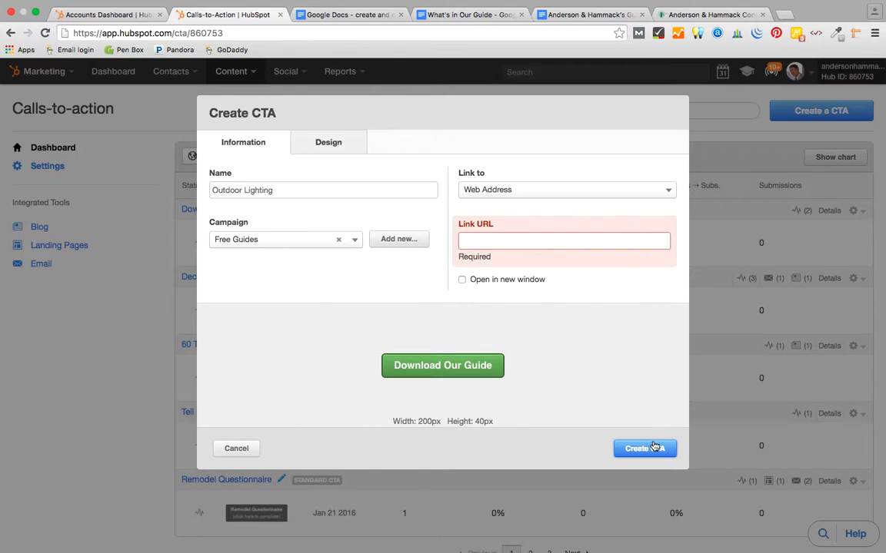
left_click(499, 243)
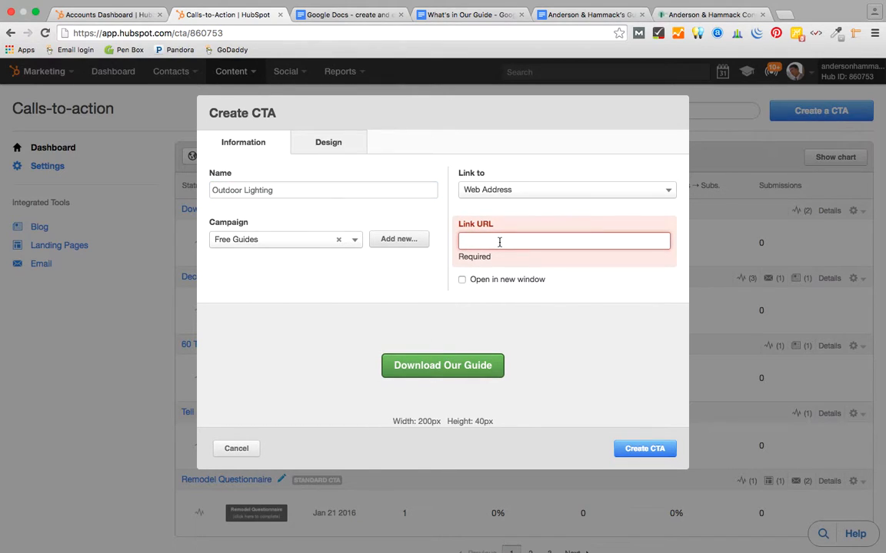
type("google.com")
left_click(650, 452)
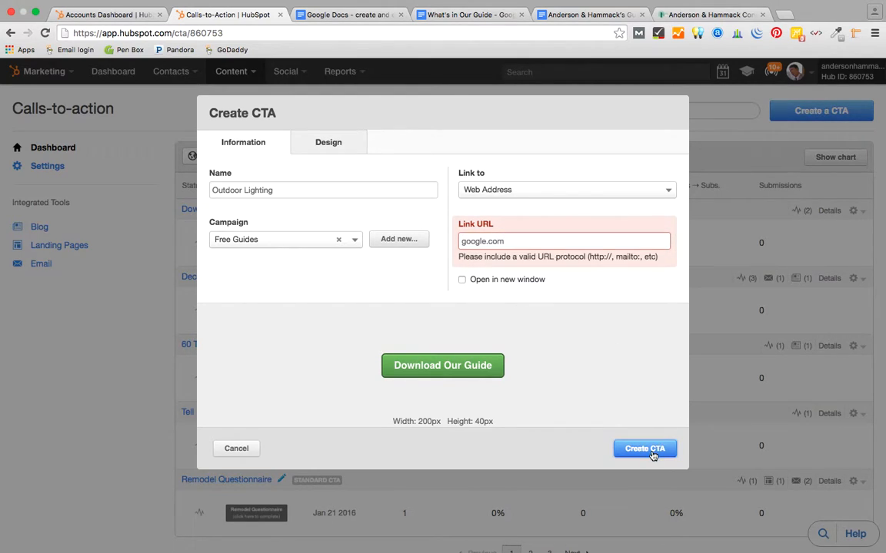
left_click(461, 241)
type("https")
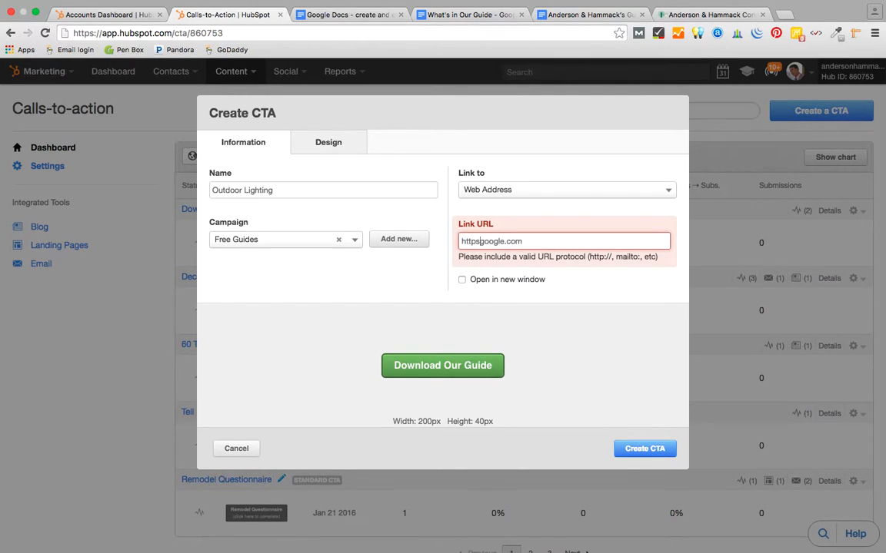
type("://www.")
left_click(650, 452)
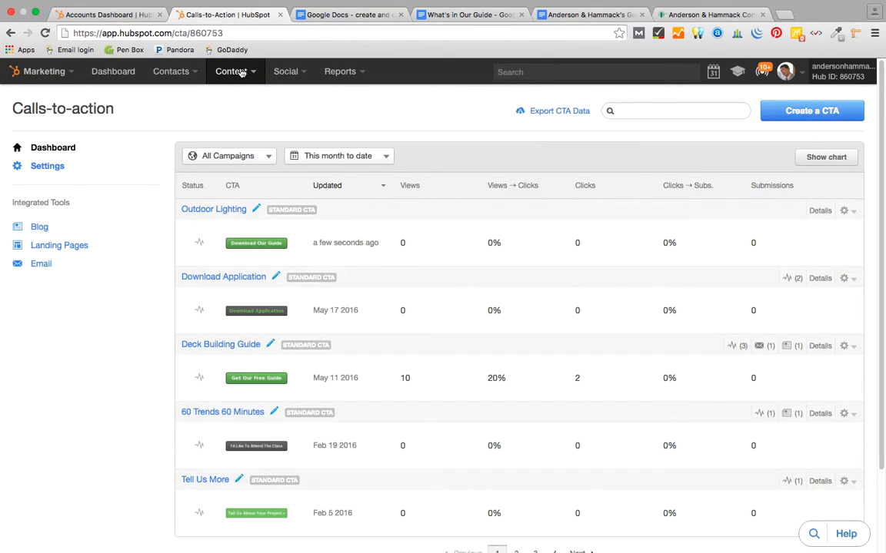
- Go to Content > Landing Pages to view the existing landing pages
left_click(242, 72)
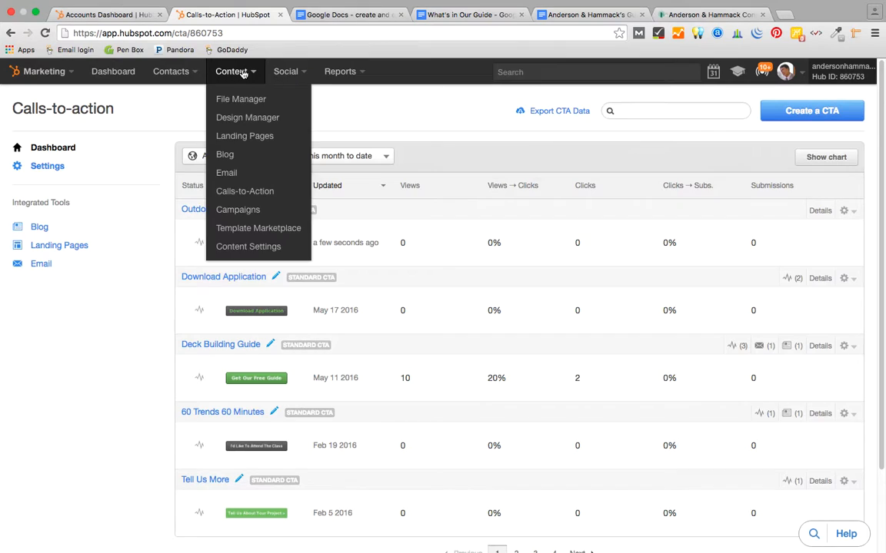
left_click(248, 142)
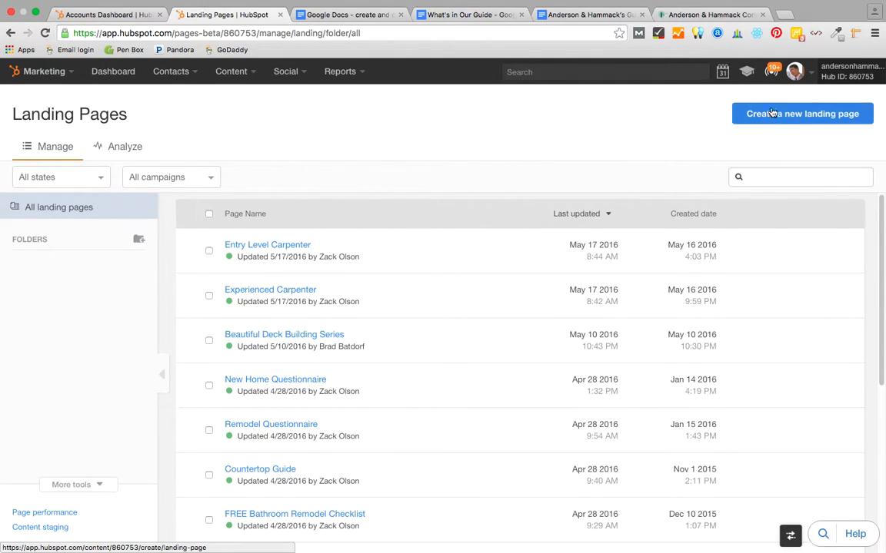
- Start a new landing page and choose the Three Column LP template
left_click(813, 113)
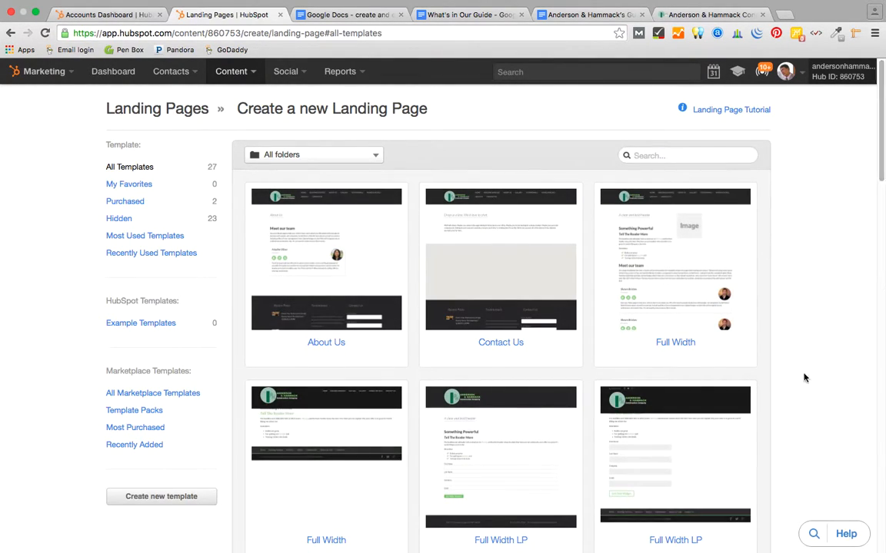
scroll(805, 399, "down", 3)
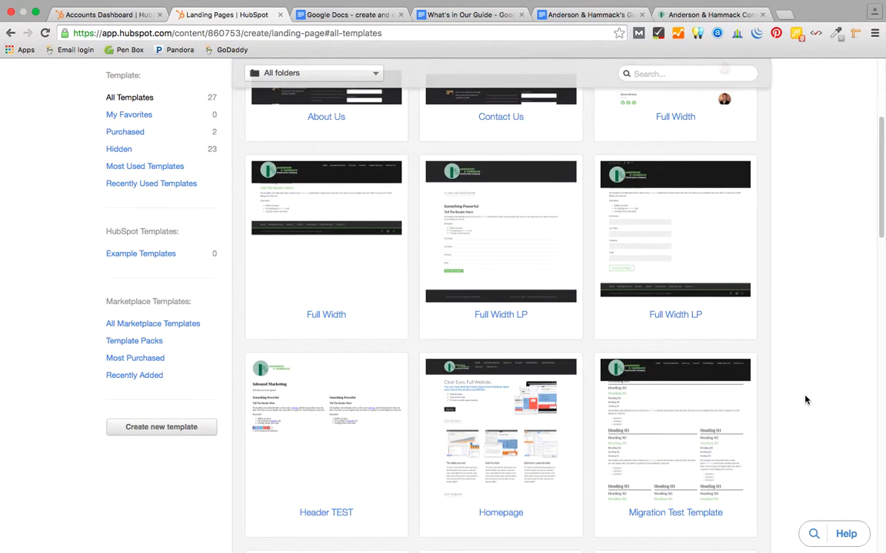
scroll(805, 399, "down", 2)
scroll(805, 399, "up", 1)
scroll(805, 399, "down", 1)
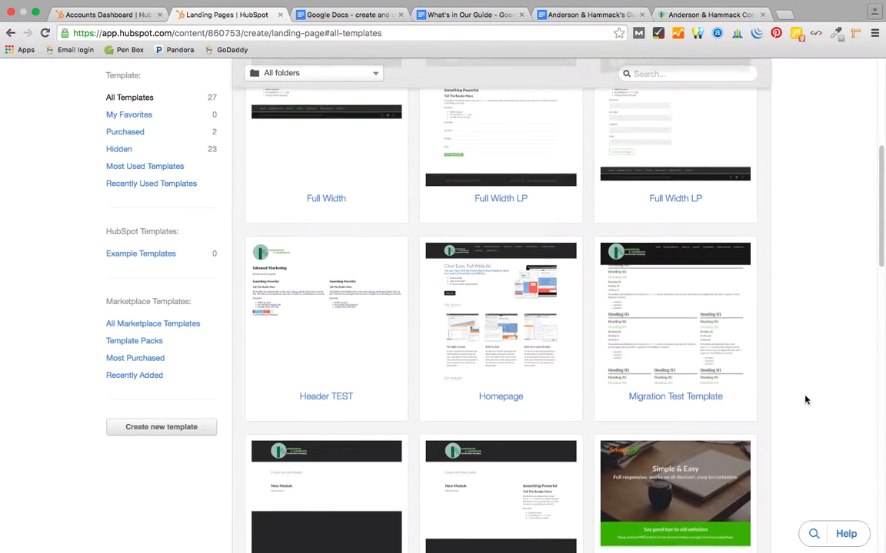
scroll(805, 399, "down", 3)
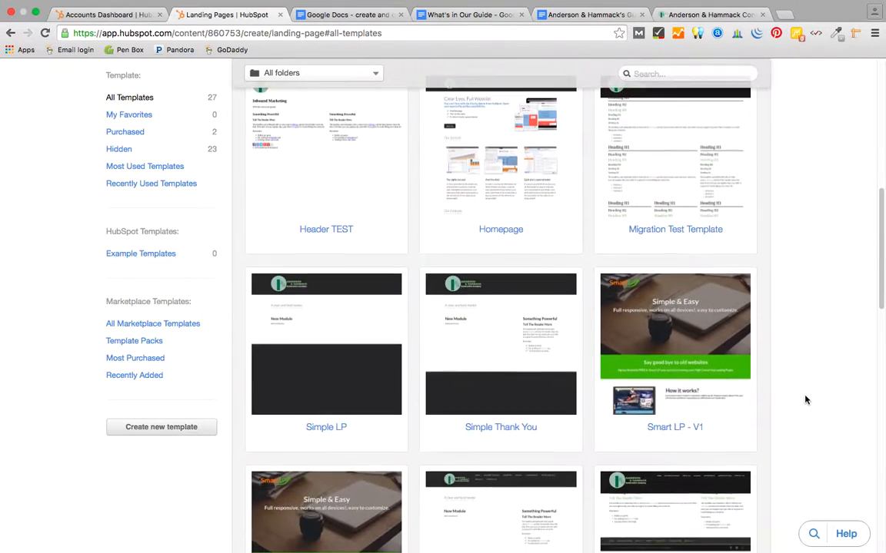
scroll(805, 399, "down", 5)
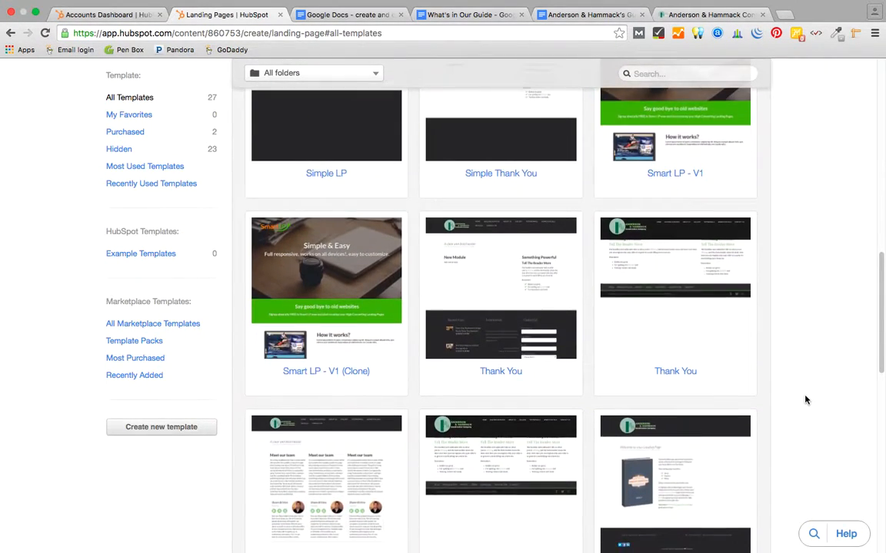
scroll(804, 398, "down", 3)
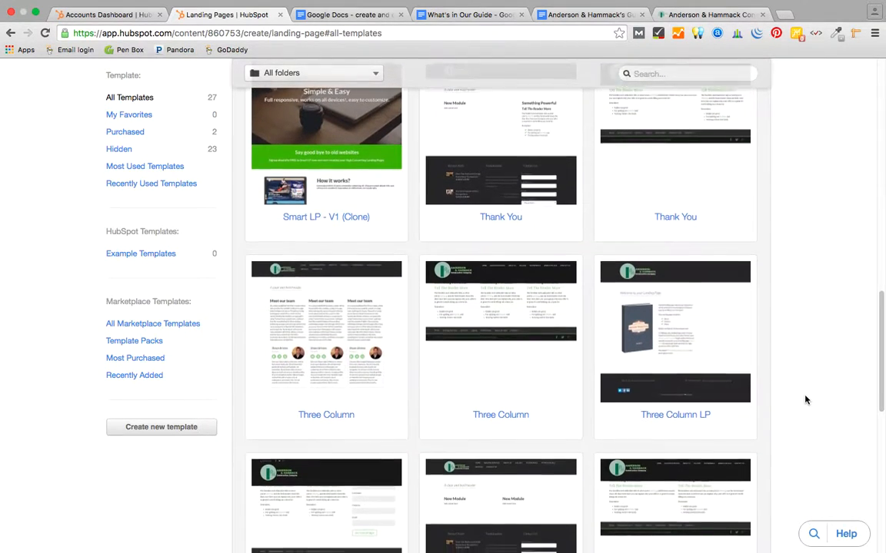
scroll(805, 399, "down", 3)
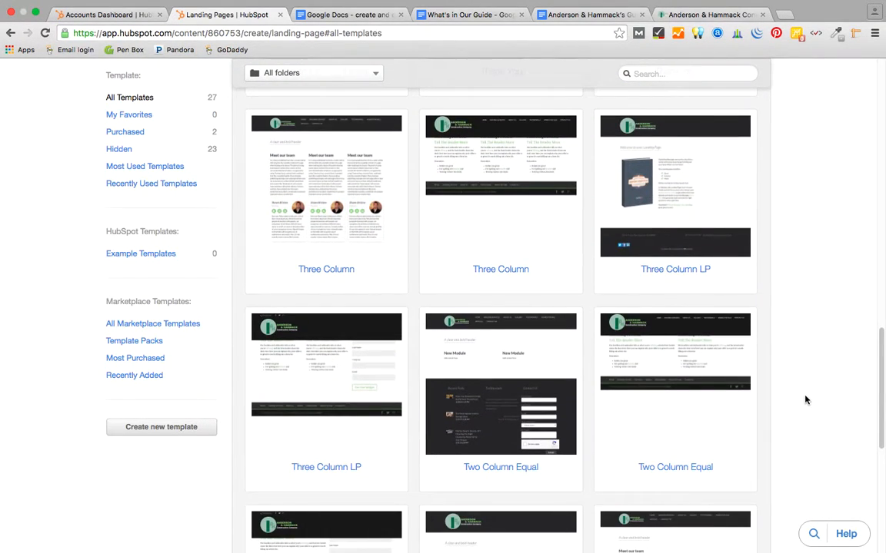
scroll(804, 398, "up", 1)
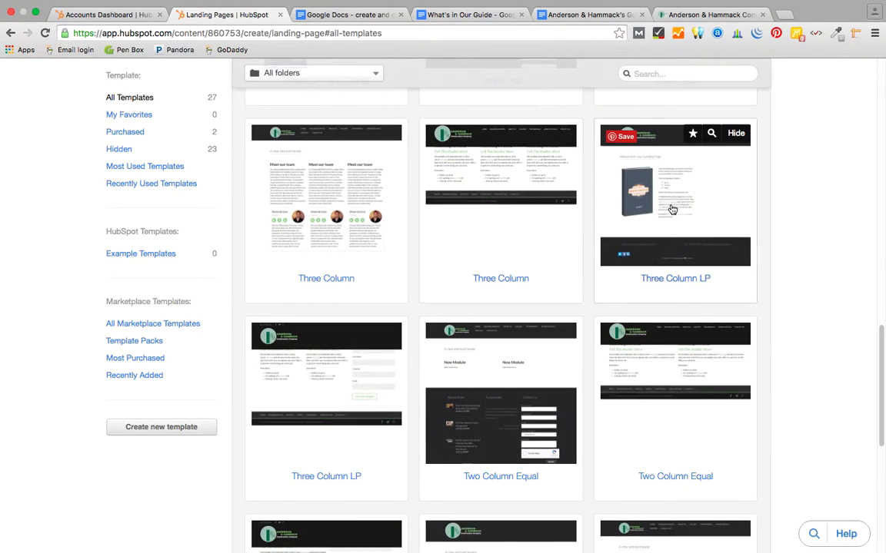
left_click(677, 212)
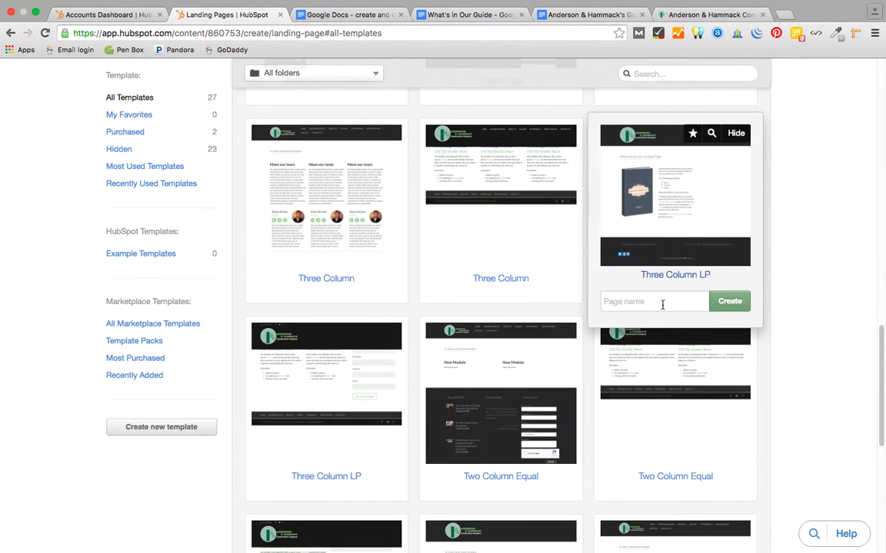
- Name the page 'Outdoor Lighting LP' and create it
left_click(633, 301)
type("Outdoor")
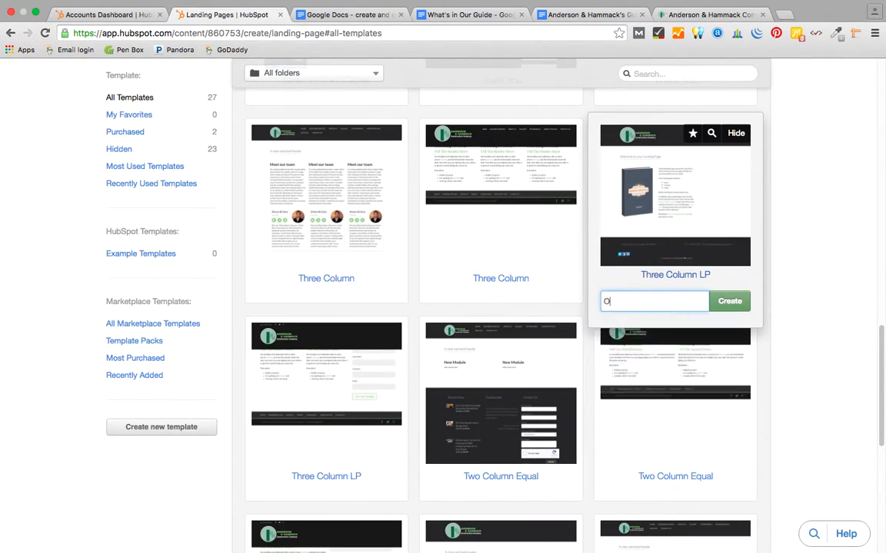
type(" Lighting LP")
left_click(730, 302)
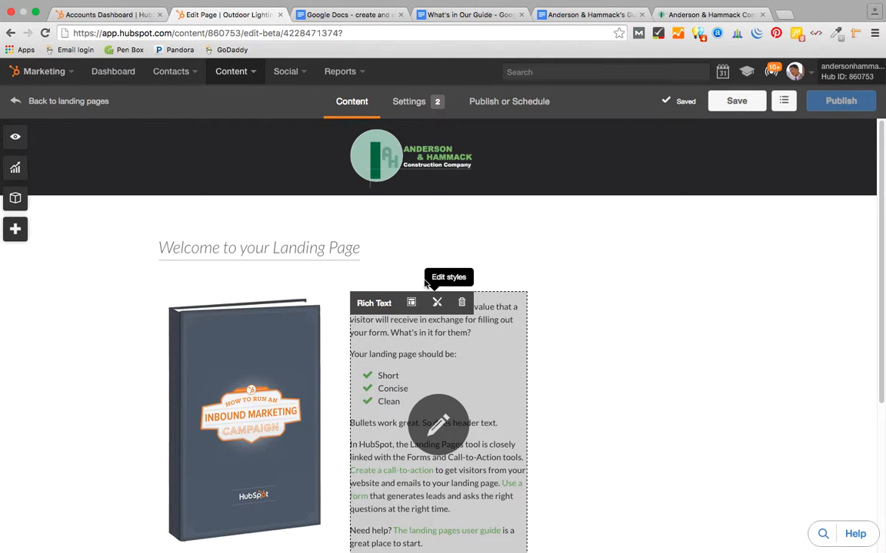
- Replace the placeholder Welcome heading with 'Outdoor Lighting Guide'
left_click(362, 250)
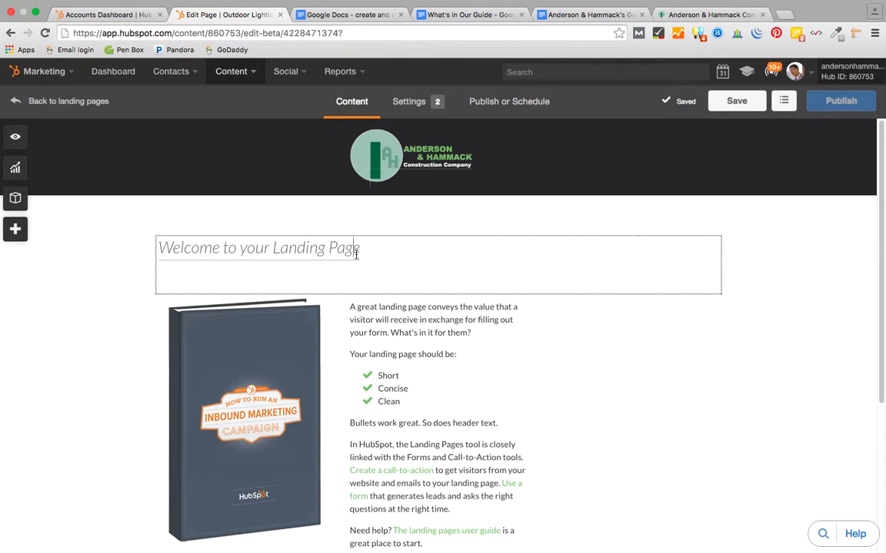
left_click_drag(362, 250, 140, 247)
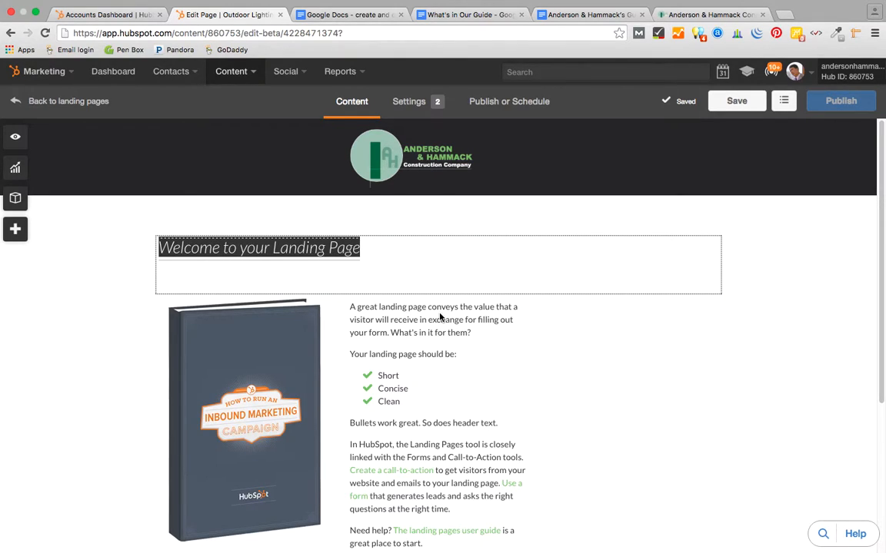
type("Guide")
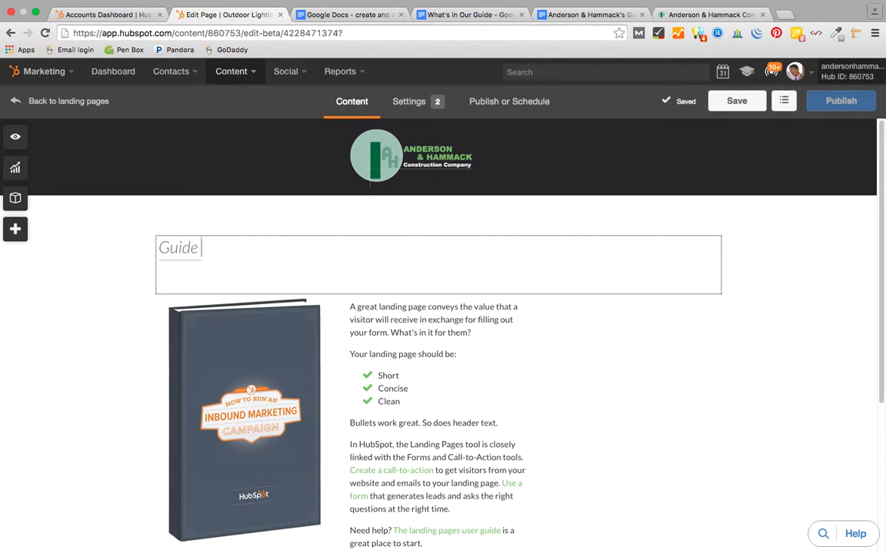
type(" to")
key("BackSpace")
key("BackSpace")
key("BackSpace")
key("BackSpace")
key("BackSpace")
key("BackSpace")
key("BackSpace")
key("BackSpace")
type("O")
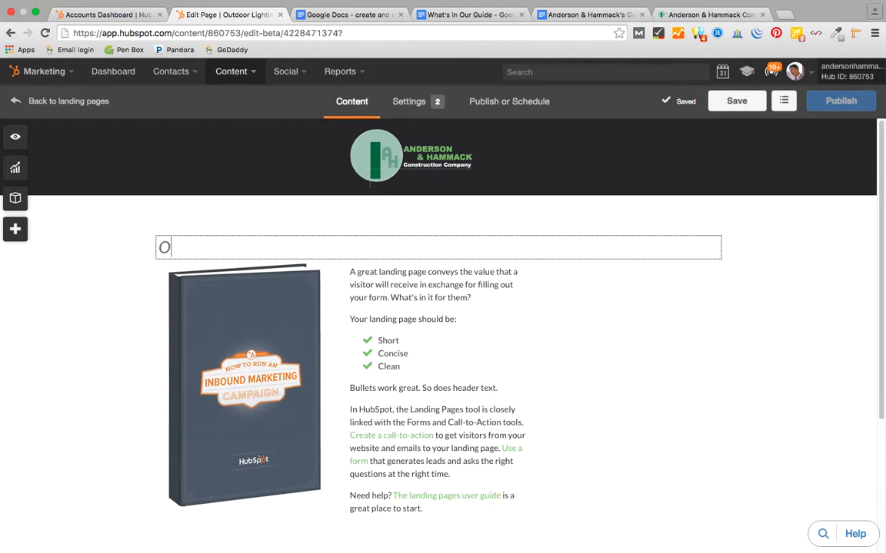
type("ur Guide")
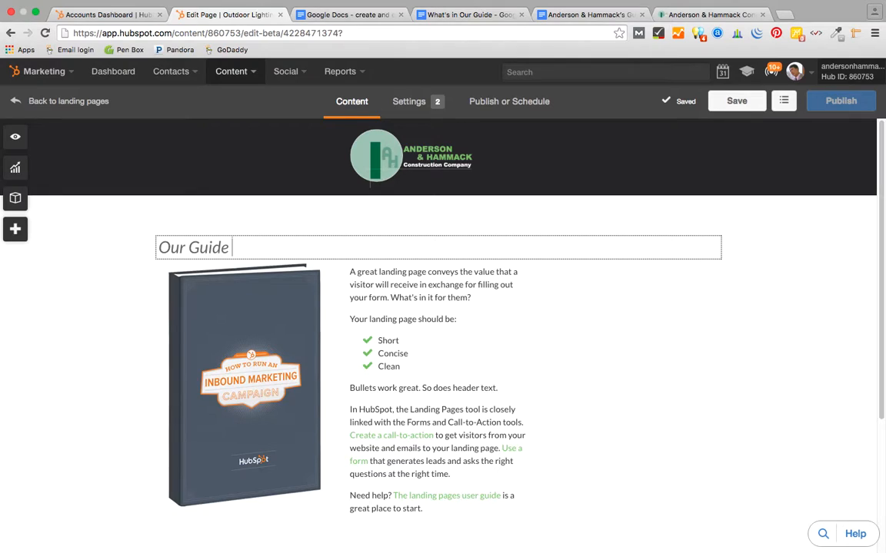
key("BackSpace")
key("BackSpace")
key("BackSpace")
key("BackSpace")
key("BackSpace")
key("BackSpace")
key("BackSpace")
key("BackSpace")
key("BackSpace")
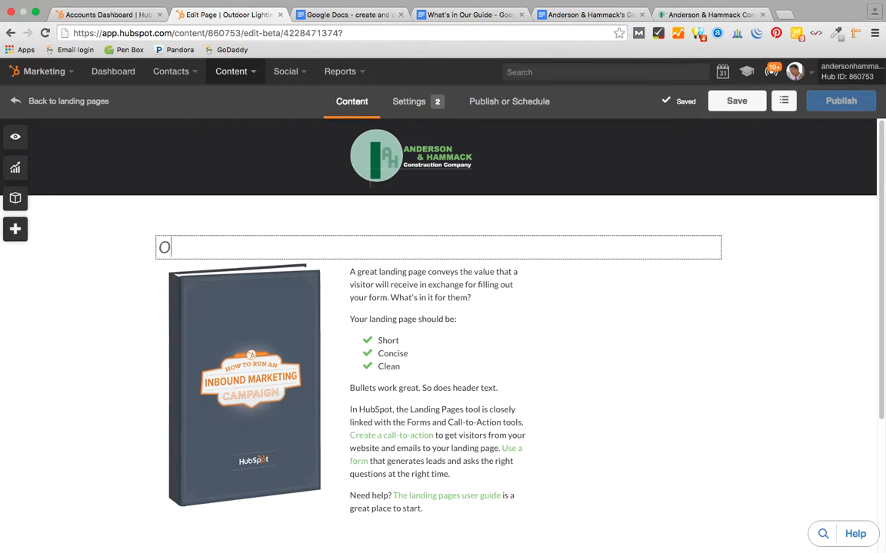
type("Outdoor Light")
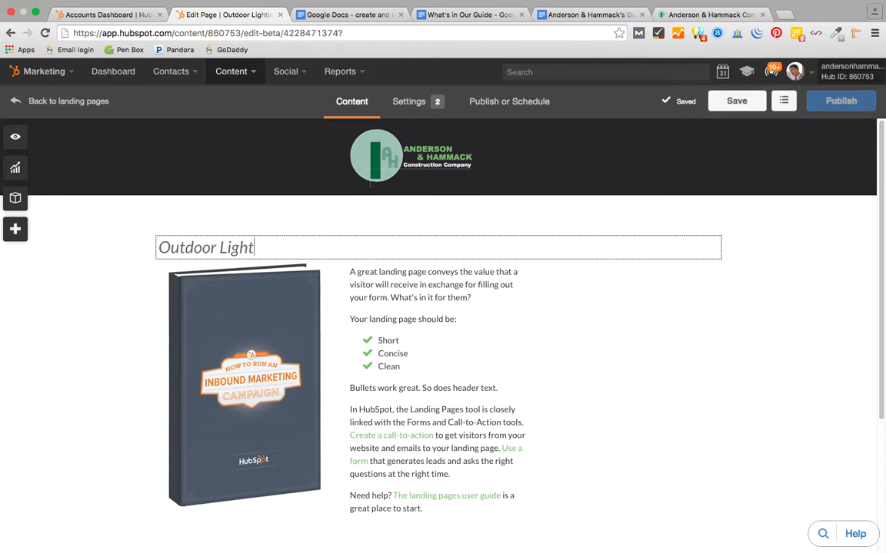
type("ing Guide")
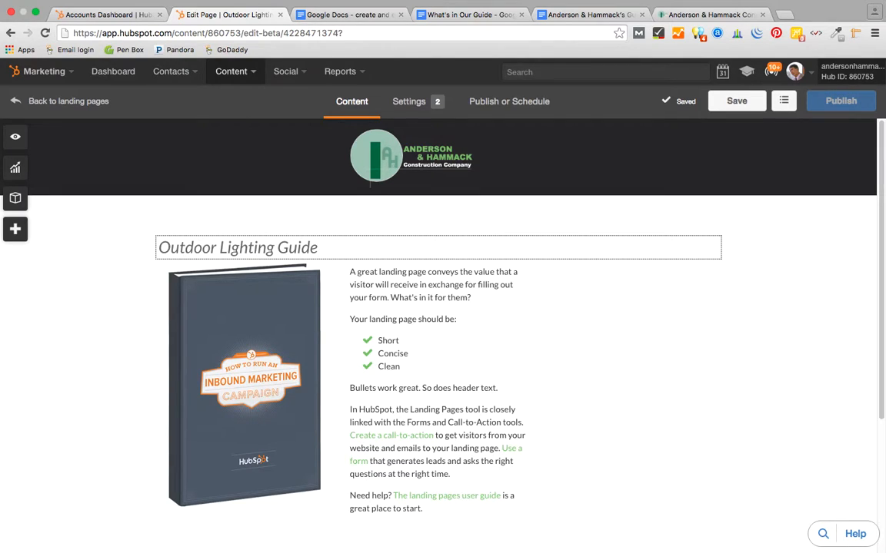
left_click(223, 379)
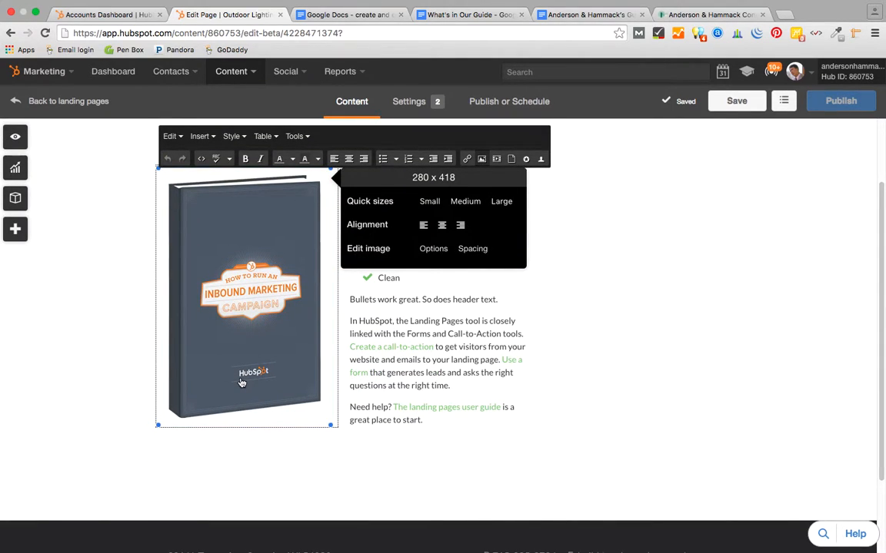
- Replace the placeholder book with the uploaded 'Our Guide to Outdoor Lighting 2.jpg' cover, sized 288 x 459
left_click(482, 159)
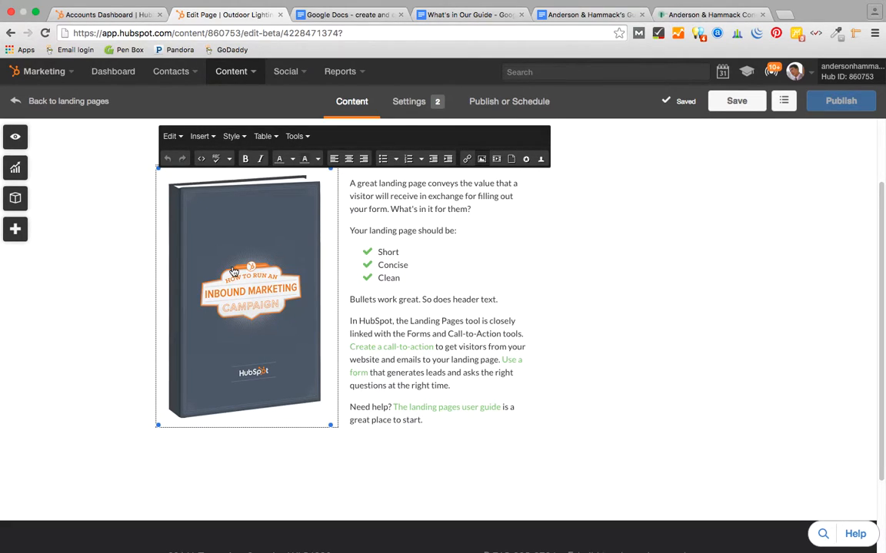
key("BackSpace")
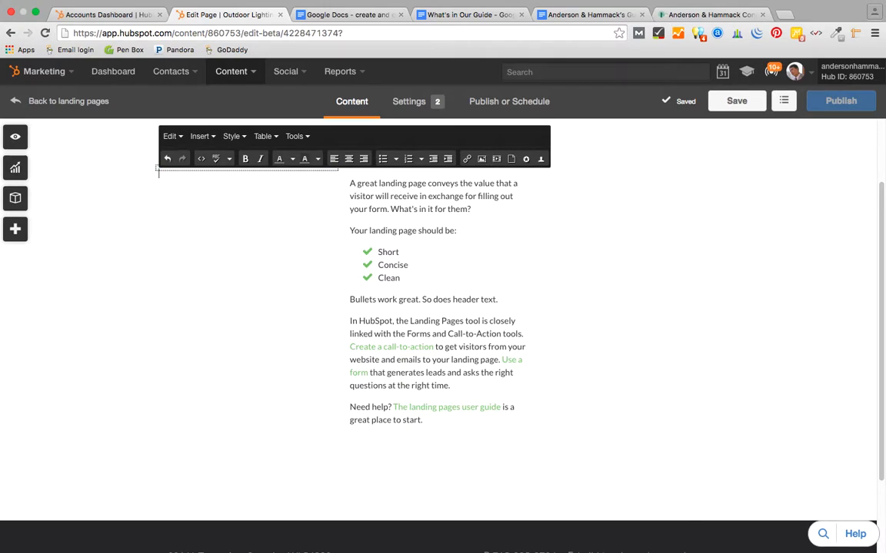
left_click(483, 159)
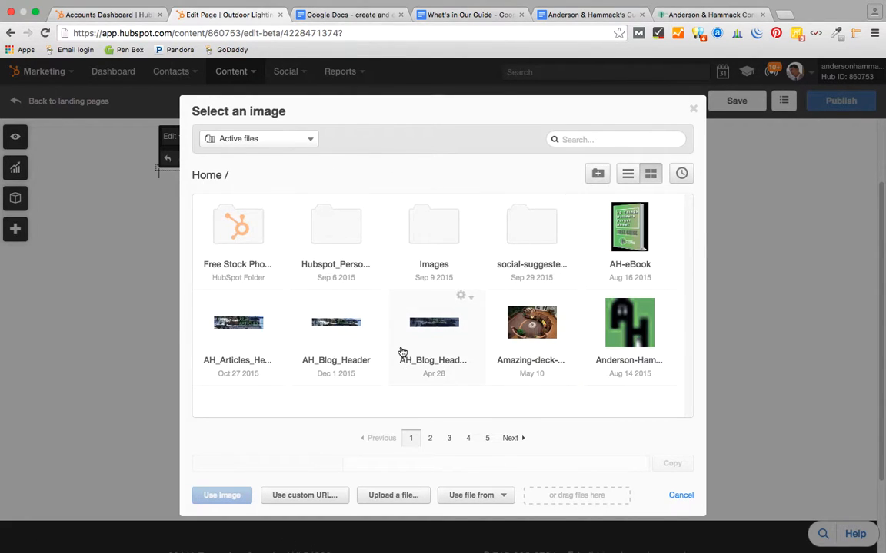
left_click(393, 496)
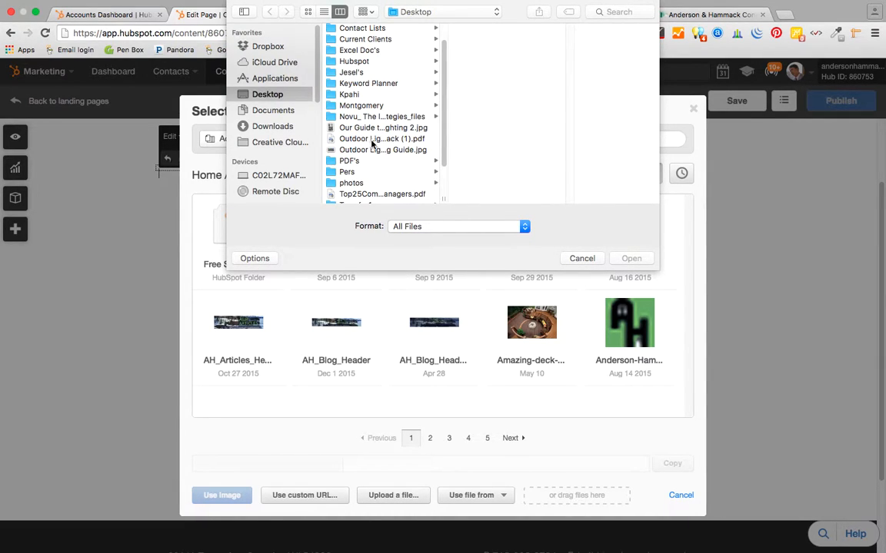
left_click(349, 127)
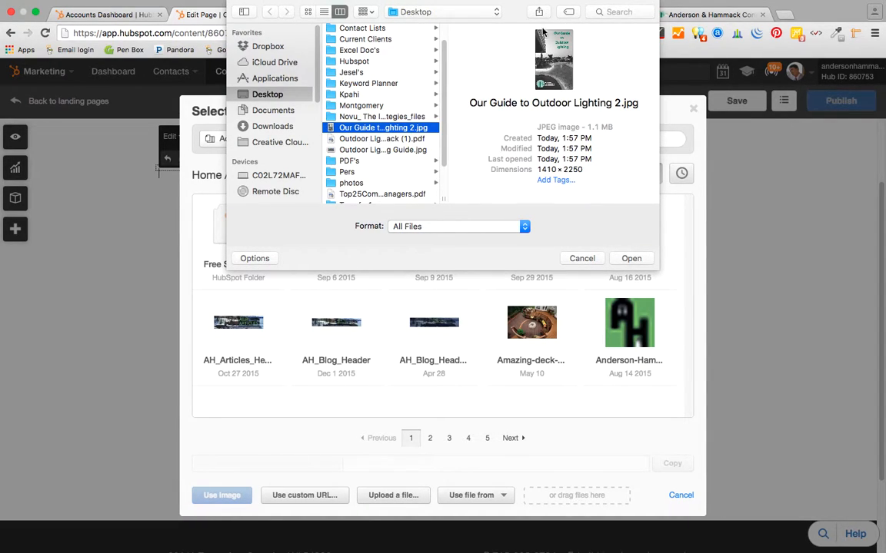
left_click(634, 259)
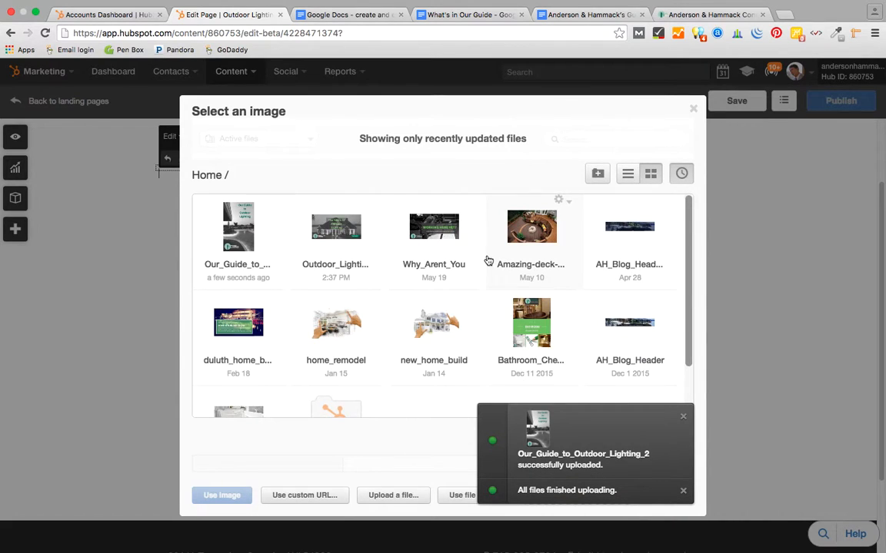
left_click(209, 214)
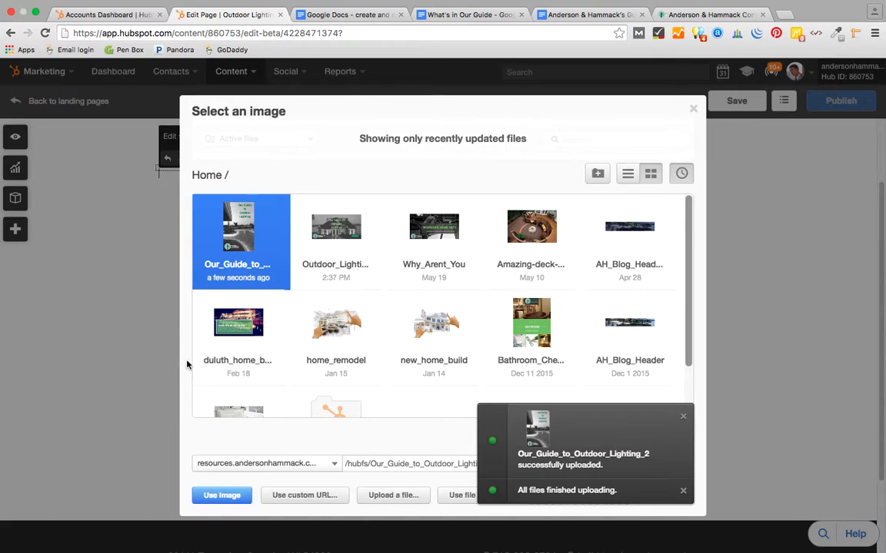
left_click(221, 496)
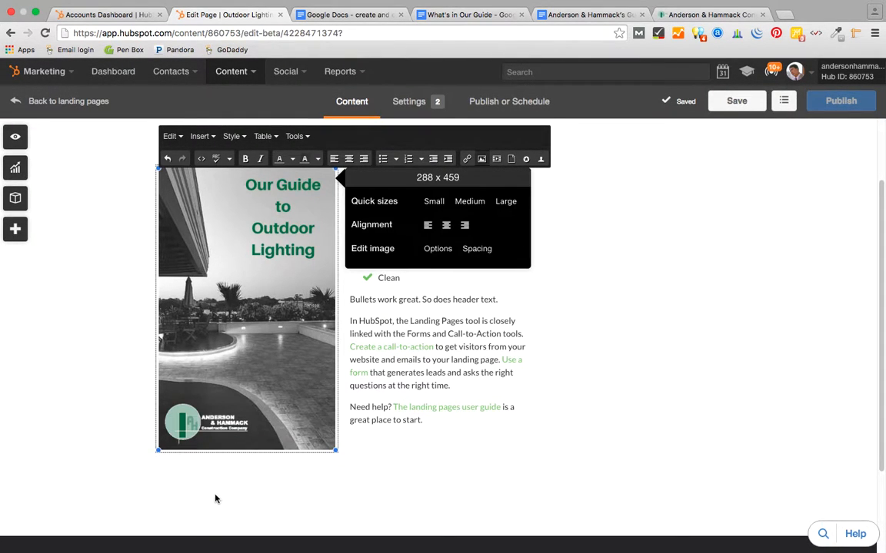
left_click(641, 284)
- Select all the placeholder body text, then switch to the What's in Our Guide document
scroll(642, 283, "up", 3)
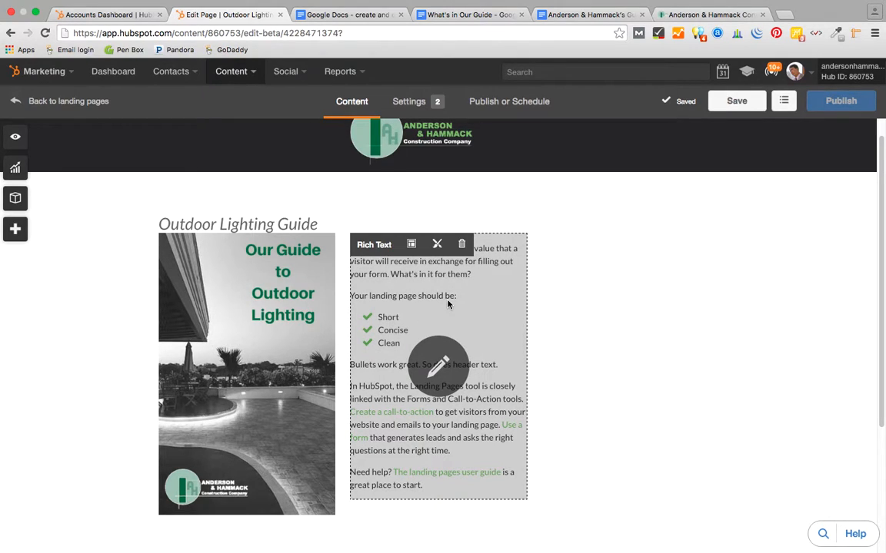
left_click(440, 359)
left_click(429, 486)
left_click_drag(428, 486, 350, 244)
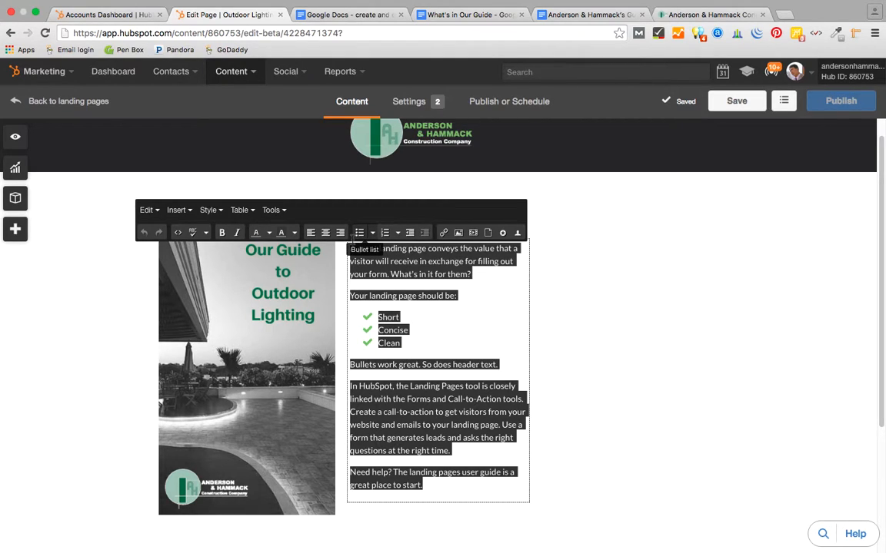
left_click(469, 14)
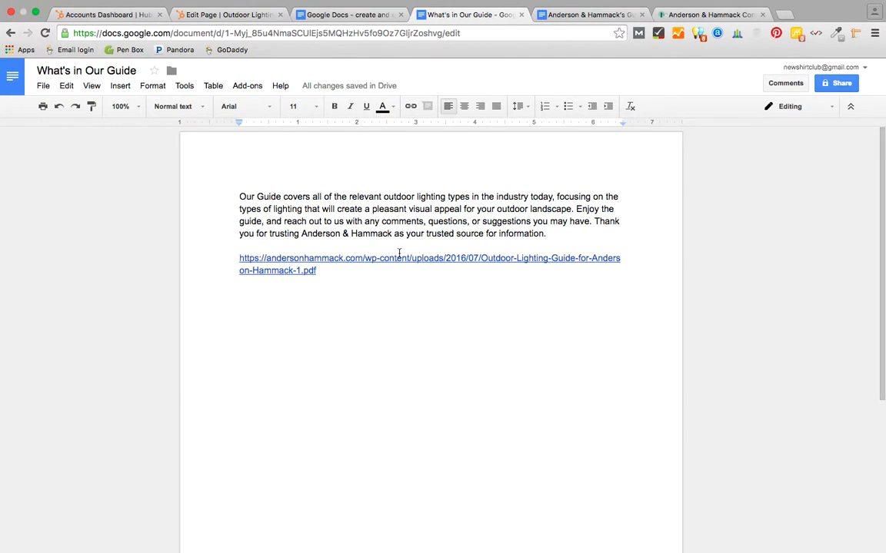
- Copy the 'Our Guide covers…' paragraph and return to the Outdoor Lighting page editor
left_click_drag(555, 233, 229, 193)
key("ctrl+c")
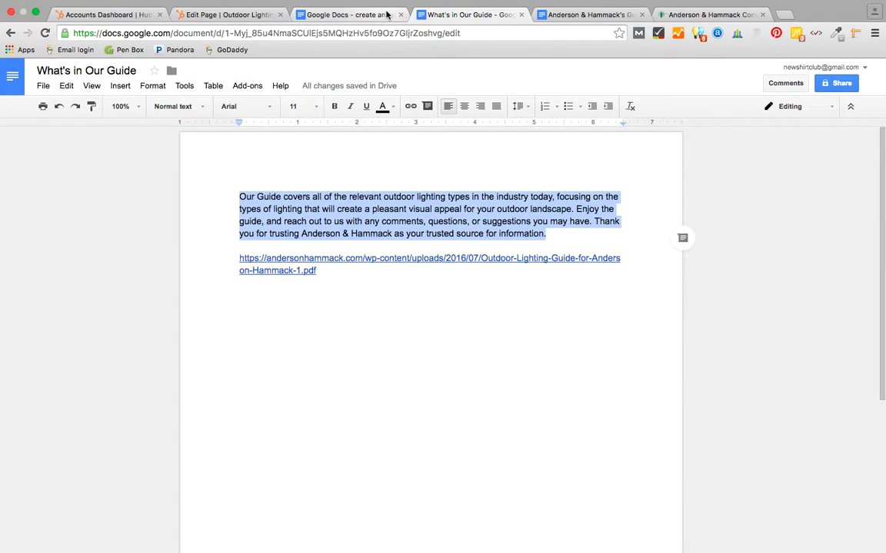
left_click(253, 16)
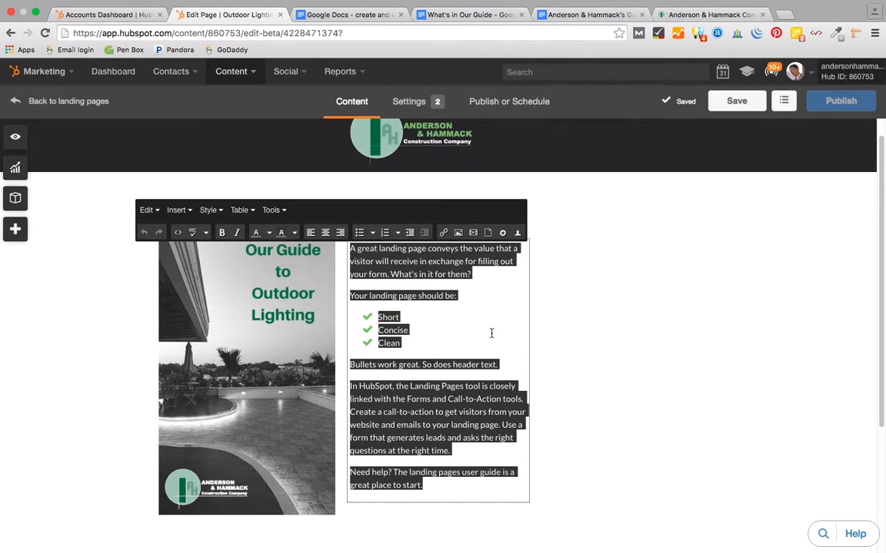
- Paste the guide description over the placeholder text and add the line 'You will learn about:'
key("ctrl+v")
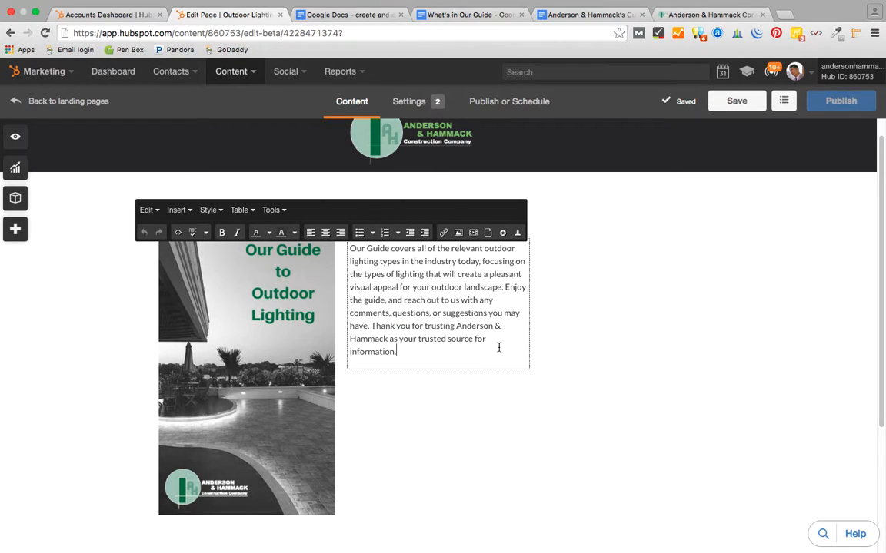
scroll(467, 328, "up", 1)
scroll(466, 328, "down", 3)
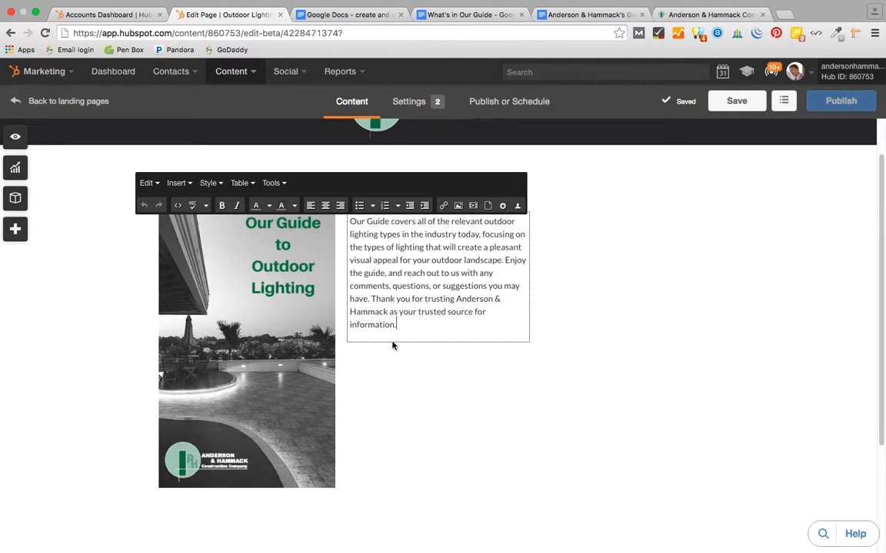
scroll(408, 282, "up", 1)
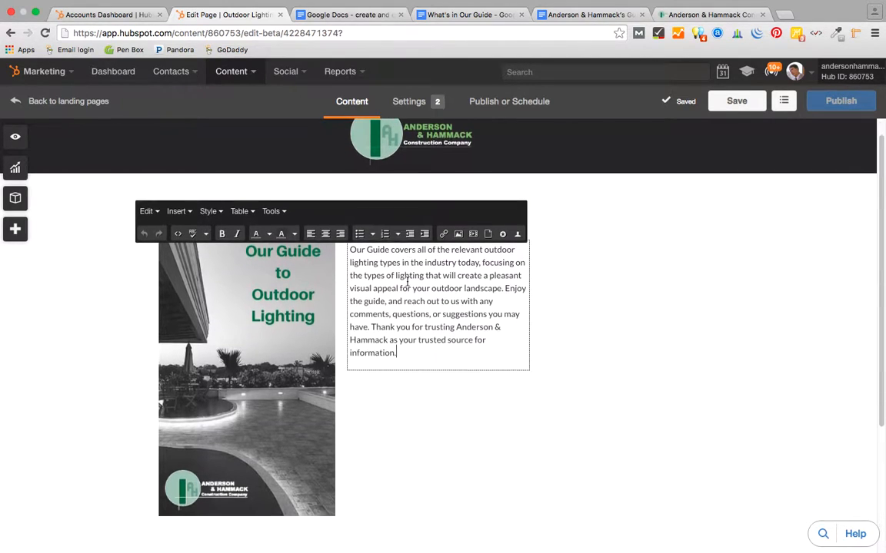
scroll(428, 288, "down", 1)
key("Return")
type("You wil")
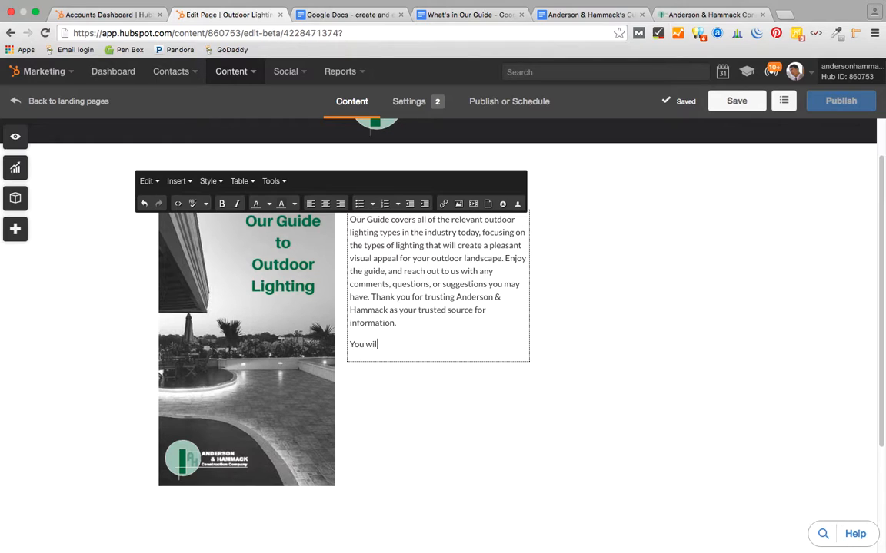
type("l learn about:")
- Add a checked bullet list: Pendant Lighting, LED Lighting, Ambient Lighting
key("Return")
left_click(372, 206)
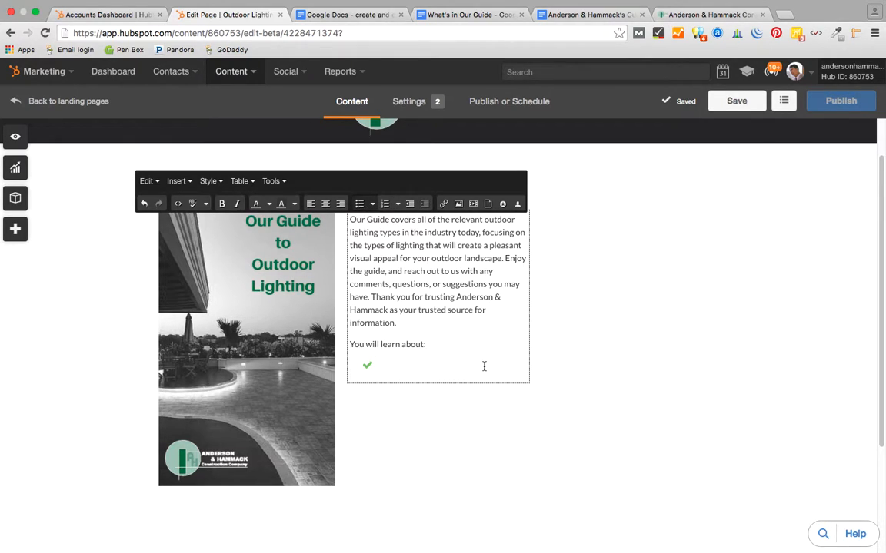
type("Pendant Lighting")
key("Return")
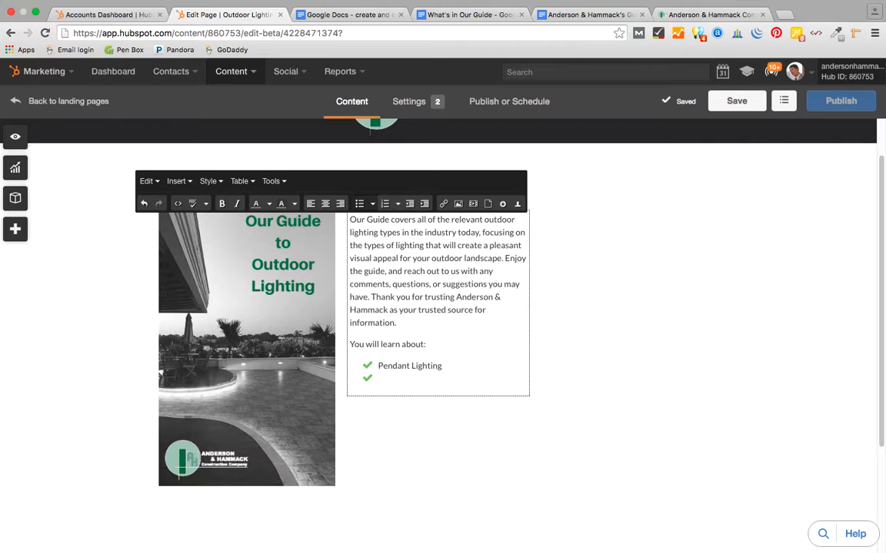
type("LED Lighting")
key("Return")
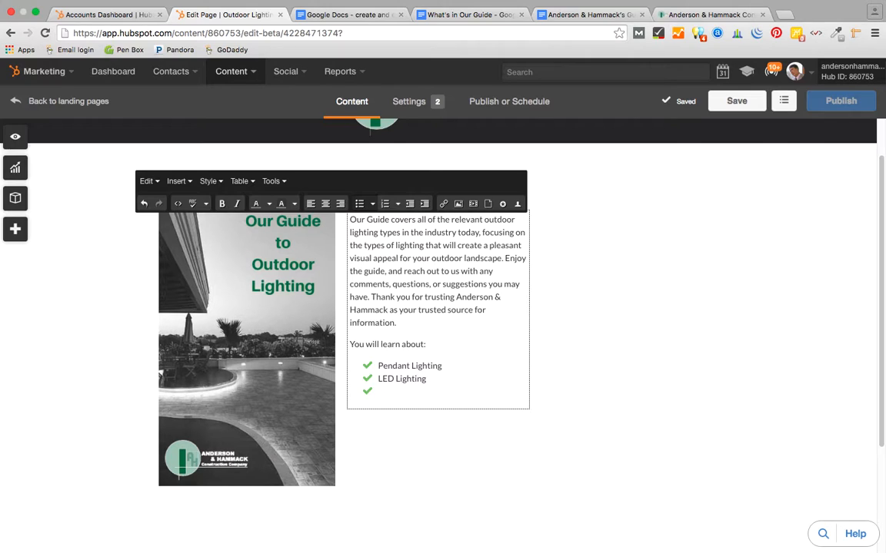
type("Ambient Lighting")
key("Return")
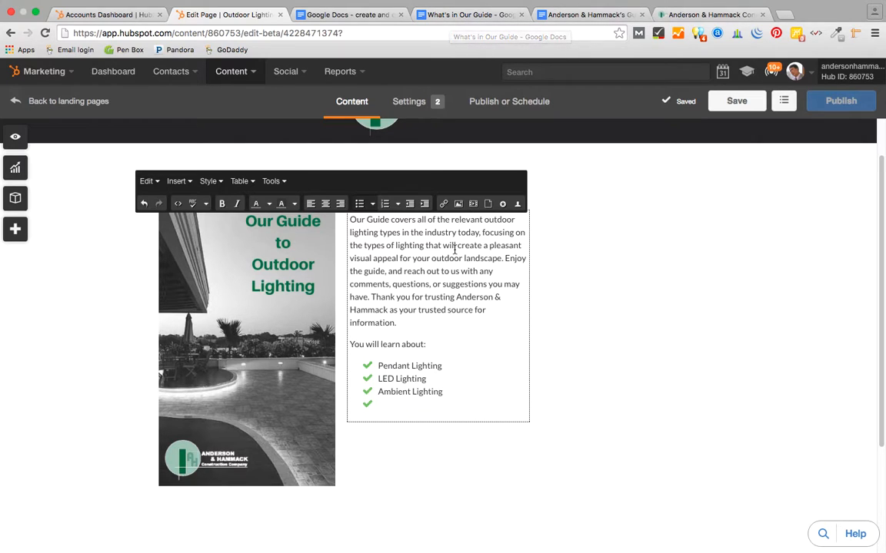
left_click(683, 259)
- In the Optimize panel, remove 'outdoor lighting' from the page's target keywords
scroll(678, 333, "down", 4)
scroll(678, 332, "up", 5)
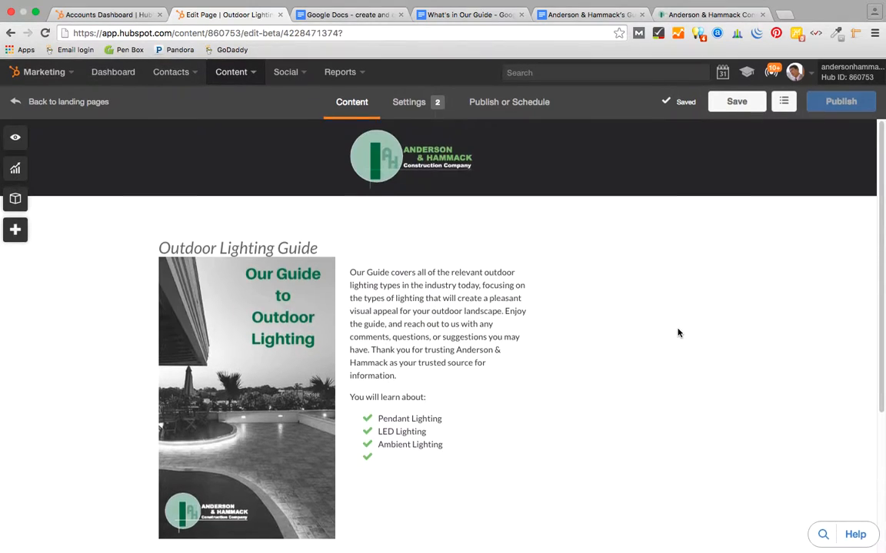
scroll(669, 334, "down", 1)
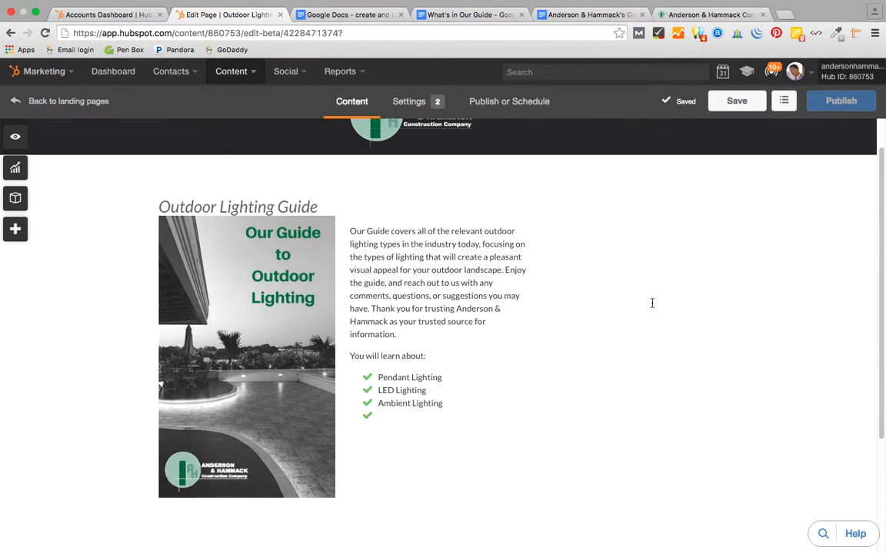
mouse_move(421, 266)
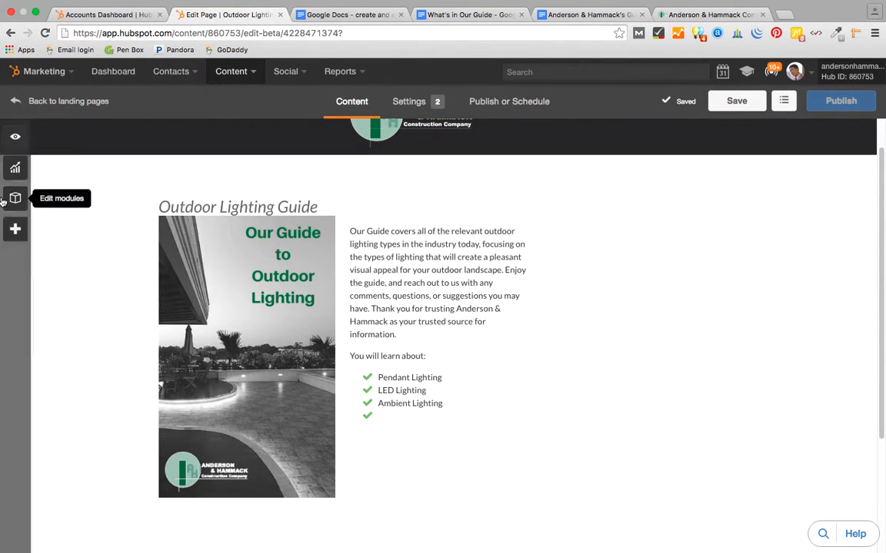
left_click(14, 171)
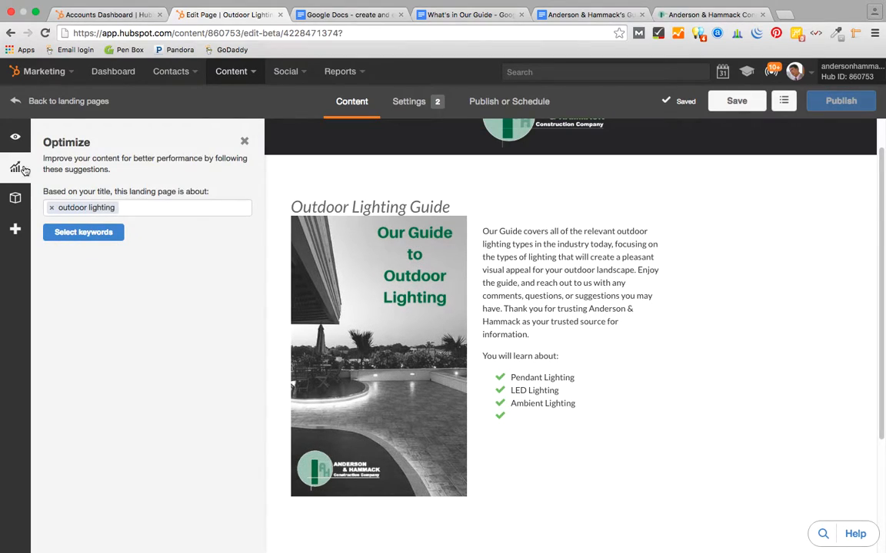
left_click(134, 207)
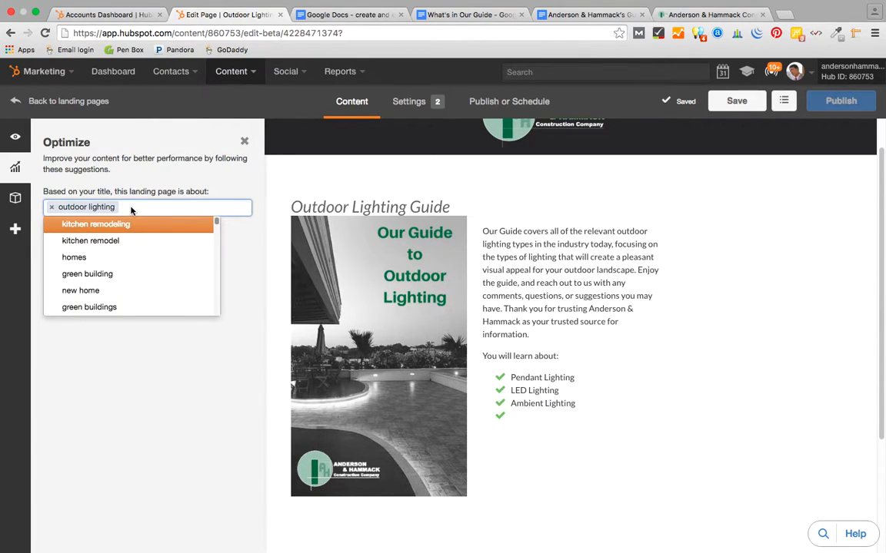
left_click(52, 210)
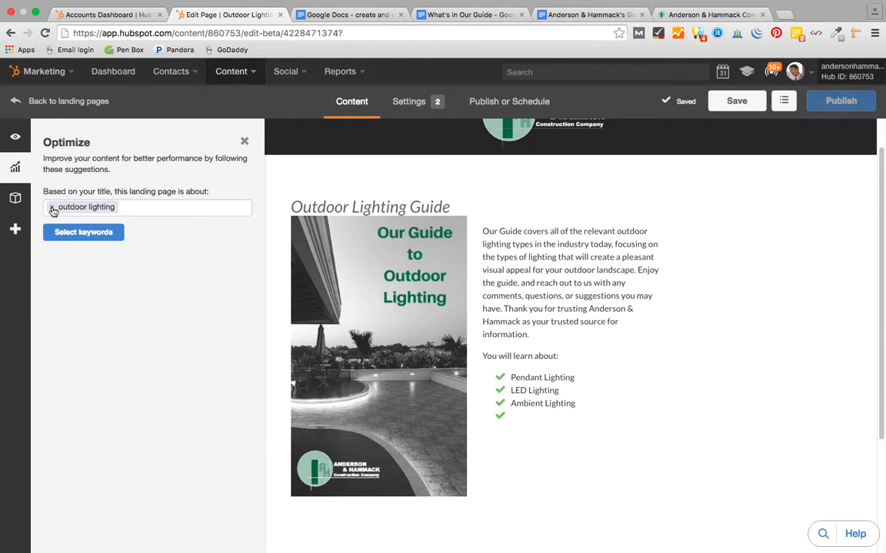
left_click(52, 210)
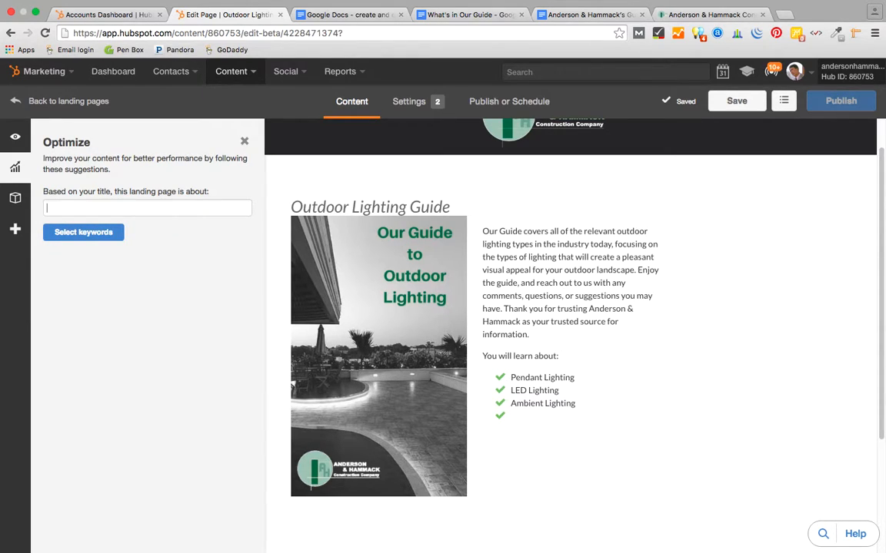
- Type 'outdoor lighting guide' into the keyword field
type("outdoor")
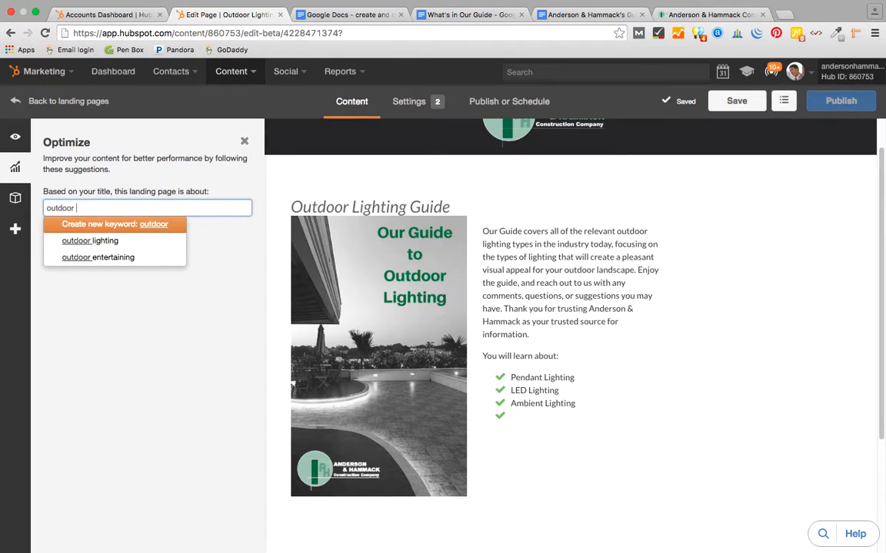
type(" lighting G")
key("BackSpace")
type("guide")
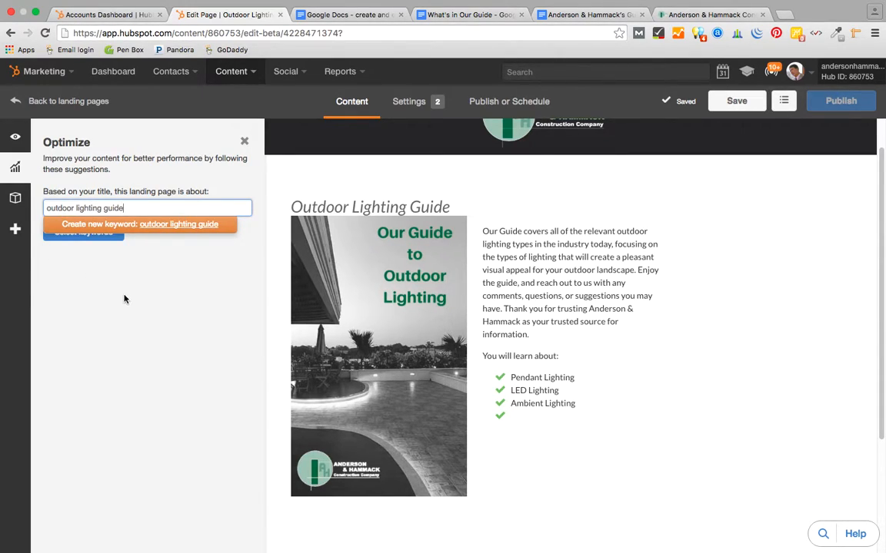
key("Return")
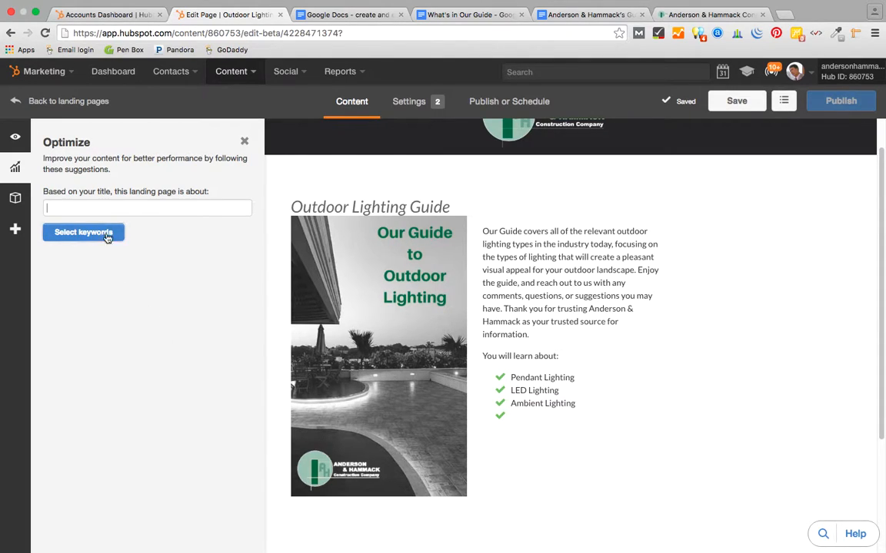
left_click(87, 206)
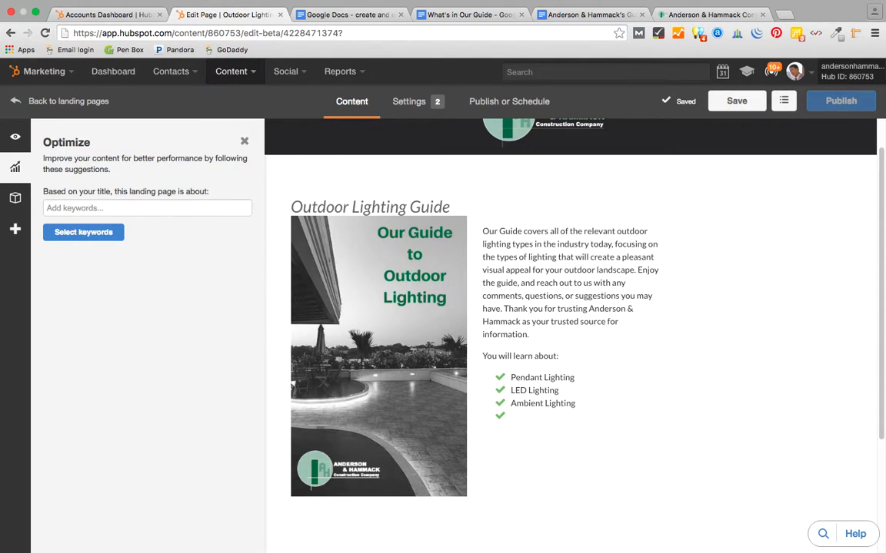
left_click(70, 208)
type("outdoorf")
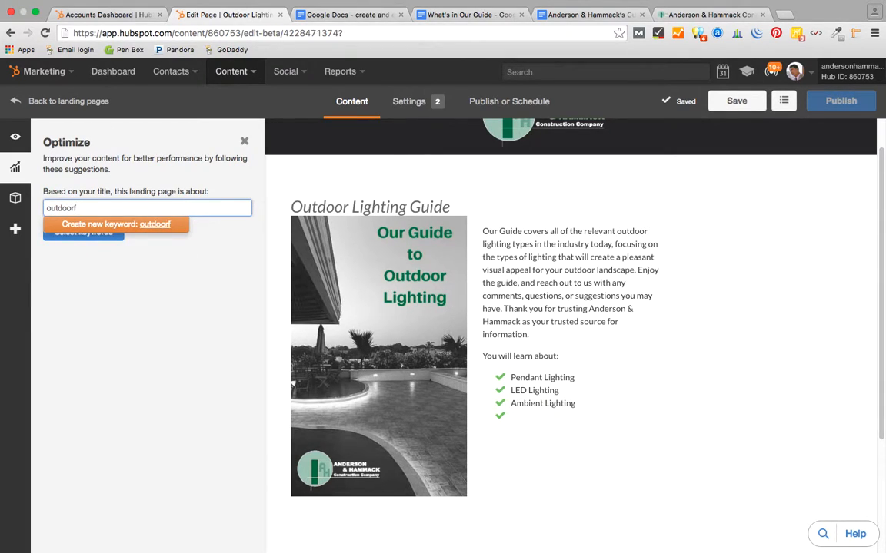
key("BackSpace")
type("lighting")
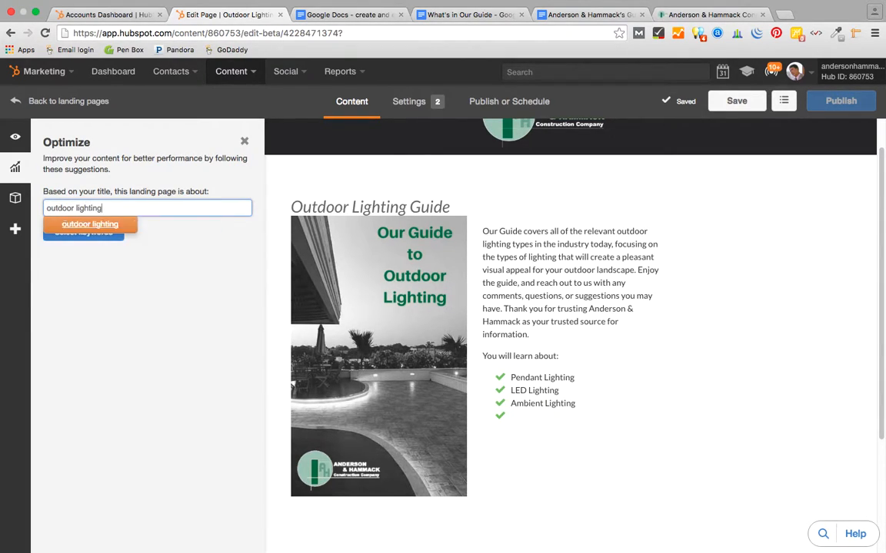
type(" guide")
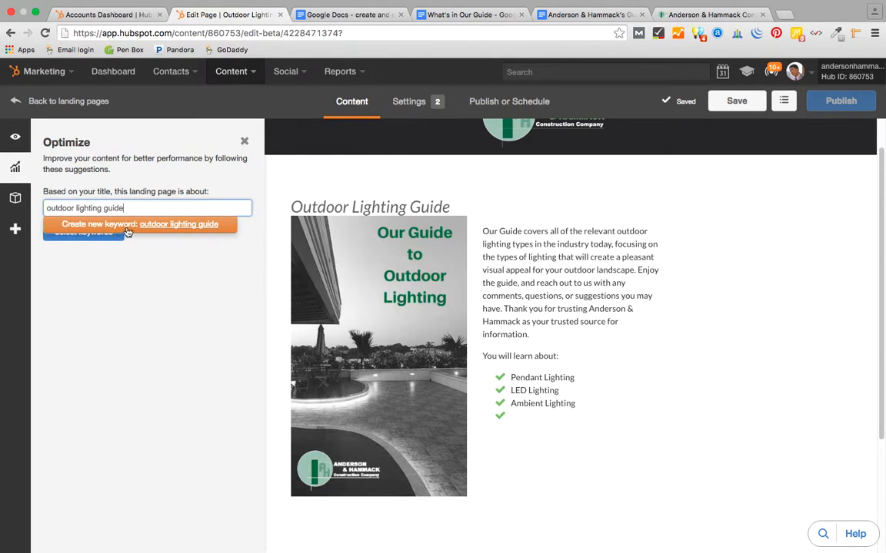
- Apply 'outdoor lighting guide' as the page keyword and enter the page title 'Outdoor Lighting Guide'
left_click(129, 225)
left_click(83, 232)
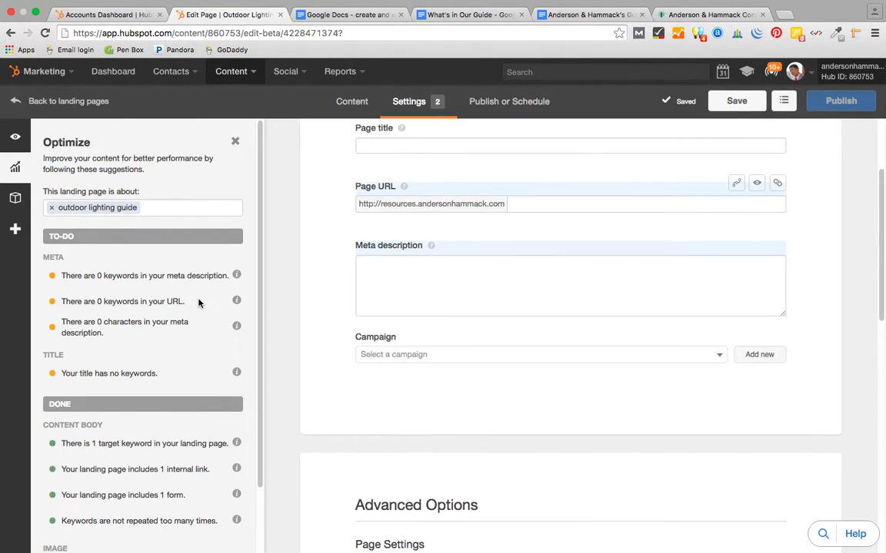
scroll(517, 338, "up", 1)
scroll(539, 278, "up", 1)
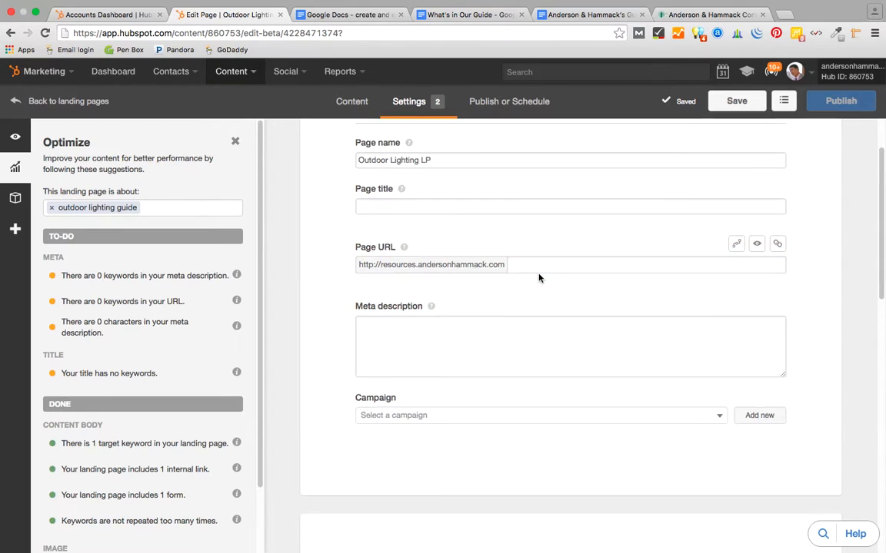
scroll(539, 278, "up", 2)
left_click(375, 283)
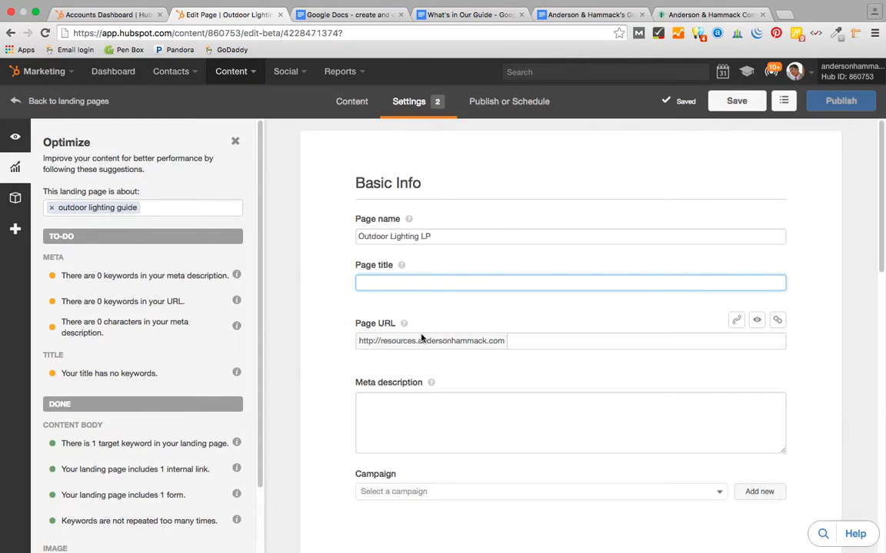
type("Outdoo")
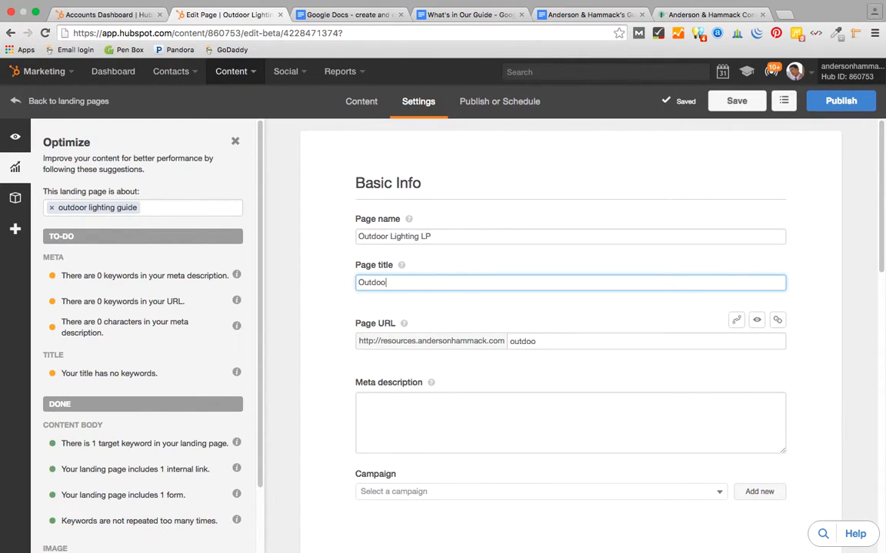
type("r Lighting Guide")
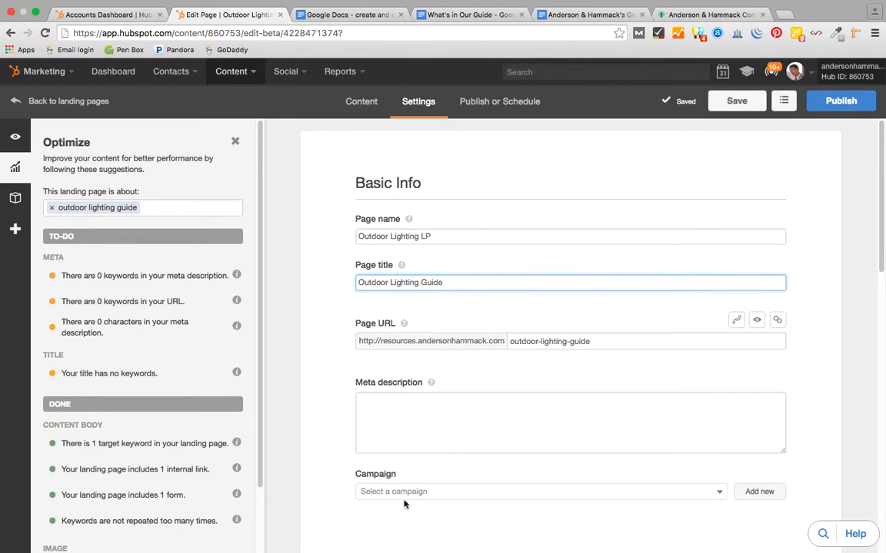
- Write a meta description introducing the outdoor lighting guide, ending with 'visual appeal.'
left_click(377, 407)
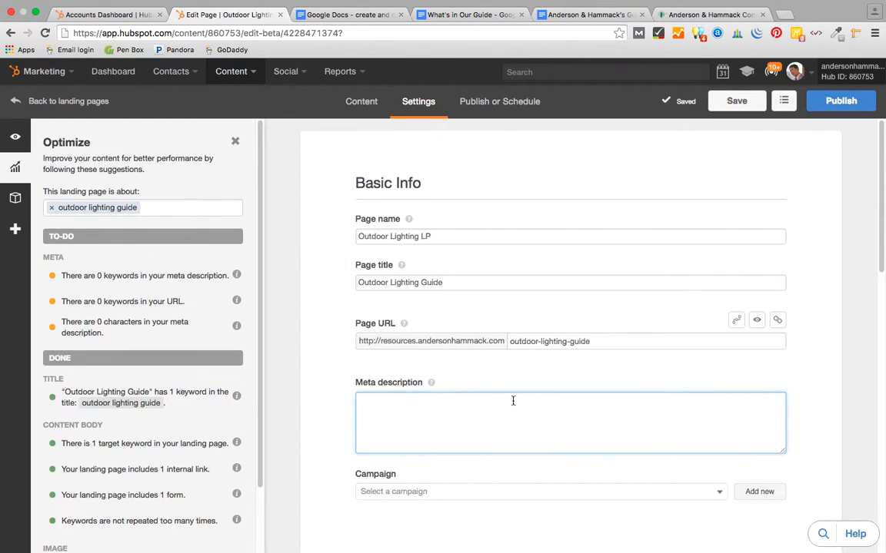
type("Lea")
key("BackSpace")
key("BackSpace")
key("BackSpace")
type("This is our landing page ")
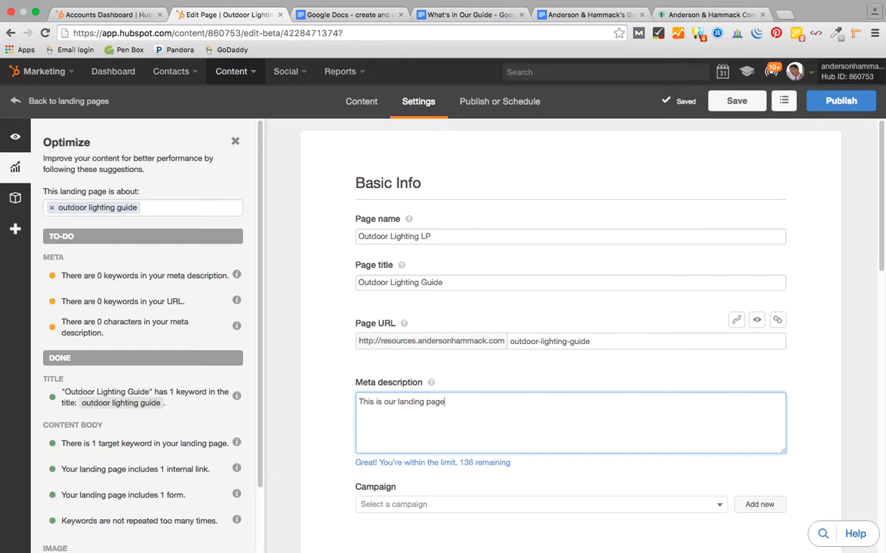
type("for our outdoor lighting guide")
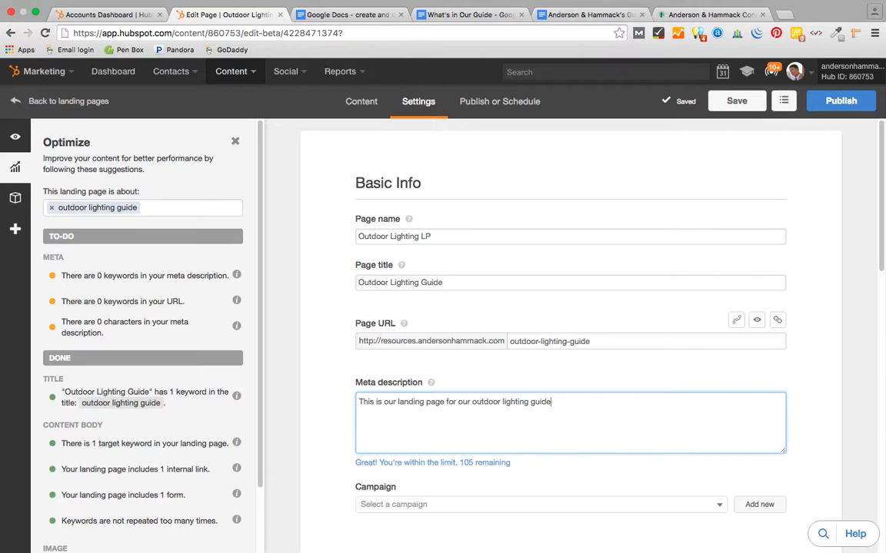
type(", which covers")
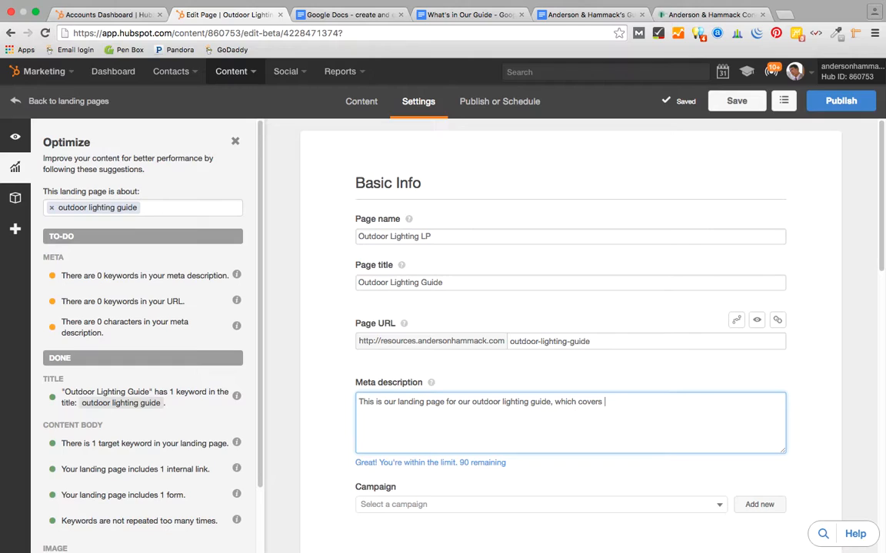
type("multiple aspects of creating an out")
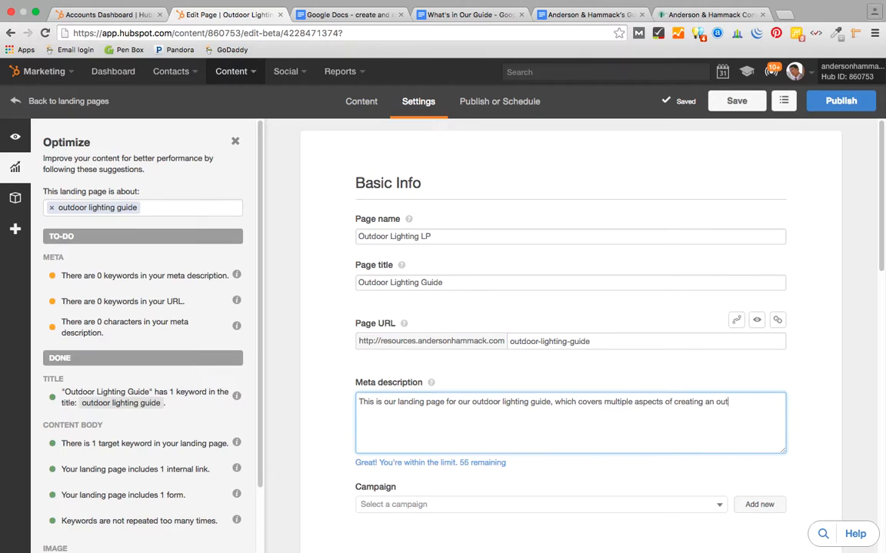
type("standing visual appeal.")
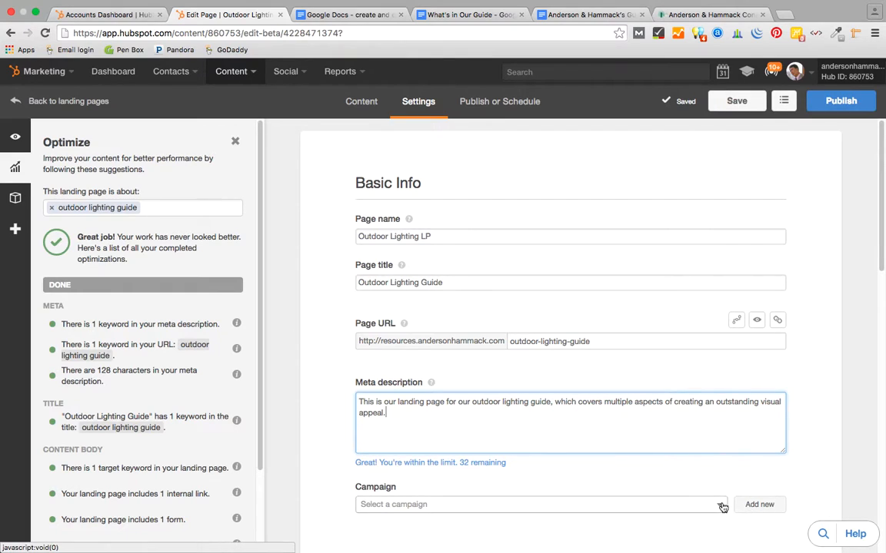
- Assign the landing page to the Free Guides campaign
scroll(718, 507, "down", 3)
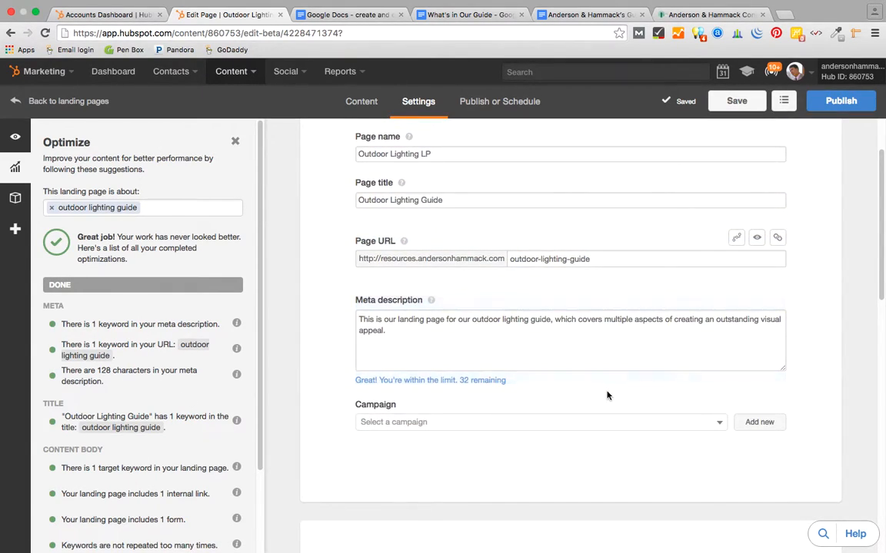
left_click(718, 421)
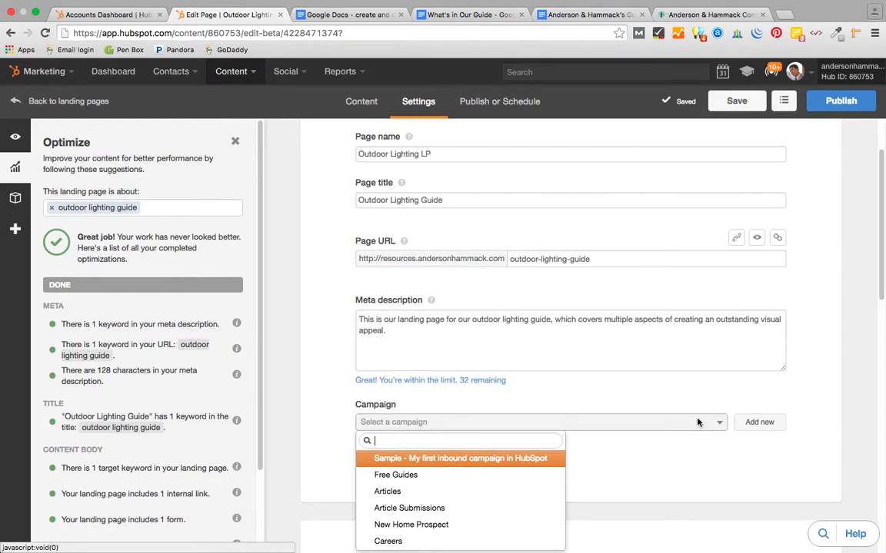
left_click(452, 478)
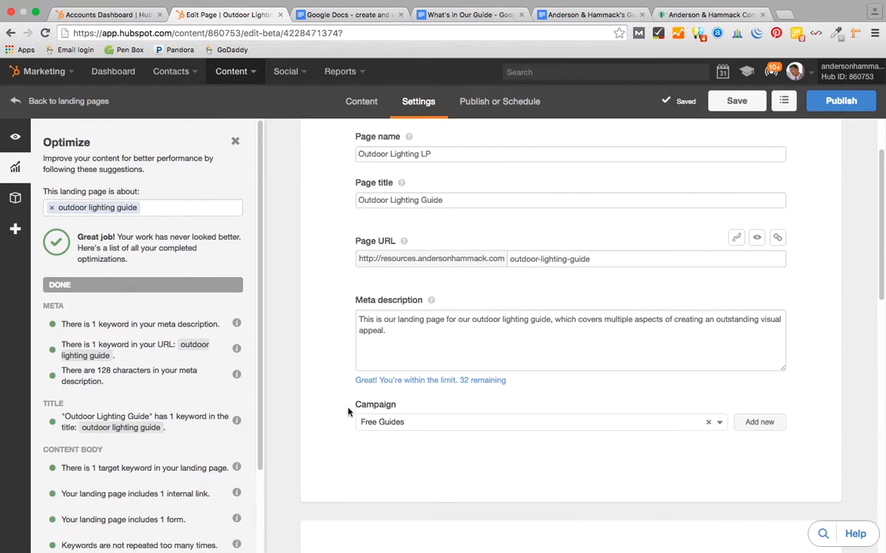
scroll(491, 366, "up", 2)
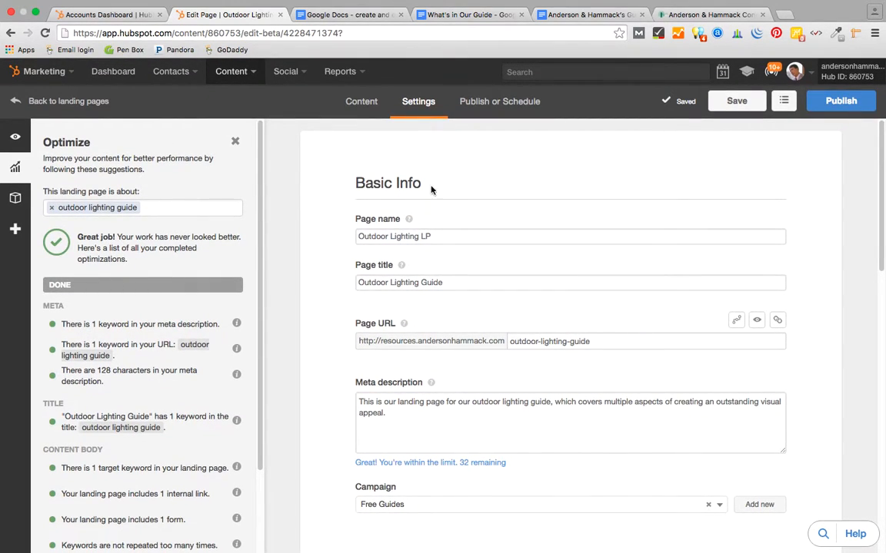
- Save the settings and list the page's modules: Header, two Rich Text columns, Sidebar Form
left_click(737, 108)
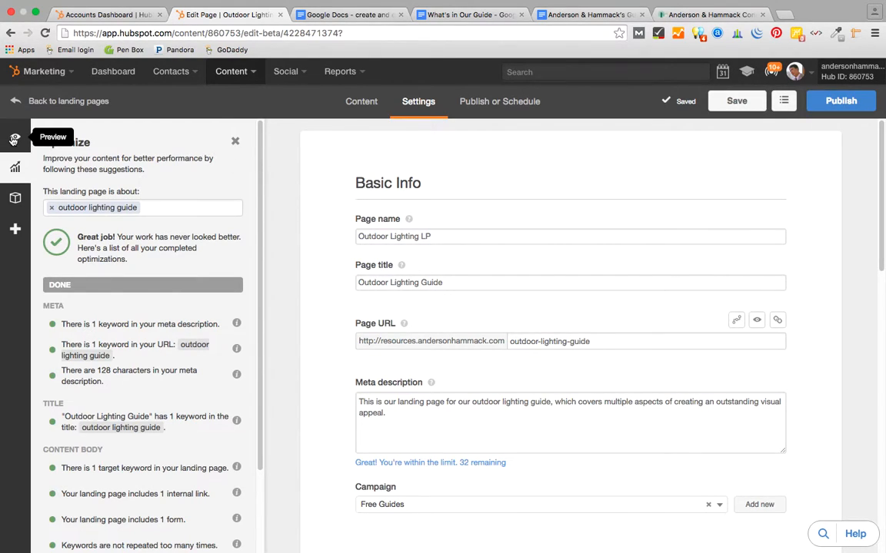
left_click(350, 106)
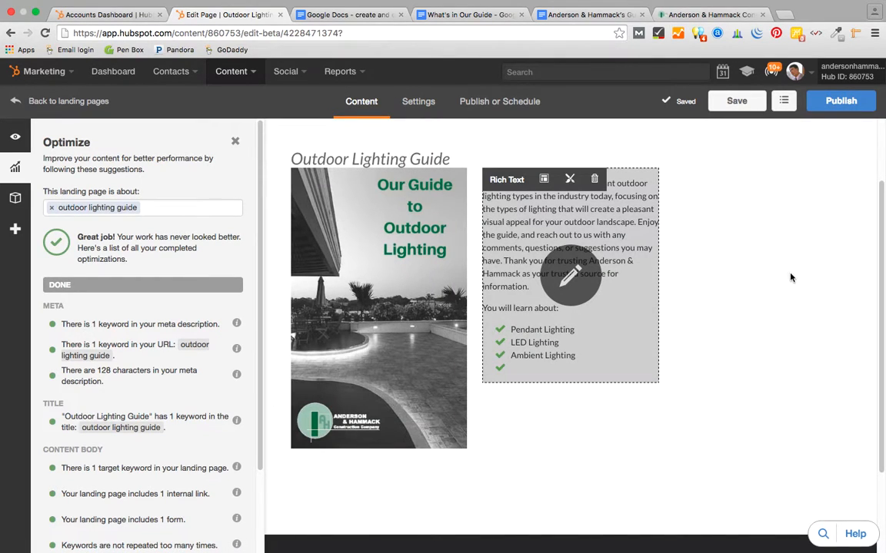
scroll(724, 361, "down", 3)
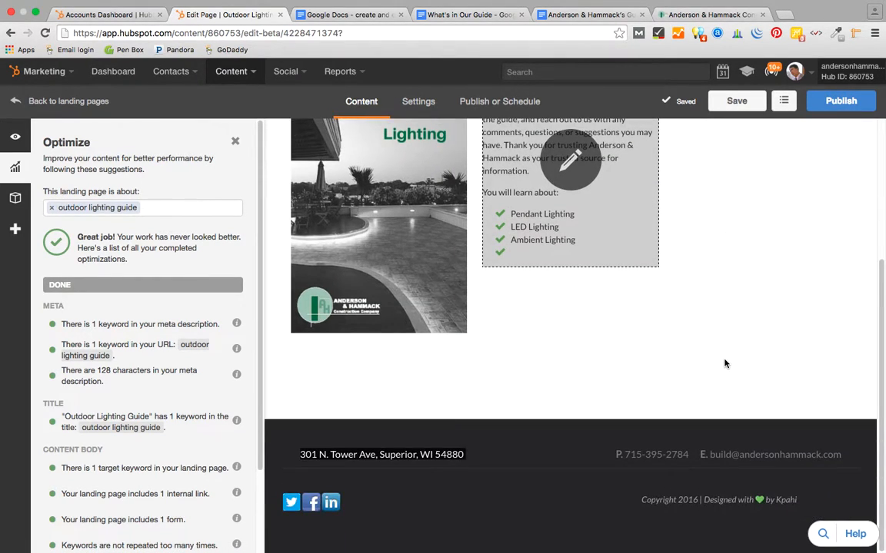
scroll(723, 364, "up", 5)
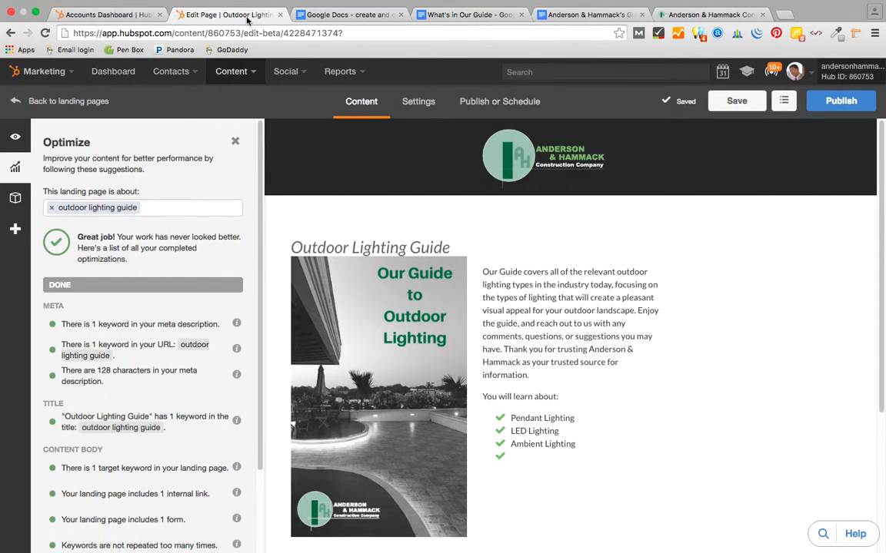
left_click(16, 136)
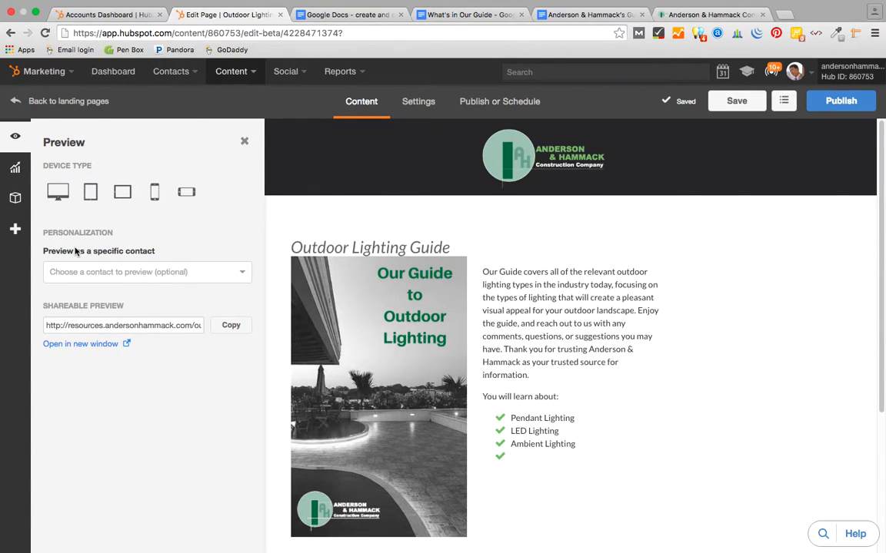
left_click(16, 199)
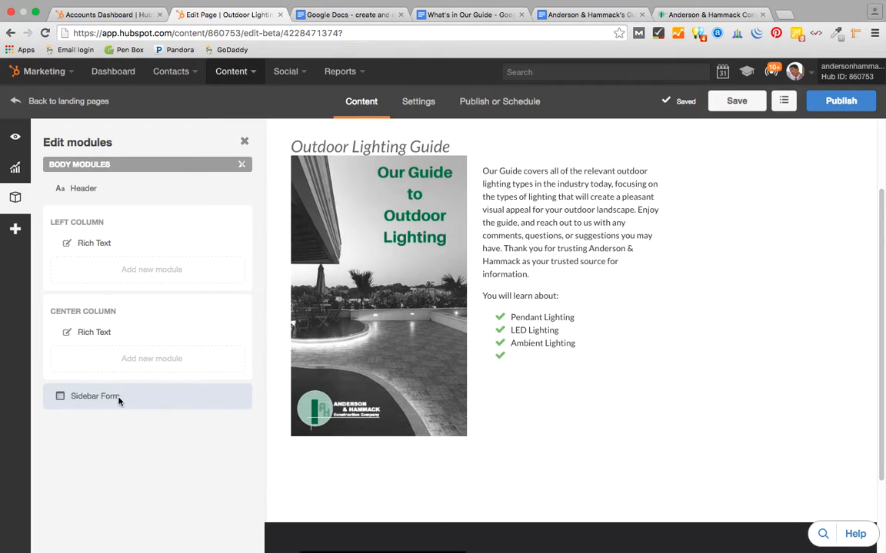
- Give the Sidebar Form module the title 'Download Our Guide'
left_click(113, 398)
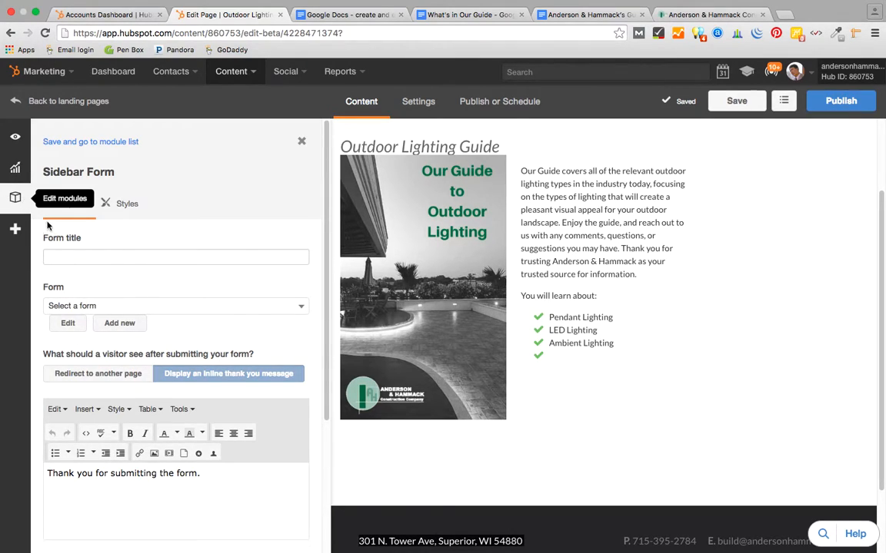
left_click(68, 261)
type("Out")
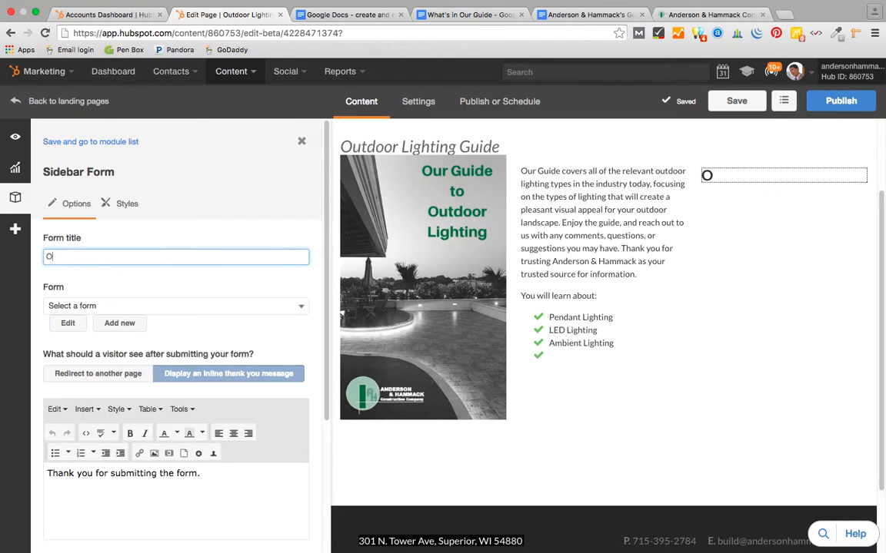
key("BackSpace")
key("BackSpace")
key("BackSpace")
type("Download our")
key("BackSpace")
key("BackSpace")
key("BackSpace")
type("Our Guide")
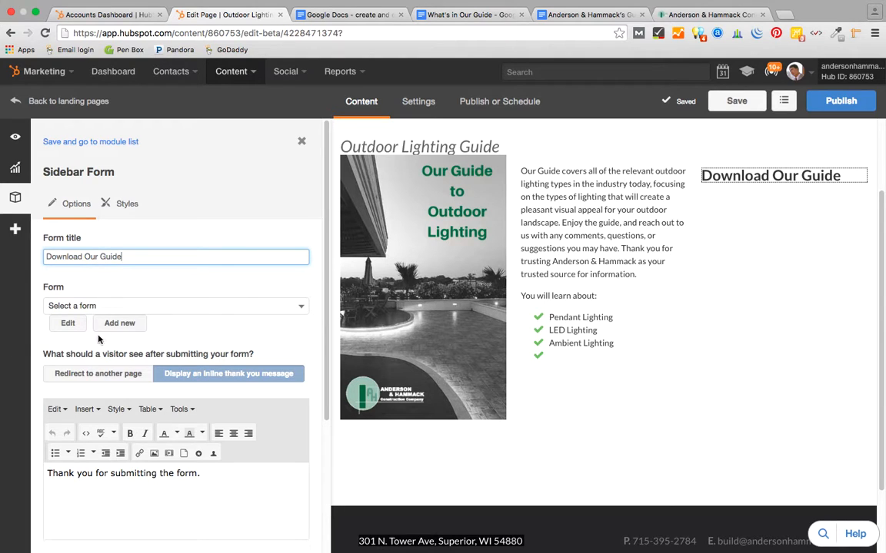
- Create a new form named 'Outdoor Lighting Form' for the sidebar
left_click(121, 327)
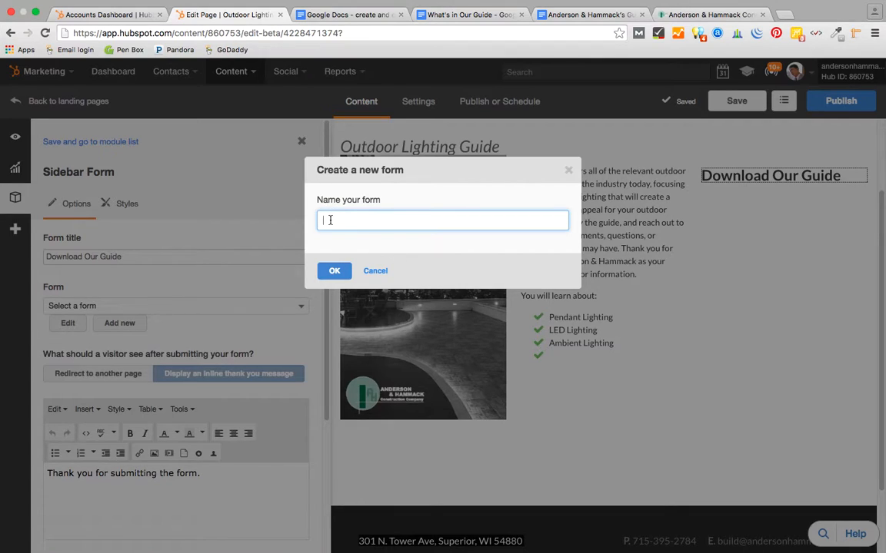
type("Outdoor Lighting Form")
left_click(334, 270)
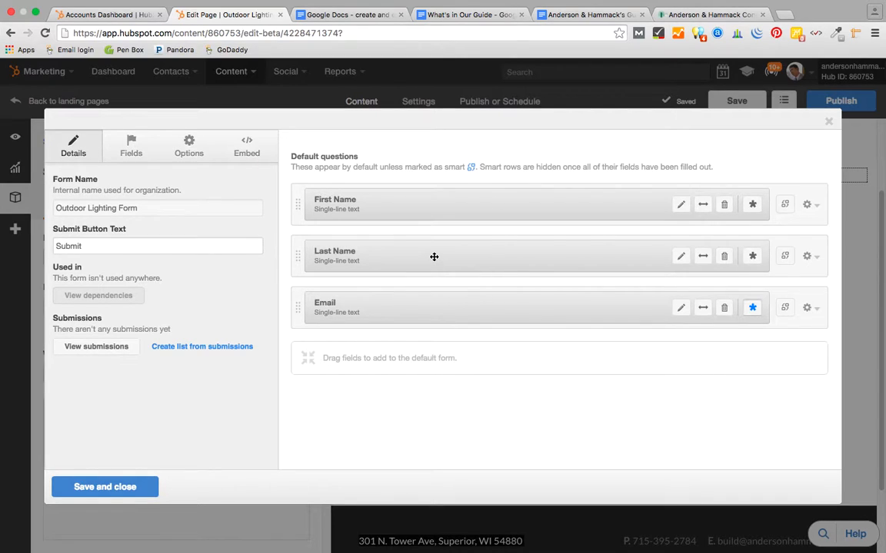
- Put Last Name beside First Name, make both rows smart and the name fields required
left_click_drag(433, 257, 569, 177)
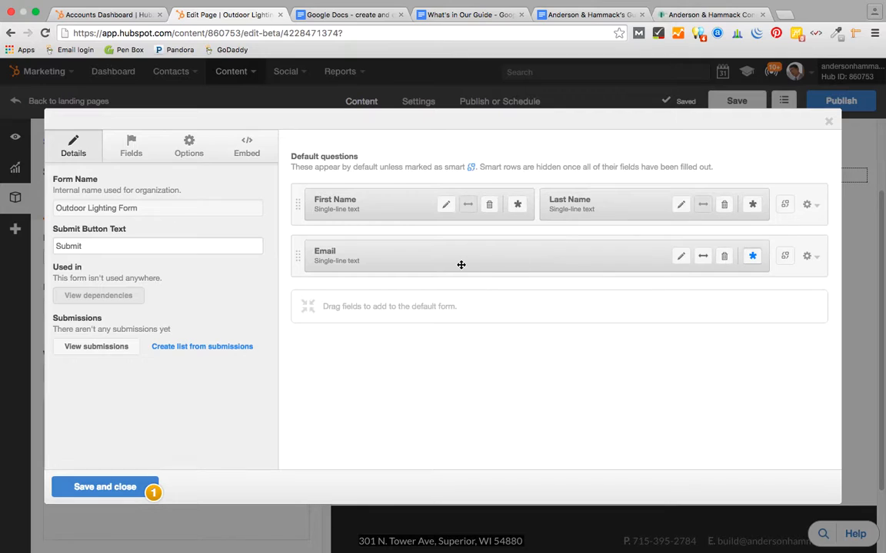
left_click(785, 206)
left_click(785, 254)
left_click(751, 203)
left_click(518, 205)
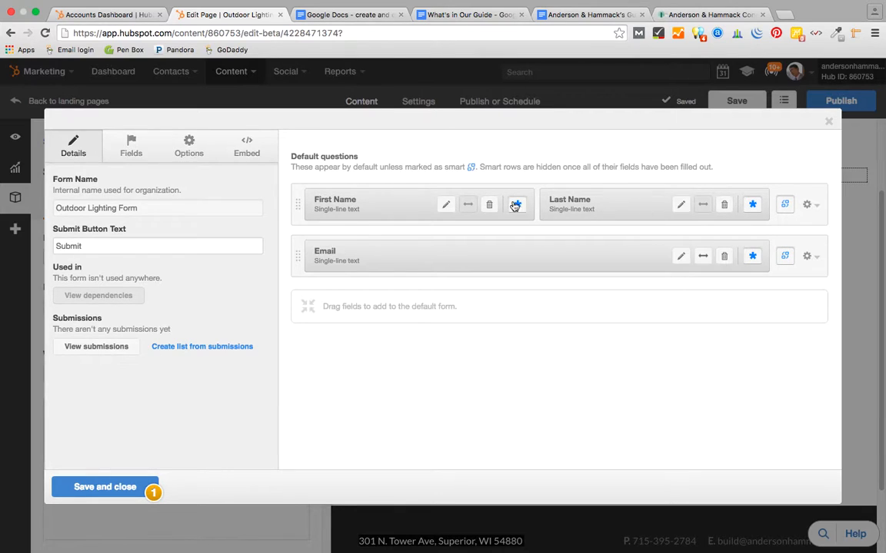
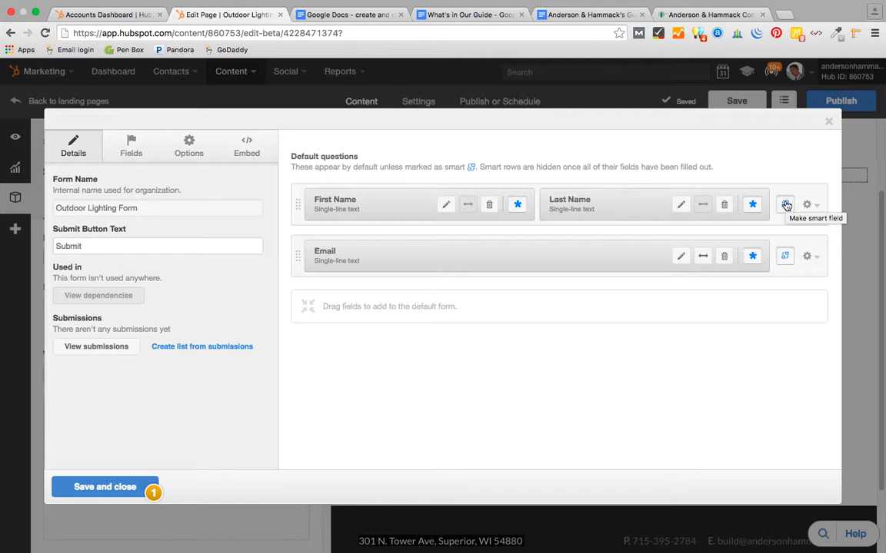
- Make Last Name smart, then add and remove a trial Phone Number field, keeping First Name, Last Name and Email
left_click(785, 205)
left_click(133, 147)
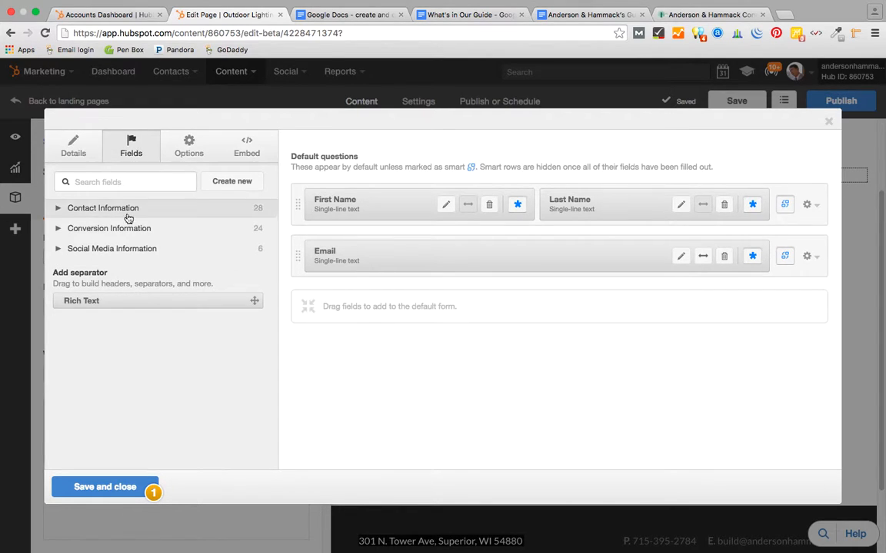
left_click(121, 180)
type("phone")
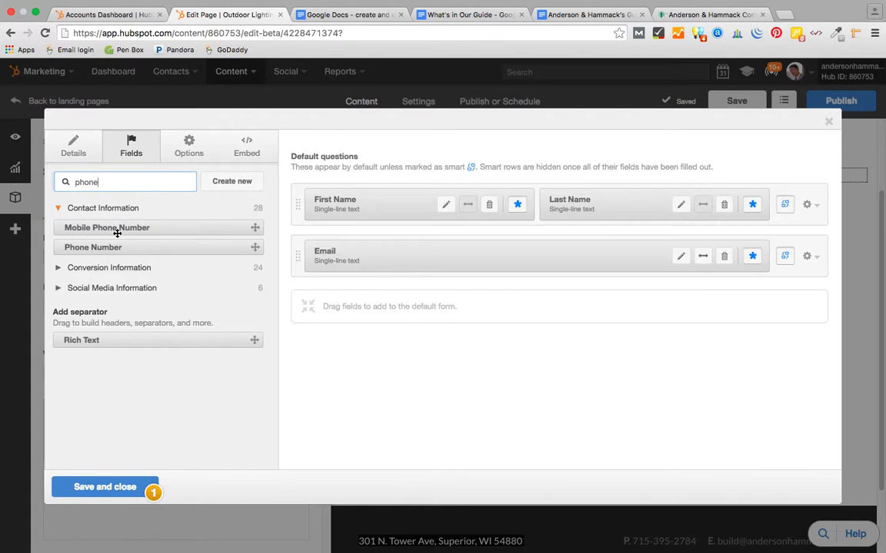
left_click_drag(113, 247, 538, 306)
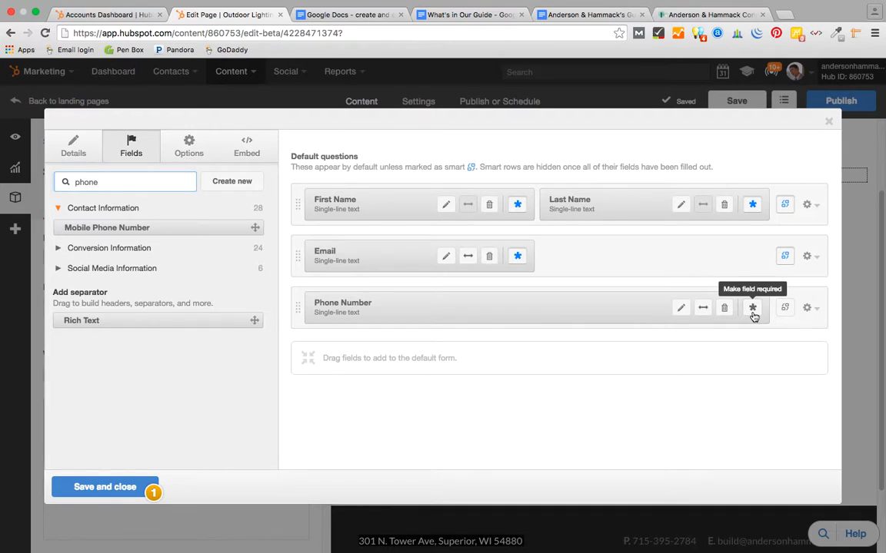
left_click(806, 310)
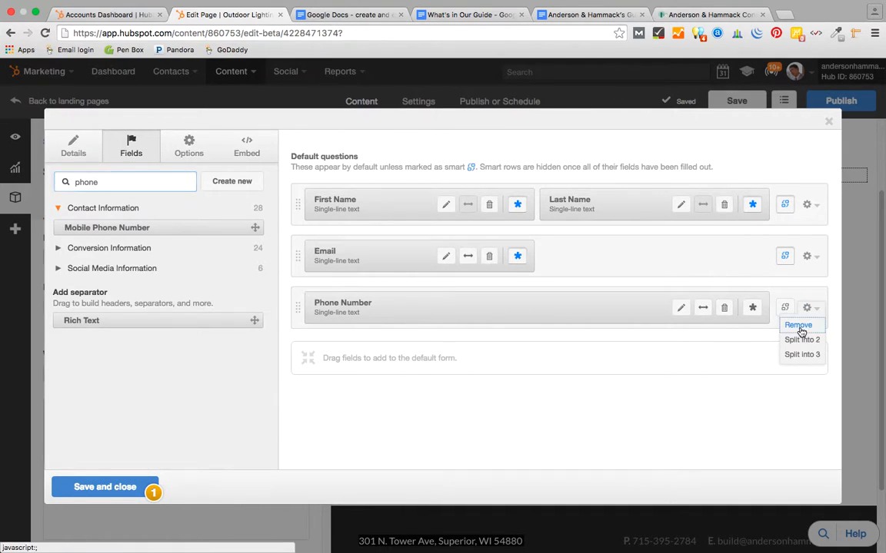
left_click(797, 325)
left_click(337, 296)
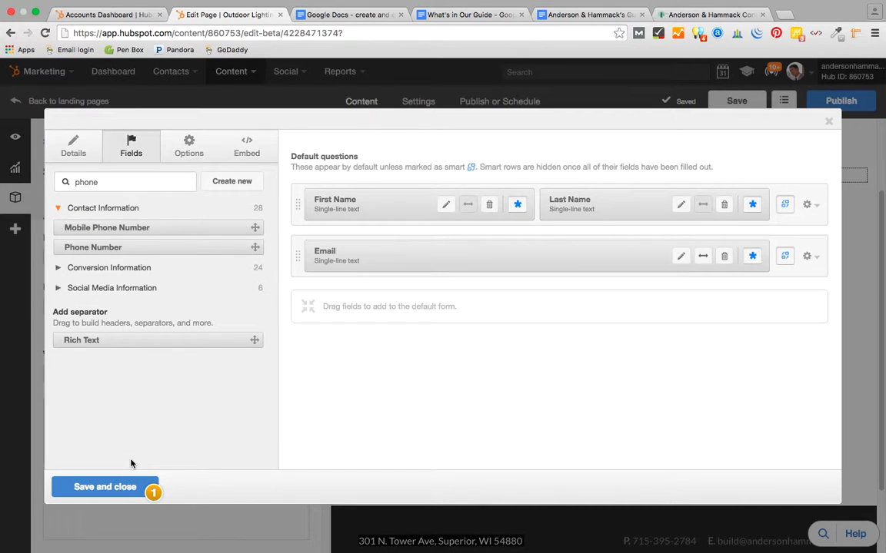
- Save the form and switch the sidebar form to redirect visitors to another page after submitting
left_click(117, 489)
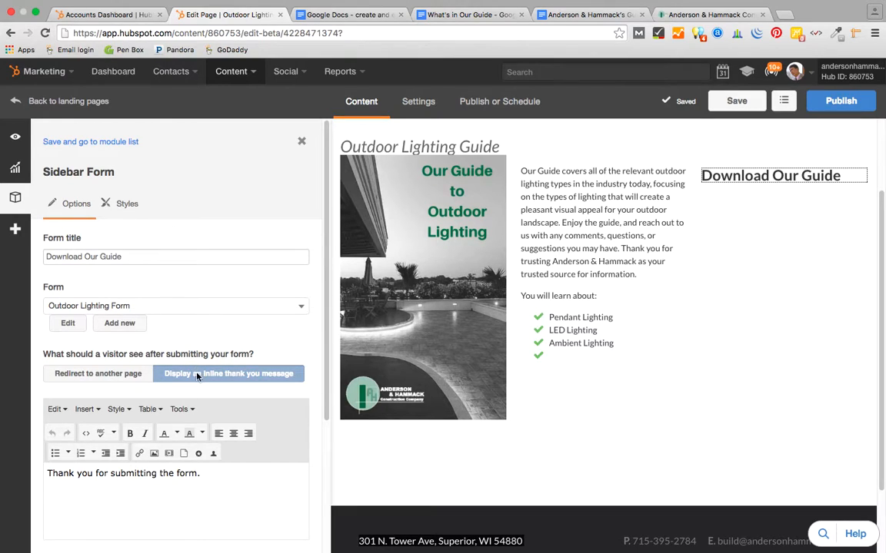
left_click(98, 379)
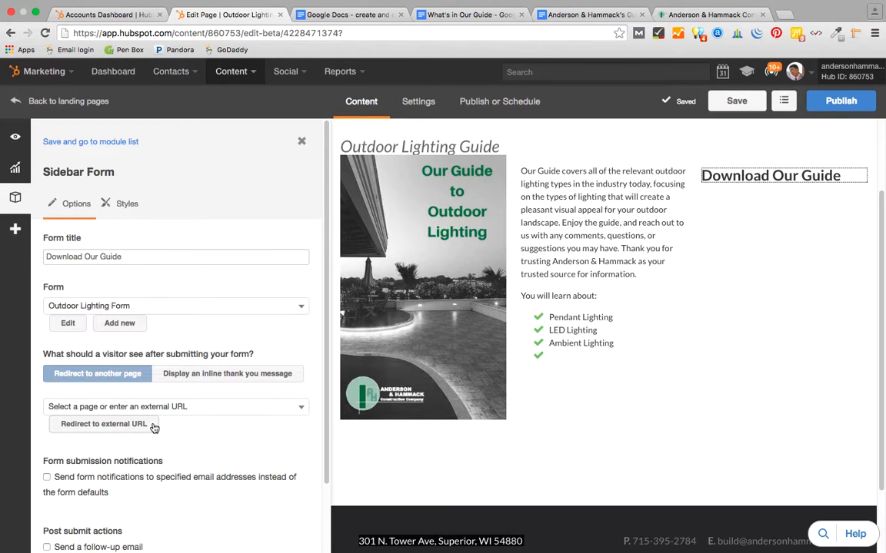
left_click(301, 407)
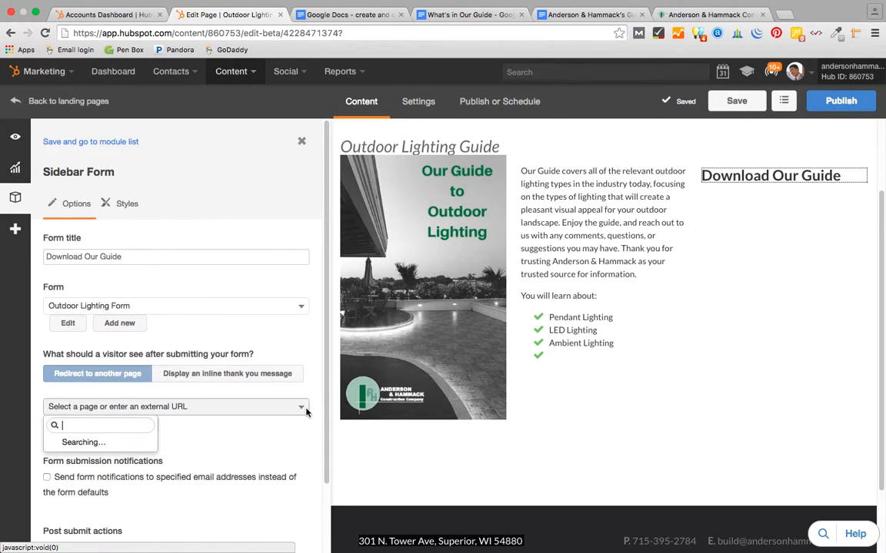
left_click(302, 408)
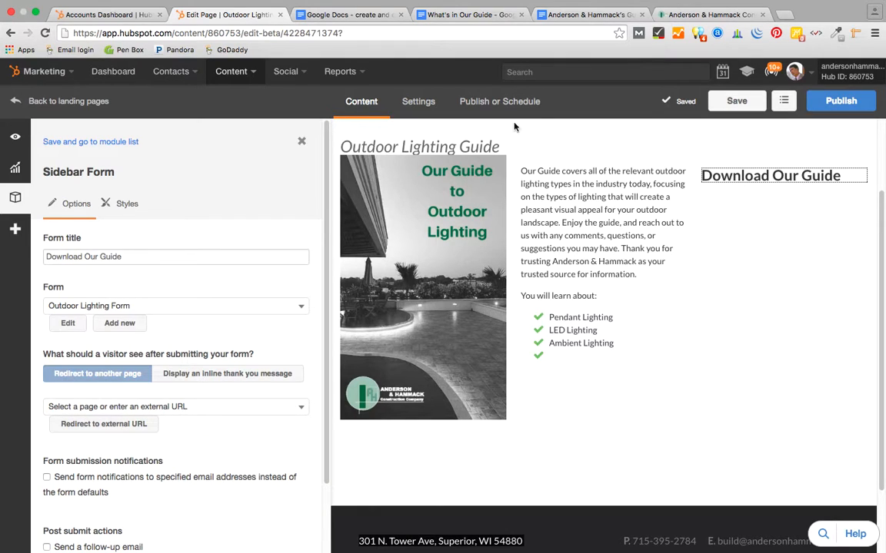
- Copy the guide's PDF link from the What's in Our Guide document and return to HubSpot
left_click(472, 15)
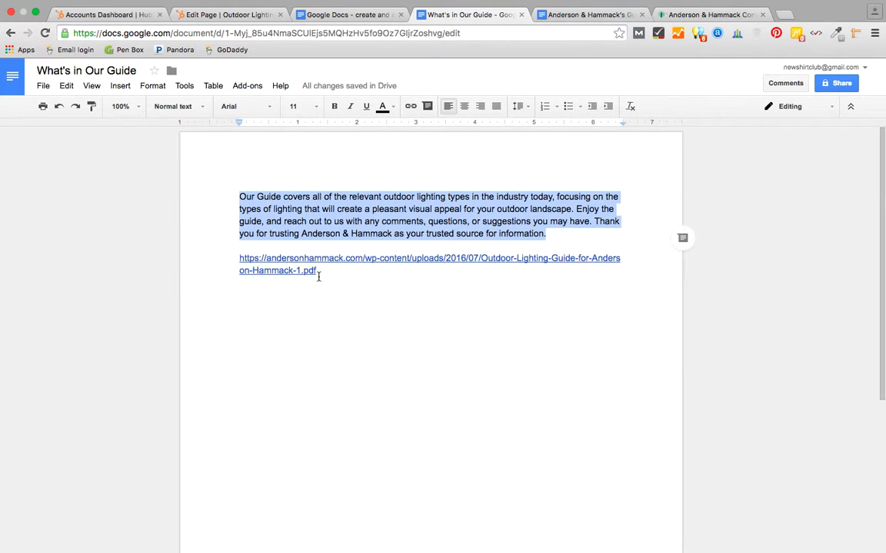
left_click_drag(317, 270, 239, 258)
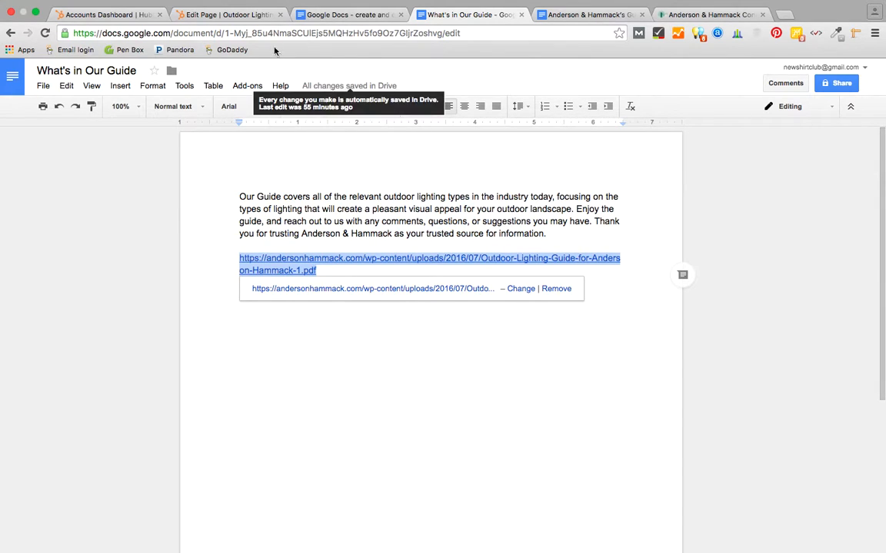
left_click(231, 15)
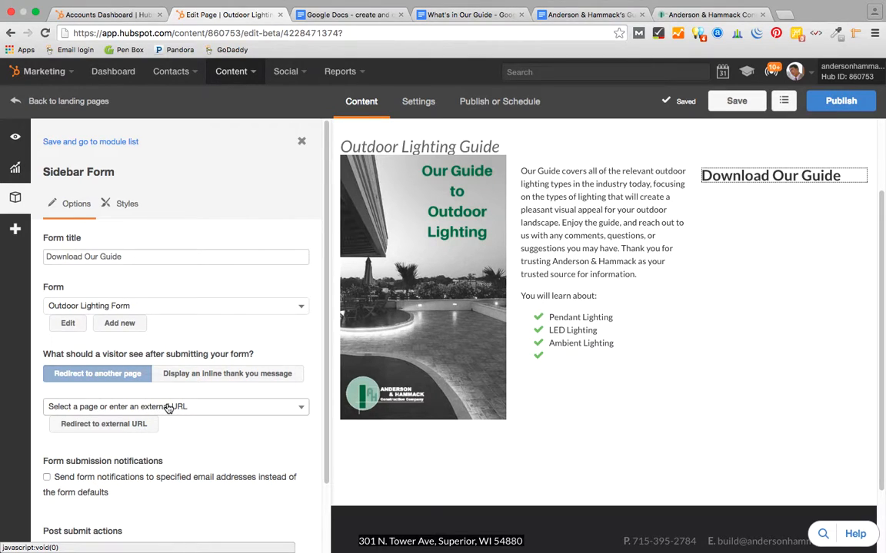
- Paste the guide PDF link as the form's external redirect URL and confirm it
left_click(126, 425)
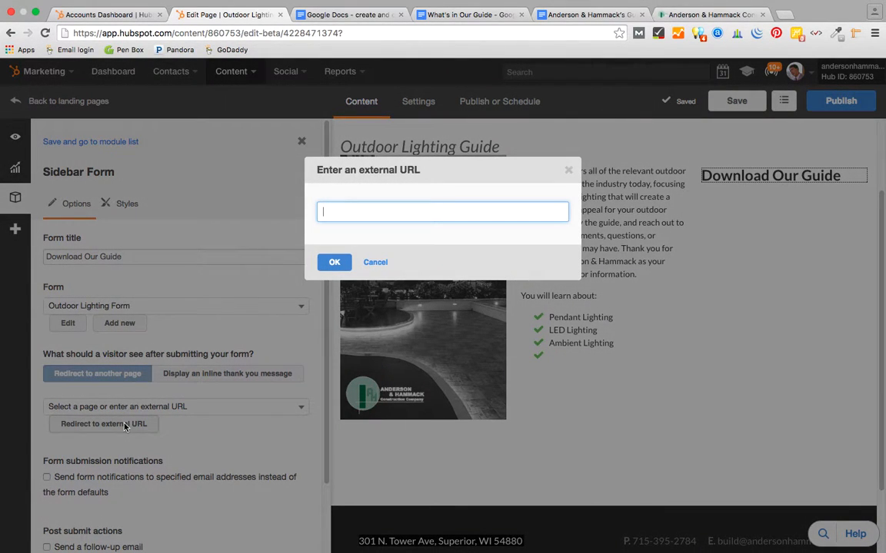
key("super+v")
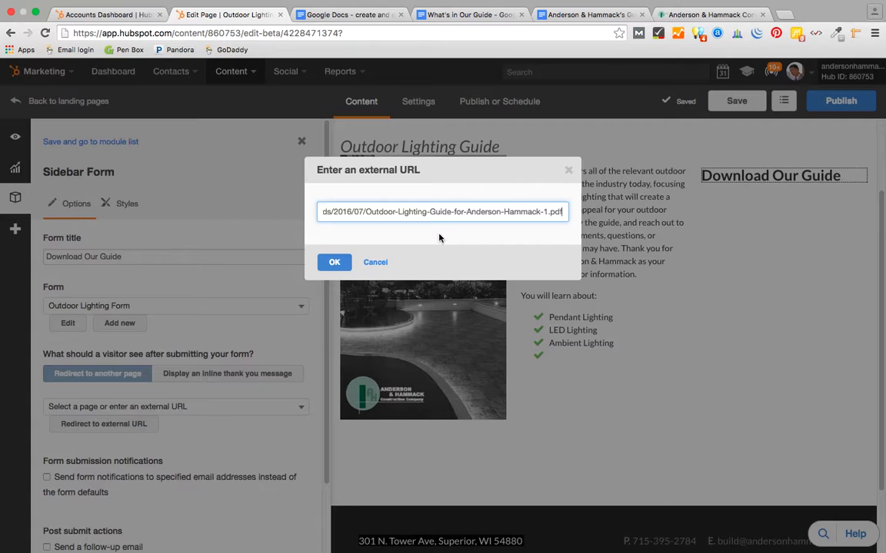
left_click(334, 263)
left_click(667, 14)
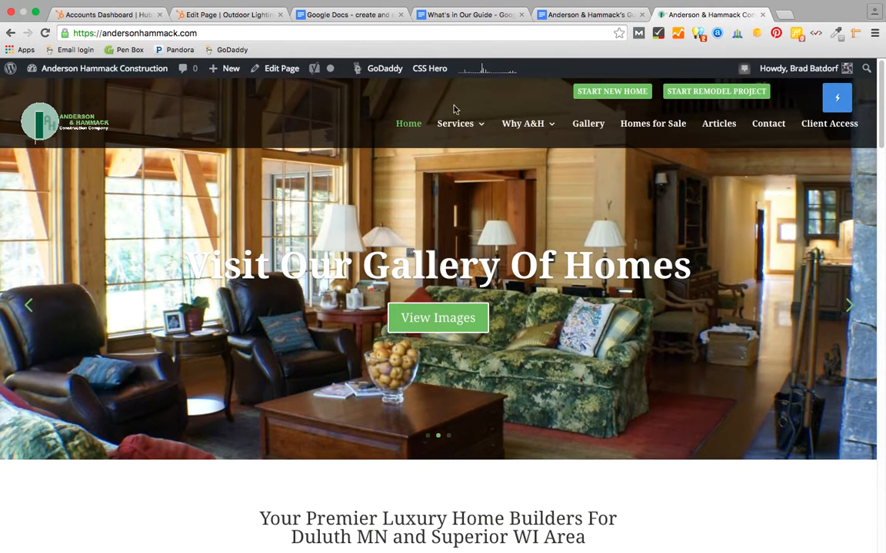
left_click(95, 72)
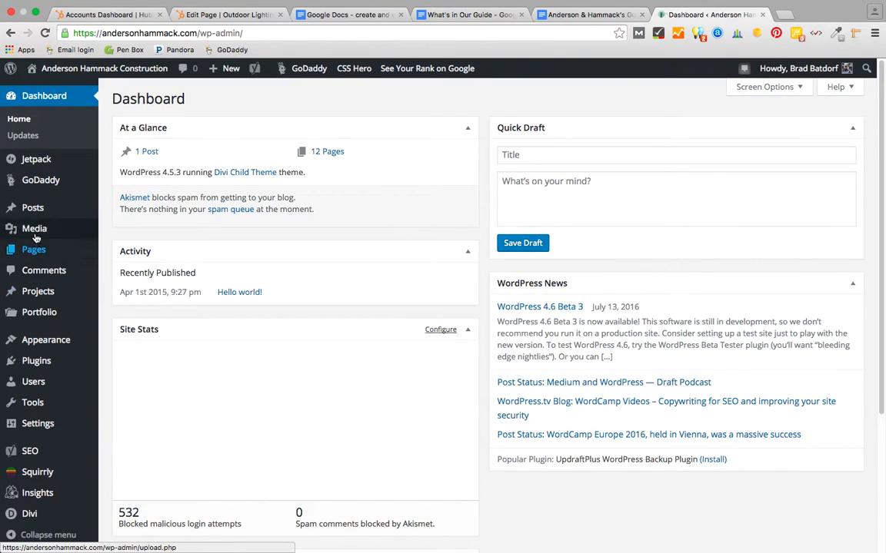
left_click(34, 235)
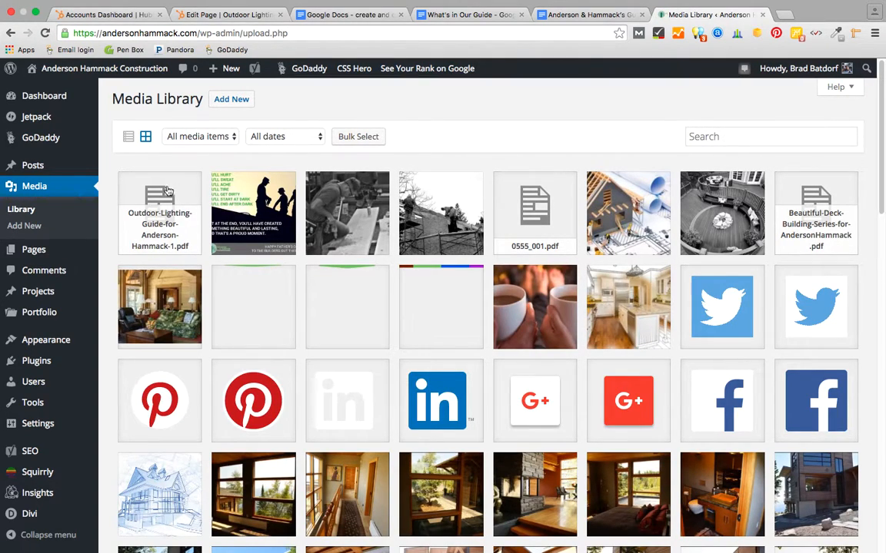
left_click(199, 23)
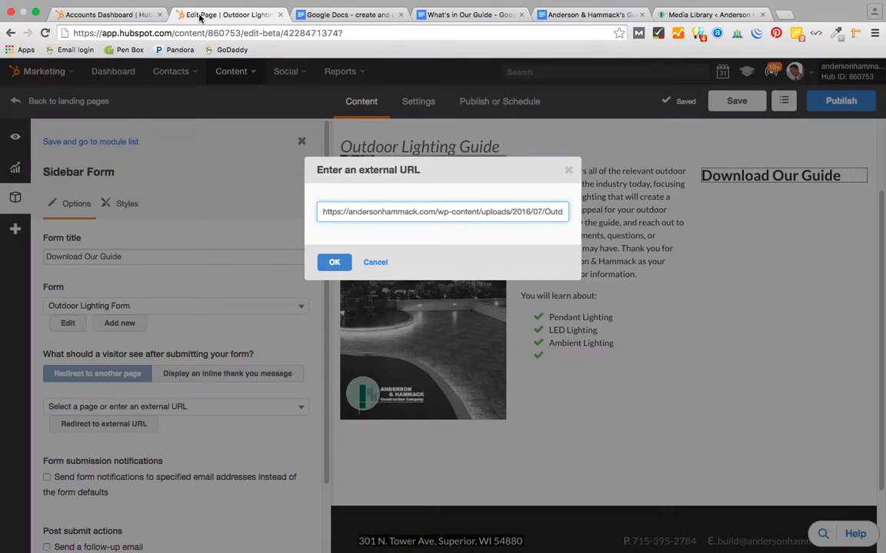
- Confirm the PDF as redirect URL and test it, checking the 8-page Outdoor Lighting Guide opens
left_click(334, 263)
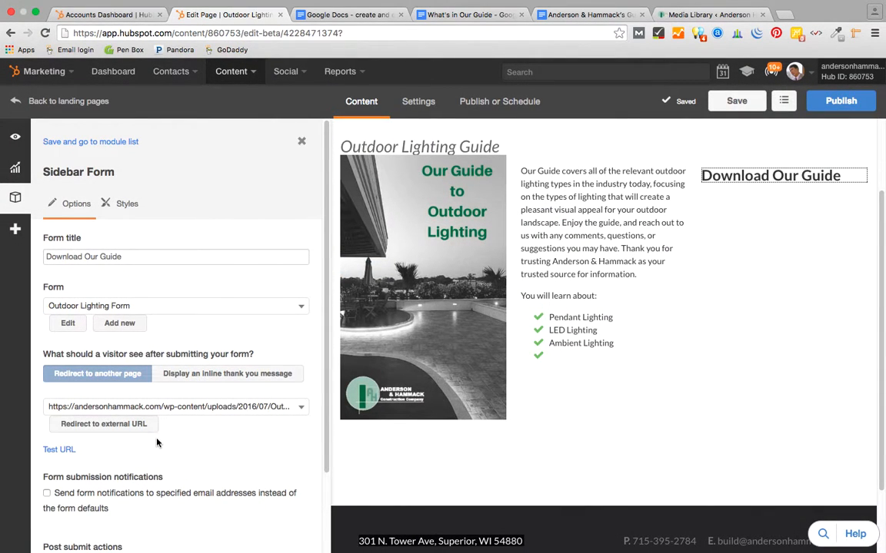
left_click(61, 451)
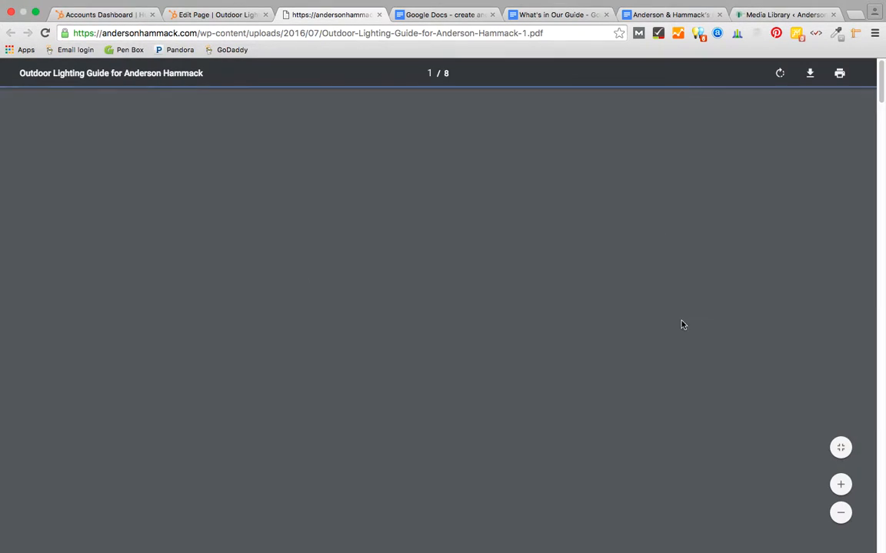
scroll(682, 325, "down", 15)
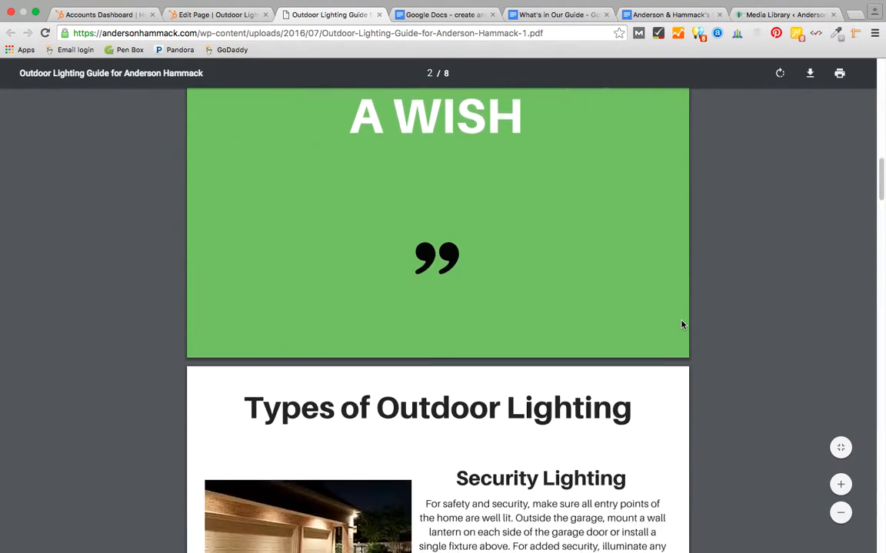
scroll(681, 325, "down", 15)
scroll(681, 324, "up", 20)
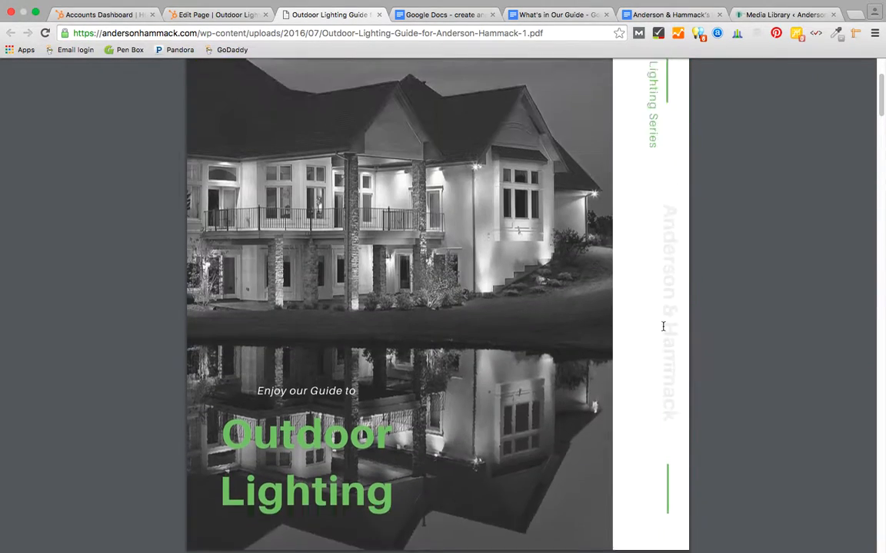
left_click(378, 14)
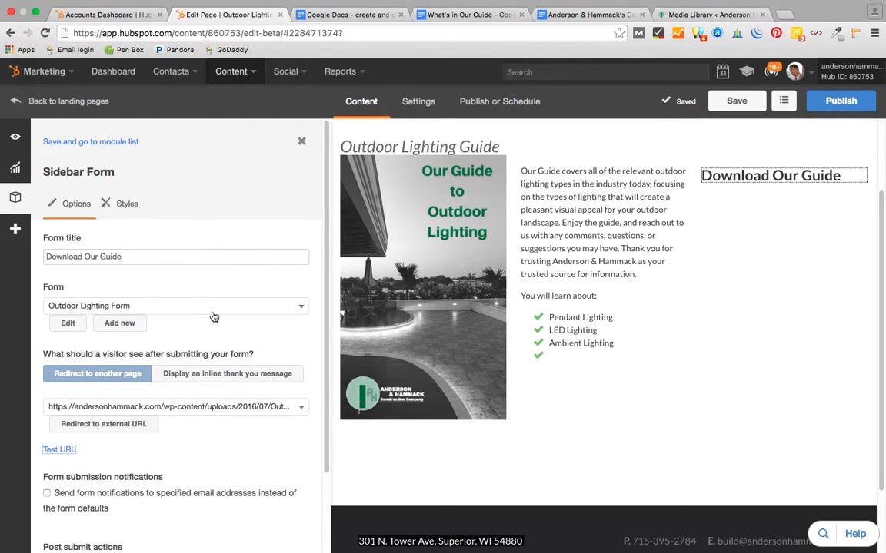
- Turn on the follow-up email for sidebar form submissions, leaving no email selected yet
scroll(212, 316, "down", 3)
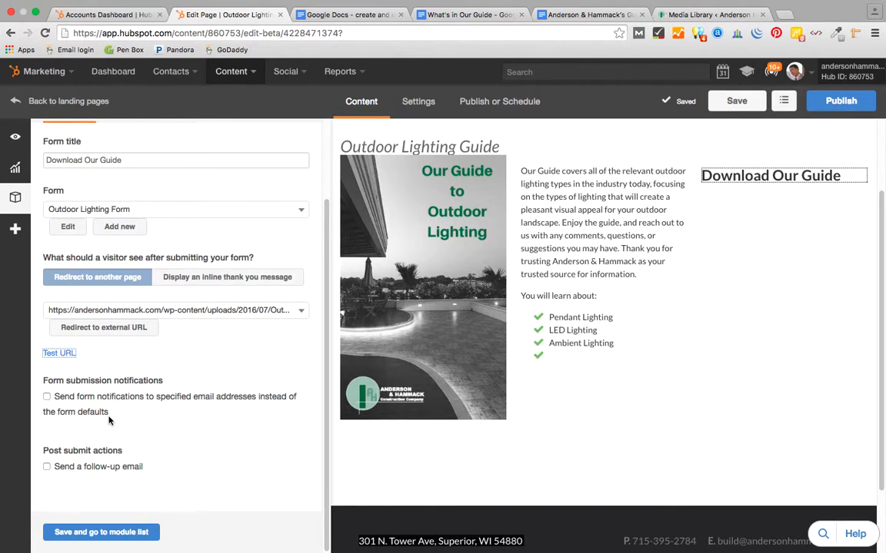
scroll(178, 399, "up", 3)
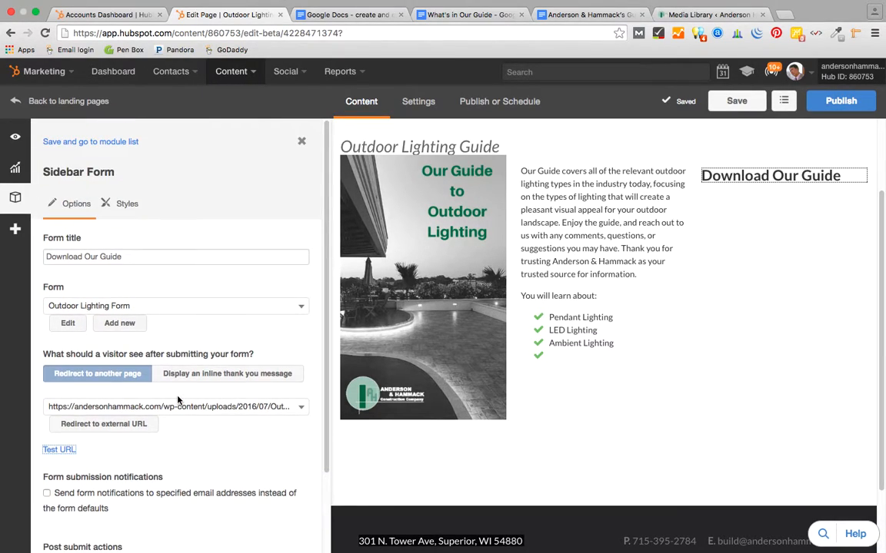
scroll(231, 397, "down", 3)
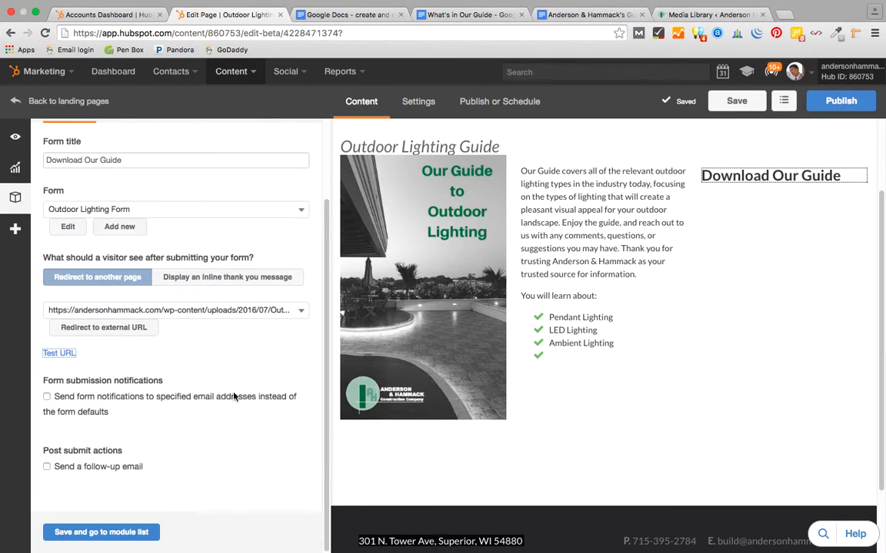
left_click(46, 467)
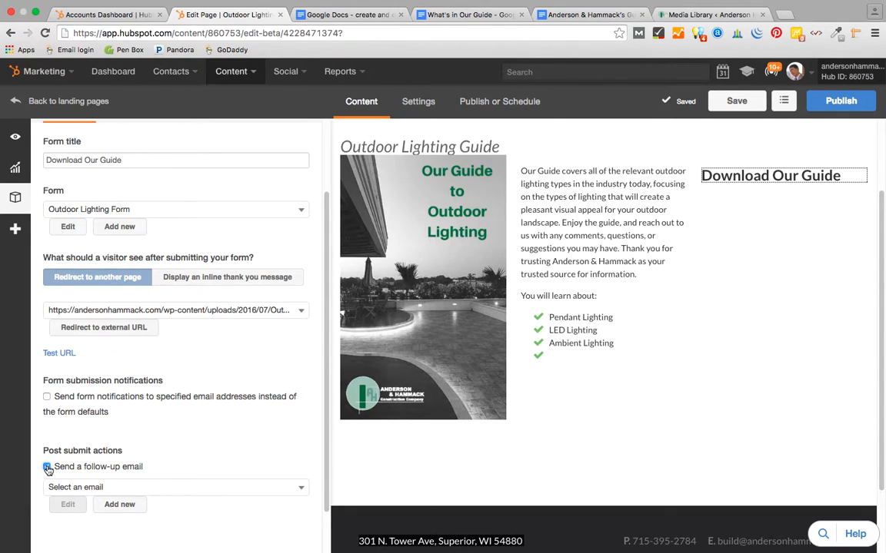
left_click(301, 489)
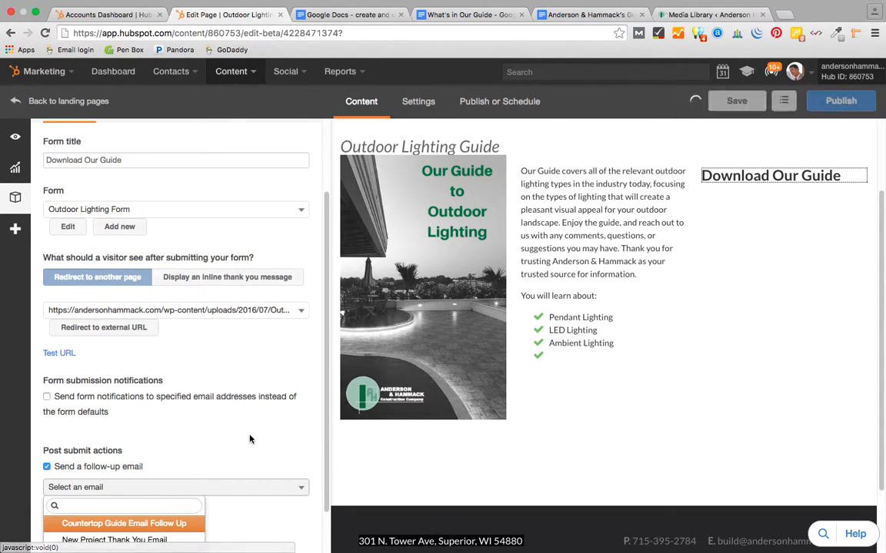
left_click(212, 446)
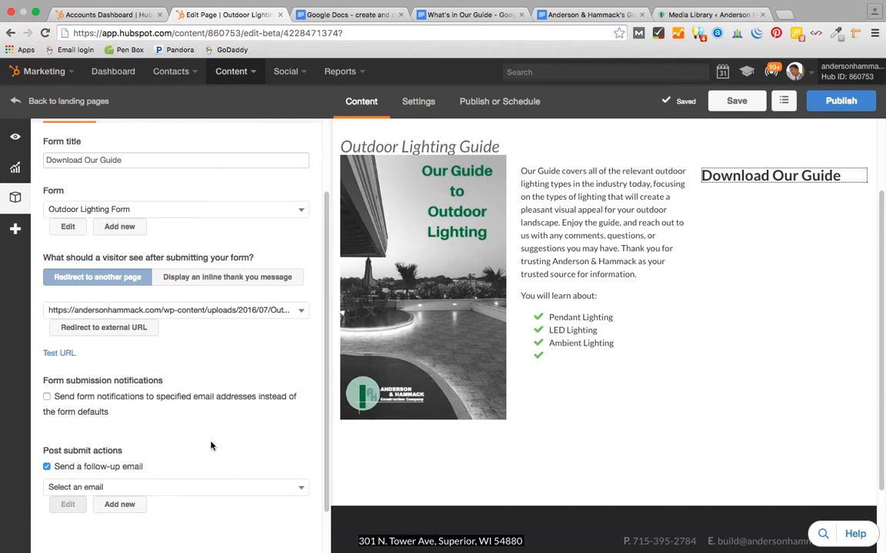
- Create a new follow-up email named 'Outdoor Lighting download'
left_click(120, 505)
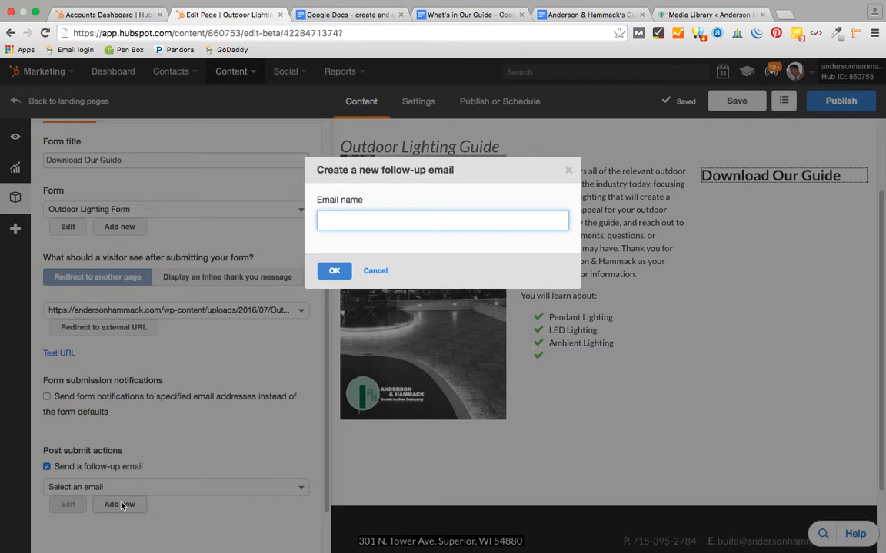
type("Outdoor Lighting download")
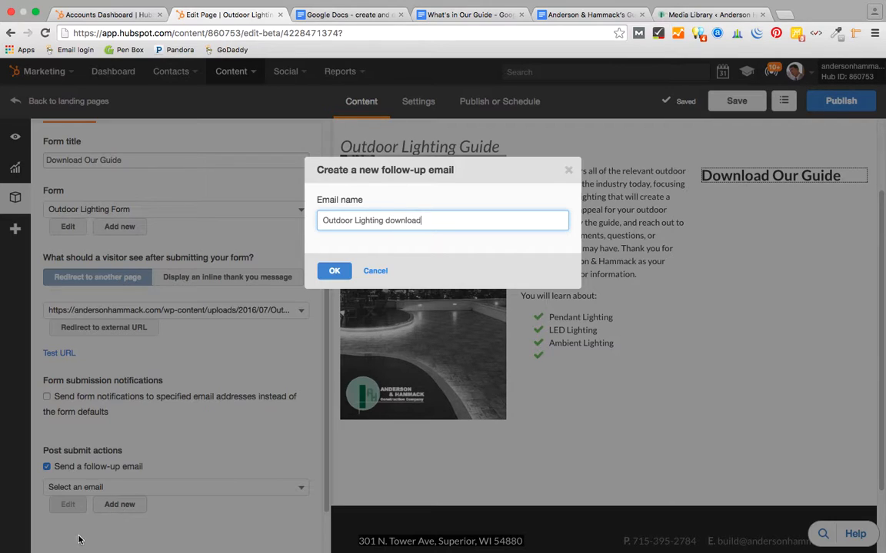
left_click(334, 270)
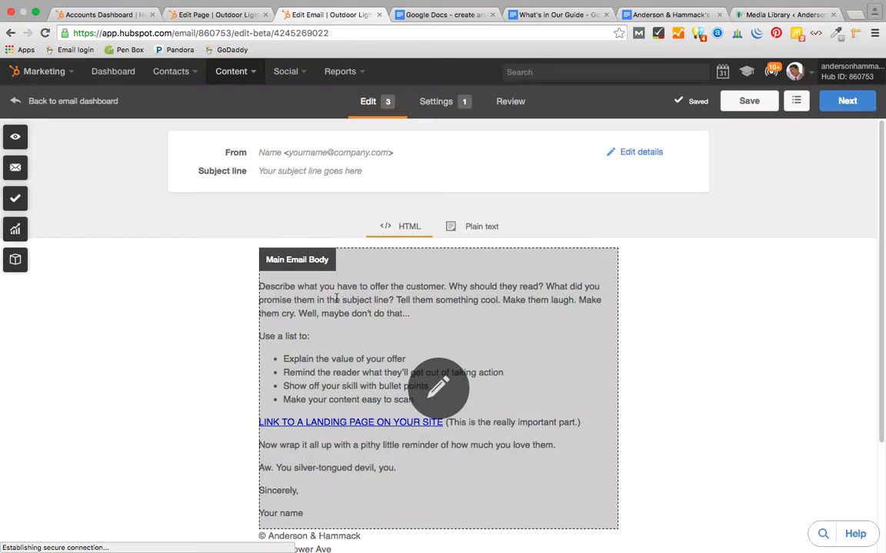
- Replace the template body with thanks for downloading the FREE Outdoor Lighting Guide, signed with the owner's name and title
left_click(433, 378)
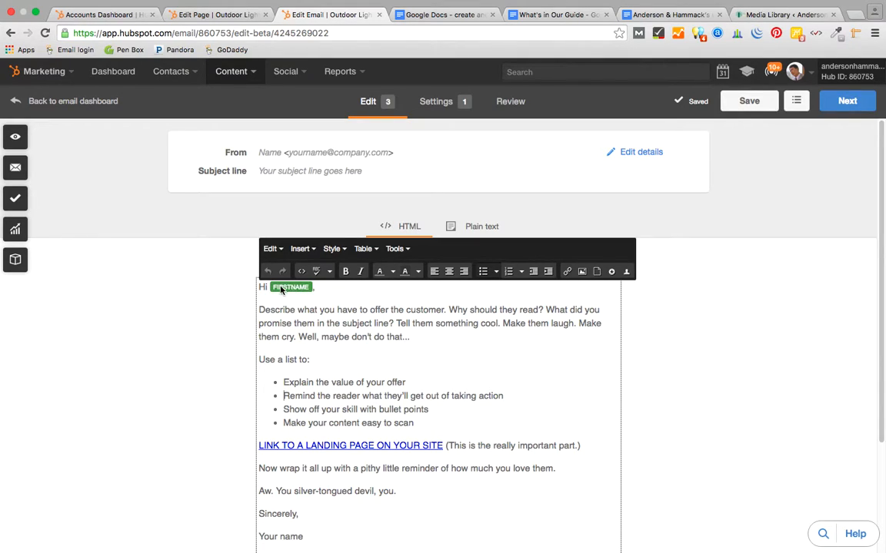
left_click(257, 310)
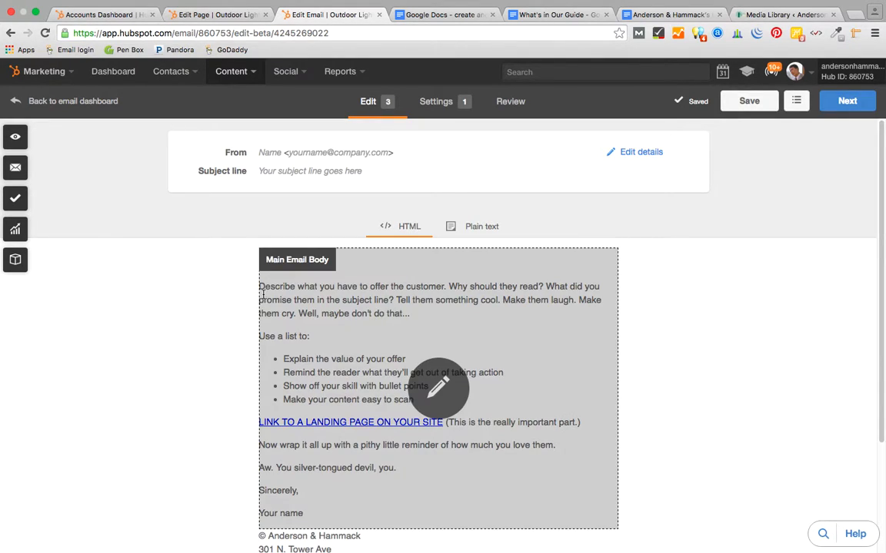
left_click(263, 293)
left_click_drag(259, 306, 488, 487)
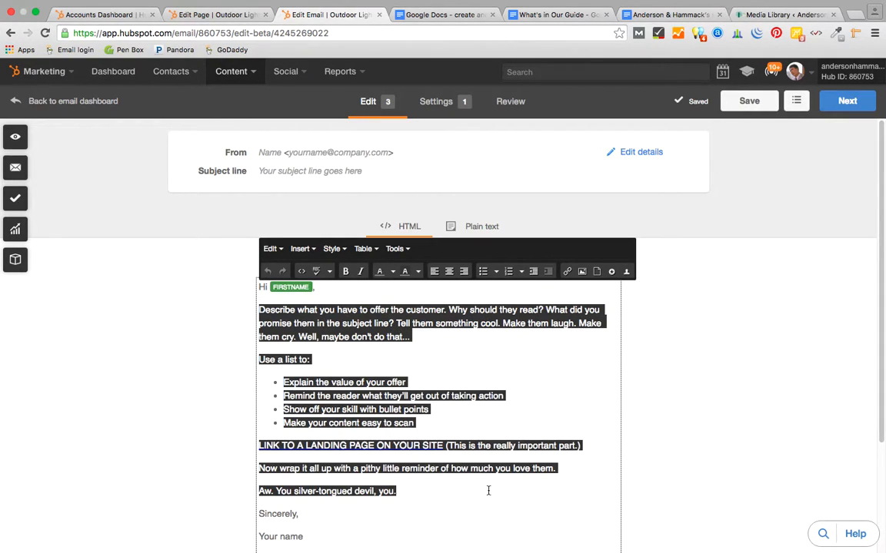
type("Thank yo")
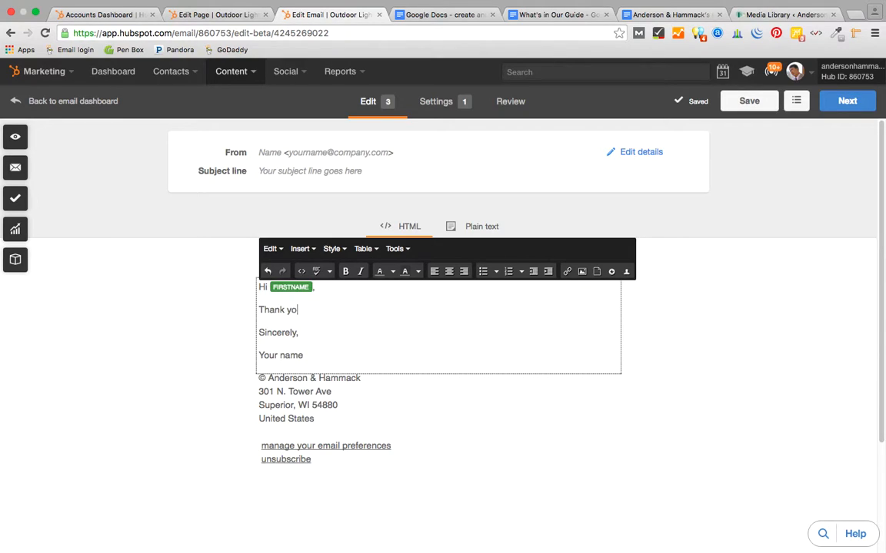
type("u for taking the time to down")
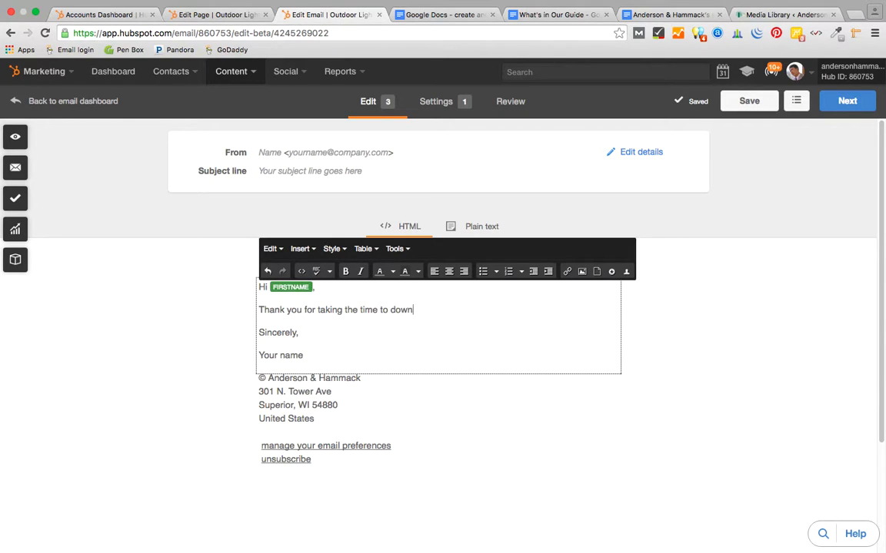
type("load our fr")
type("FREE ")
type("Outd")
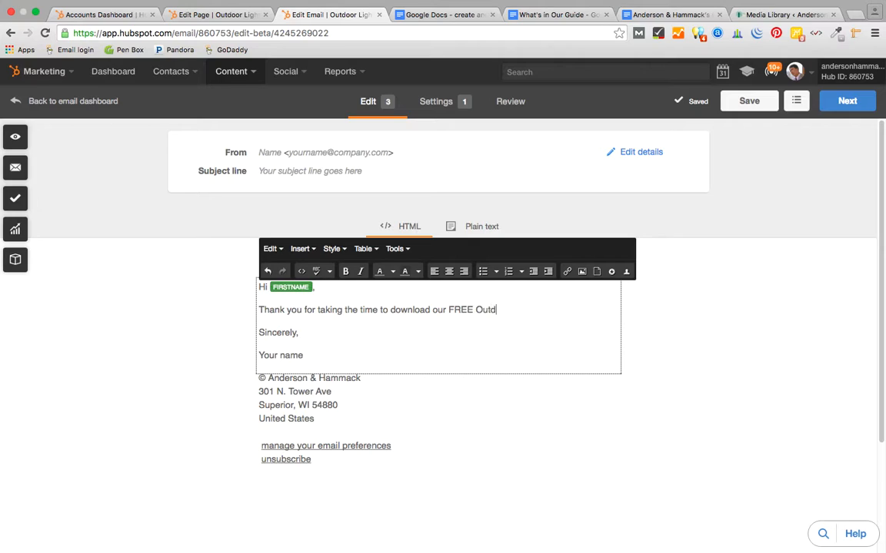
type("oor Lighting Guide. We apprecat")
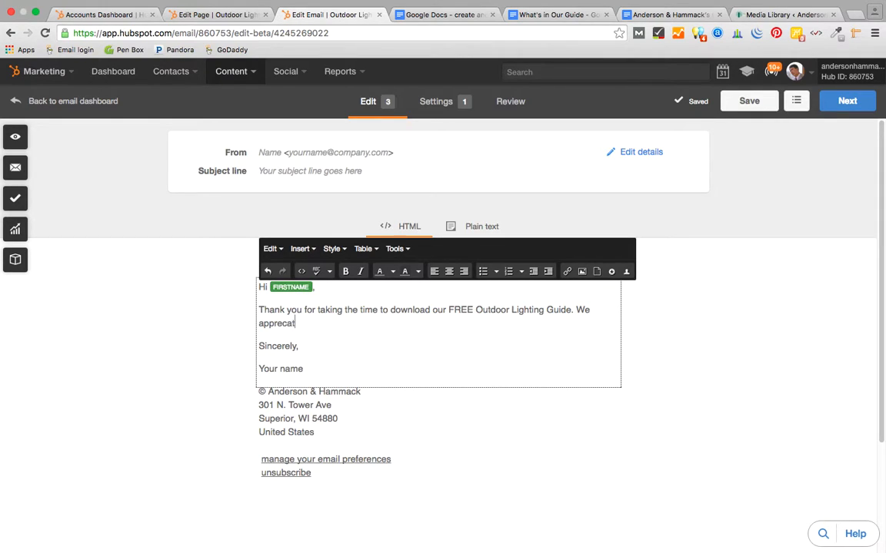
key("BackSpace")
key("BackSpace")
type("iate your using ")
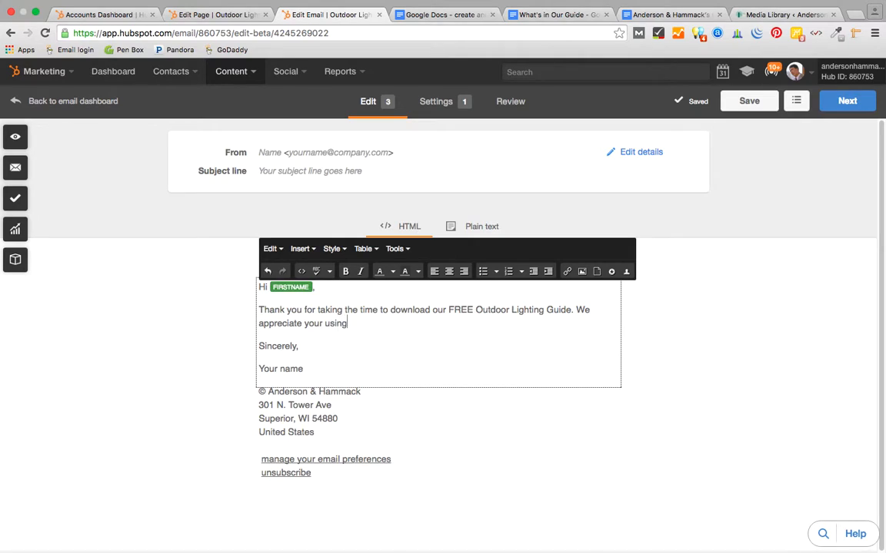
type("Andersn & Hamm")
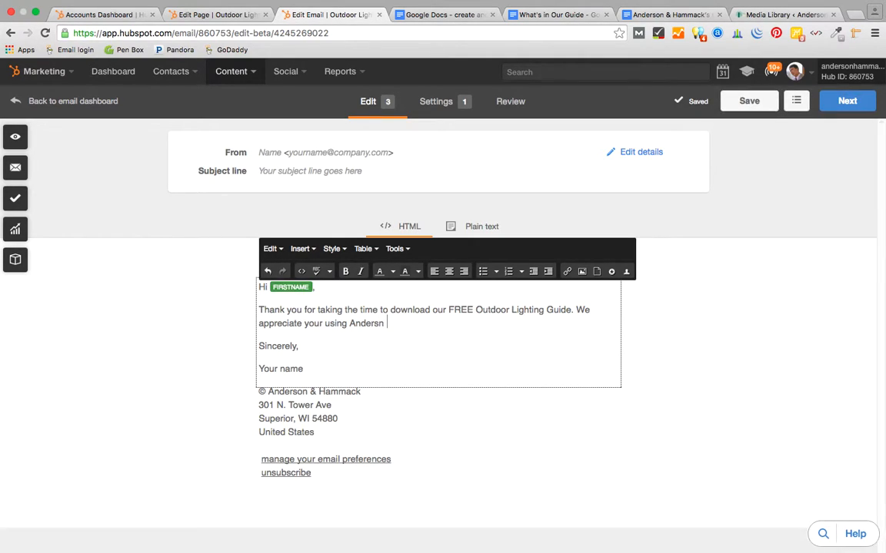
type("ack")
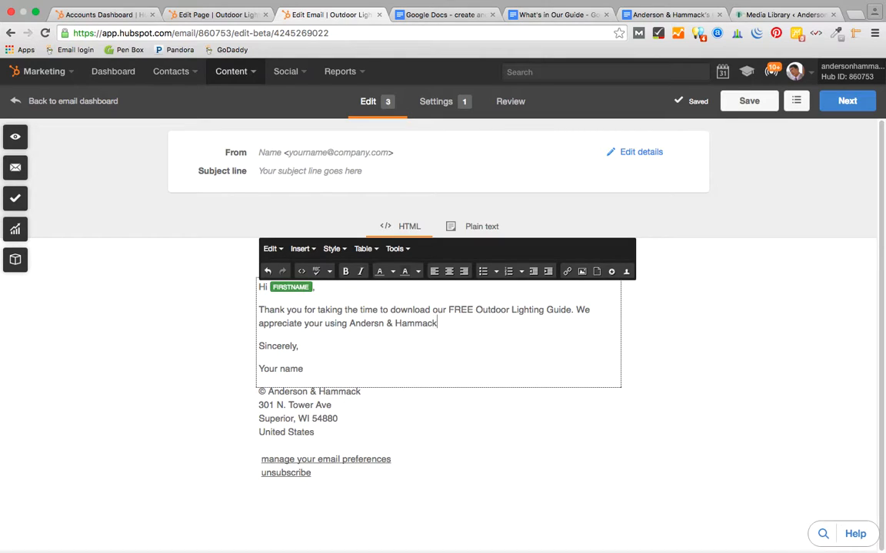
type(" as a resource for y")
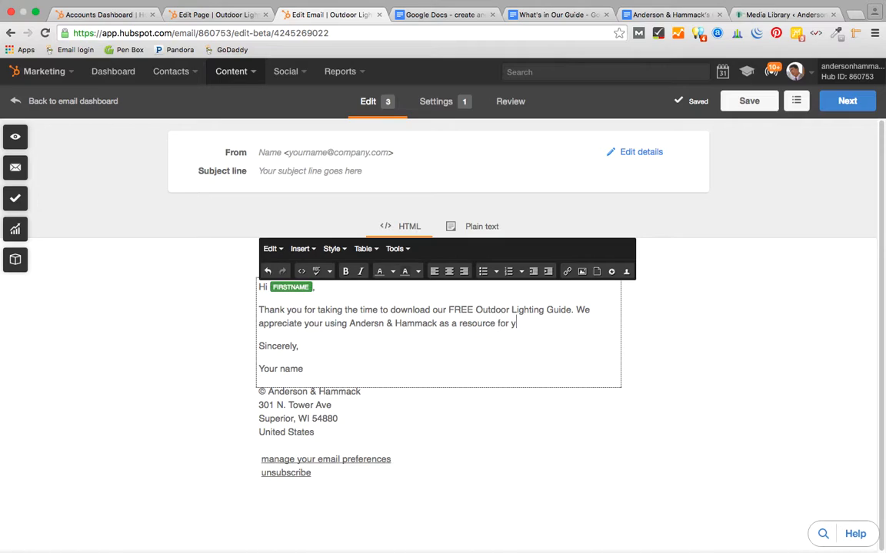
type("our building needs. P")
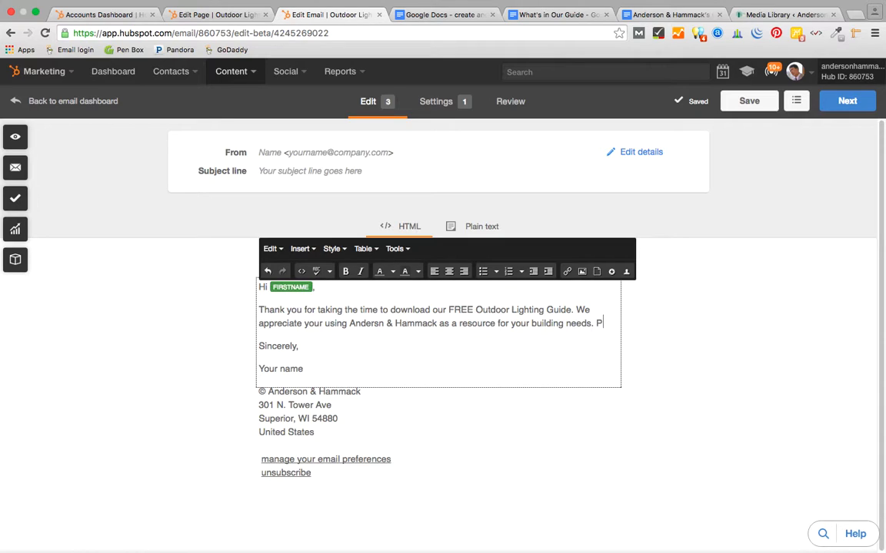
type("lease f")
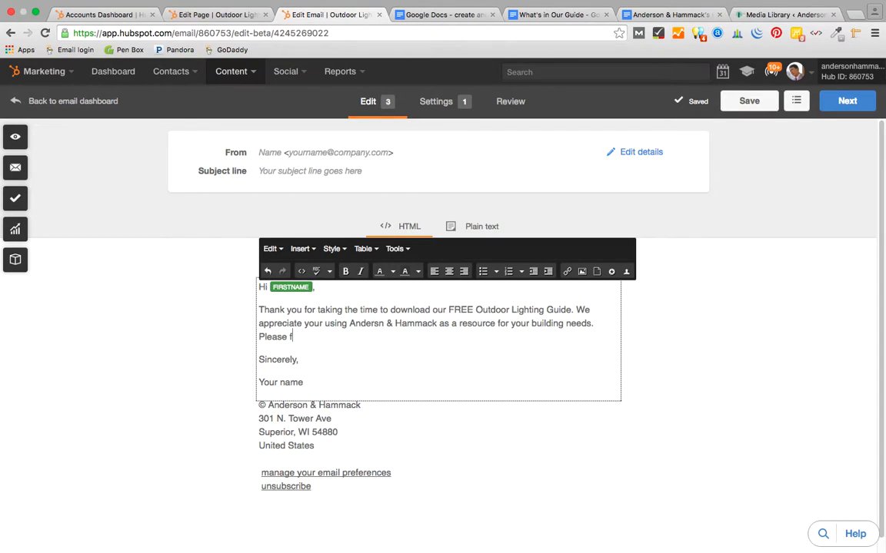
key("BackSpace")
type("reach out with any pro")
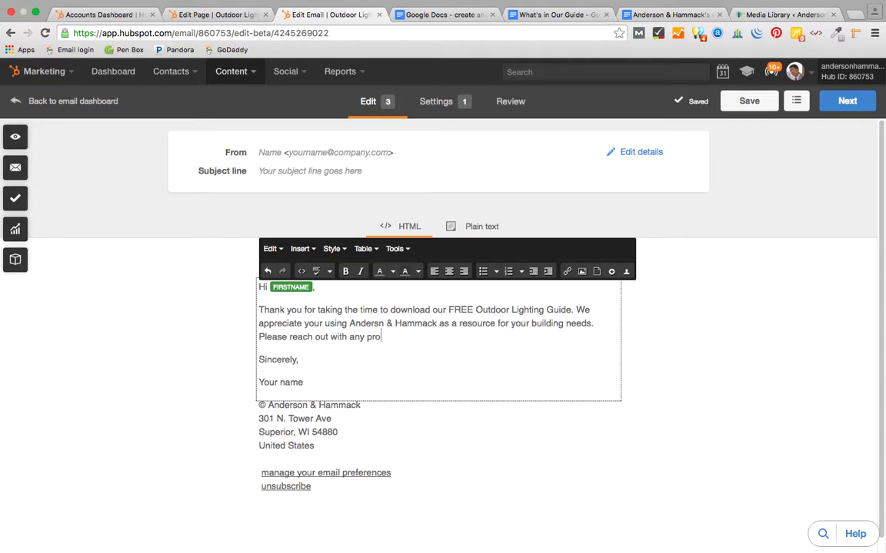
type("jects or questions you m")
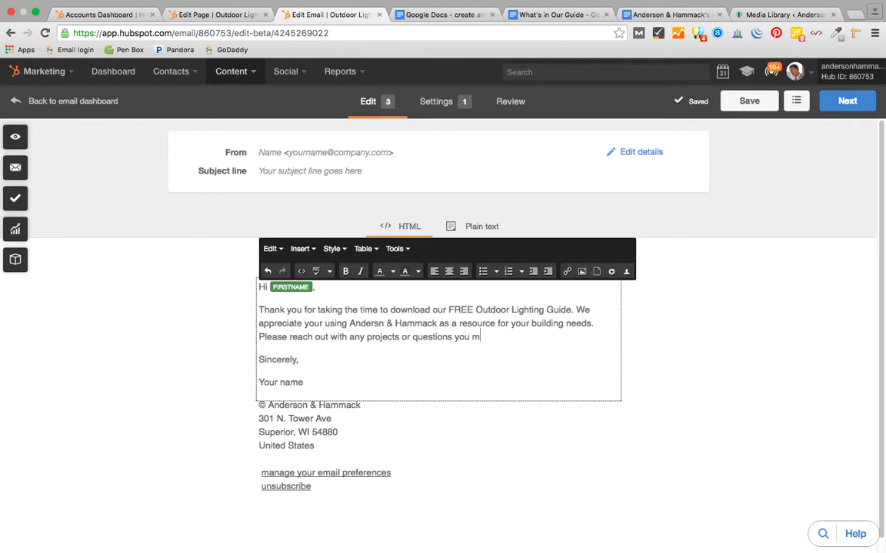
type("ay have.")
left_click_drag(304, 385, 246, 382)
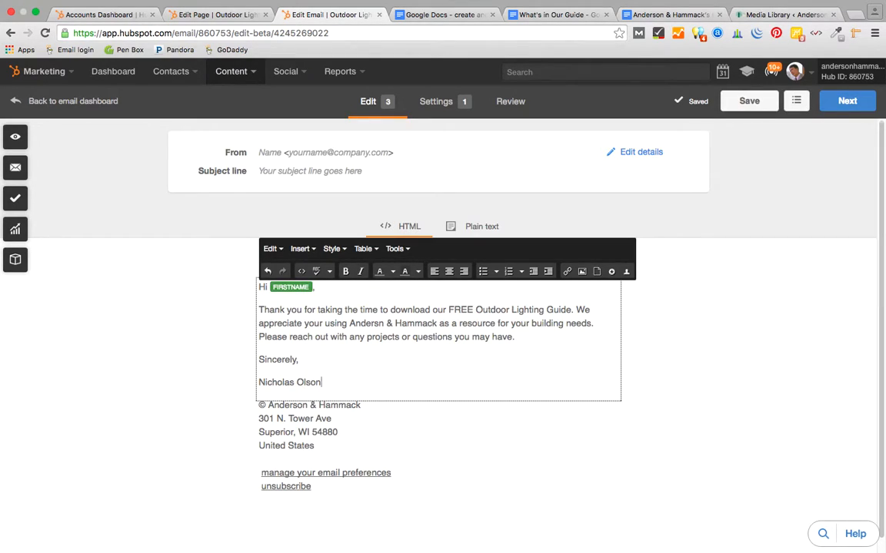
type(", Owner")
- Set the email subject line to 'Thank you for trusting our content'
left_click(304, 170)
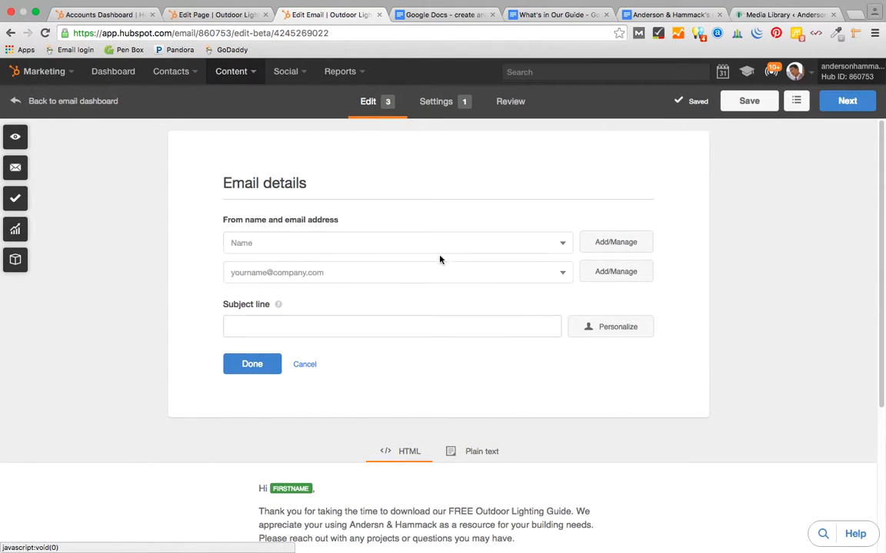
left_click(261, 327)
type("Thank you for trusting us")
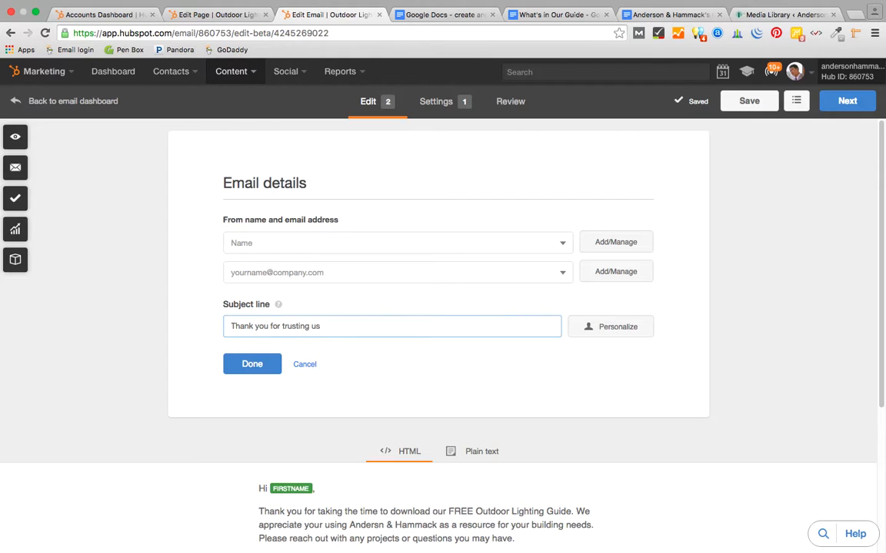
key("BackSpace")
key("BackSpace")
key("BackSpace")
type("our content")
- Choose the owner's name and email address as the email's sender
left_click(564, 244)
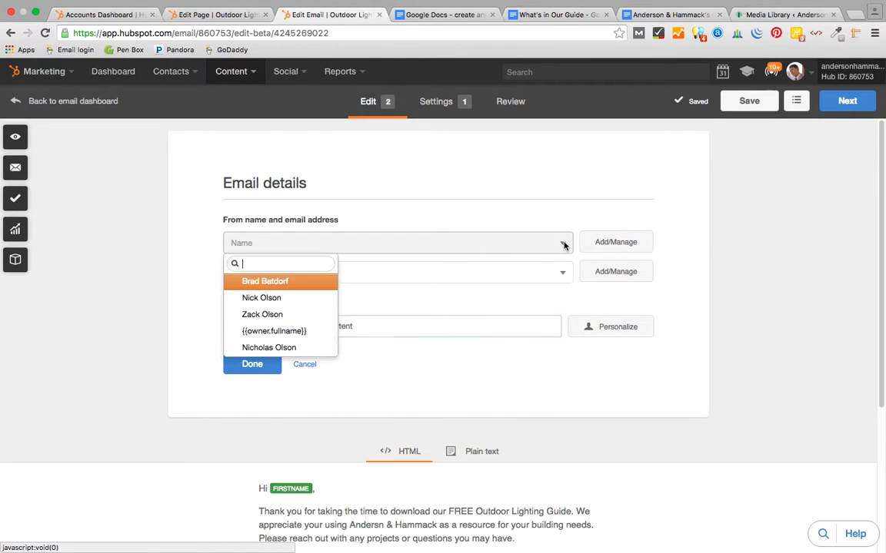
left_click(293, 297)
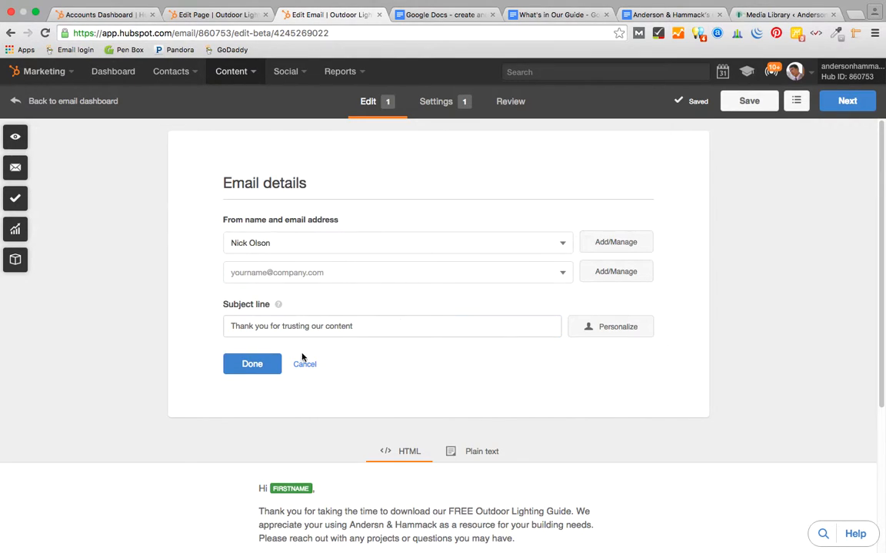
left_click(254, 275)
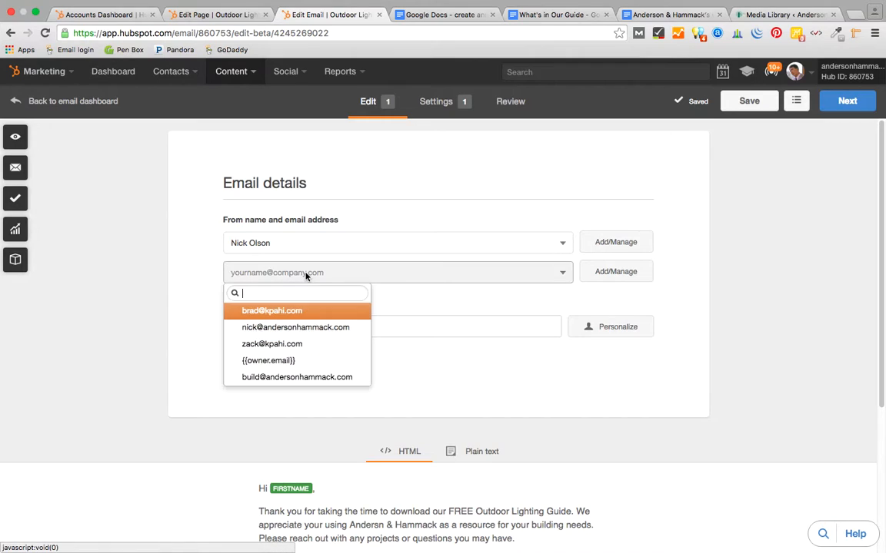
left_click(262, 333)
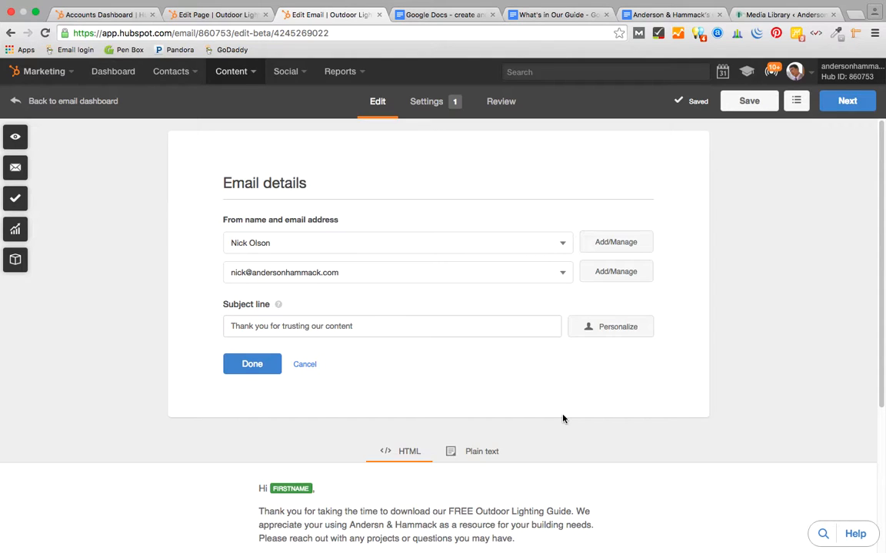
- Retype the email line as 'The guide should have opened in a separate window, or can be viewed and downloaded directly from this link:'
scroll(686, 470, "down", 5)
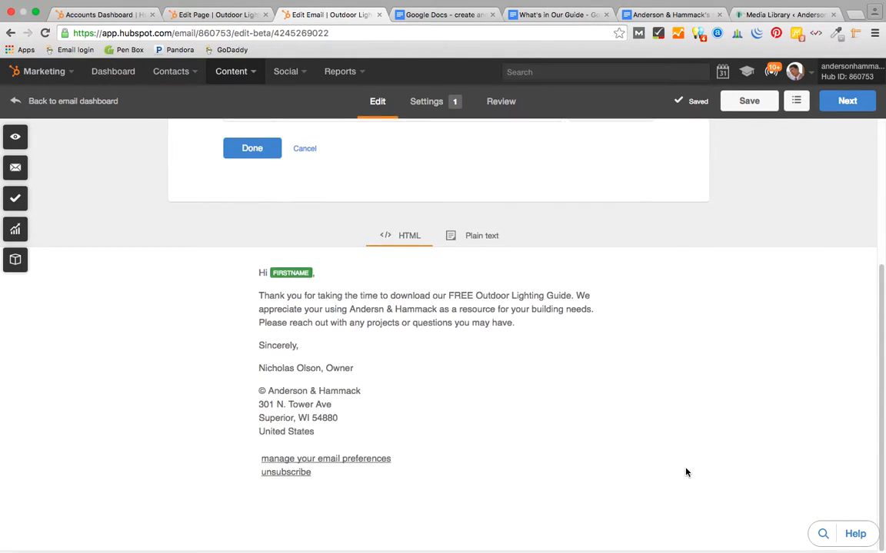
left_click(524, 319)
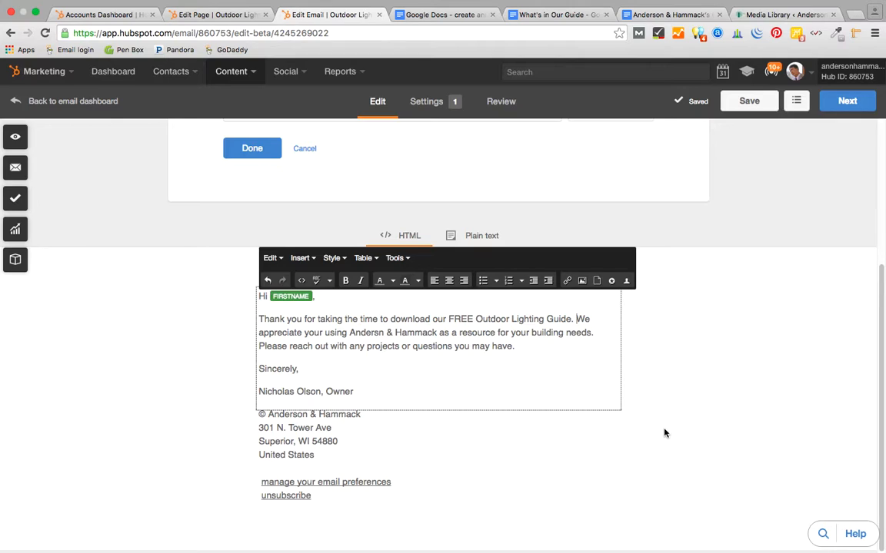
type("The guide")
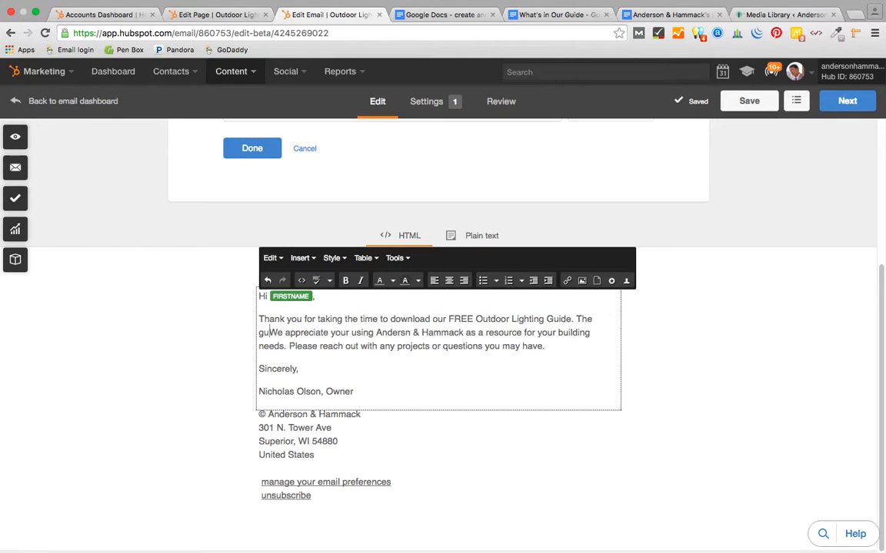
type(" should have ")
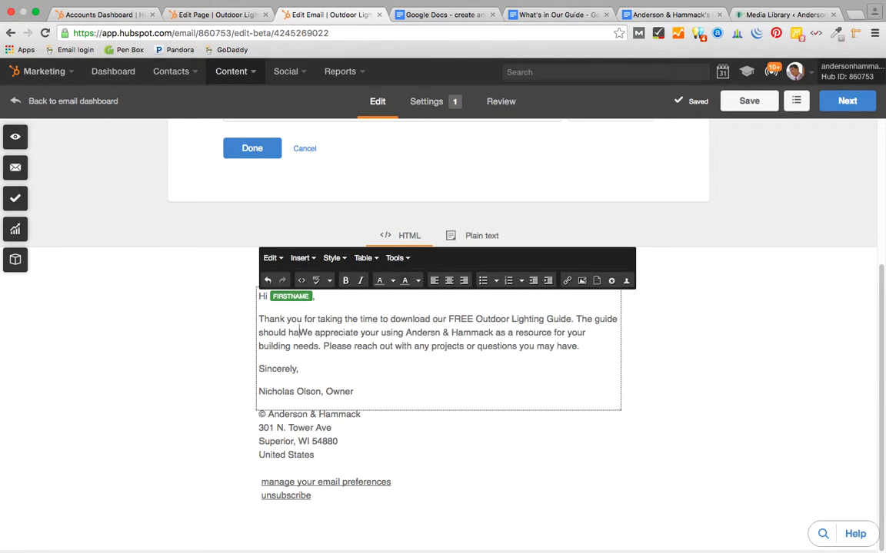
type("opened in a ")
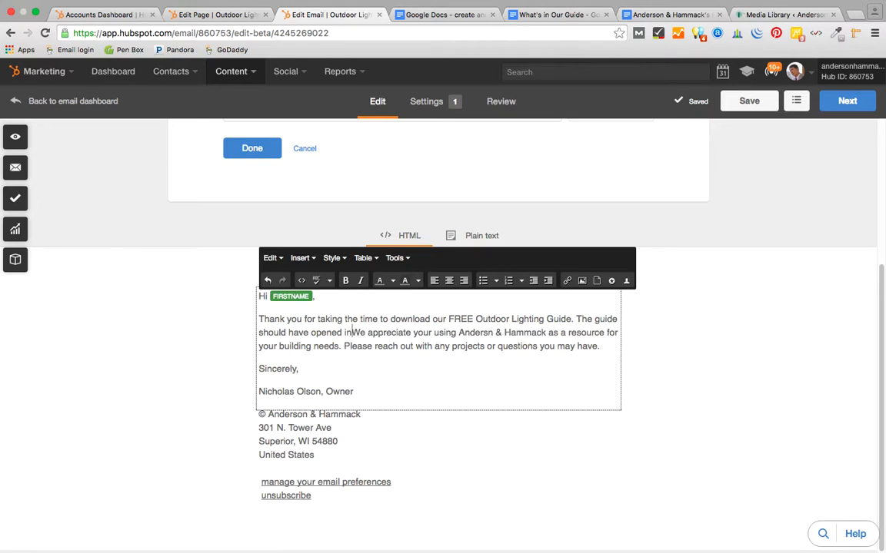
type("sep")
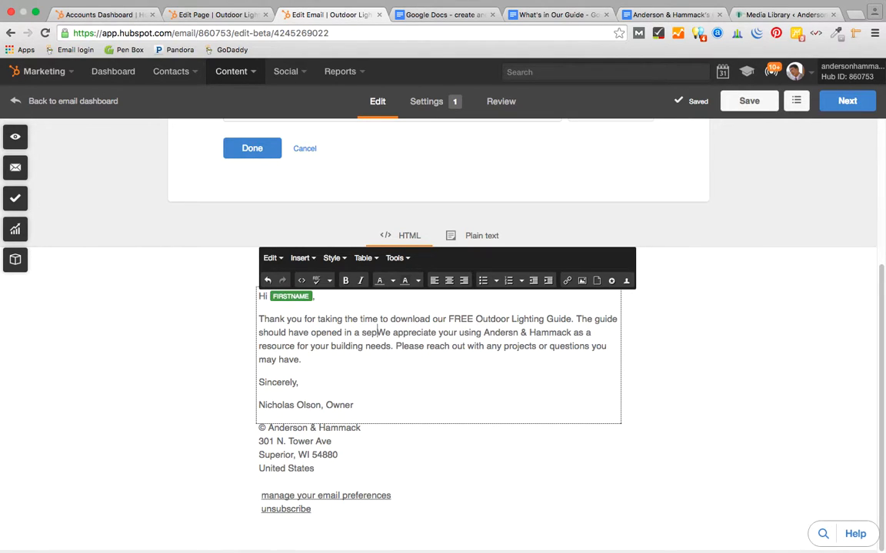
type("arate wi")
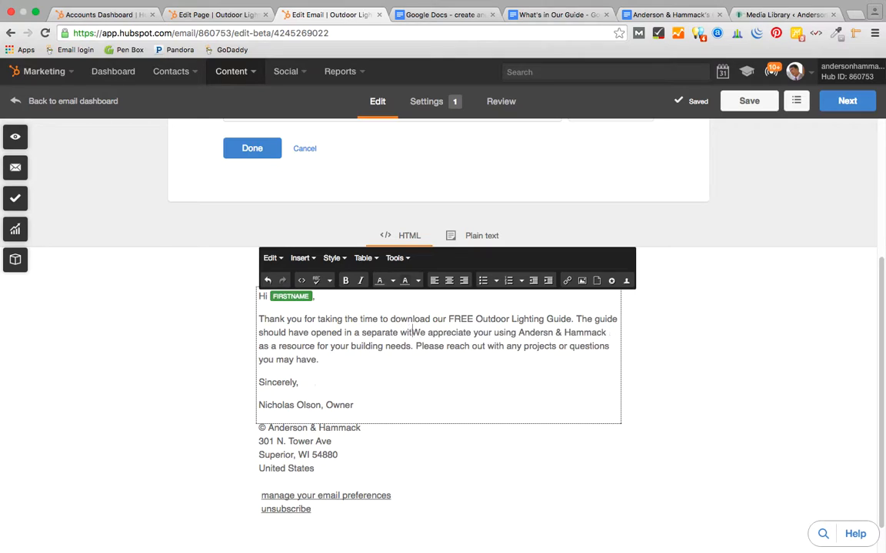
type("ndo")
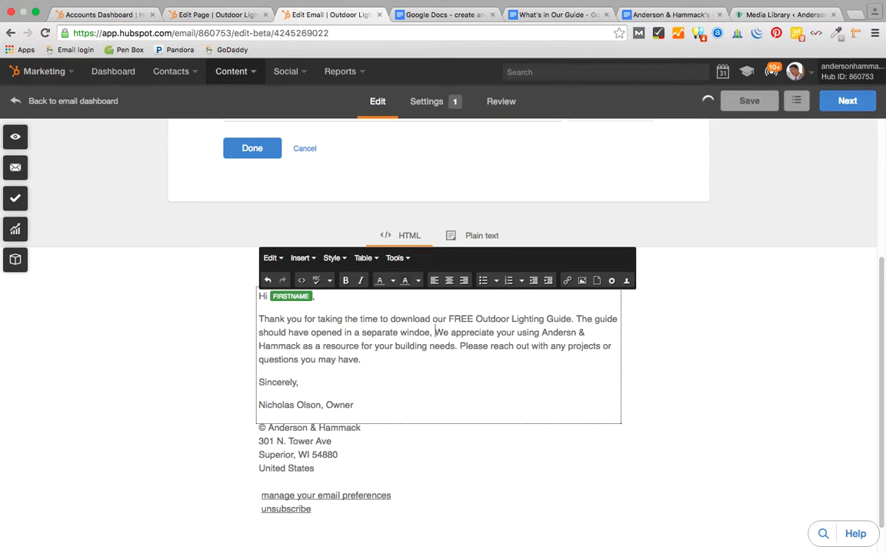
type("w, or can be view")
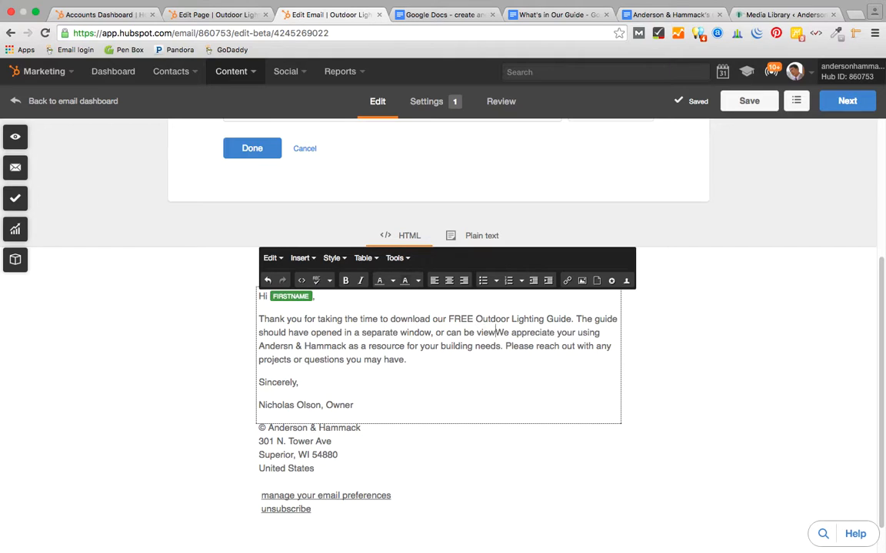
type("ed and downloaded directly for")
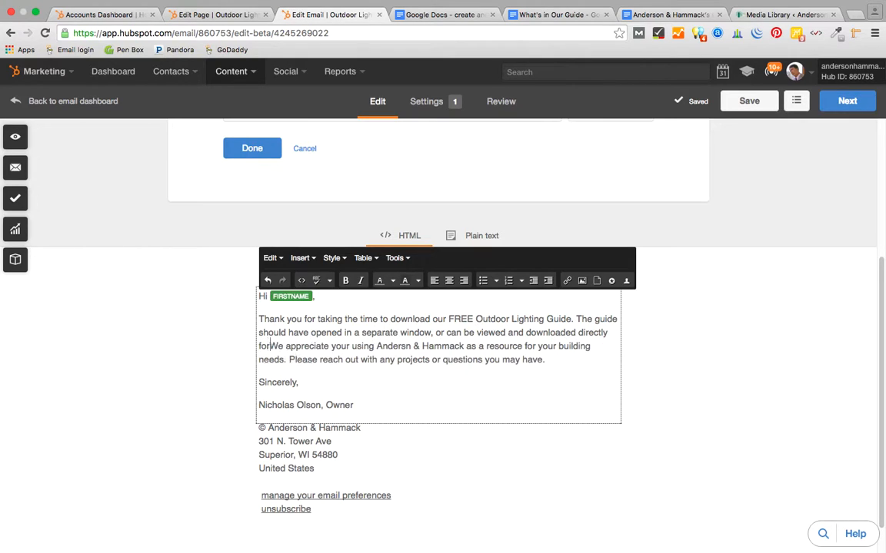
key("BackSpace")
key("BackSpace")
type("r")
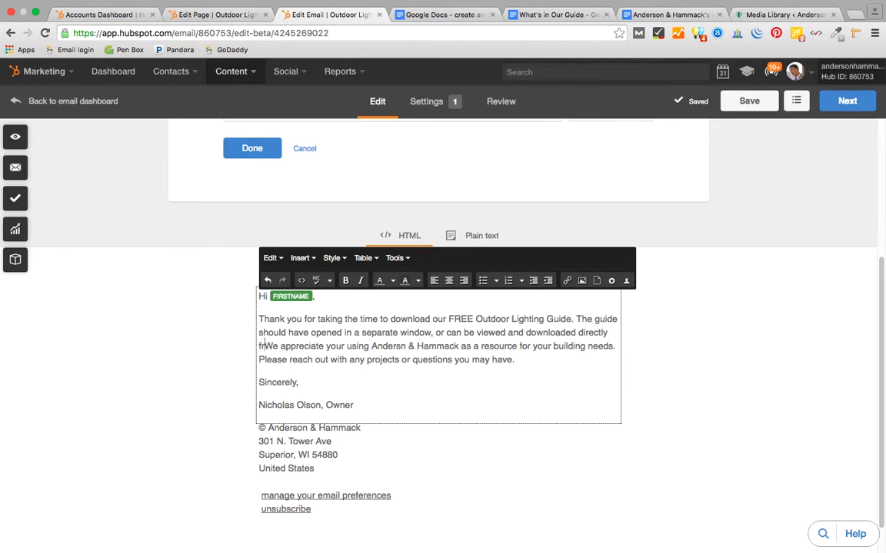
type("om this link:")
- Paste the guide's PDF URL from the 'What's in Our Guide' doc after 'from this link:'
left_click(468, 15)
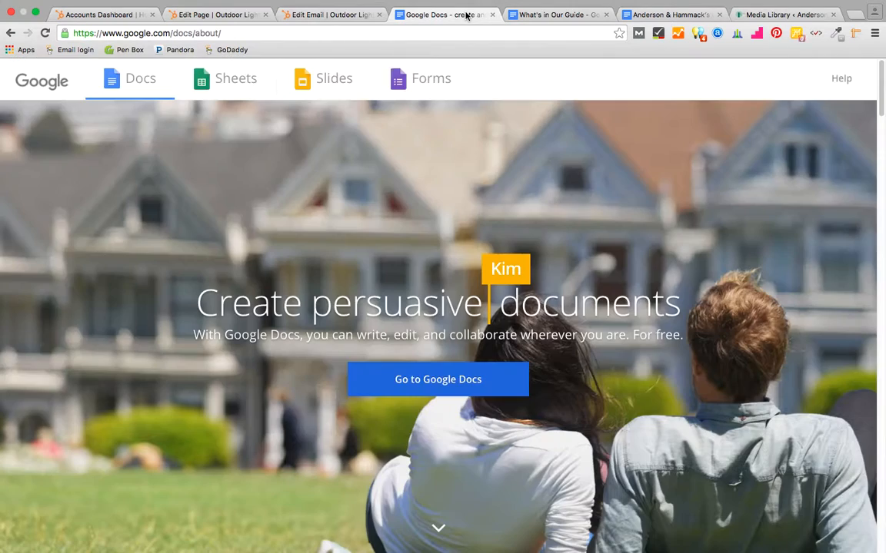
left_click(555, 15)
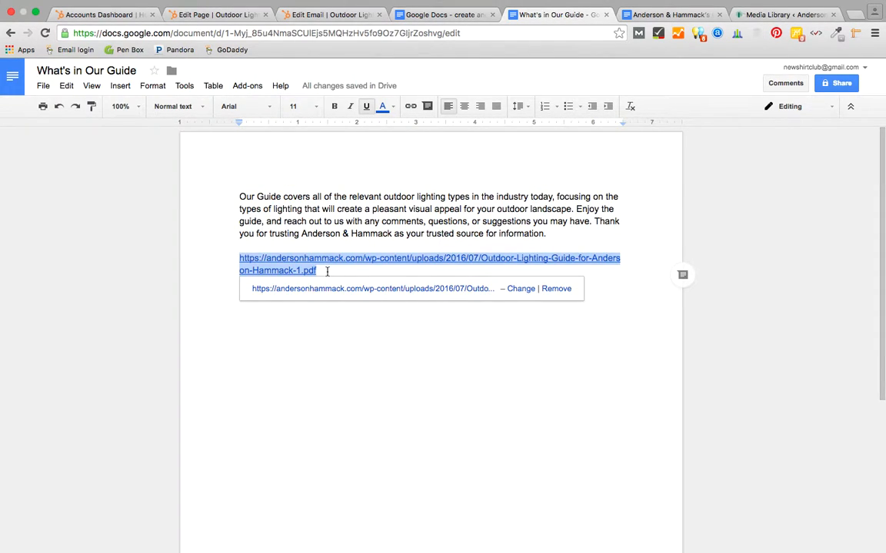
left_click(298, 14)
left_click(430, 319)
type("https://andersonhammack.com/wp-content/uploads/2016/07/Outdoor-Lighting-Guide-for-Anderson-Hammack-1.pdf")
- Add a comma after 'window' and a space between the link and 'We appreciate'
left_click(432, 333)
type(",")
left_click(444, 359)
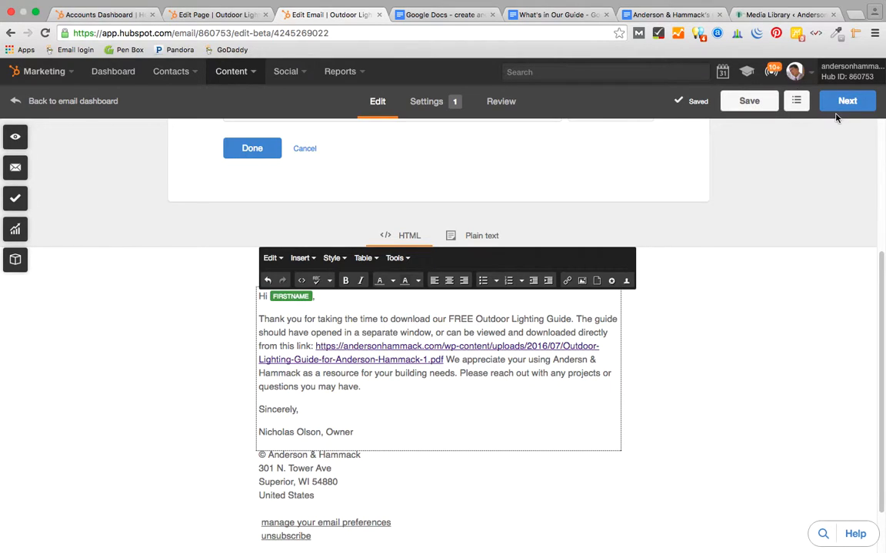
- Assign the email to the Free Guides campaign with email type Marketing Information, then proceed to Review
left_click(427, 101)
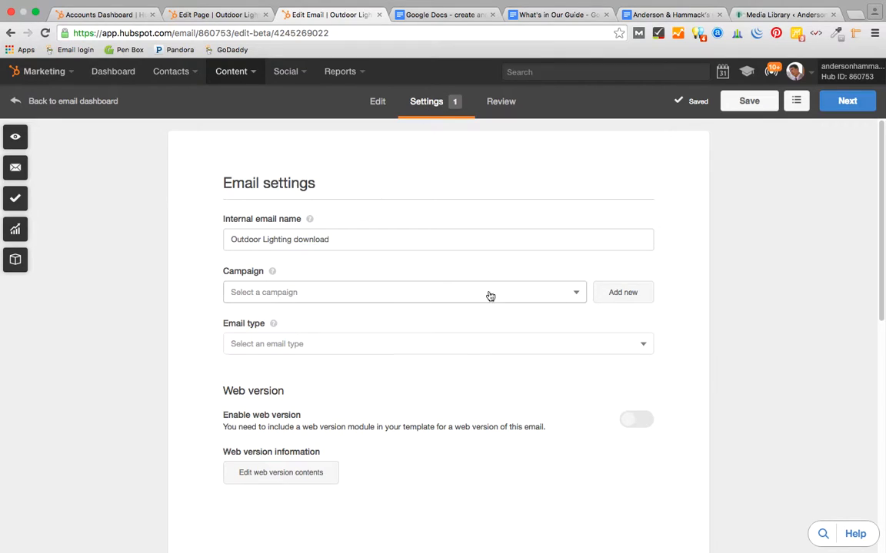
left_click(575, 295)
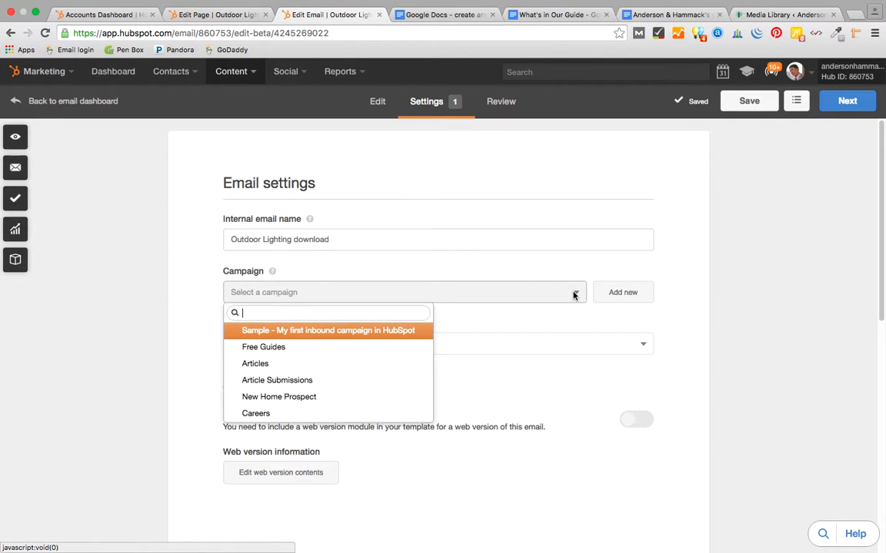
left_click(271, 346)
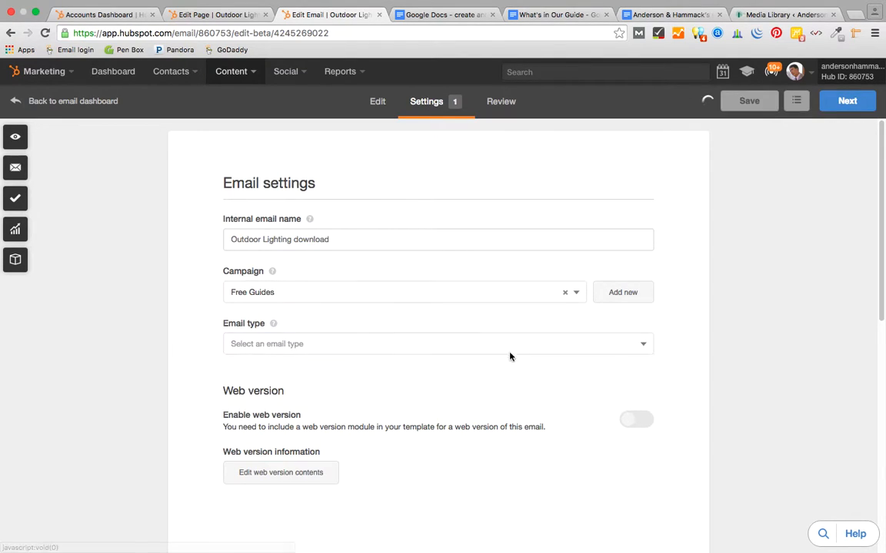
left_click(640, 343)
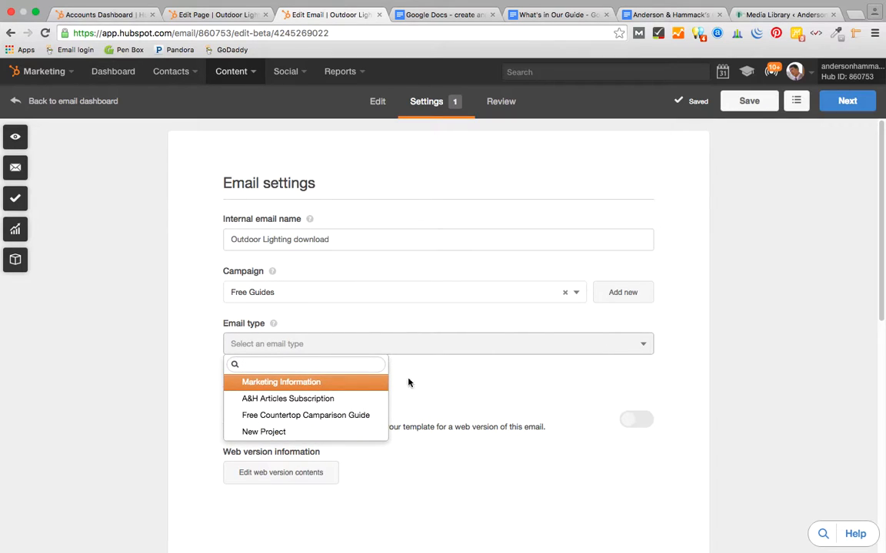
left_click(328, 384)
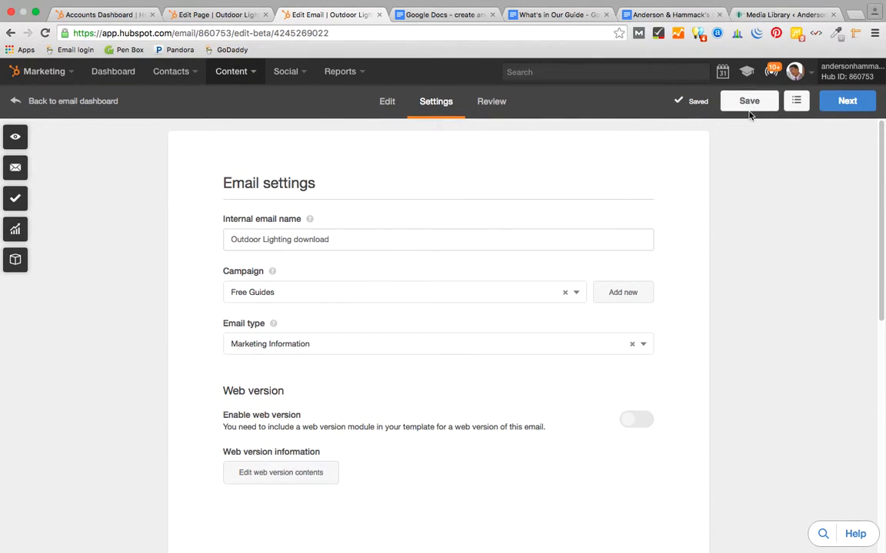
left_click(849, 103)
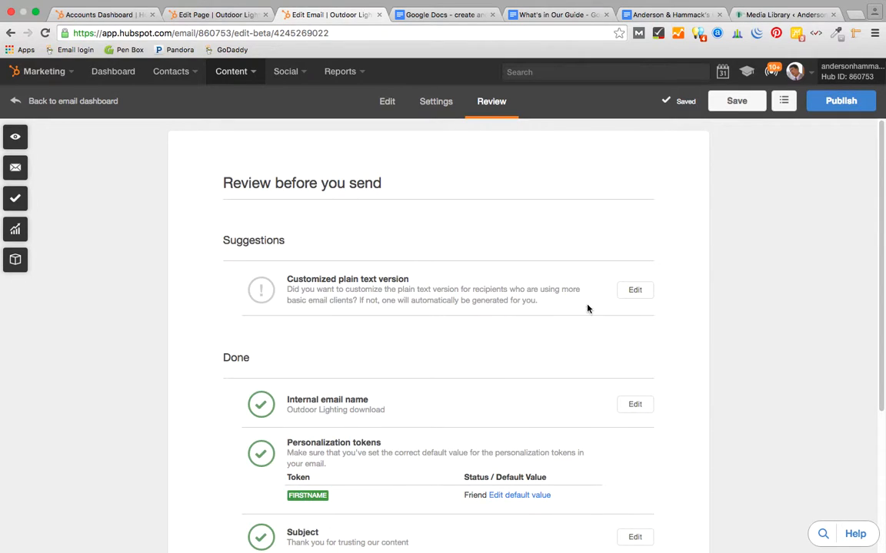
- Publish the Outdoor Lighting download email and confirm with 'Publish email'
left_click(843, 103)
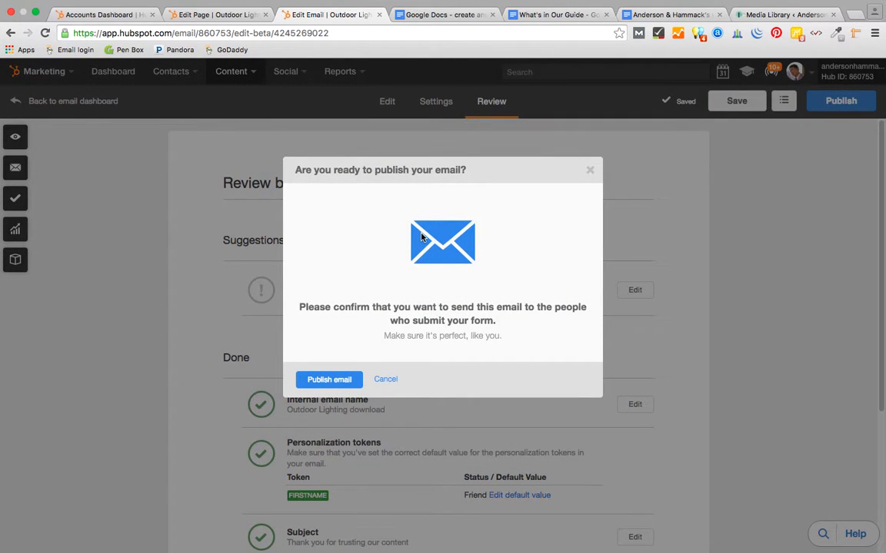
left_click(333, 380)
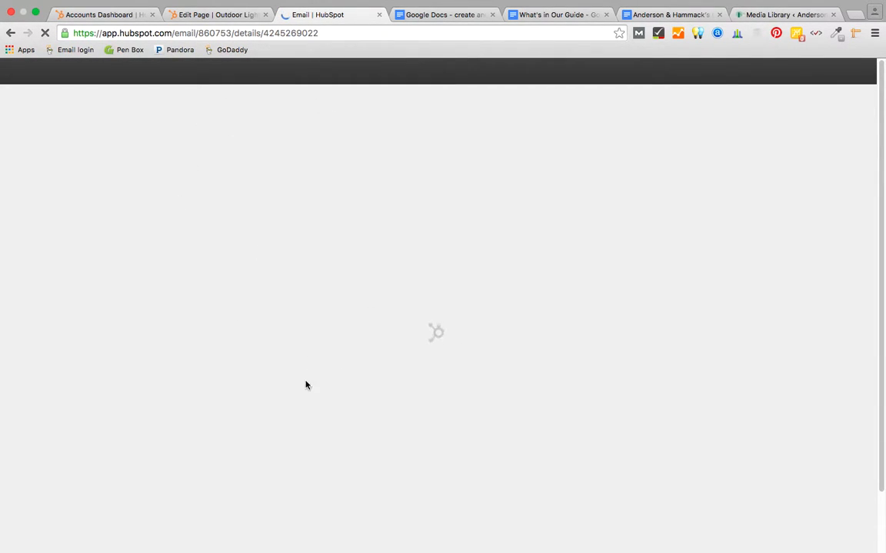
- Keep Outdoor Lighting download as the form's follow-up email and look over the published email's performance page
left_click(207, 17)
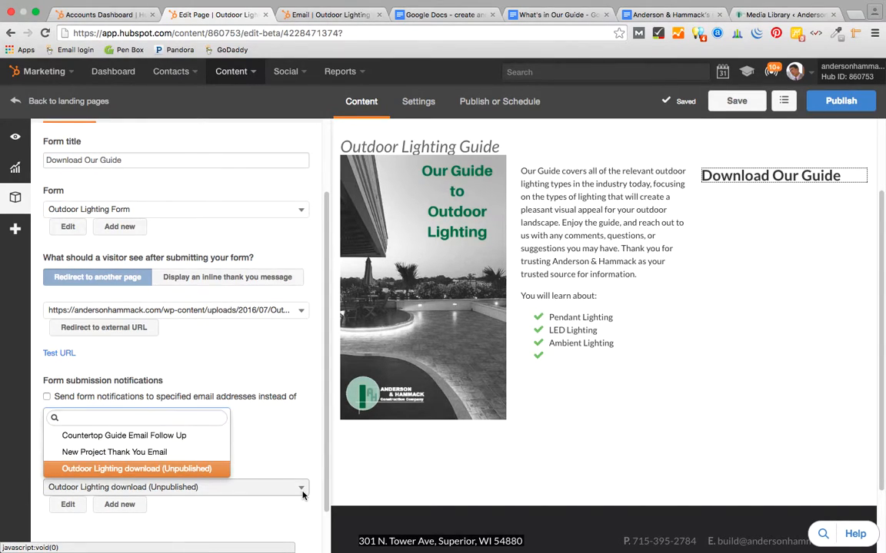
left_click(198, 469)
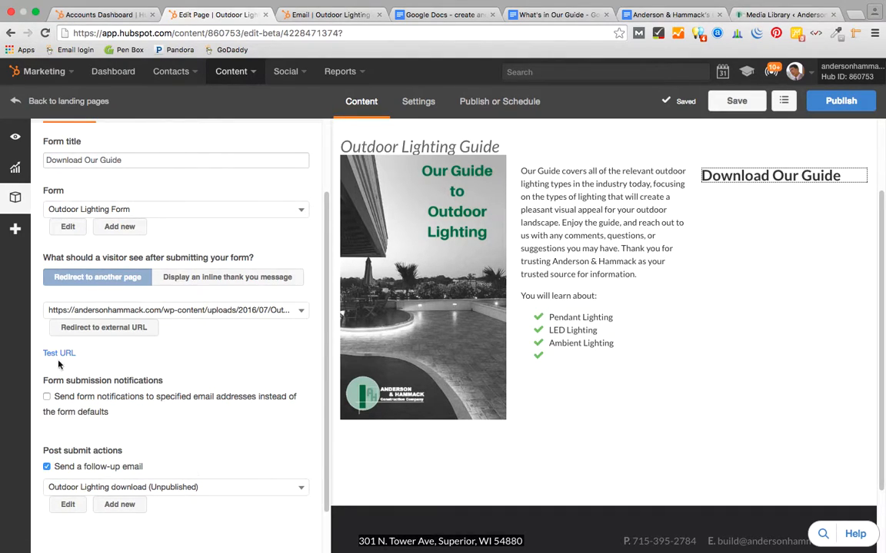
left_click(325, 14)
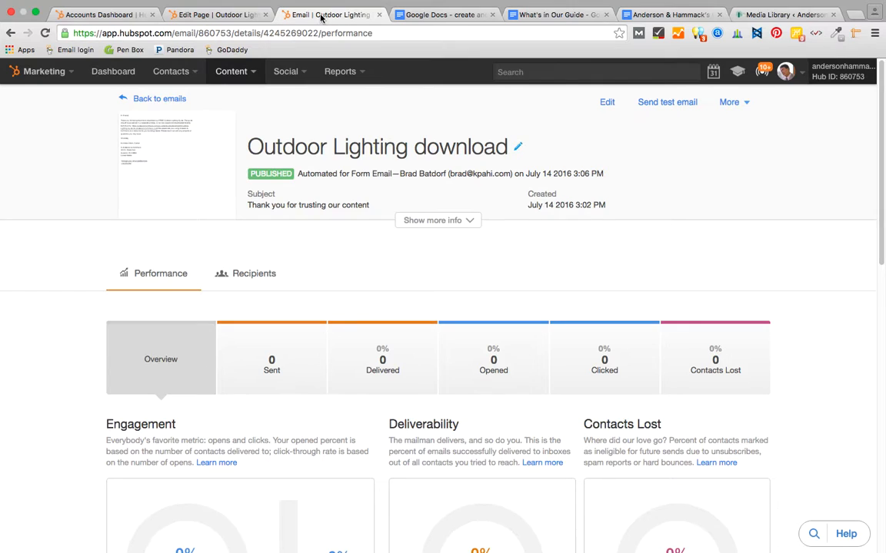
scroll(657, 252, "down", 5)
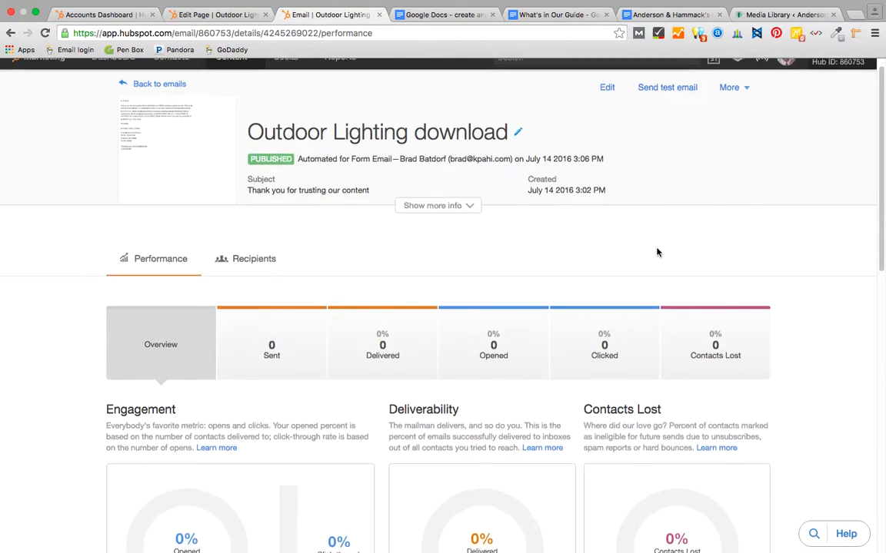
scroll(657, 252, "down", 6)
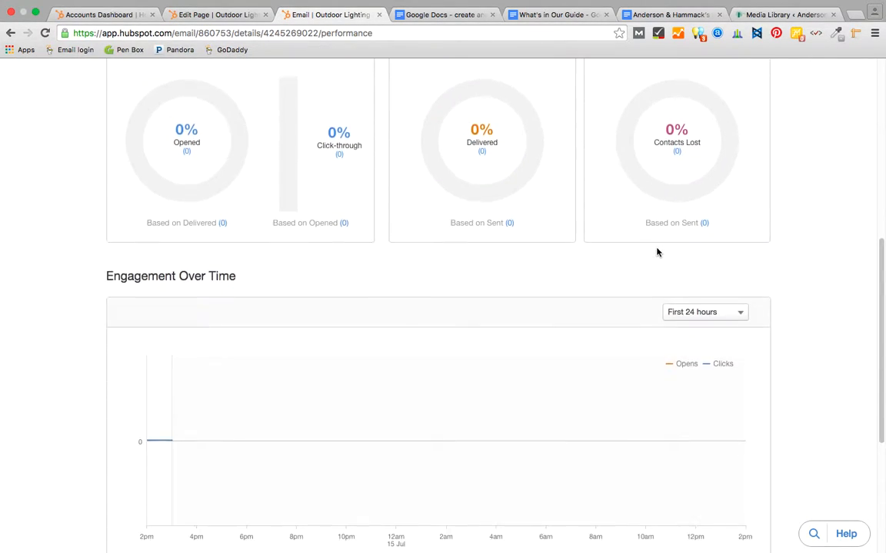
scroll(657, 252, "up", 10)
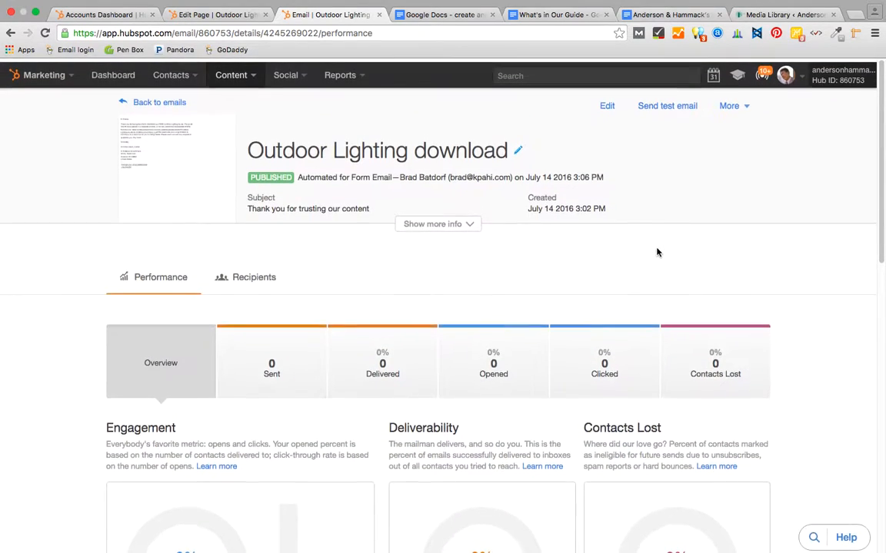
scroll(656, 252, "down", 3)
scroll(657, 252, "up", 3)
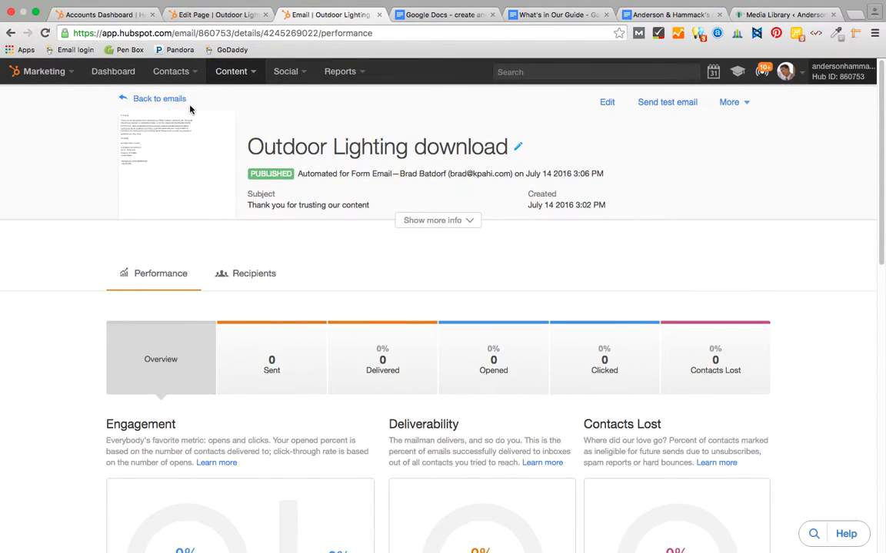
- Preview the published email, close the preview, and save the landing page
mouse_move(148, 177)
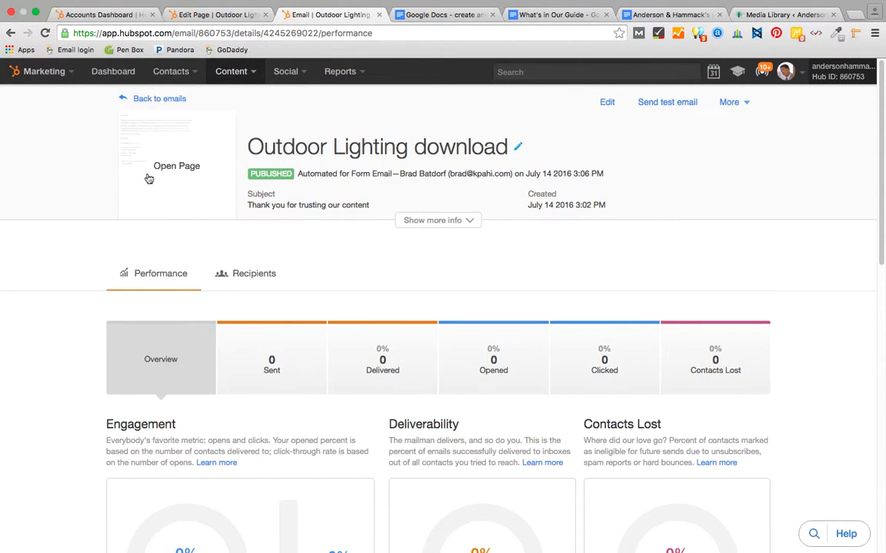
left_click(128, 130)
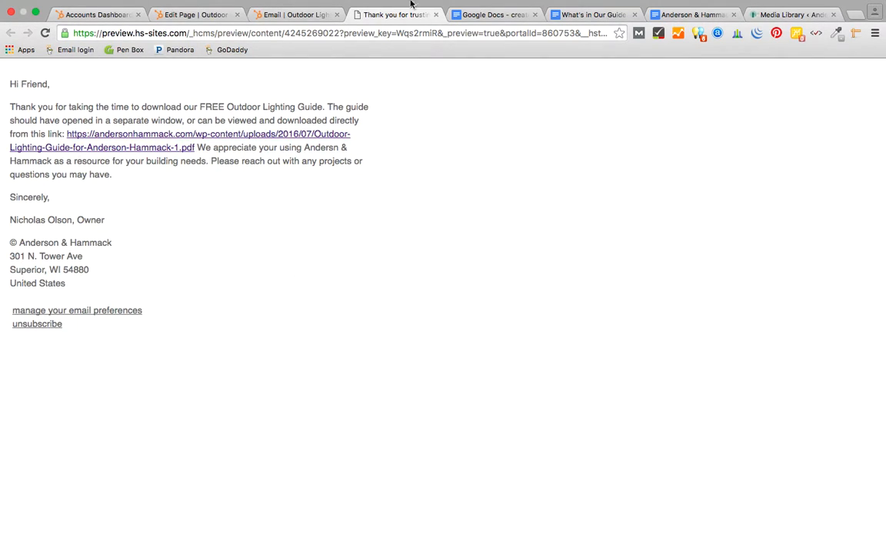
left_click(435, 15)
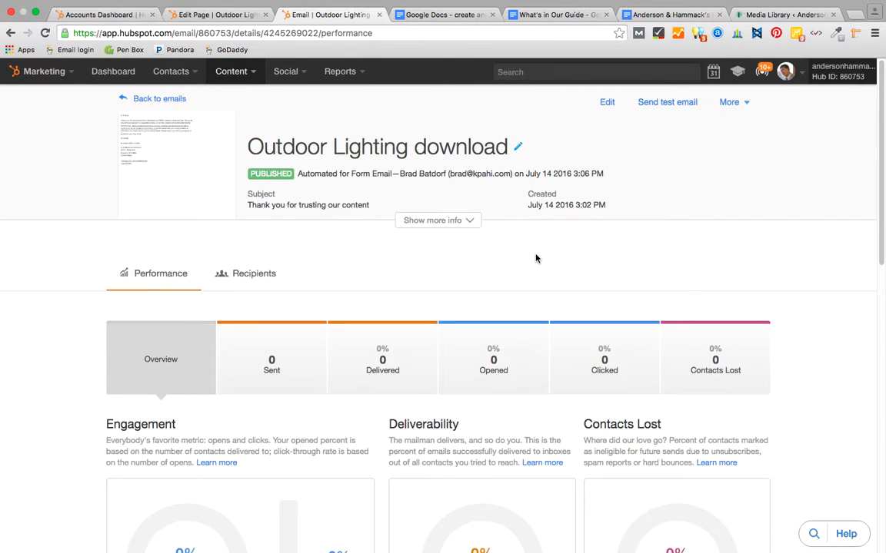
left_click(182, 15)
left_click(736, 101)
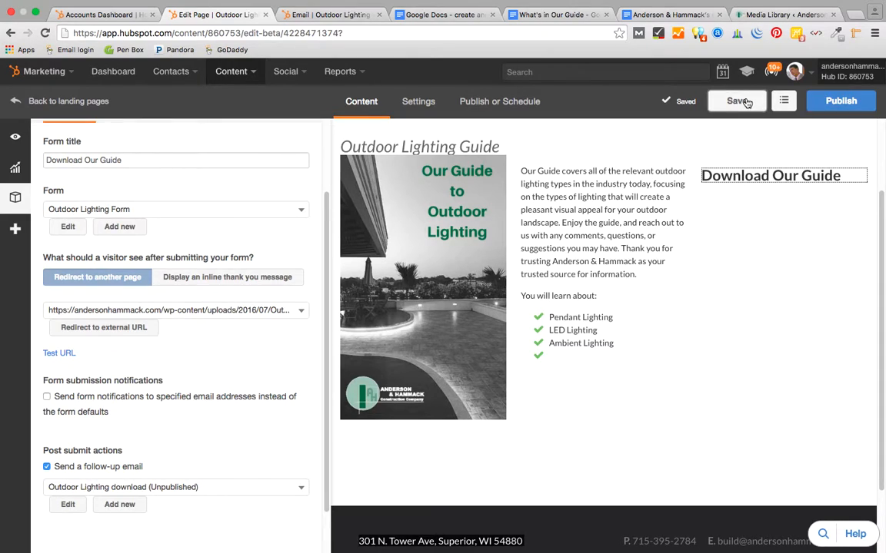
- Reload the landing page editor and look through the page's settings
left_click(44, 33)
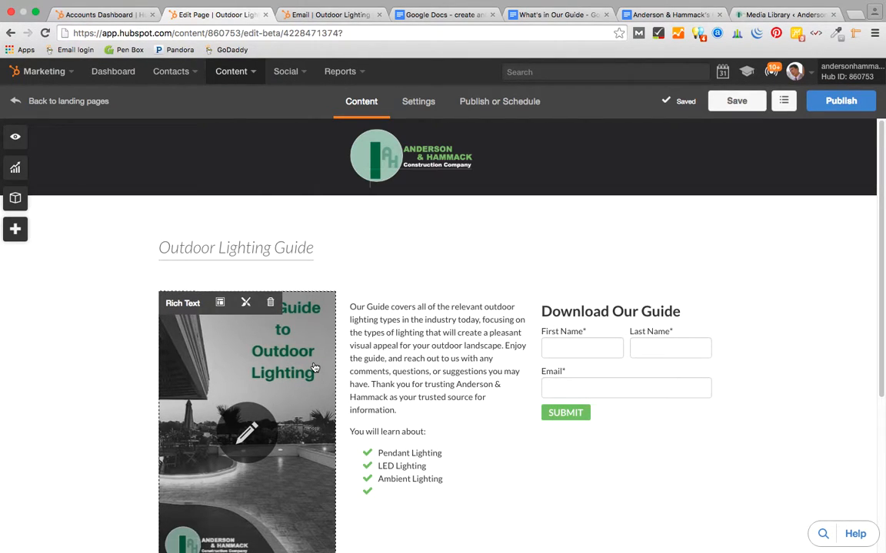
scroll(312, 367, "down", 5)
scroll(312, 367, "up", 5)
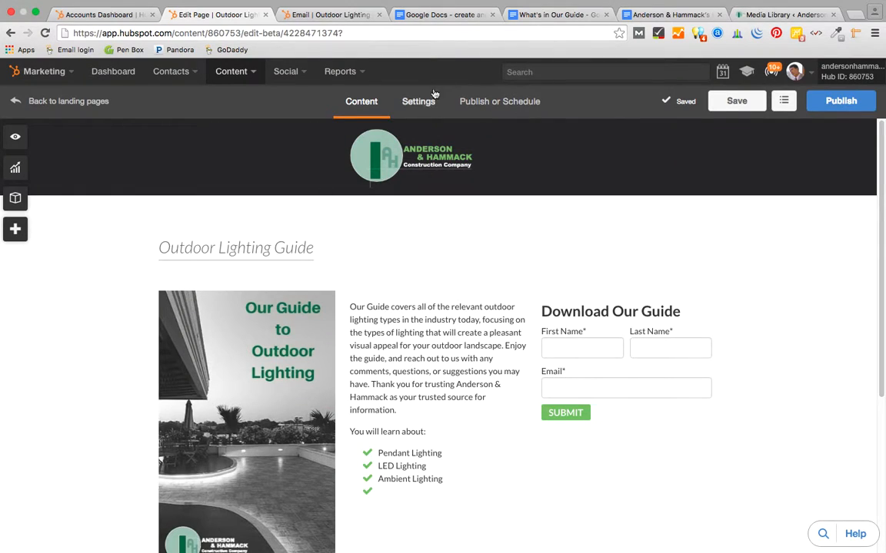
left_click(419, 103)
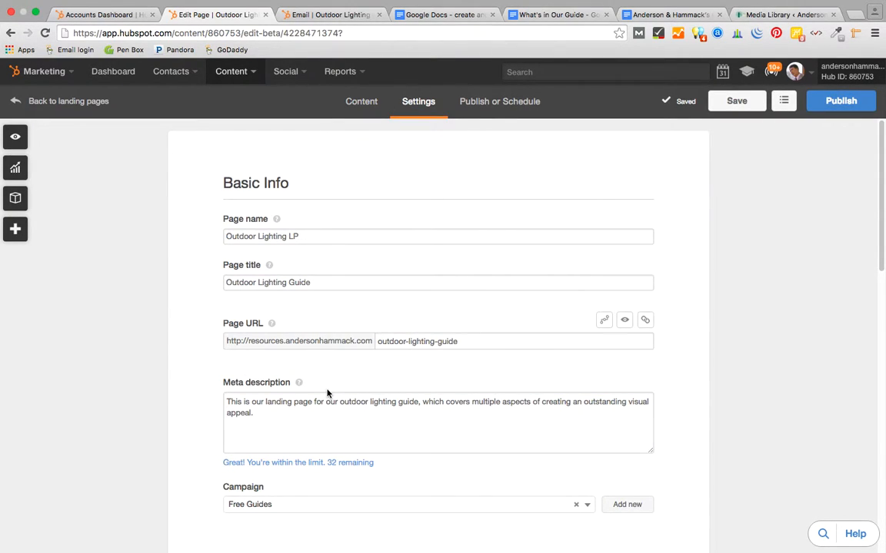
scroll(327, 394, "down", 5)
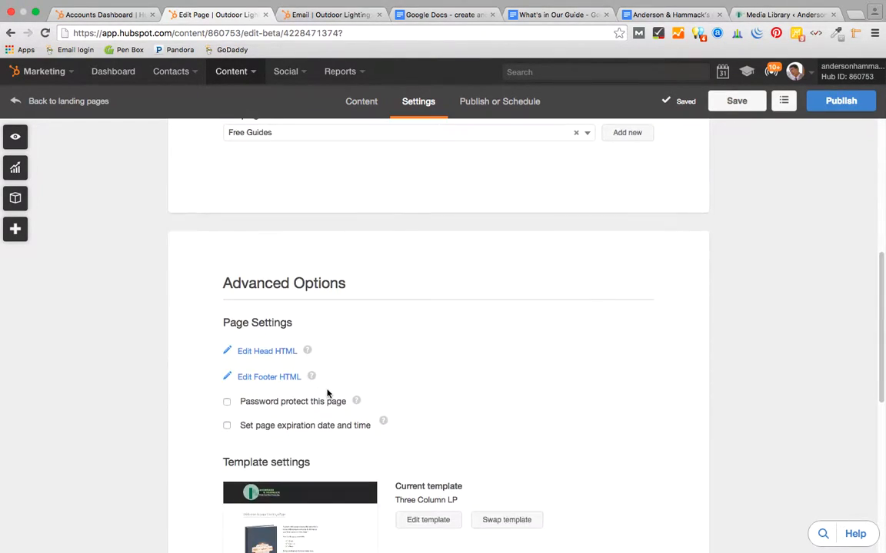
scroll(327, 394, "down", 3)
scroll(326, 394, "up", 8)
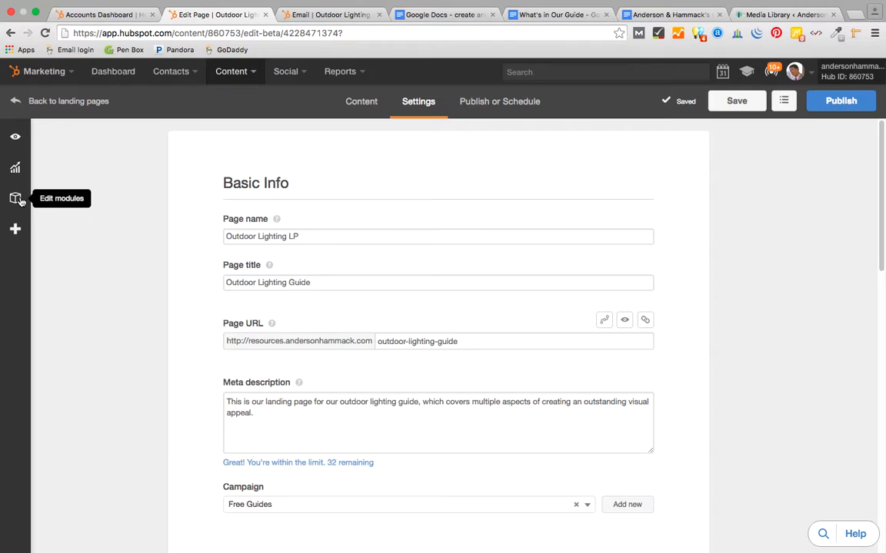
- Make the Sidebar Form send the Outdoor Lighting download follow-up email and save the form
left_click(17, 199)
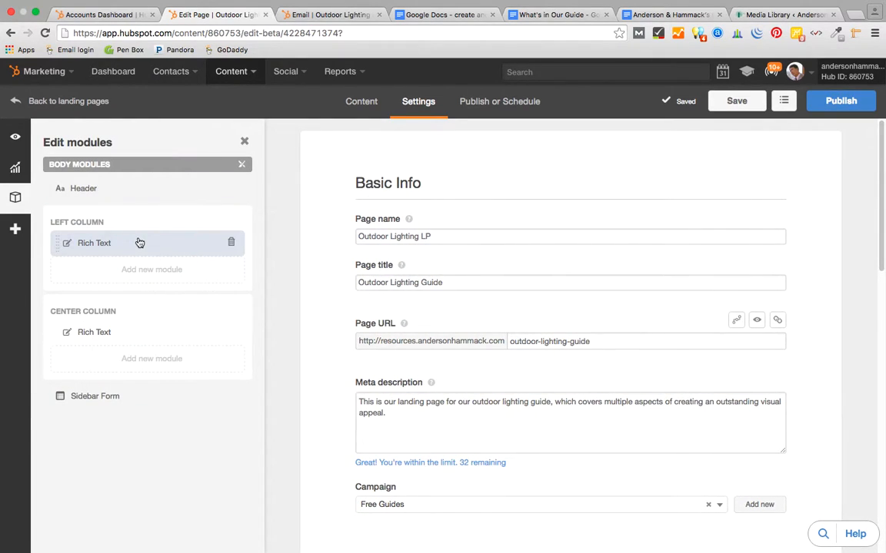
left_click(110, 400)
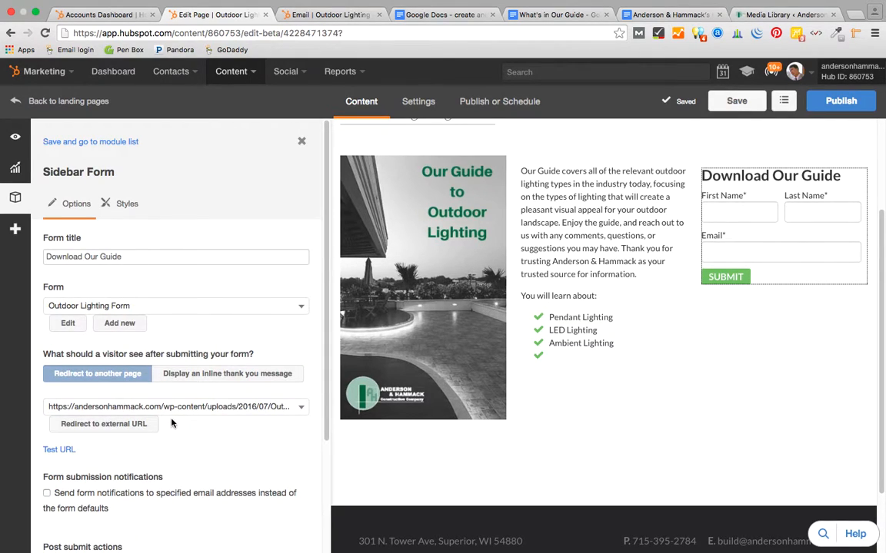
scroll(172, 423, "down", 4)
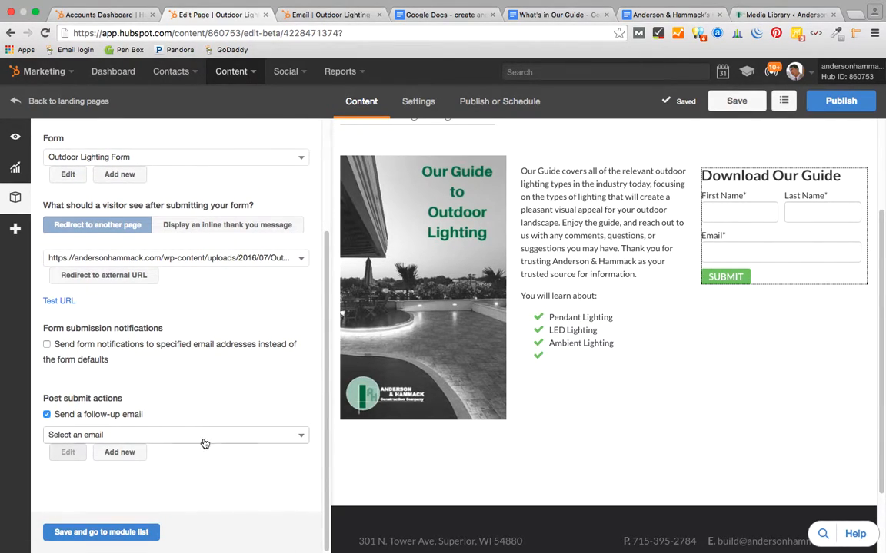
left_click(303, 437)
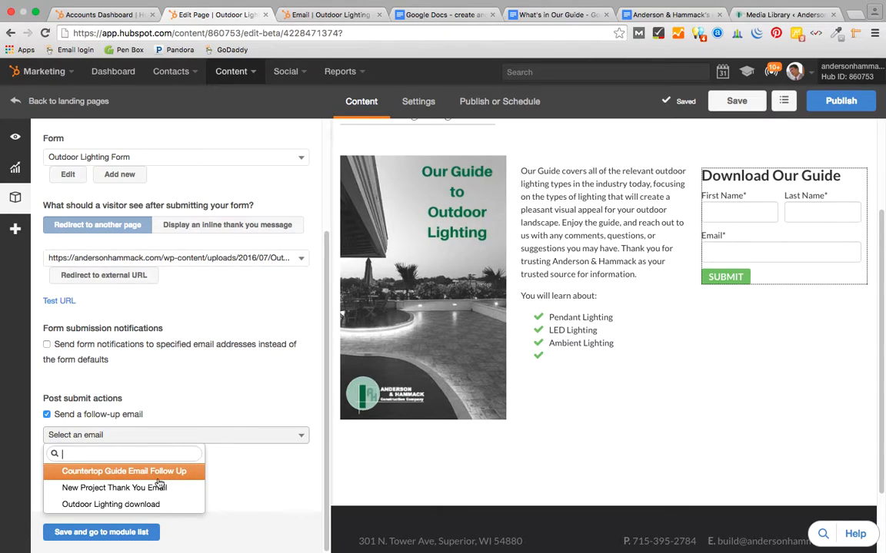
left_click(154, 504)
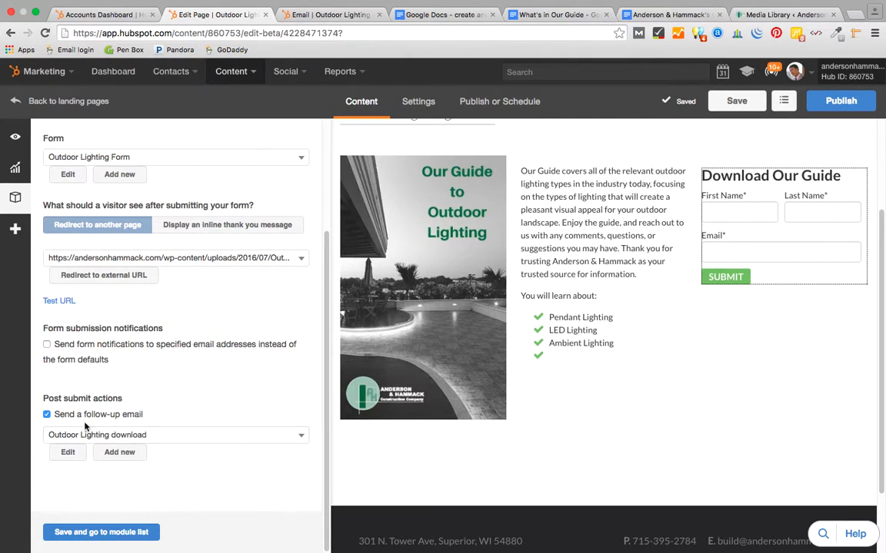
left_click(119, 540)
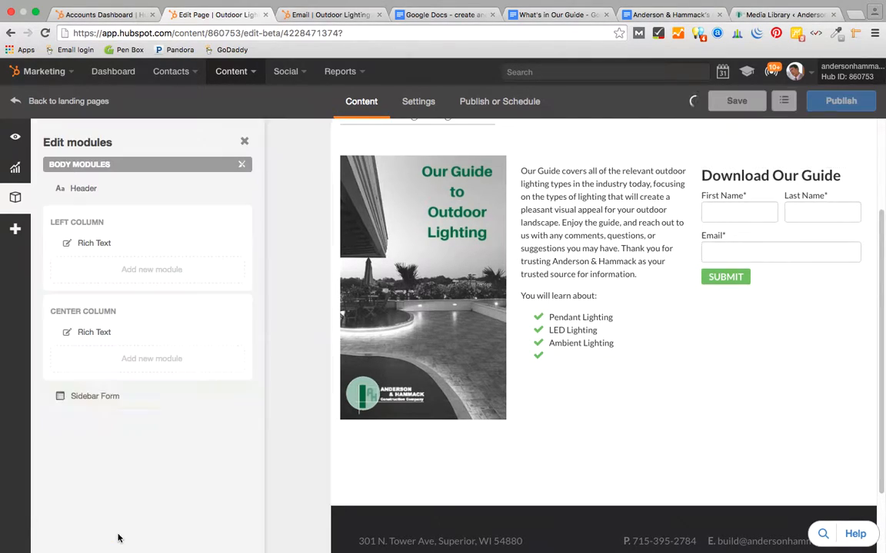
- Check the optimizer's page title and meta description, then start publishing the landing page
left_click(14, 170)
left_click(112, 320)
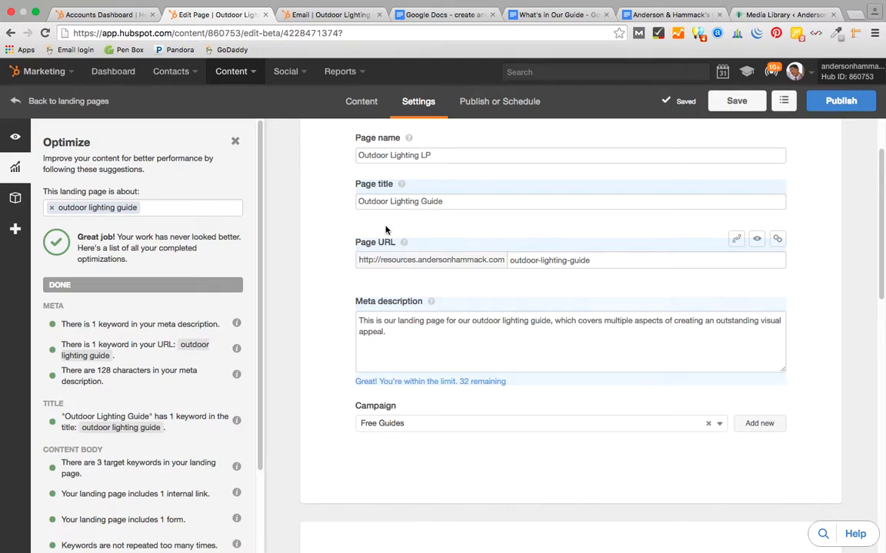
scroll(386, 230, "up", 2)
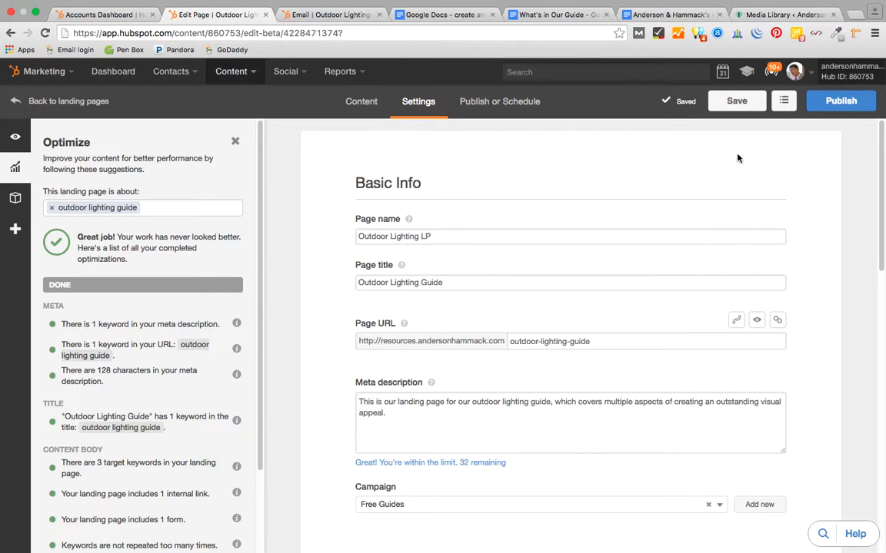
left_click(841, 103)
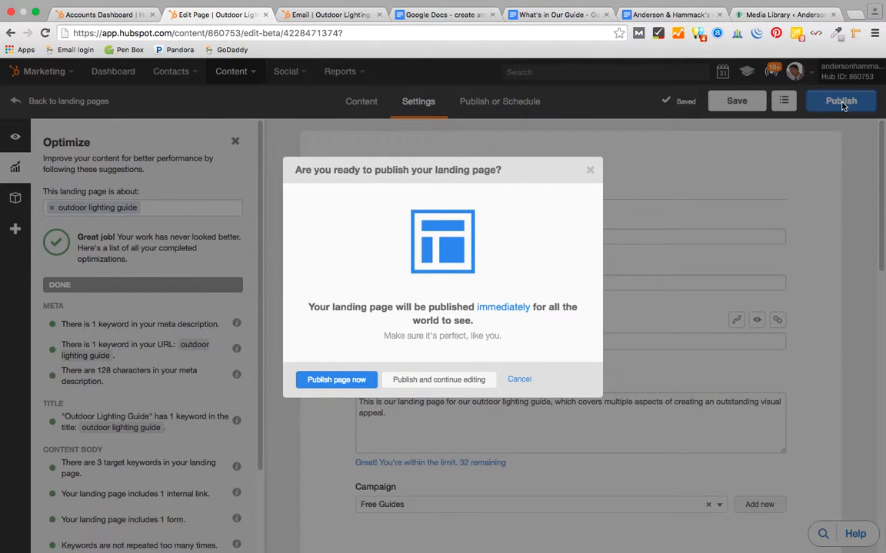
- Publish the landing page now and select its live outdoor-lighting-guide URL
left_click(336, 380)
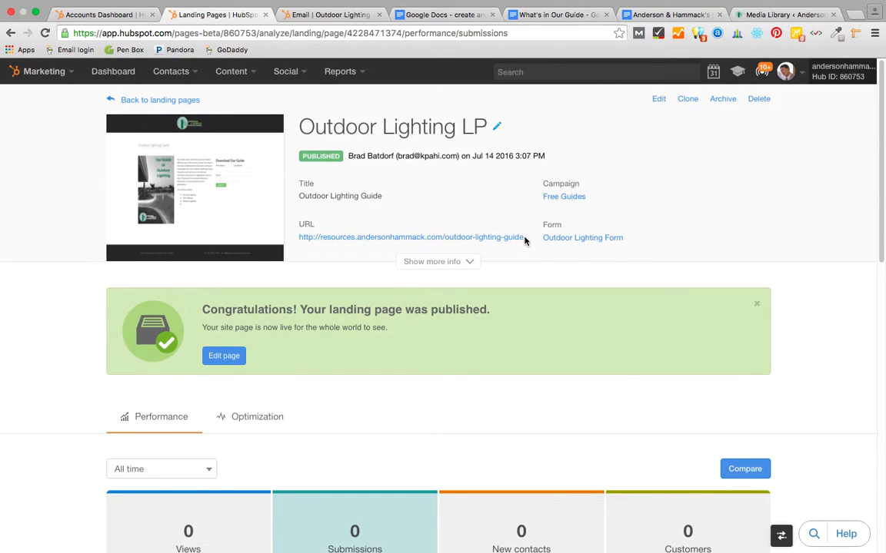
left_click_drag(524, 240, 302, 243)
key("ctrl+c")
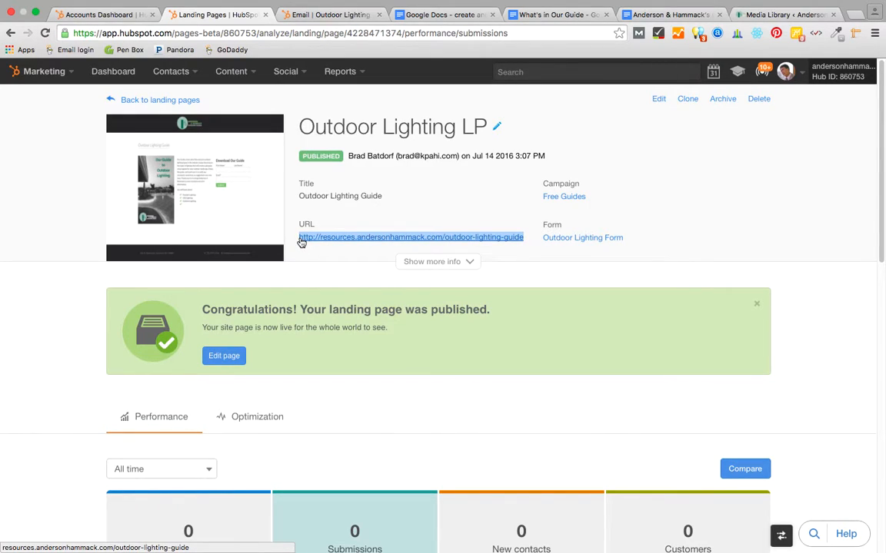
- Go through the Content menu to the Calls-to-Action dashboard
left_click(181, 73)
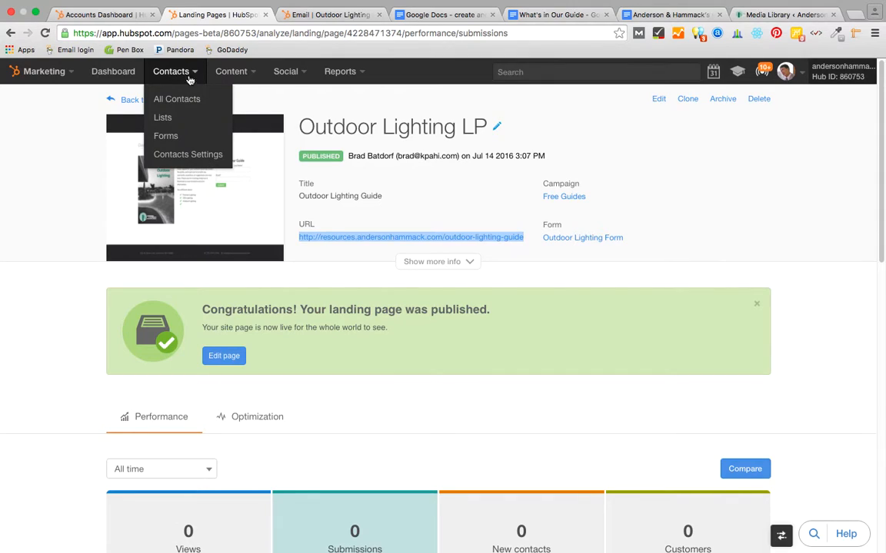
left_click(229, 74)
left_click(225, 156)
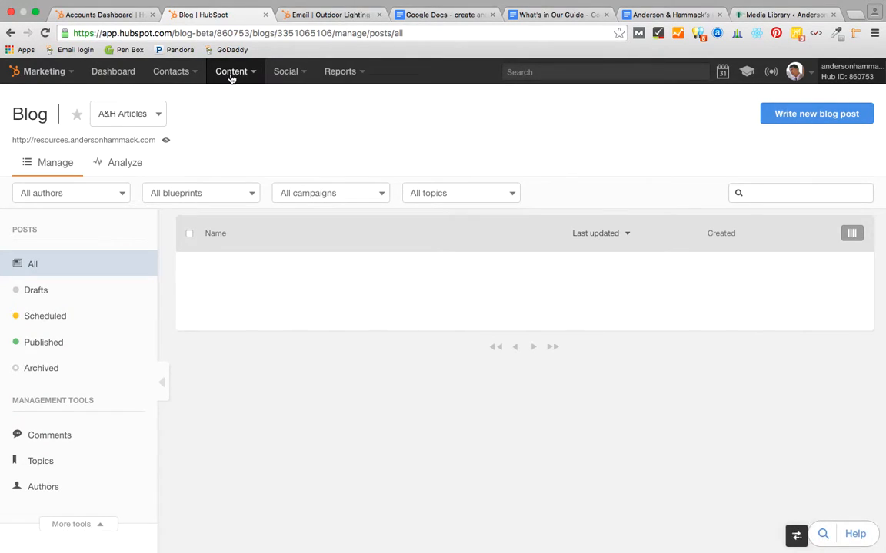
left_click(230, 75)
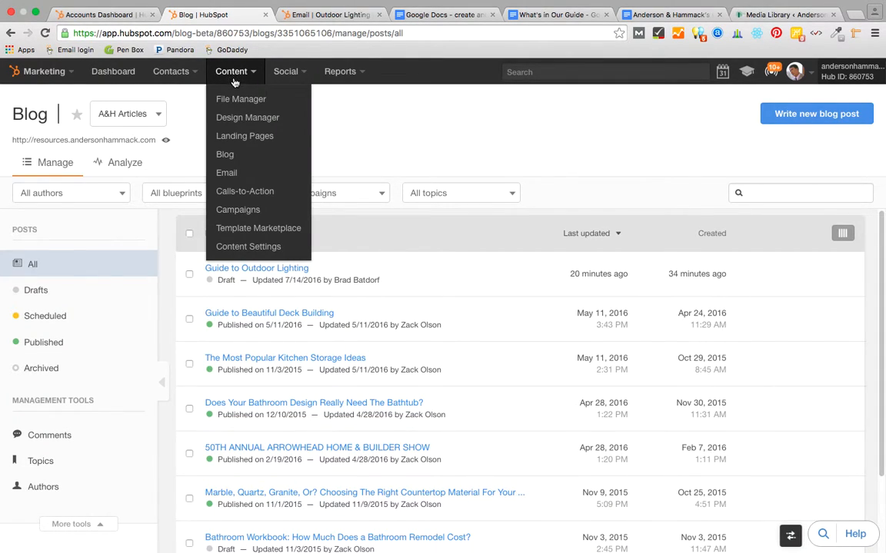
left_click(235, 195)
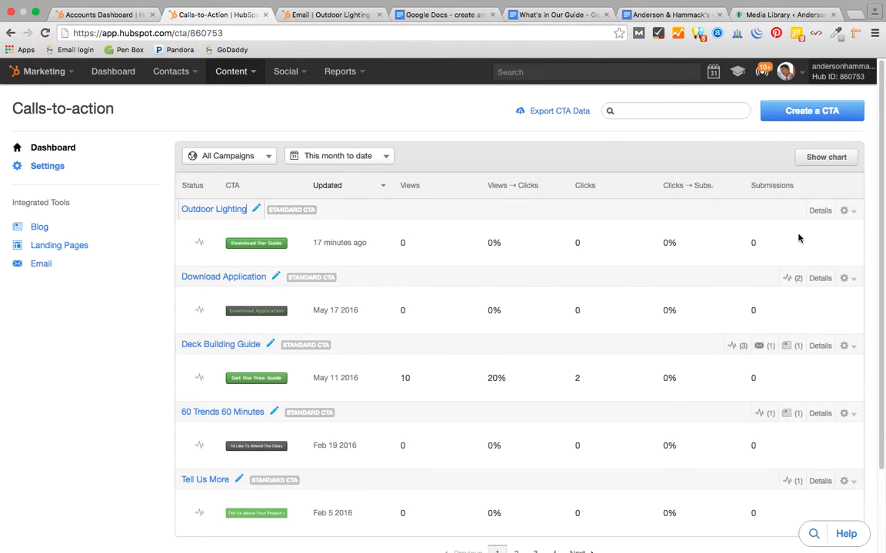
- Replace the Outdoor Lighting CTA's google.com link with the outdoor-lighting-guide landing page URL and update it
left_click(844, 211)
left_click(830, 237)
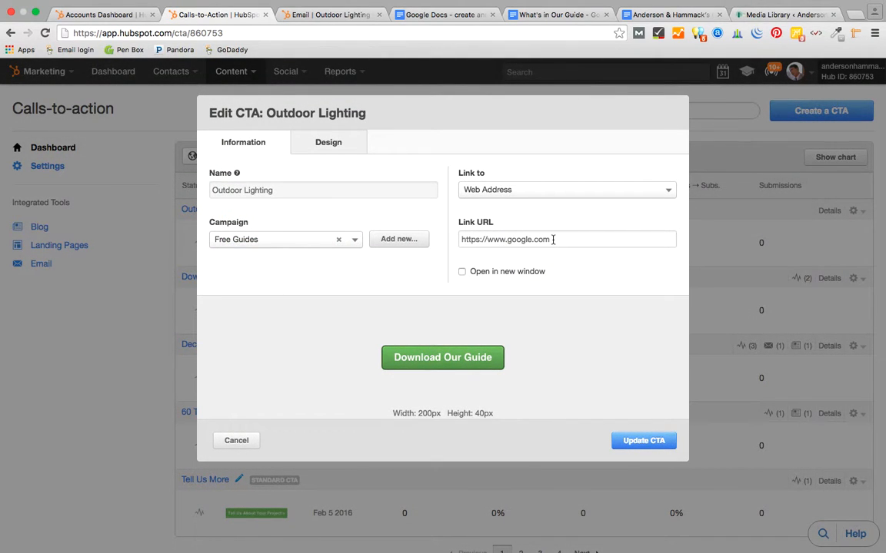
left_click_drag(553, 240, 449, 237)
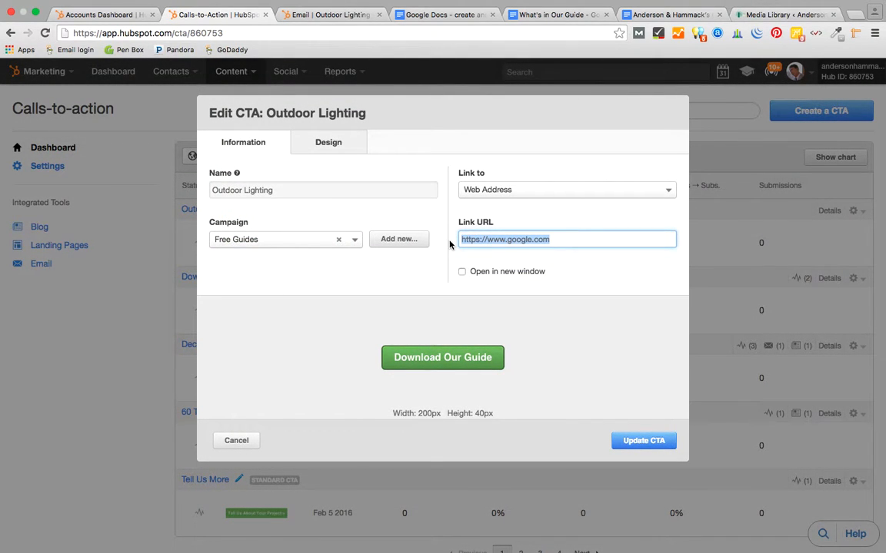
key("ctrl+v")
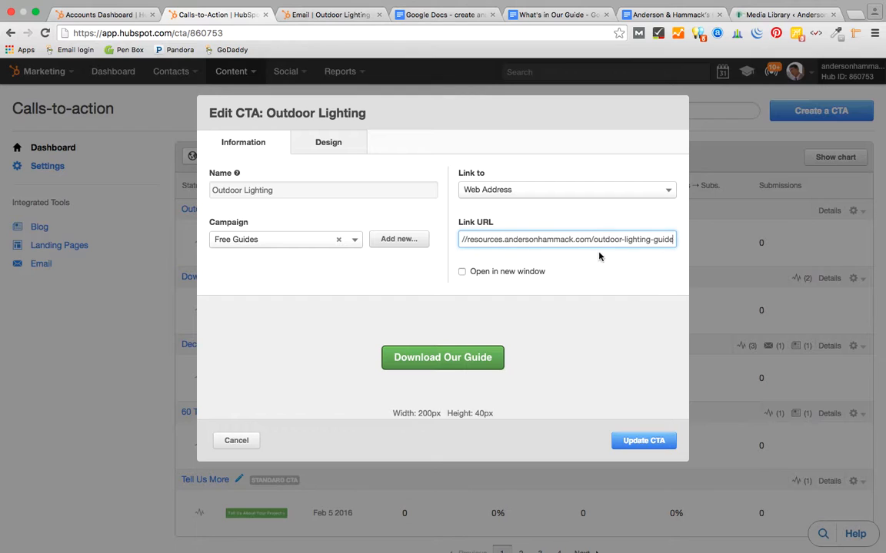
left_click(635, 442)
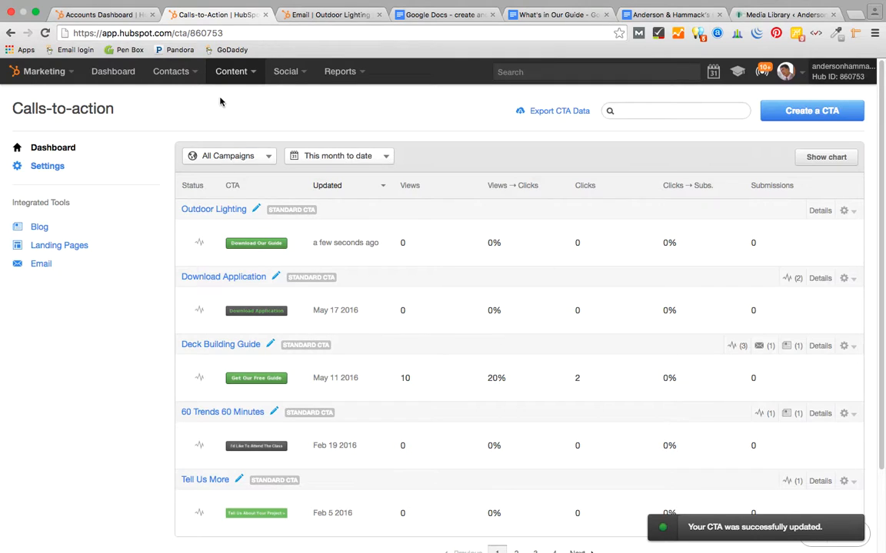
left_click(218, 74)
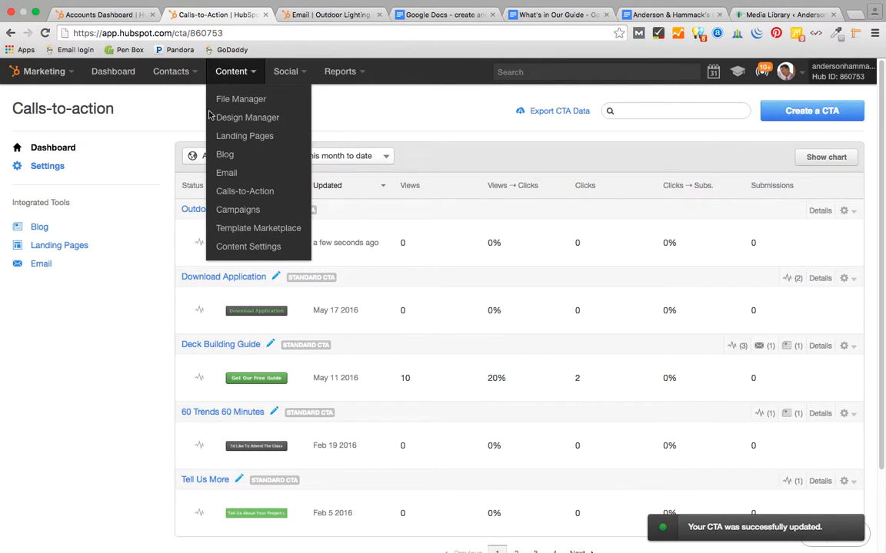
- Open the Guide to Outdoor Lighting post and place the cursor below the intro paragraph
left_click(223, 155)
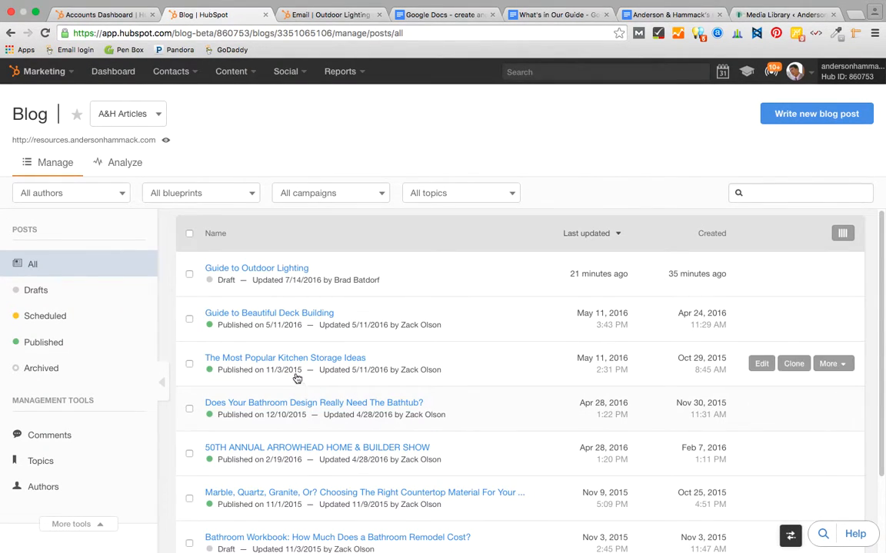
left_click(291, 269)
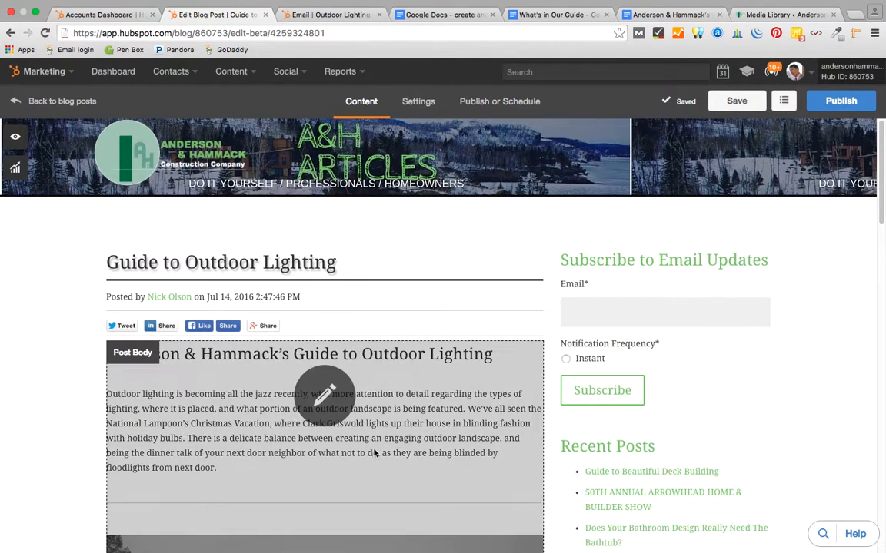
scroll(409, 461, "down", 5)
scroll(409, 462, "down", 2)
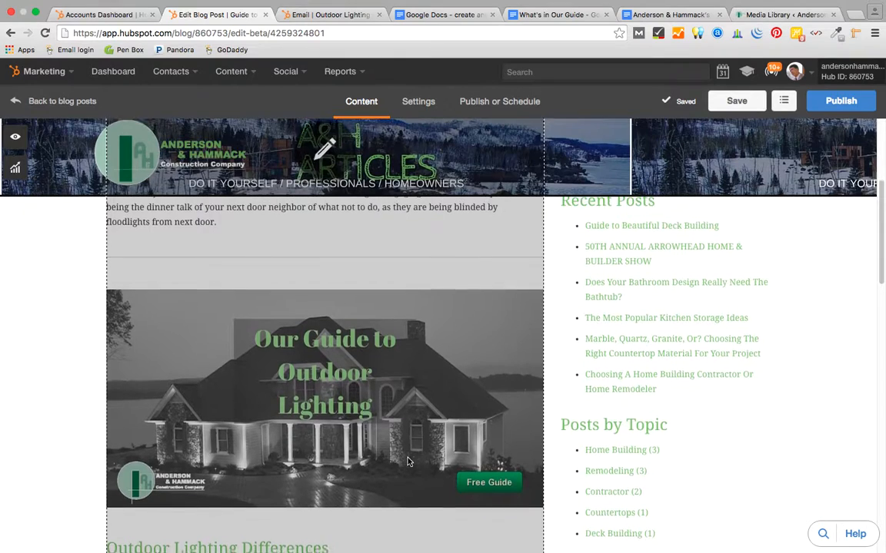
scroll(409, 461, "up", 4)
scroll(335, 238, "down", 2)
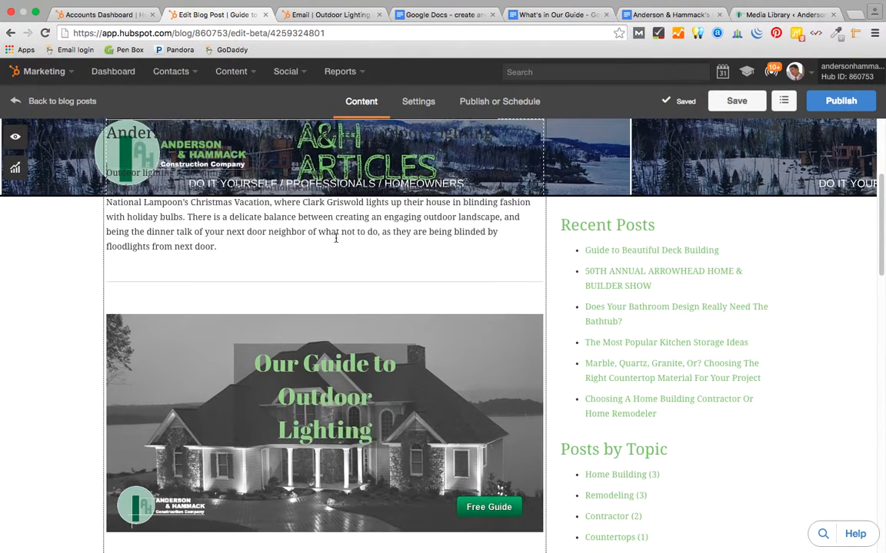
left_click(310, 265)
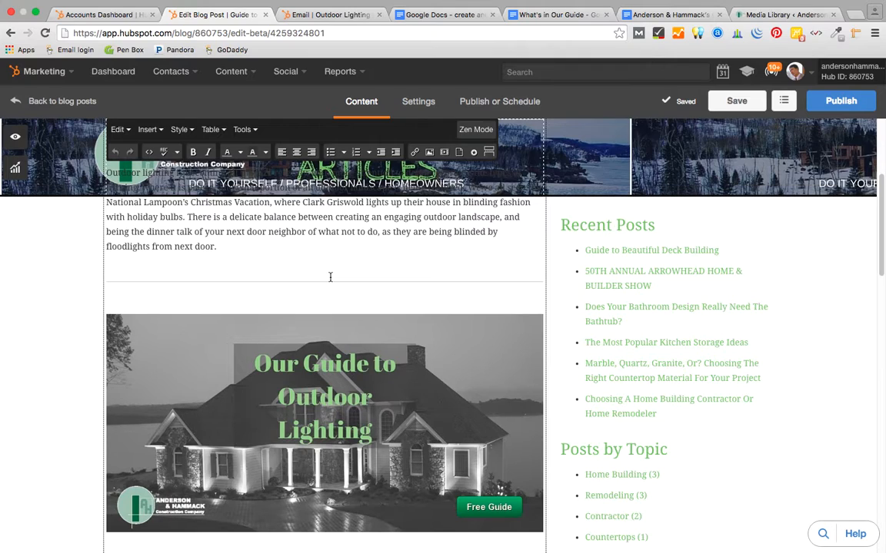
- Insert the Outdoor Lighting call-to-action there and centre the Download Our Guide button
left_click(473, 152)
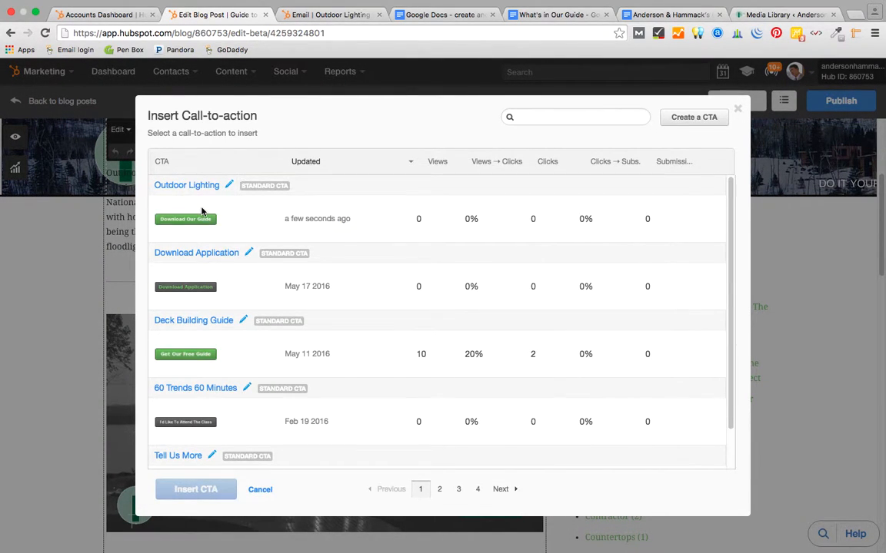
left_click(201, 213)
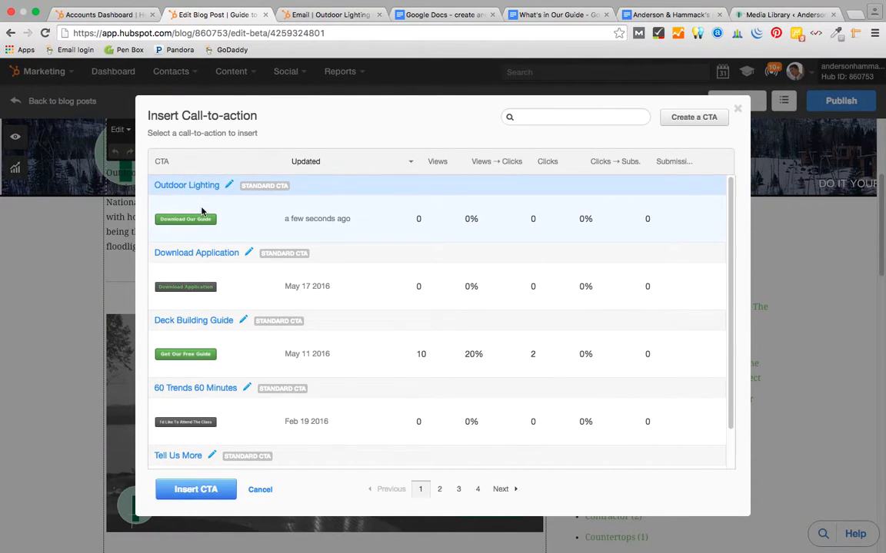
left_click(182, 491)
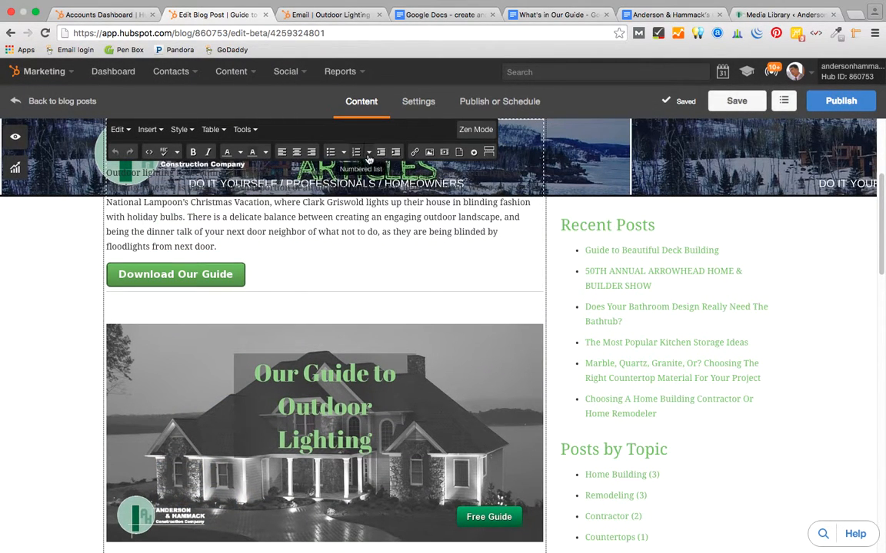
left_click(298, 153)
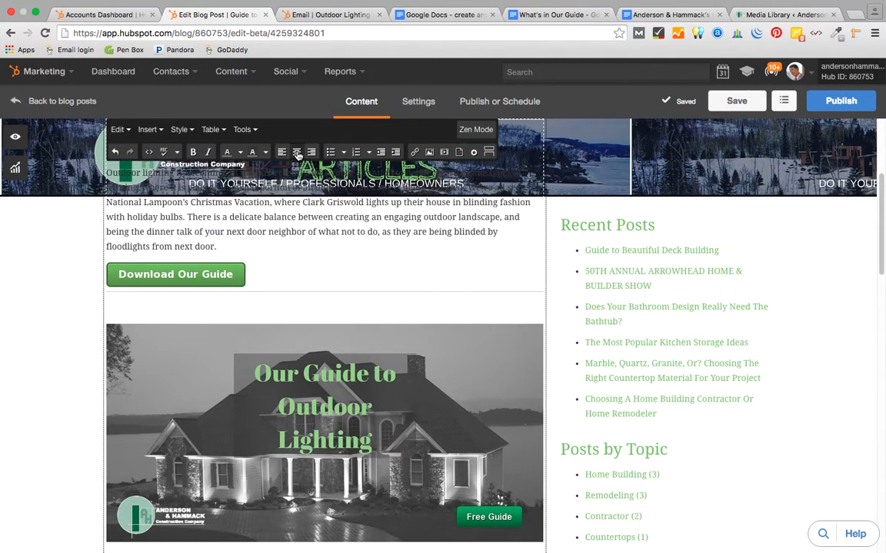
left_click(220, 278)
left_click(337, 257)
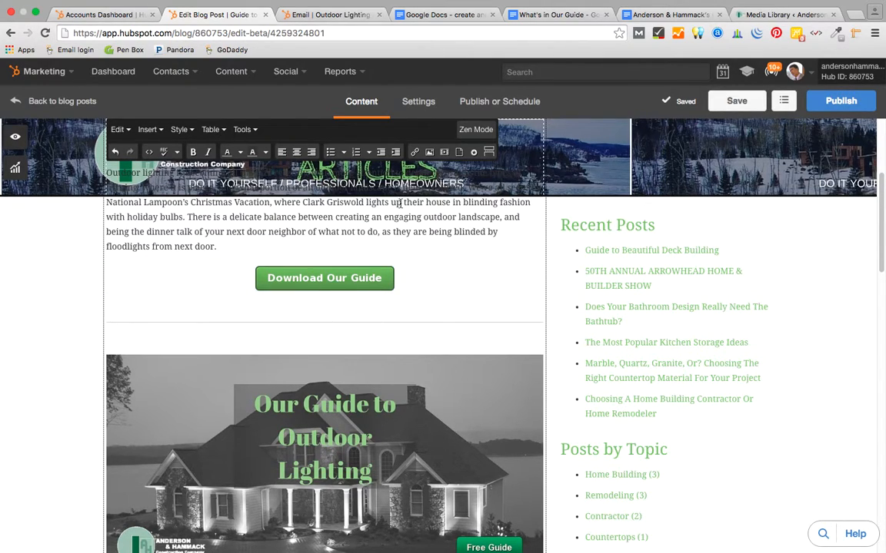
left_click(300, 14)
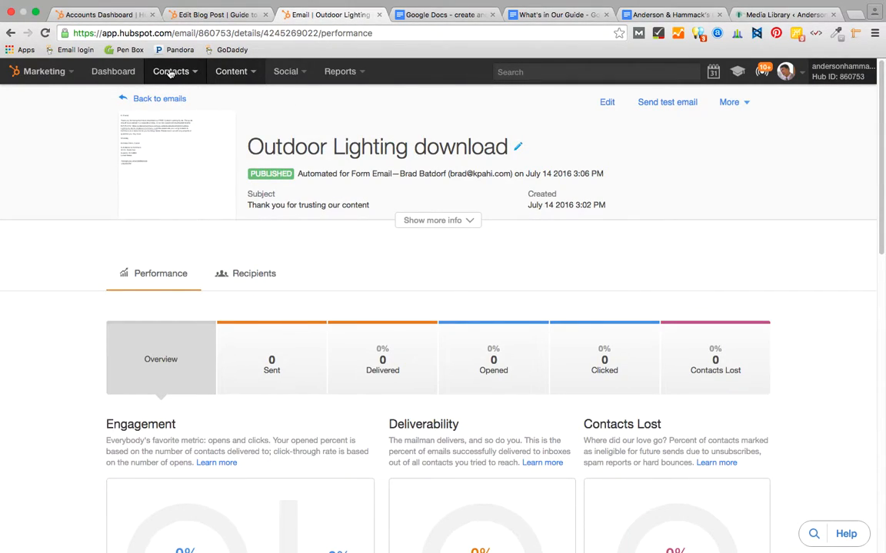
left_click(234, 74)
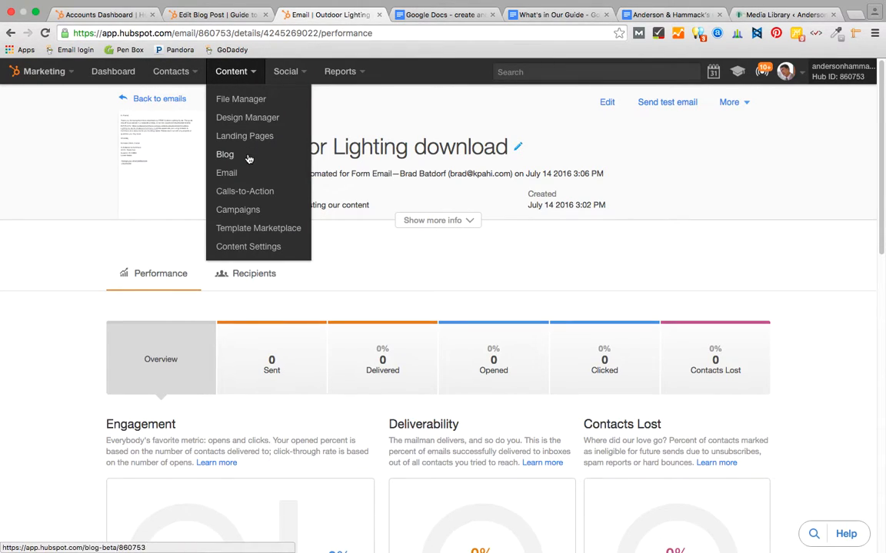
- Open the Outdoor Lighting CTA editor and copy its outdoor-lighting-guide Link URL
left_click(246, 193)
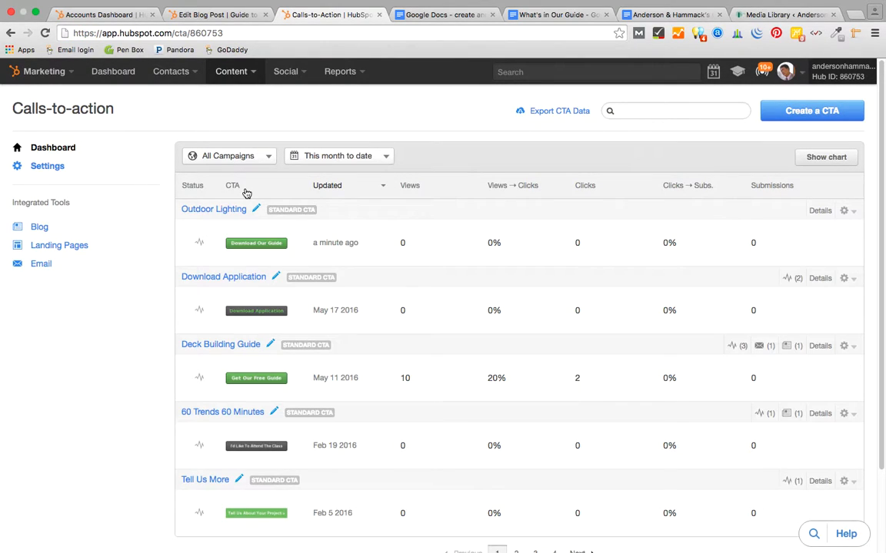
left_click(847, 212)
left_click(830, 237)
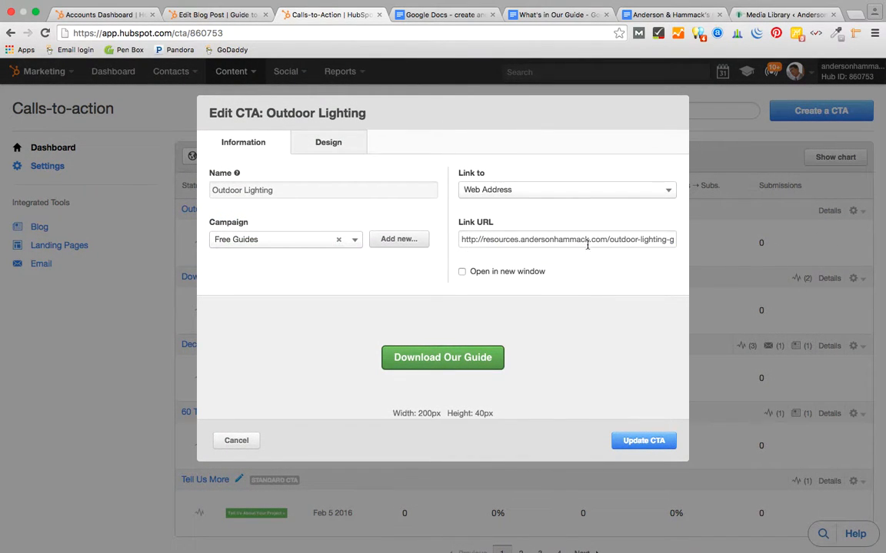
left_click(587, 240)
left_click_drag(461, 240, 716, 238)
left_click(631, 242)
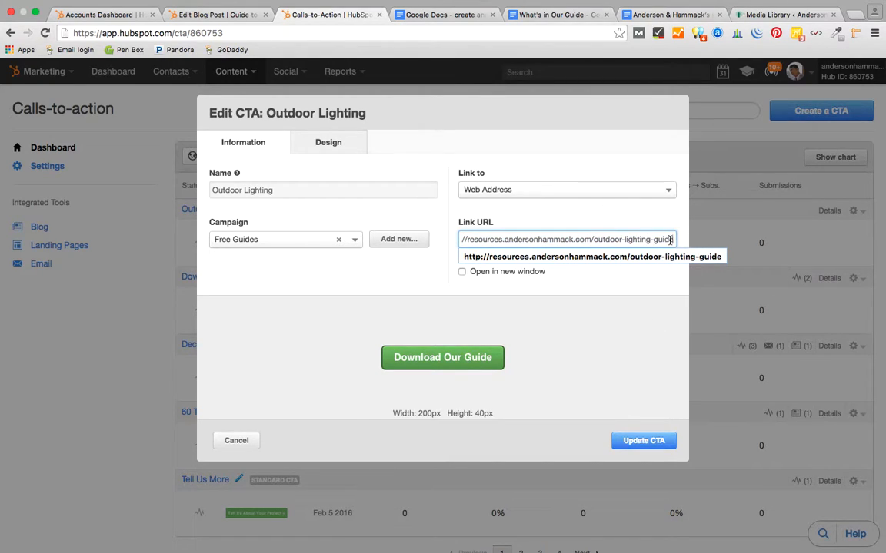
left_click_drag(673, 239, 460, 239)
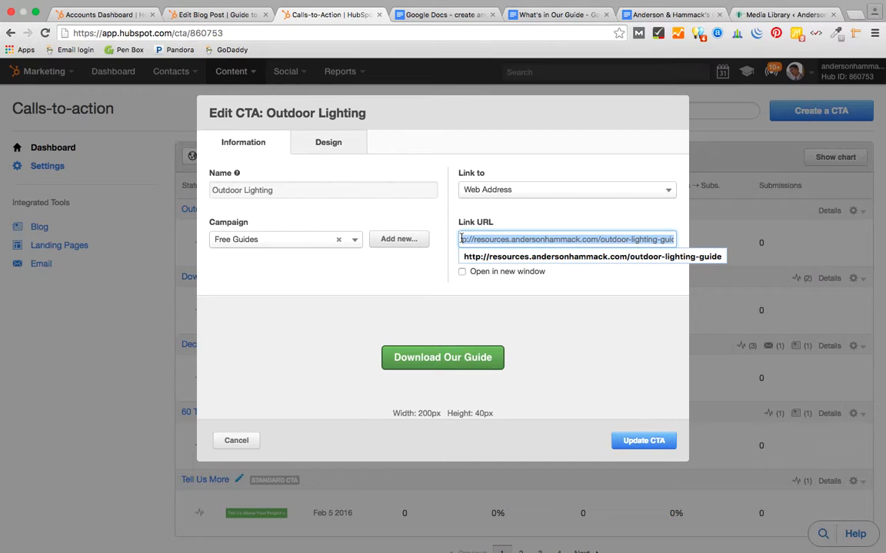
left_click(653, 240)
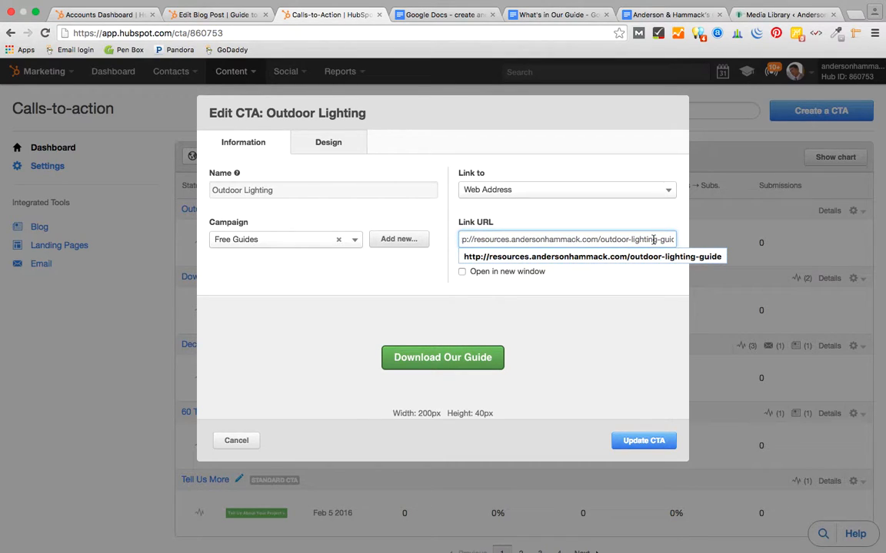
key("Right")
key("Right")
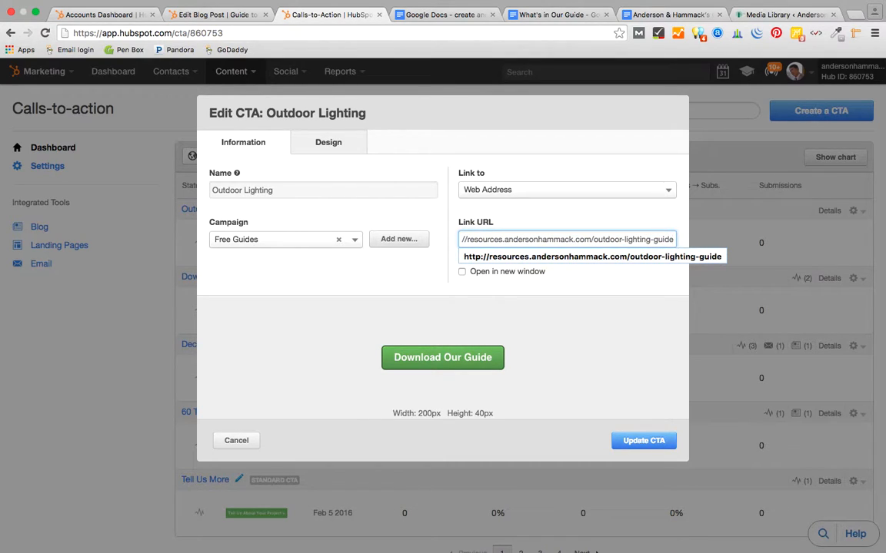
left_click_drag(673, 240, 444, 239)
key("ctrl+c")
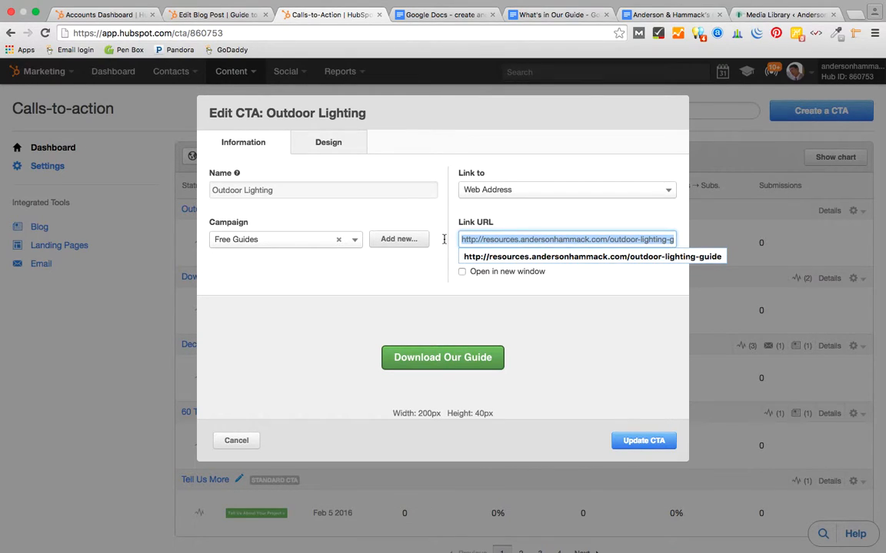
- Paste the guide address below the CTA and turn it into a relative link
left_click(200, 17)
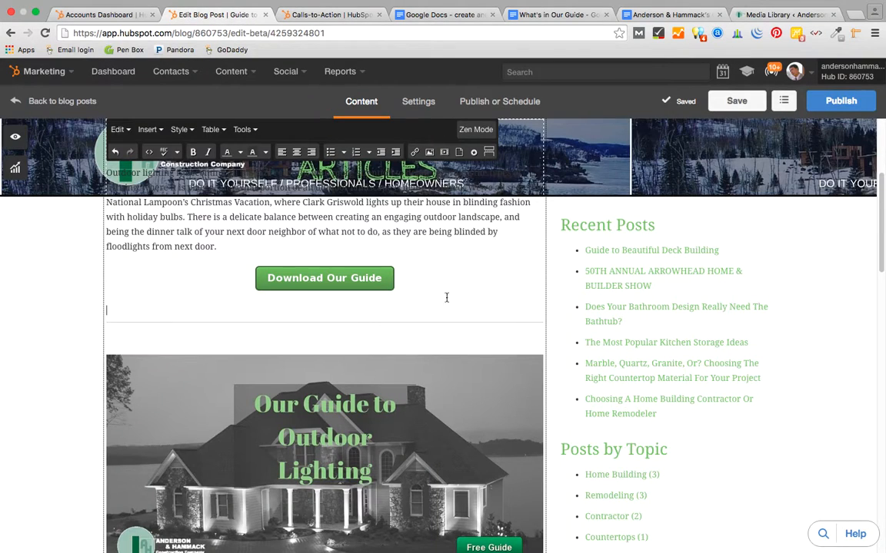
left_click(314, 323)
key("ctrl+v")
left_click_drag(366, 310, 120, 303)
key("super+c")
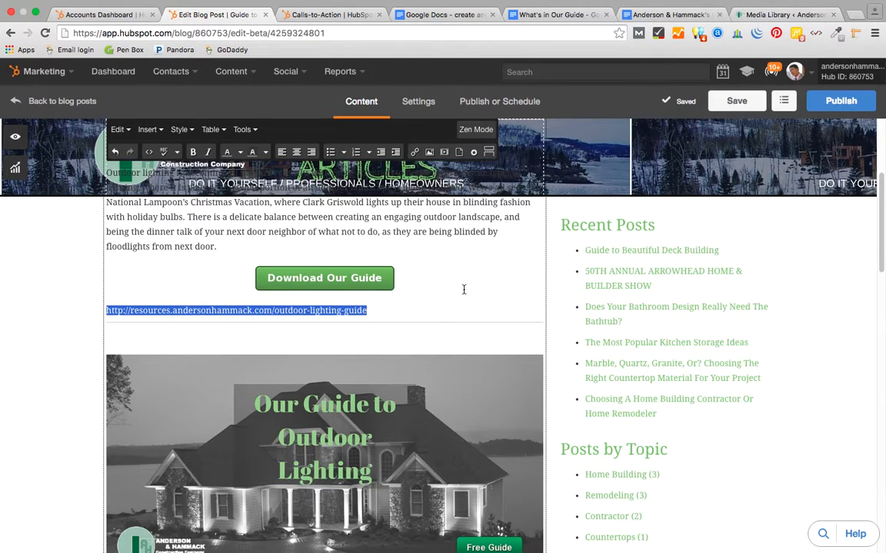
left_click(415, 157)
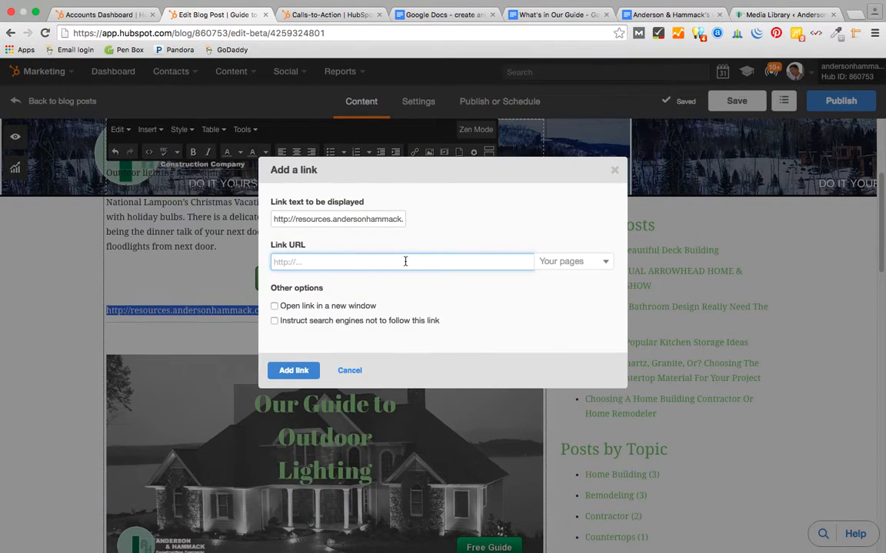
left_click(405, 261)
key("super+v")
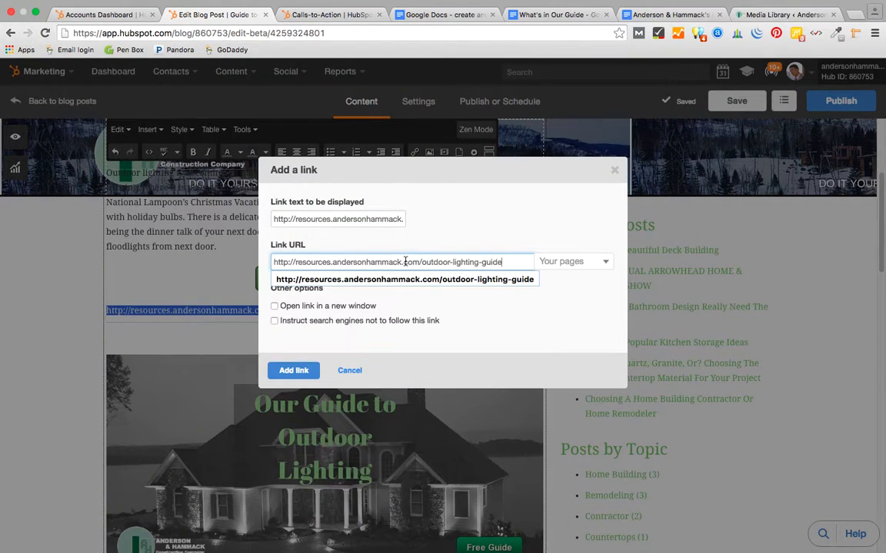
left_click(492, 315)
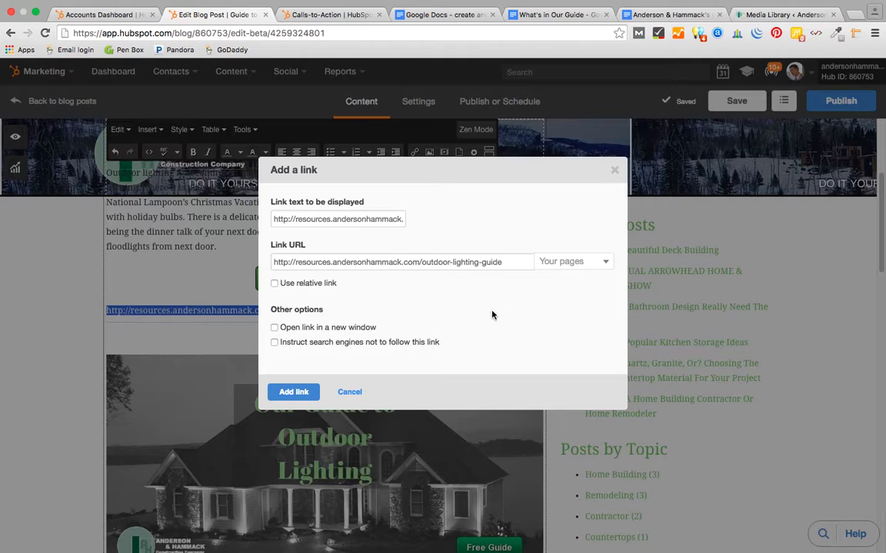
left_click(274, 284)
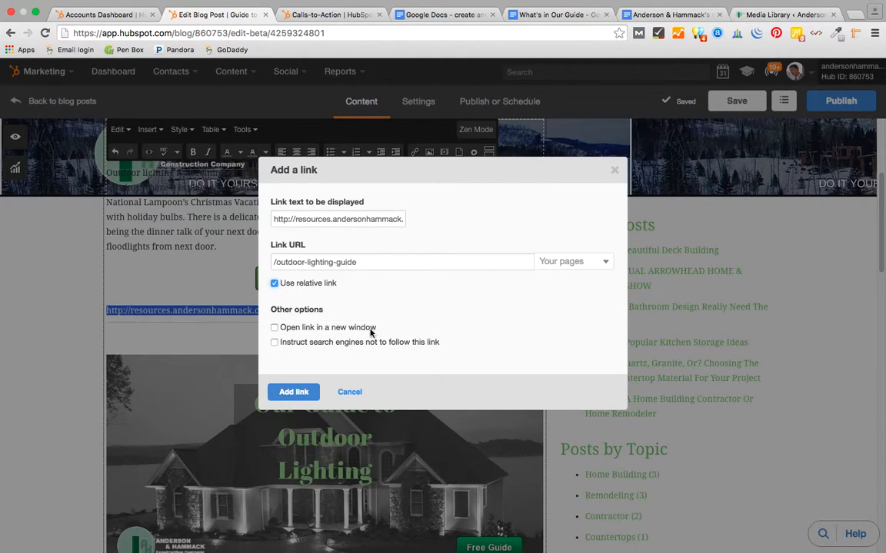
left_click(289, 392)
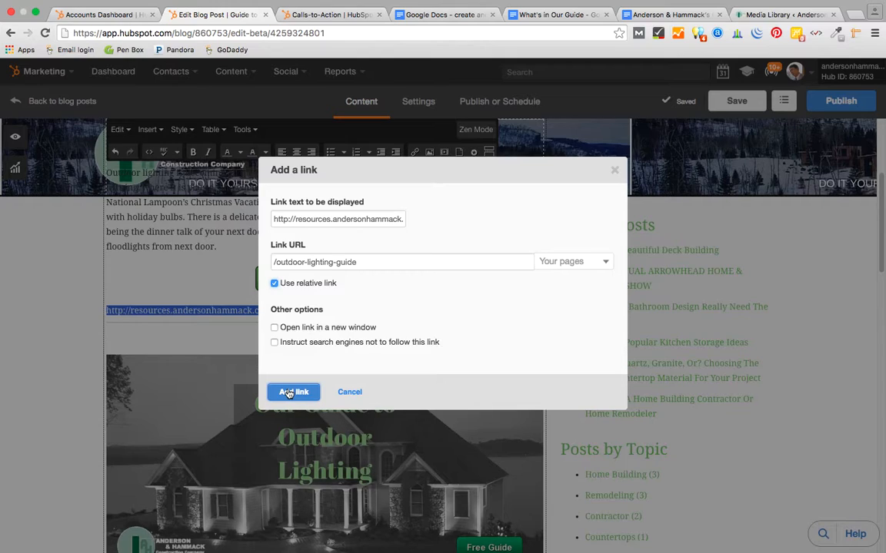
- Change the link's text to 'Download Our Outdoor Lighting Guide'
left_click_drag(274, 218, 485, 235)
type("Download Our Outdoor")
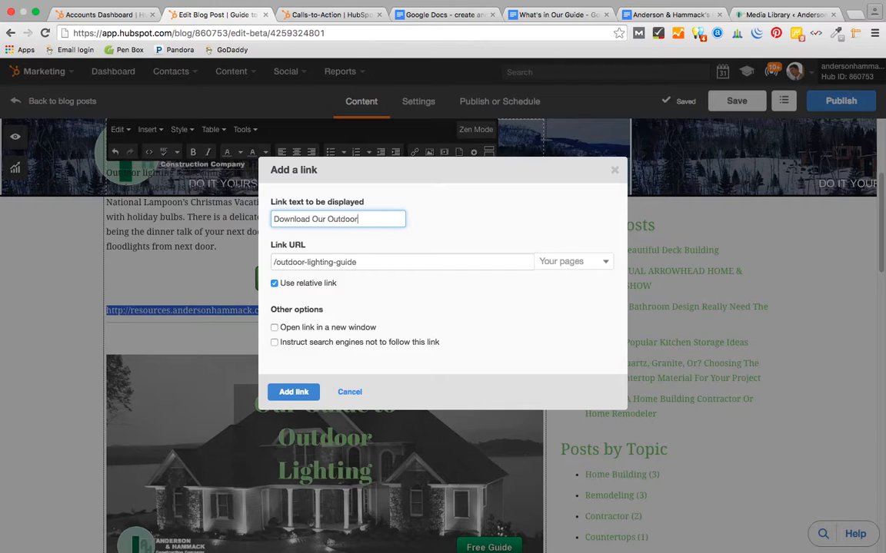
type("Lighting Guide")
left_click(292, 393)
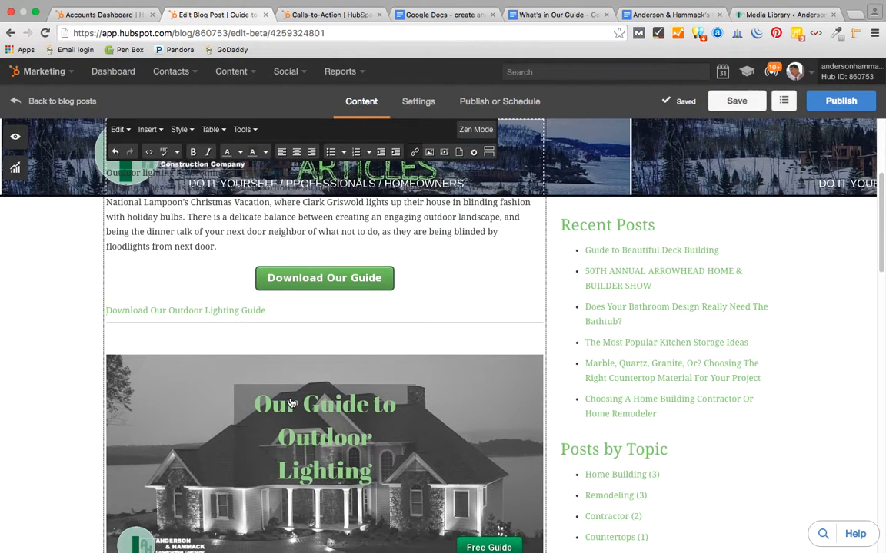
- Try centring the new link text and view its link details
left_click_drag(262, 312, 107, 308)
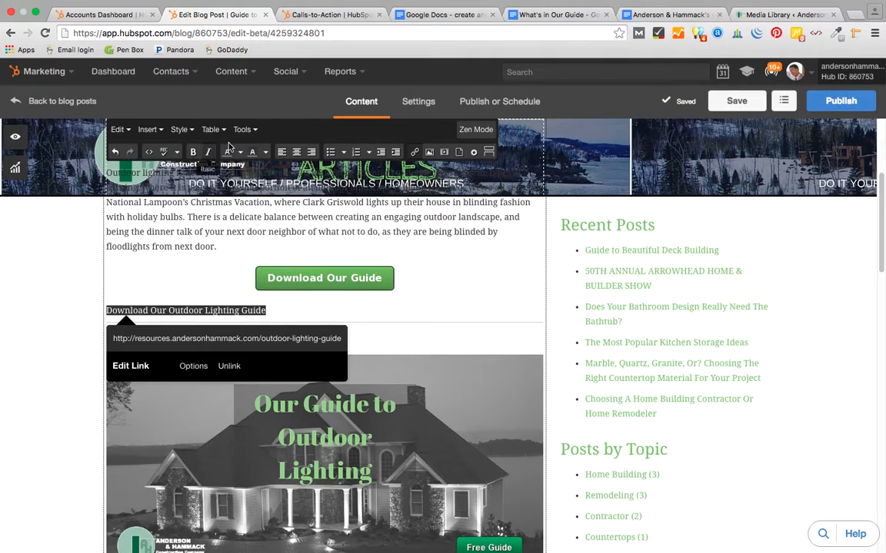
left_click(298, 156)
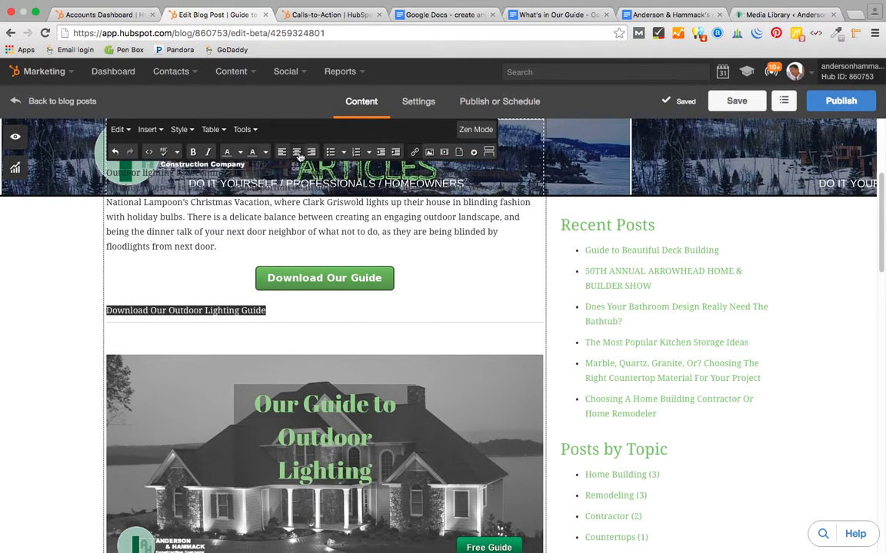
left_click(267, 310)
left_click_drag(268, 310, 103, 310)
left_click(108, 310)
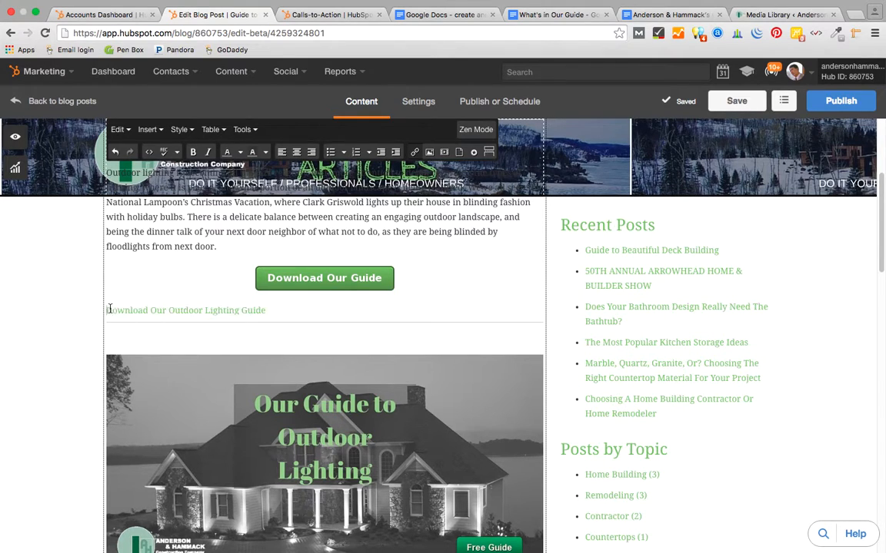
left_click(205, 310)
- Open the existing link's settings from the right-click menu and update it unchanged
left_click_drag(268, 312, 105, 312)
right_click(109, 312)
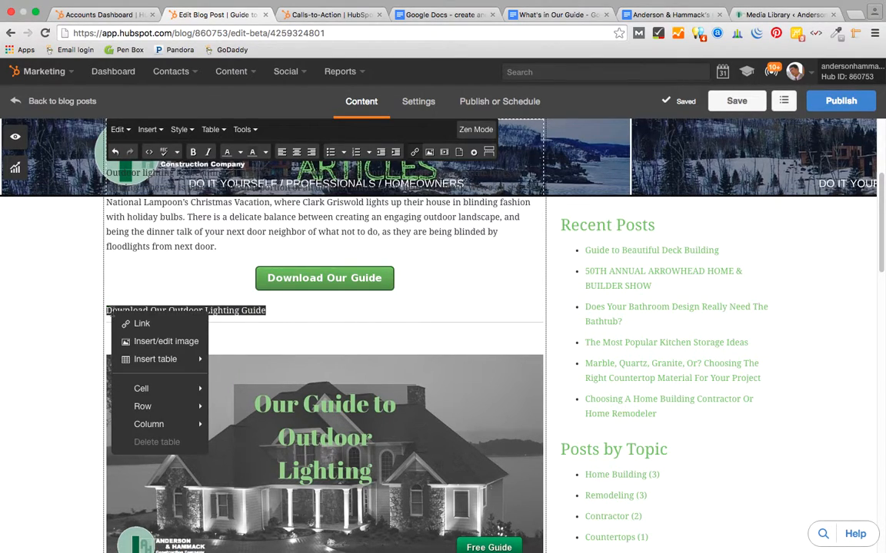
mouse_move(143, 360)
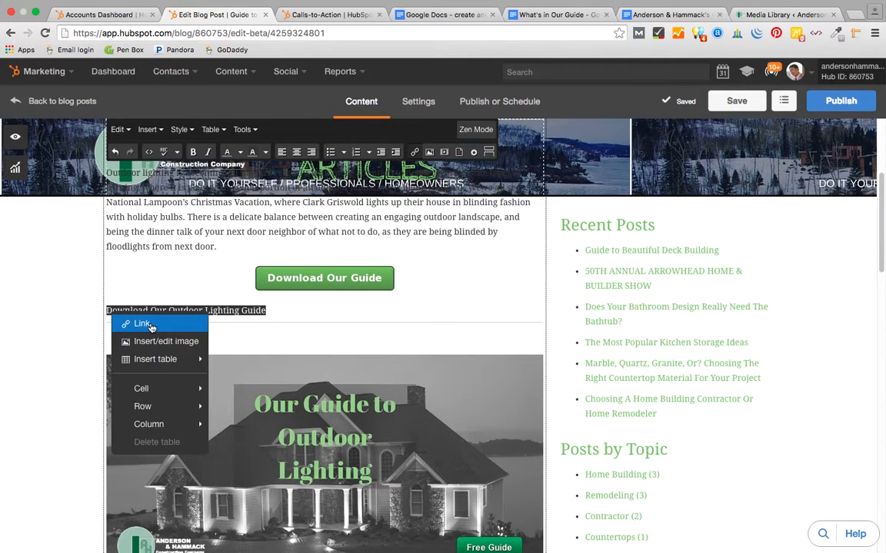
mouse_move(165, 395)
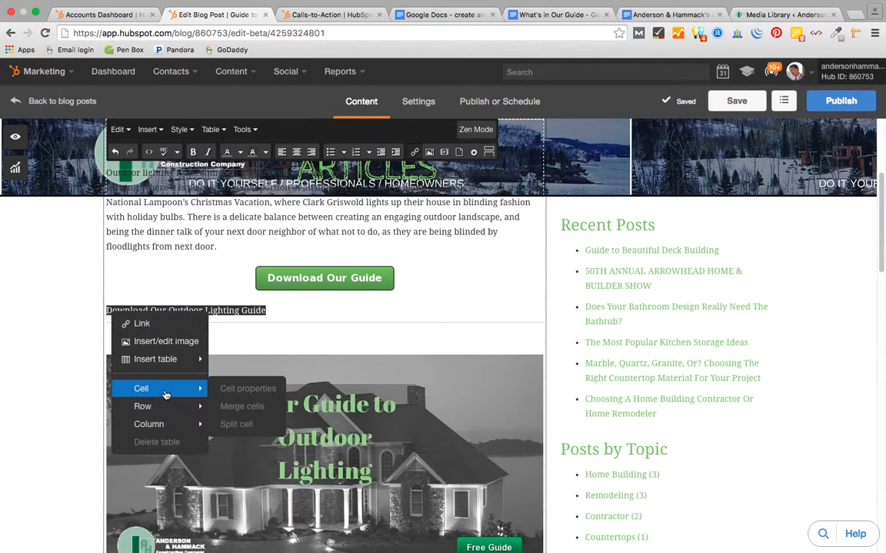
left_click(142, 323)
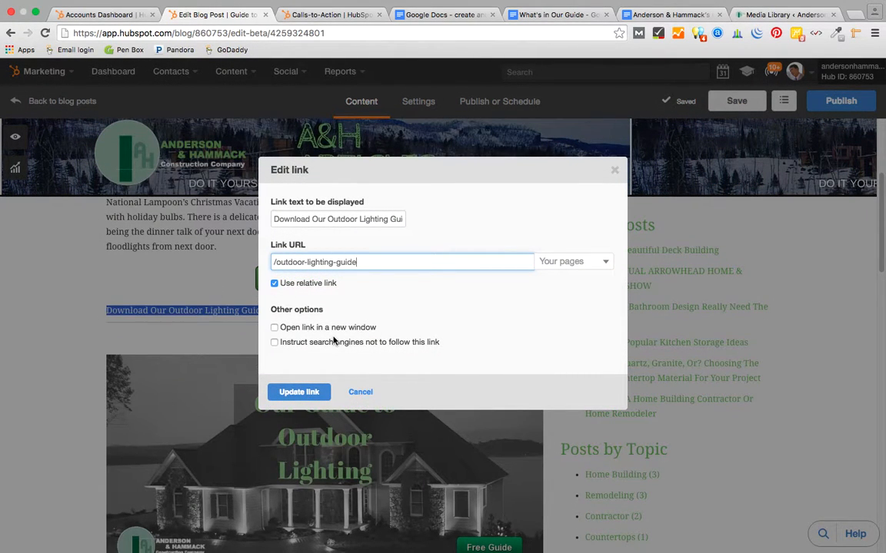
left_click(311, 393)
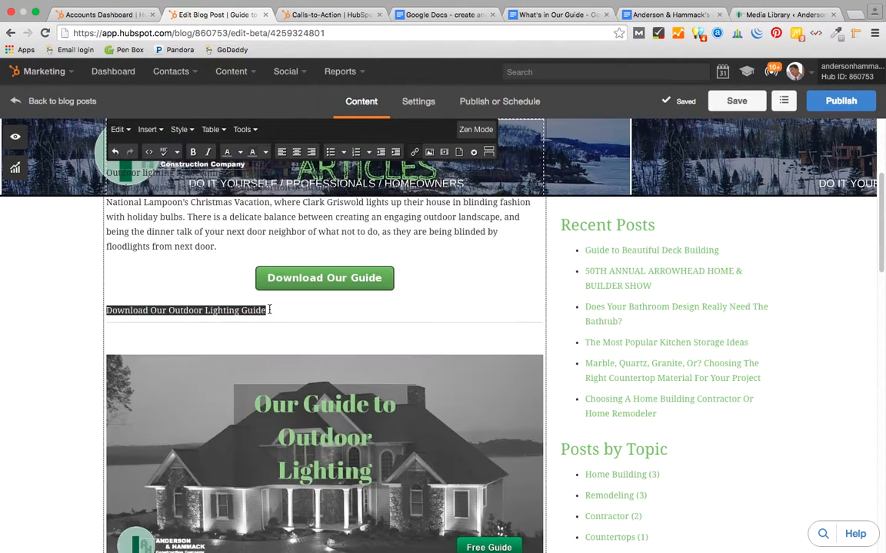
- Try centring the link once more, then delete the link text
left_click(173, 311)
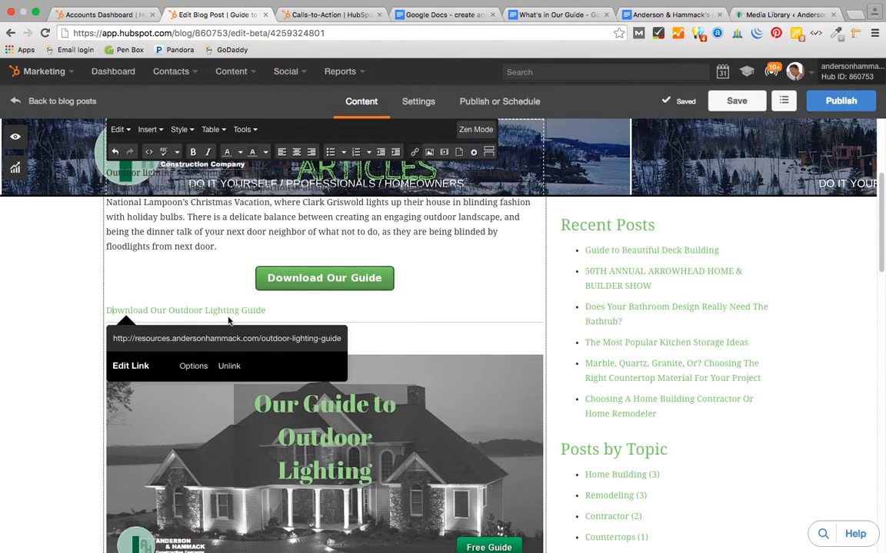
left_click_drag(267, 310, 111, 309)
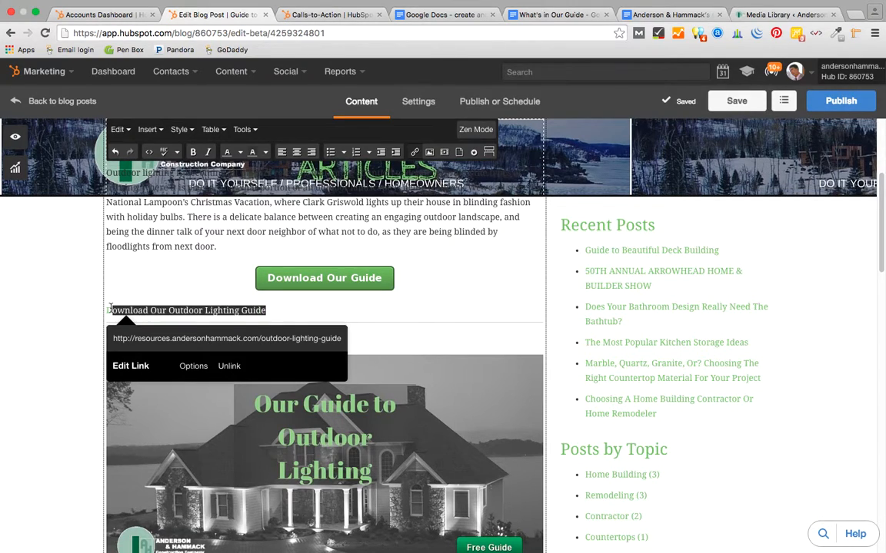
left_click(298, 156)
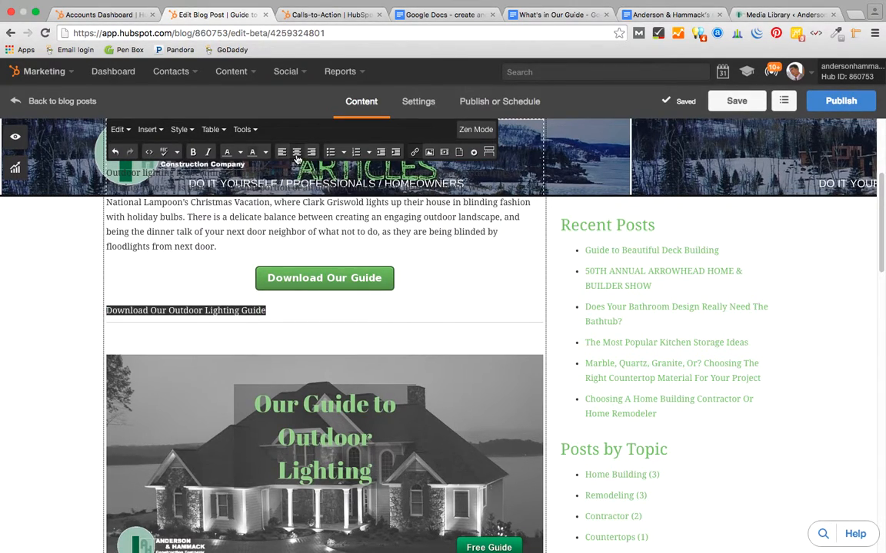
left_click(435, 365)
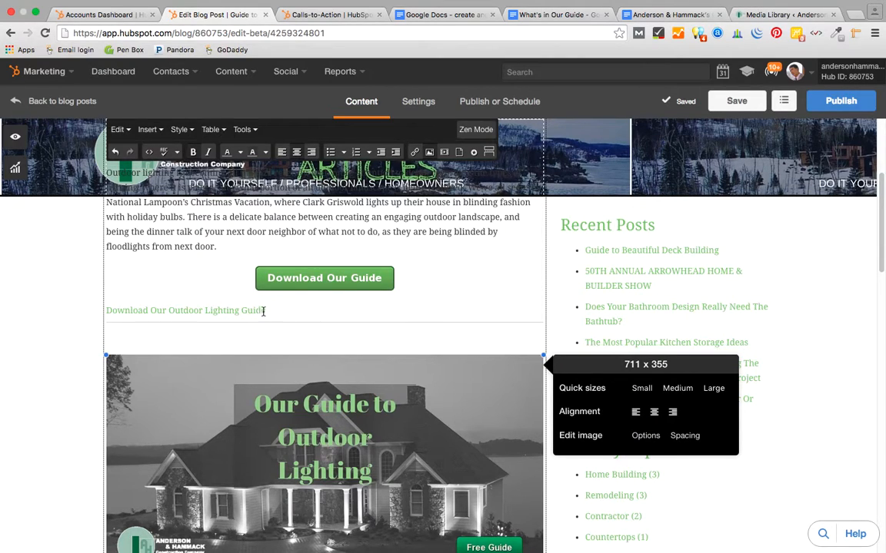
left_click_drag(269, 312, 93, 300)
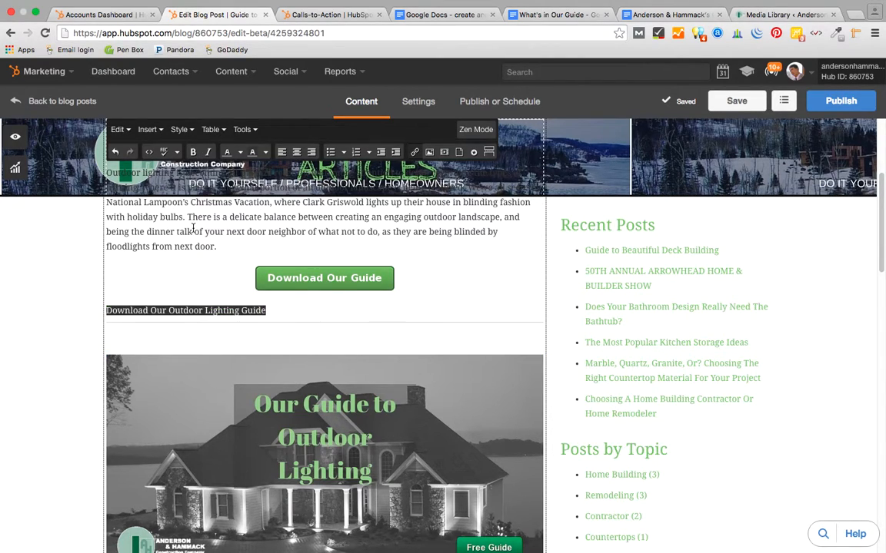
key("BackSpace")
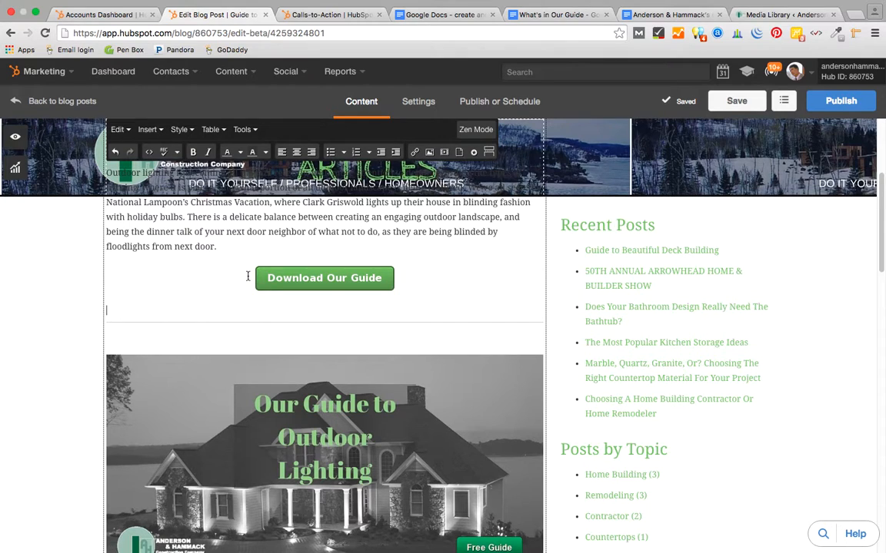
- Start a new centred empty line directly after the Download Our Guide button
left_click(297, 157)
scroll(344, 326, "down", 1)
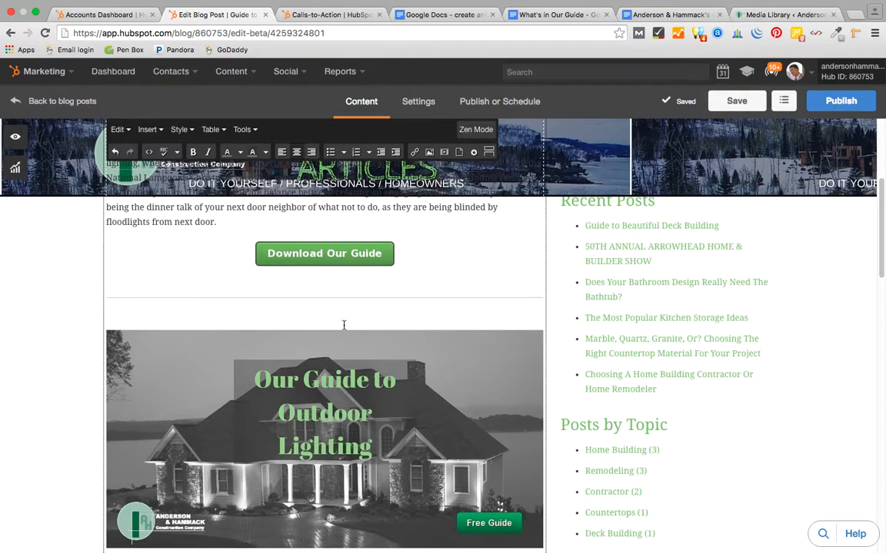
left_click(407, 262)
key("Return")
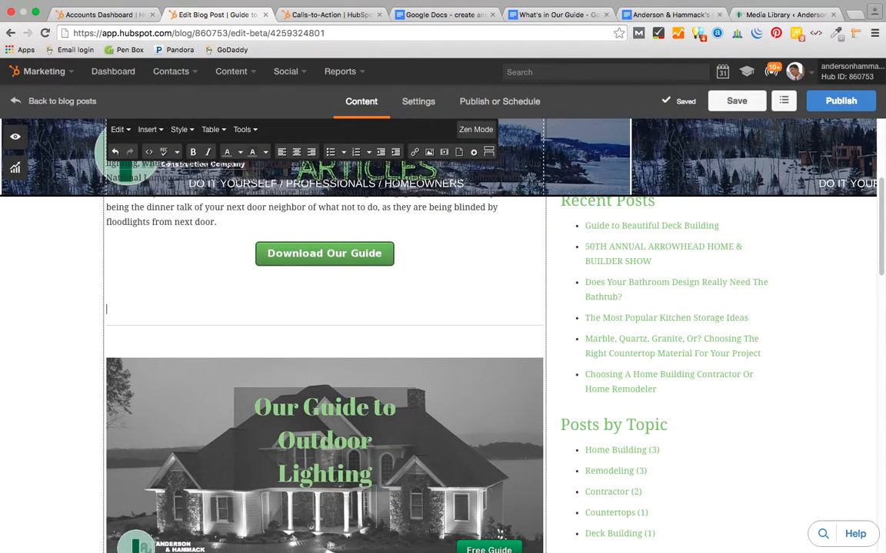
left_click(297, 154)
- Insert a relative 'Download Our Outdoor Lighting Guide Here' link to the guide and remove the blank line above
left_click(416, 154)
left_click(293, 220)
type("Download Our Outdoor")
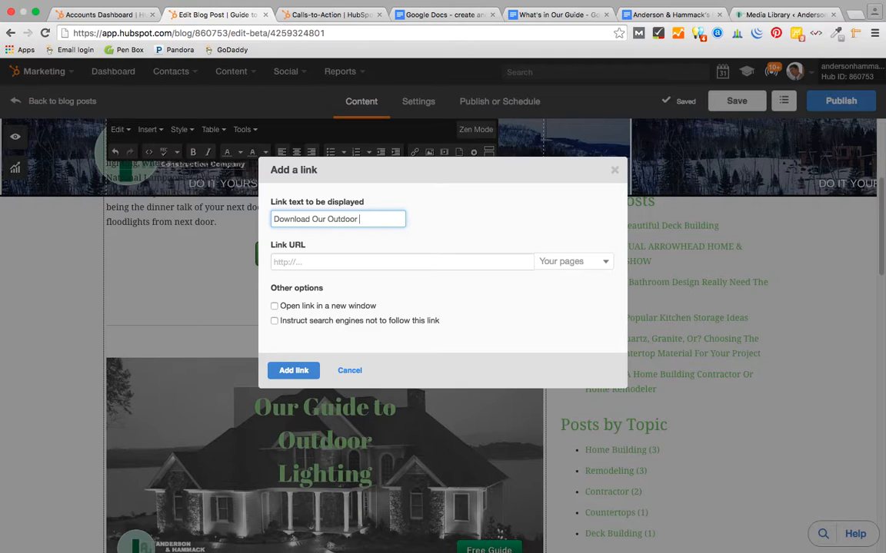
type("Lighting Guid")
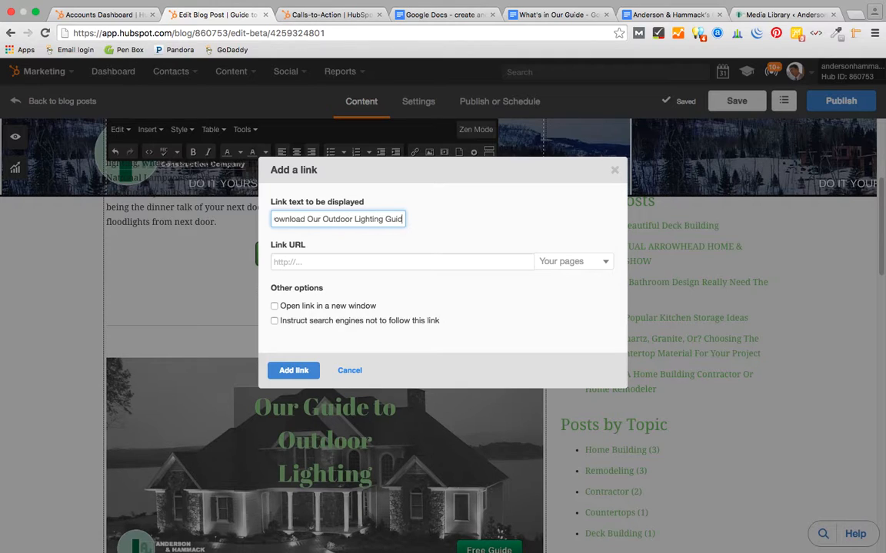
type("e Here")
key("Tab")
type("http://resources.andersonhammack.com/outdoor-lighting-guide")
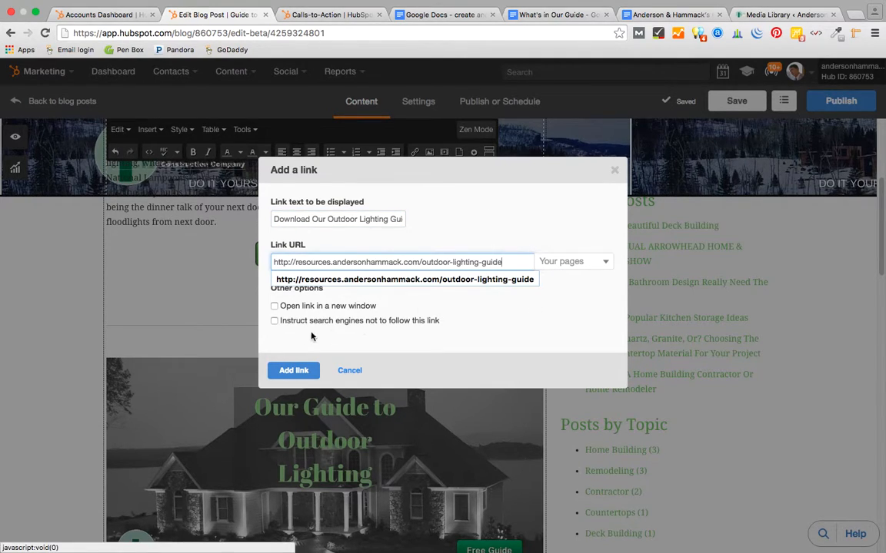
left_click(452, 316)
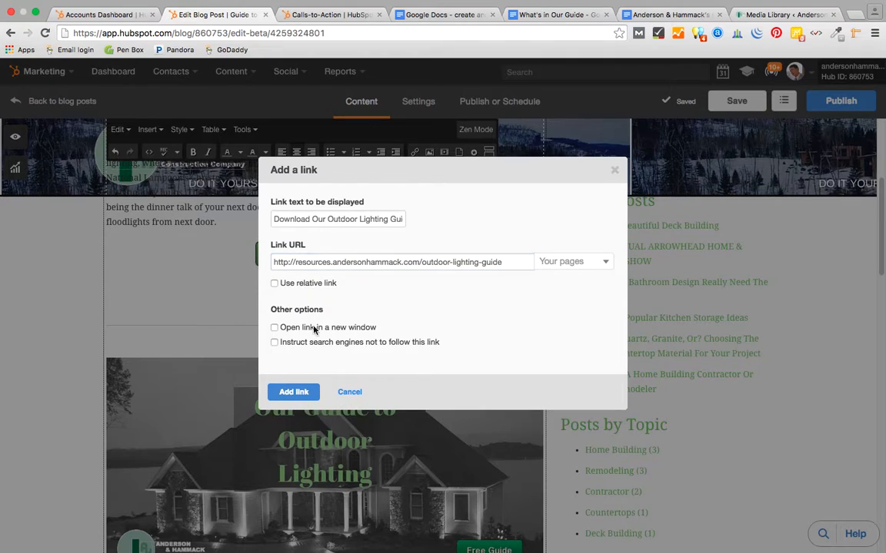
left_click(276, 286)
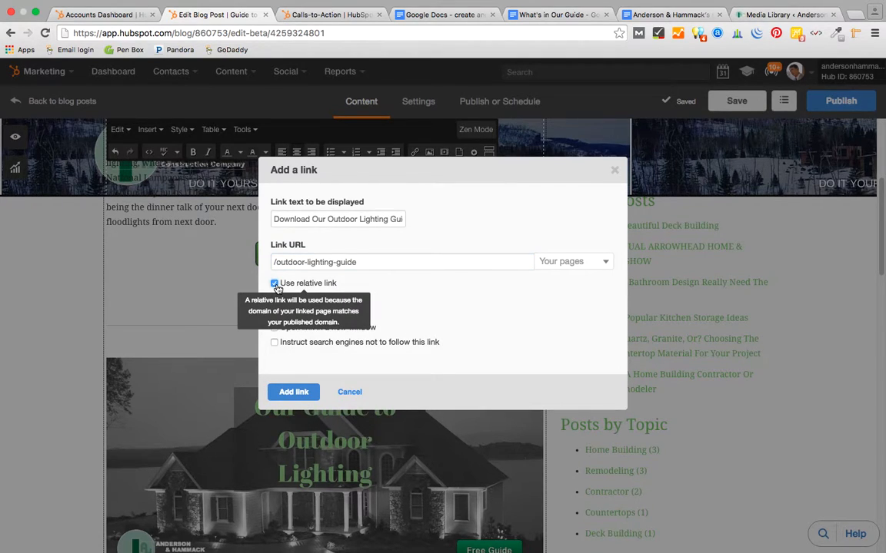
left_click(294, 392)
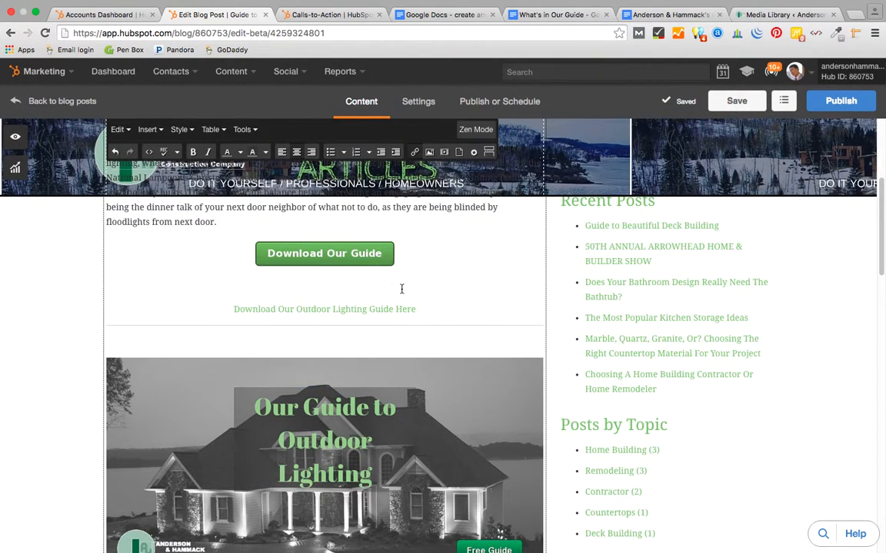
scroll(402, 289, "up", 3)
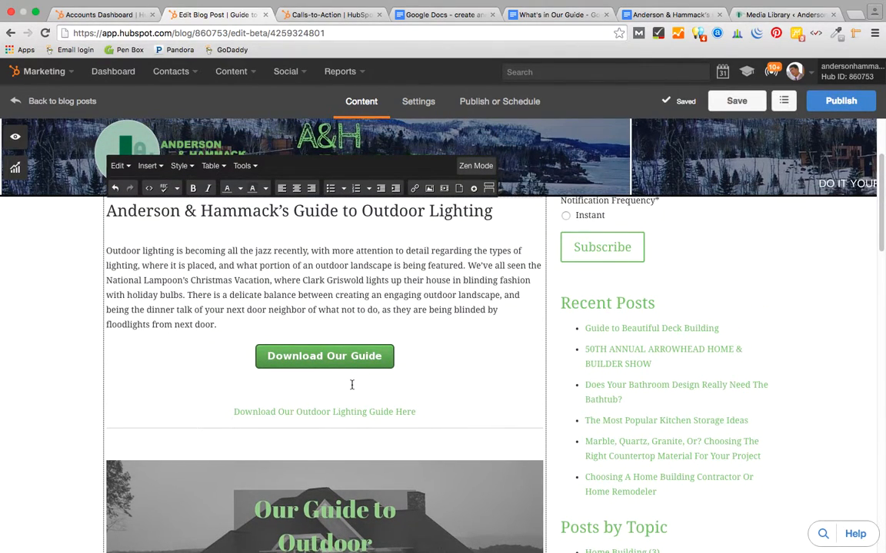
key("BackSpace")
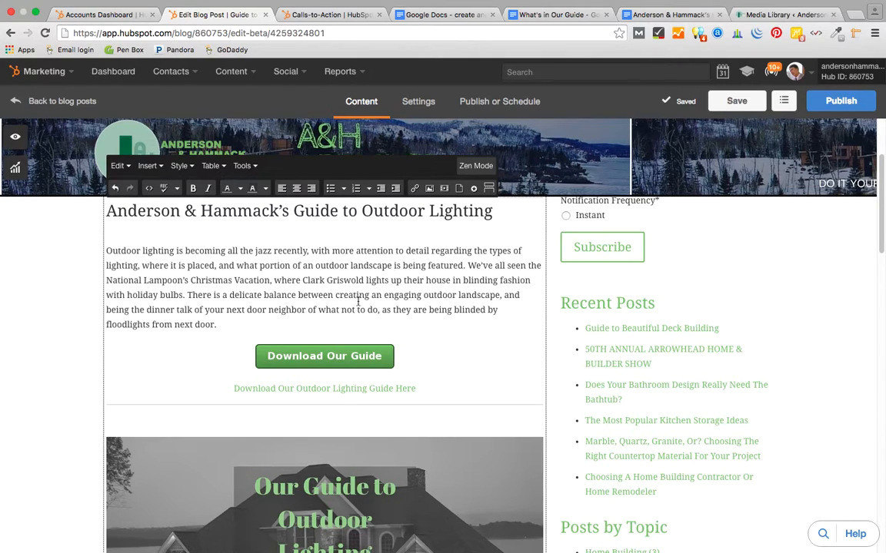
scroll(426, 362, "down", 3)
scroll(428, 367, "up", 4)
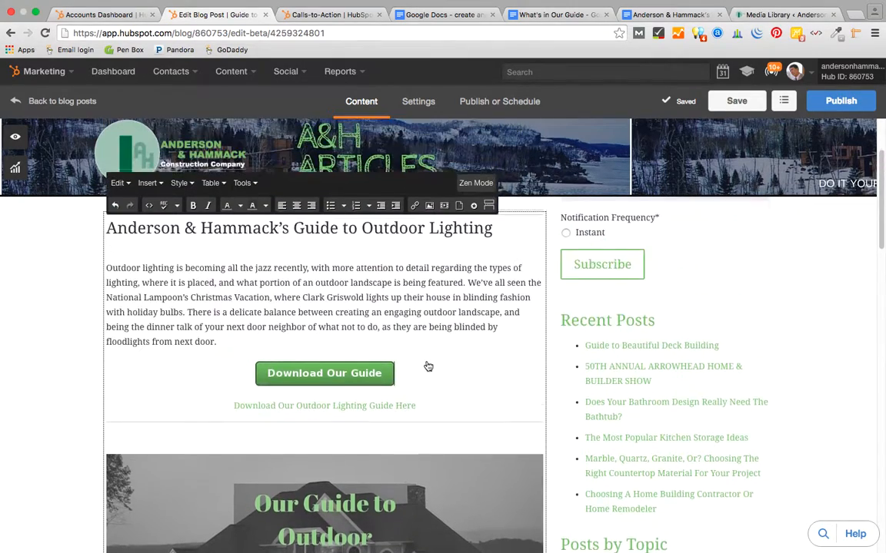
scroll(425, 367, "down", 3)
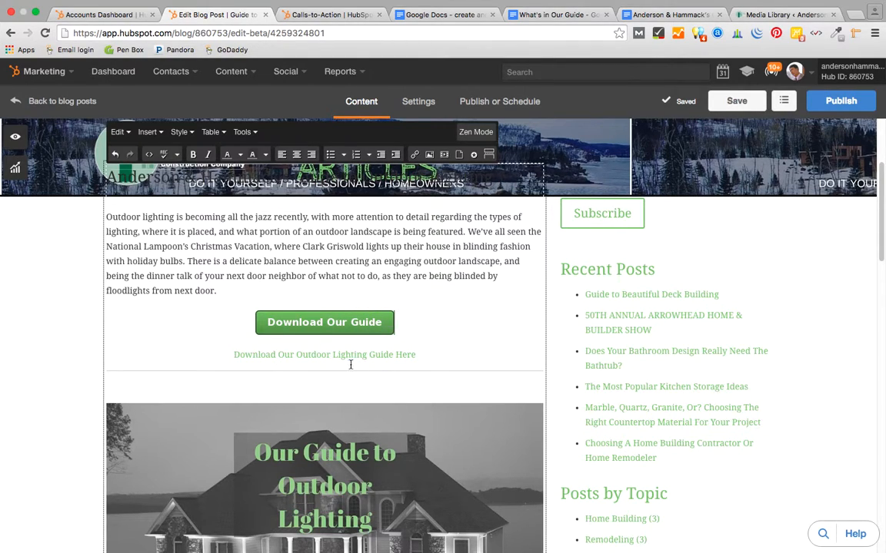
scroll(306, 467, "down", 5)
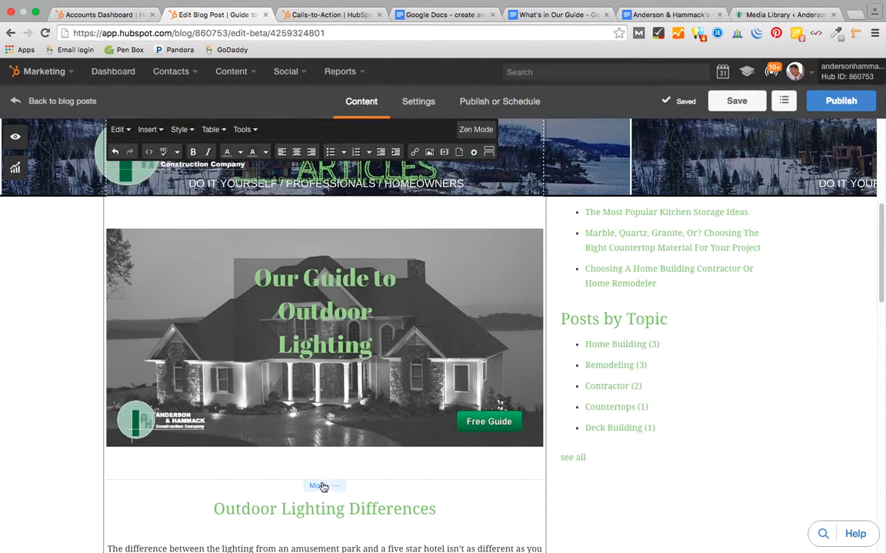
scroll(350, 328, "up", 9)
scroll(351, 326, "down", 10)
scroll(351, 327, "up", 6)
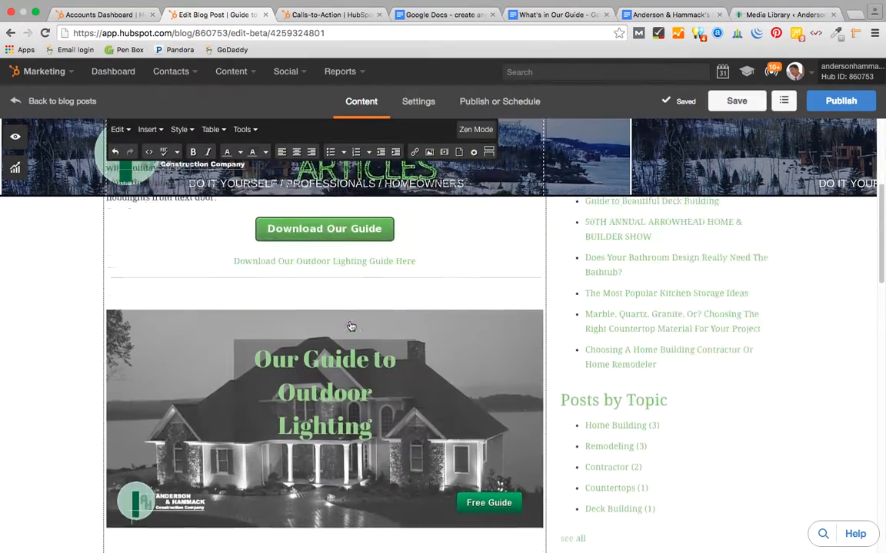
scroll(351, 326, "down", 6)
scroll(351, 326, "up", 5)
scroll(351, 327, "up", 3)
scroll(350, 324, "down", 11)
scroll(351, 323, "up", 2)
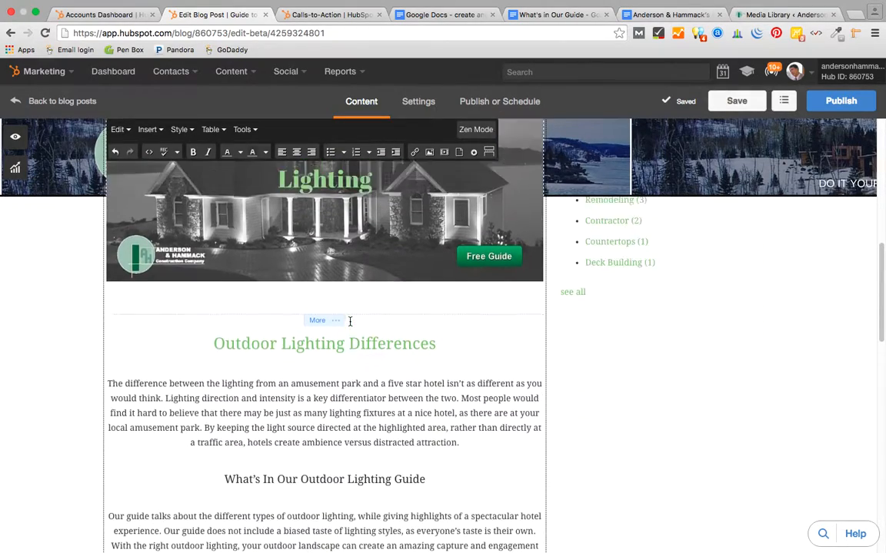
scroll(351, 322, "down", 13)
scroll(350, 323, "down", 2)
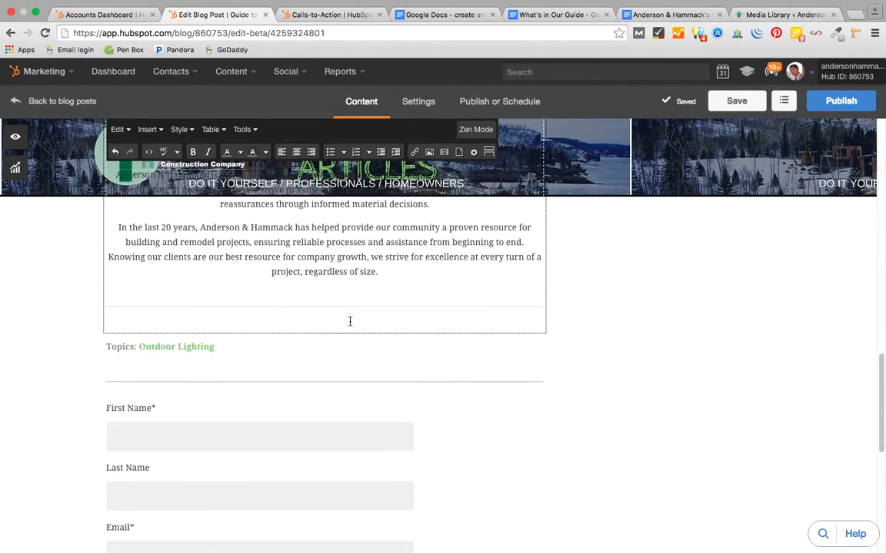
scroll(351, 323, "up", 2)
scroll(349, 321, "up", 5)
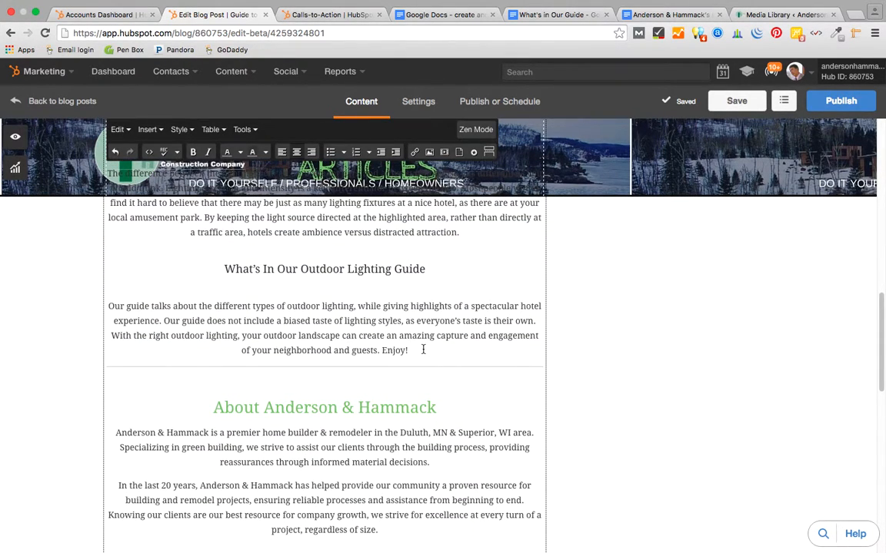
scroll(422, 350, "up", 10)
scroll(423, 349, "down", 3)
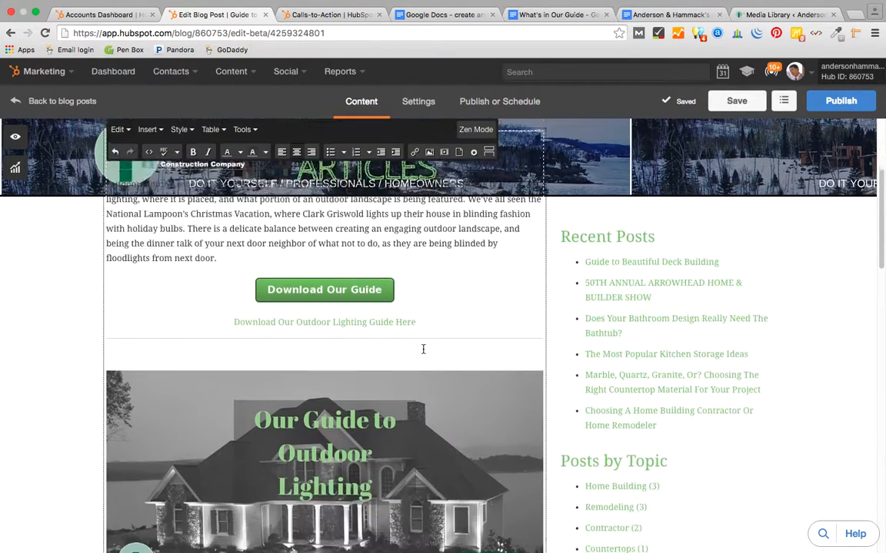
scroll(432, 239, "up", 4)
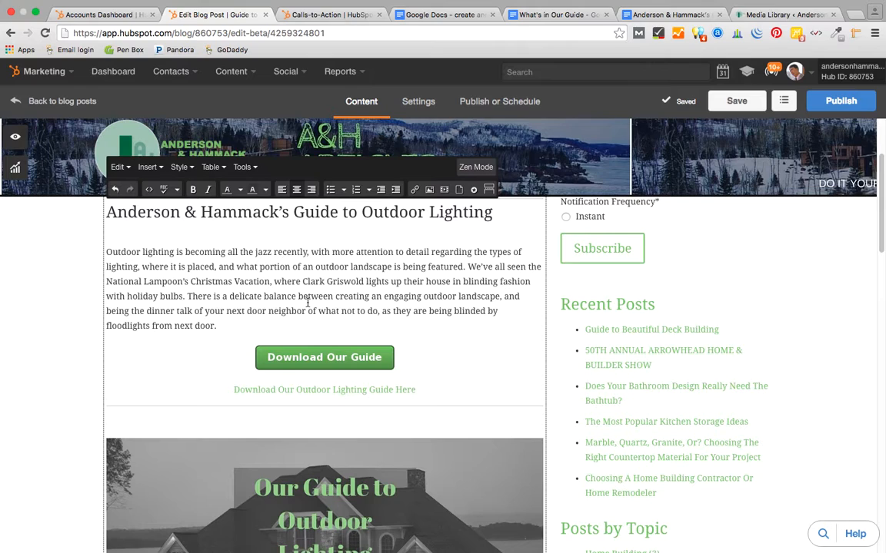
scroll(307, 302, "down", 3)
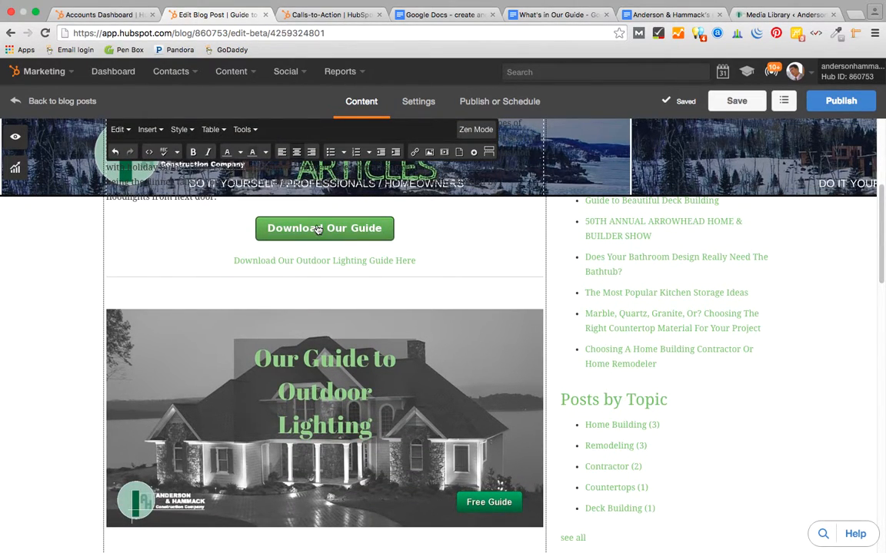
scroll(340, 360, "down", 10)
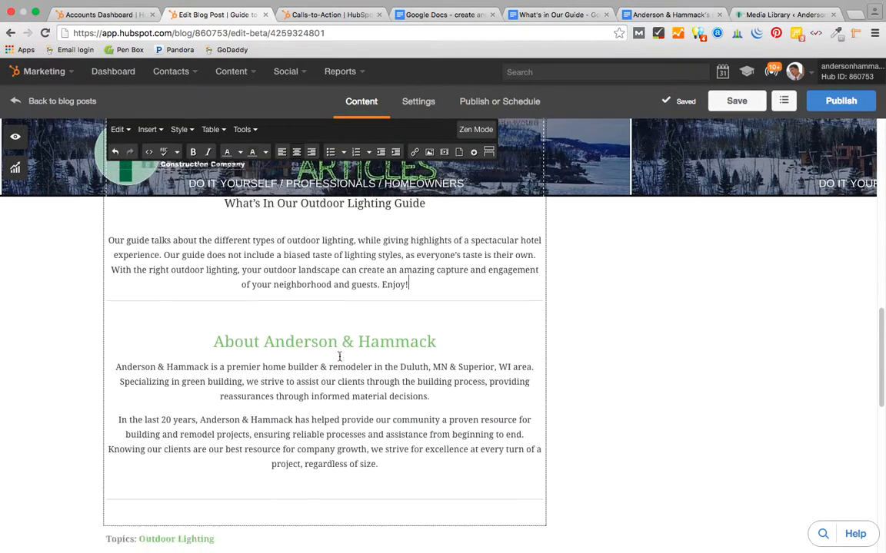
scroll(340, 357, "down", 5)
scroll(340, 357, "up", 5)
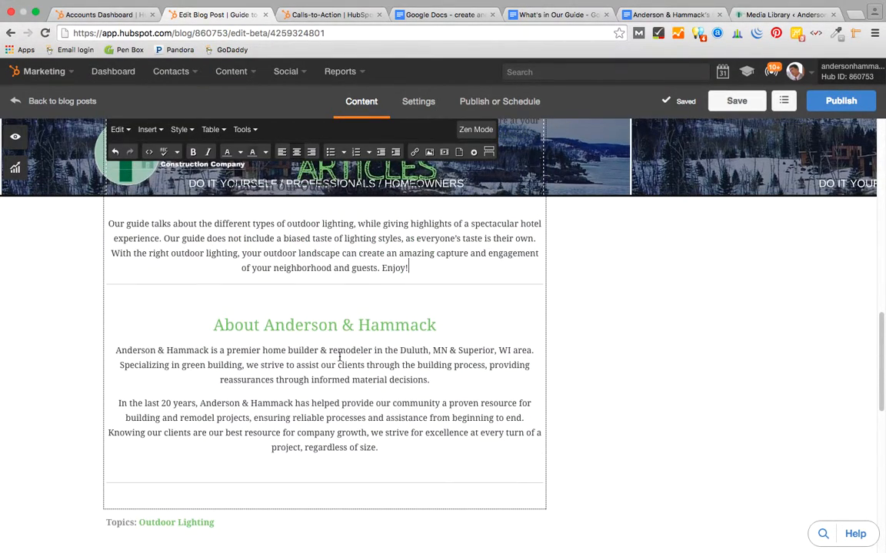
- Insert the Outdoor Lighting CTA on a new line after 'Enjoy!' with an empty line below it
left_click(419, 264)
key("Return")
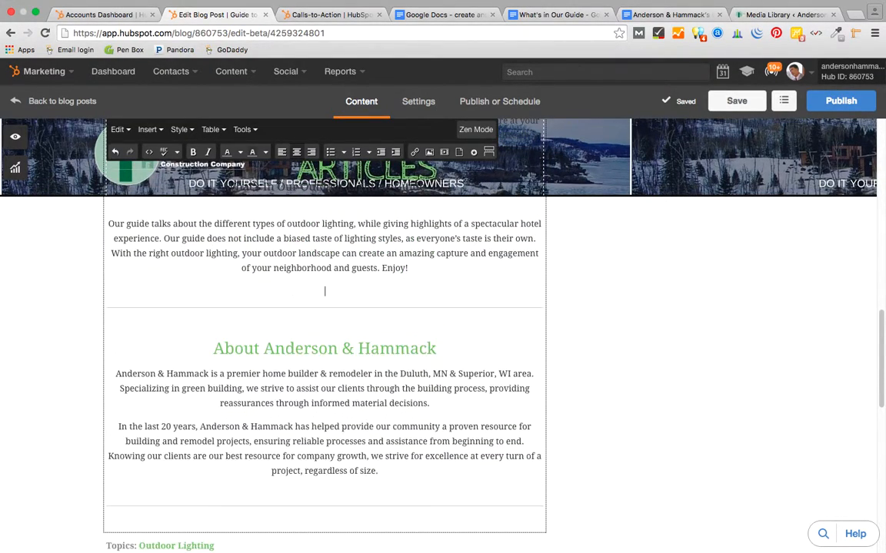
left_click(473, 152)
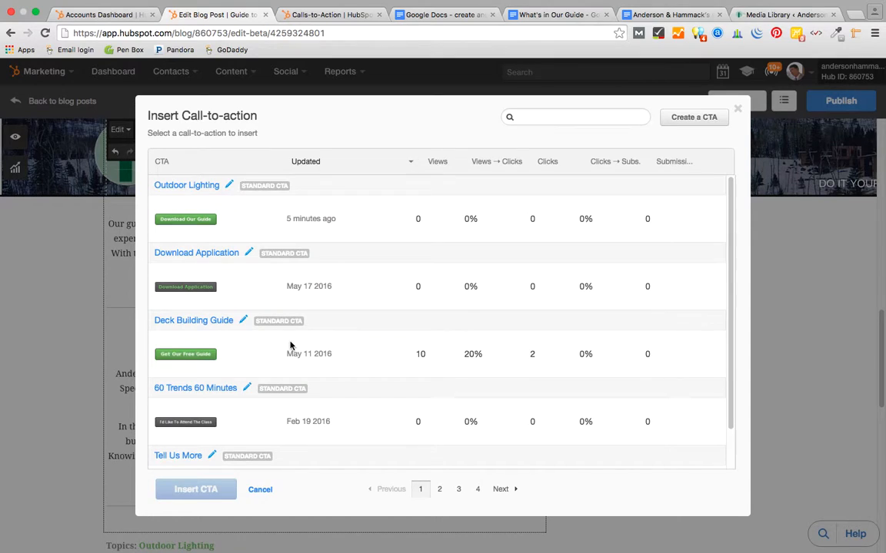
left_click(204, 220)
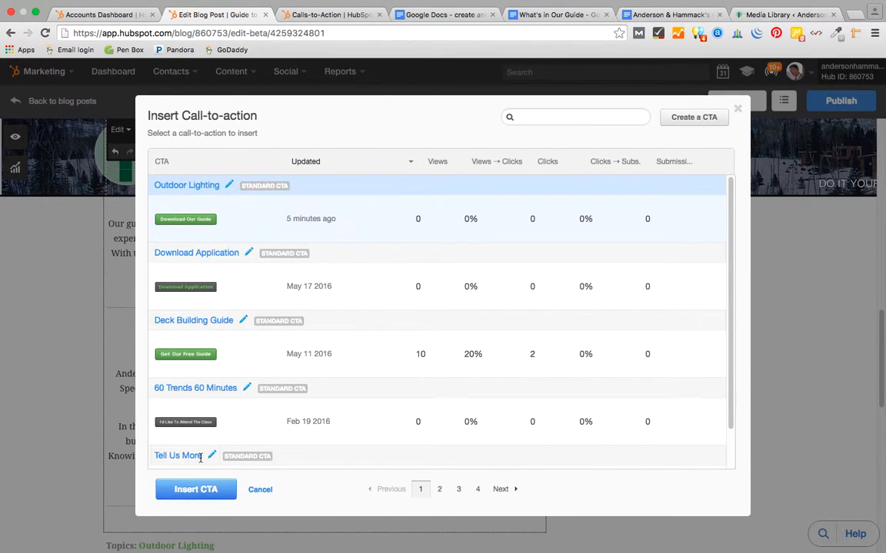
left_click(198, 490)
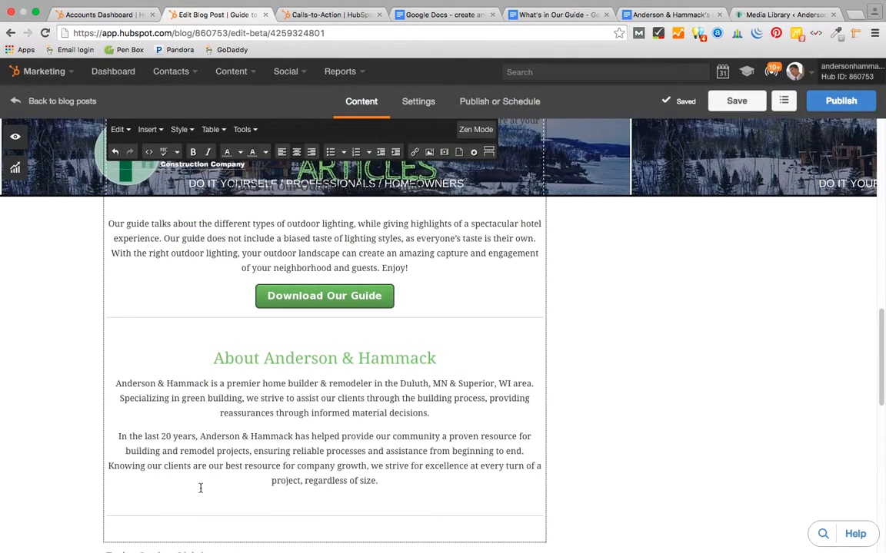
left_click(415, 290)
key("Return")
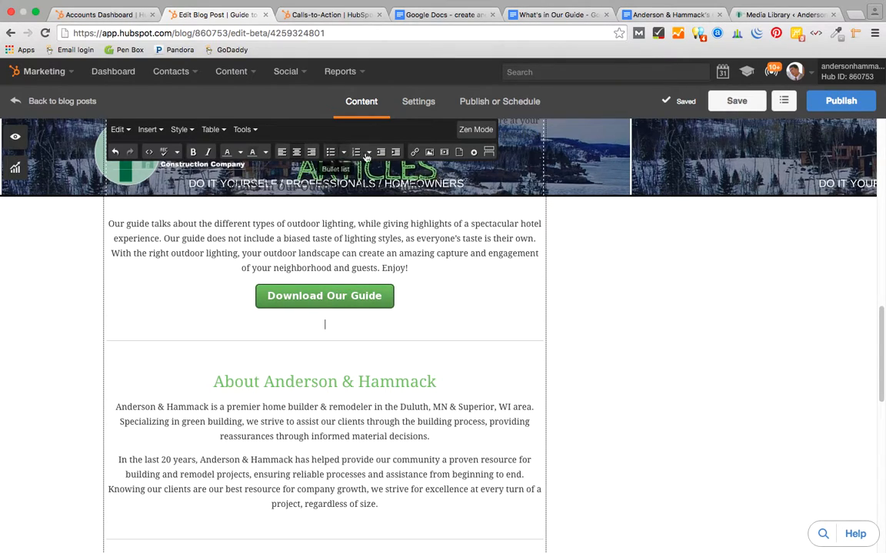
- Insert a relative 'Download our Outdoor Lighting Guide' link to /outdoor-lighting-guide under the second CTA
left_click(413, 154)
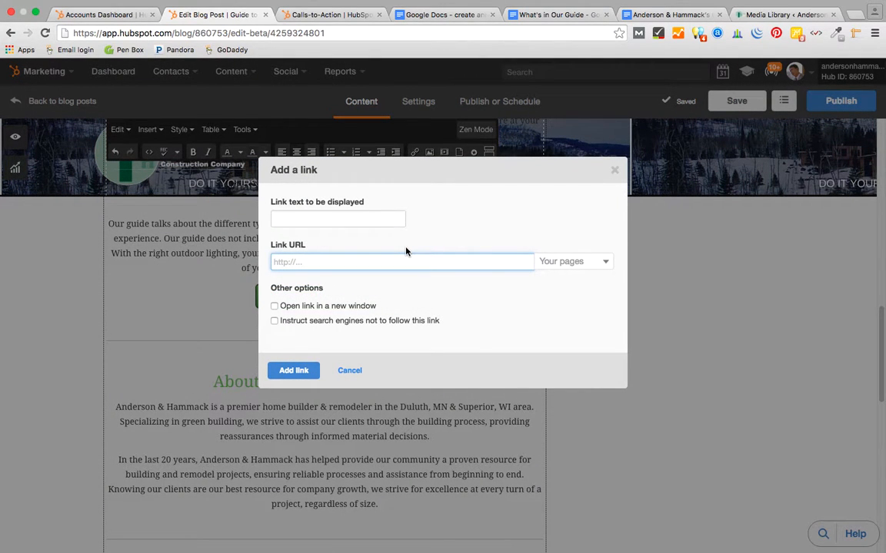
left_click(326, 218)
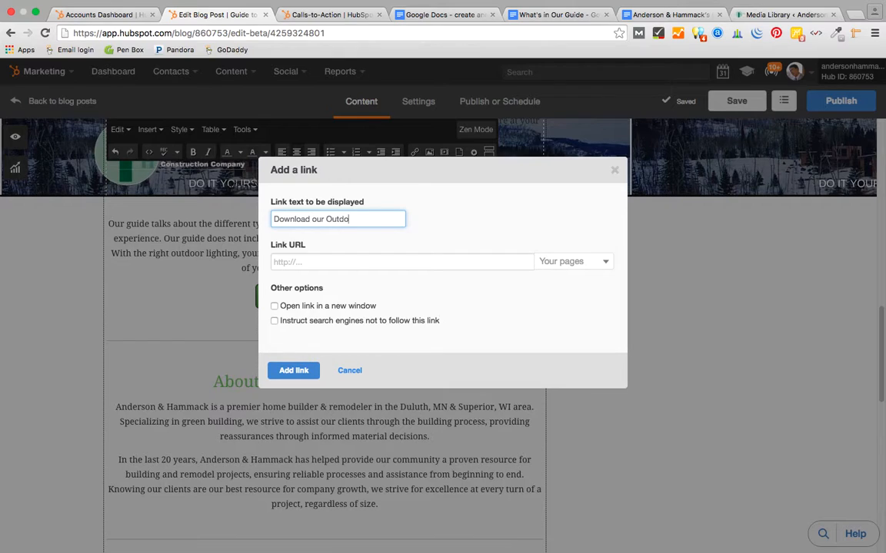
type("Guide")
left_click(294, 266)
type("http://resources.andersonhammack.com/outdoor-lighting-guide")
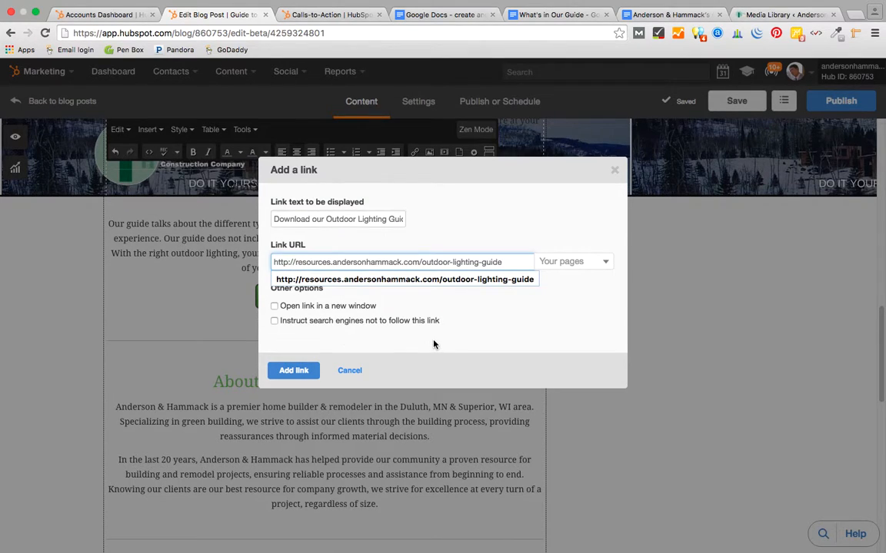
left_click(274, 284)
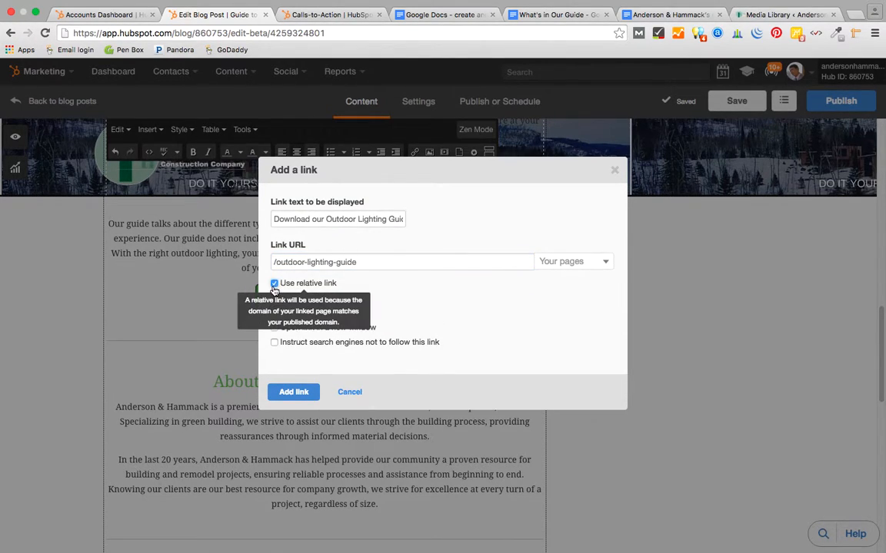
left_click(292, 392)
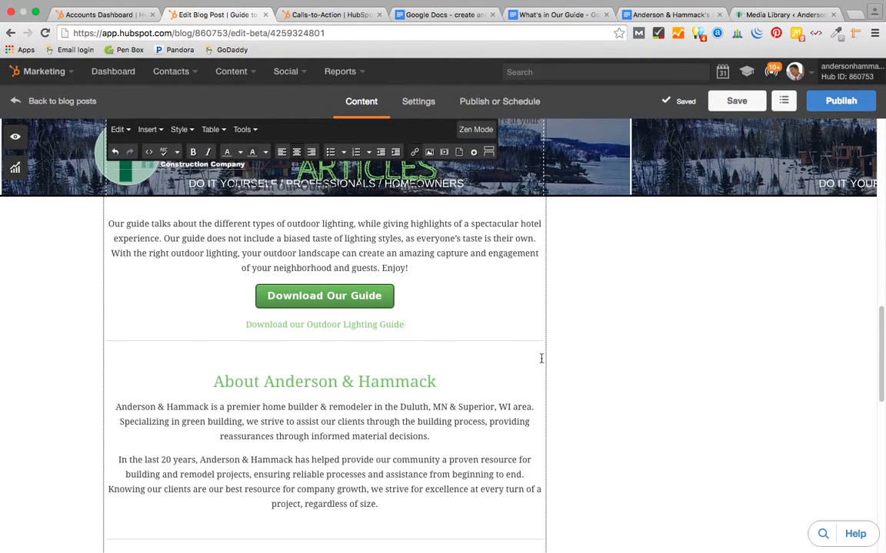
- Scroll through the Outdoor Lighting draft to check both CTAs and their text links
scroll(599, 336, "down", 5)
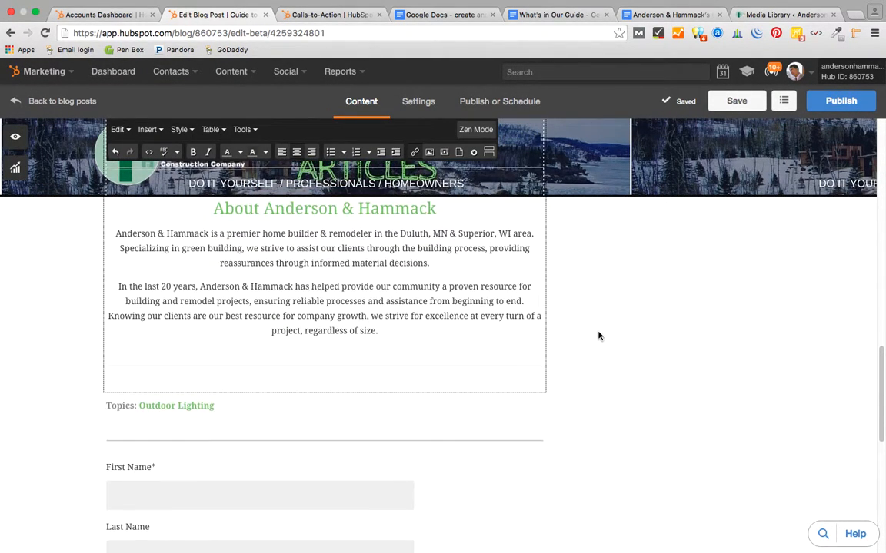
scroll(599, 336, "up", 2)
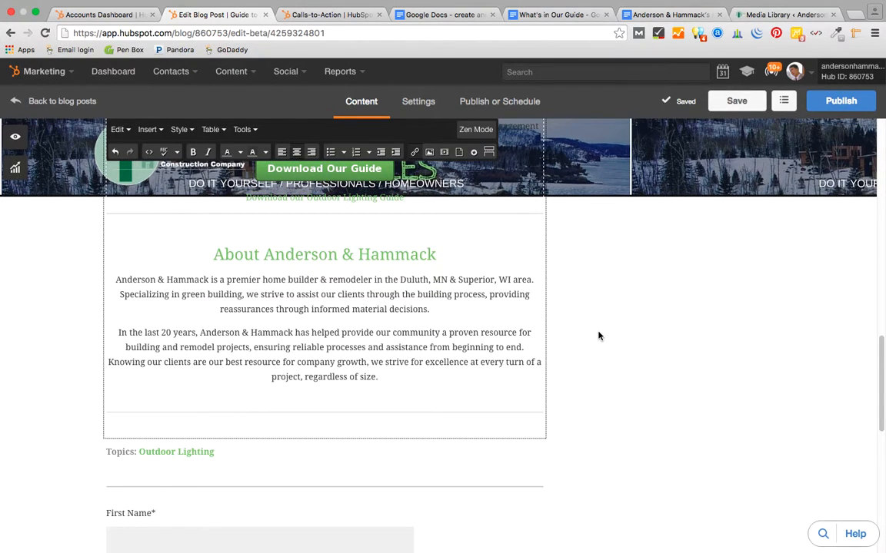
scroll(546, 292, "up", 6)
scroll(547, 292, "up", 7)
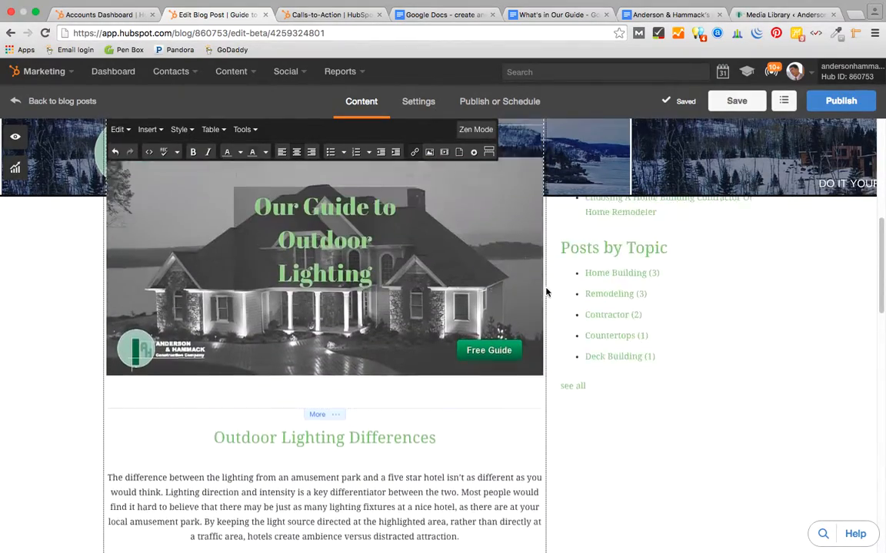
scroll(546, 292, "up", 8)
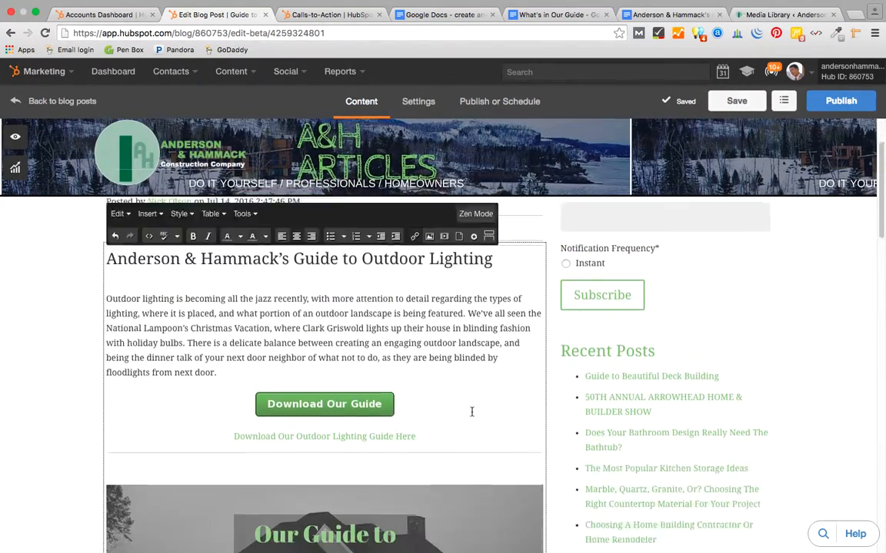
scroll(472, 412, "down", 20)
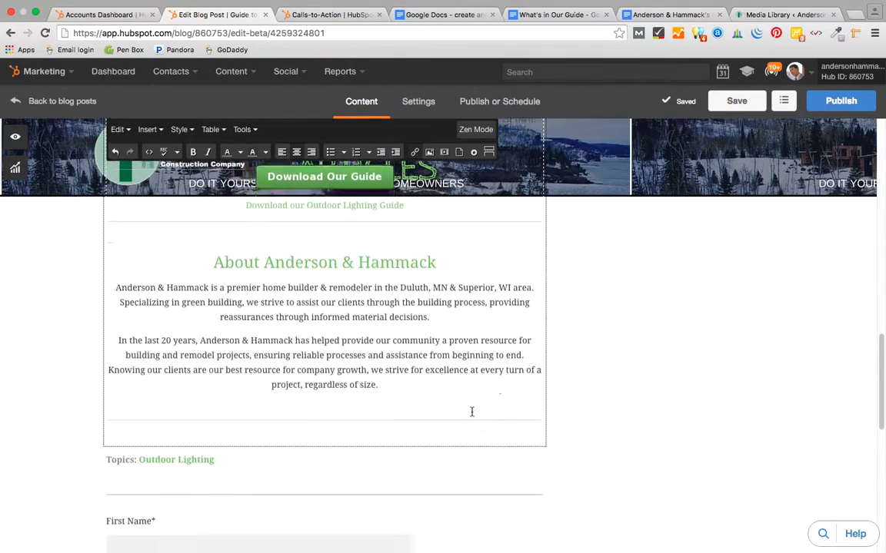
scroll(472, 412, "up", 12)
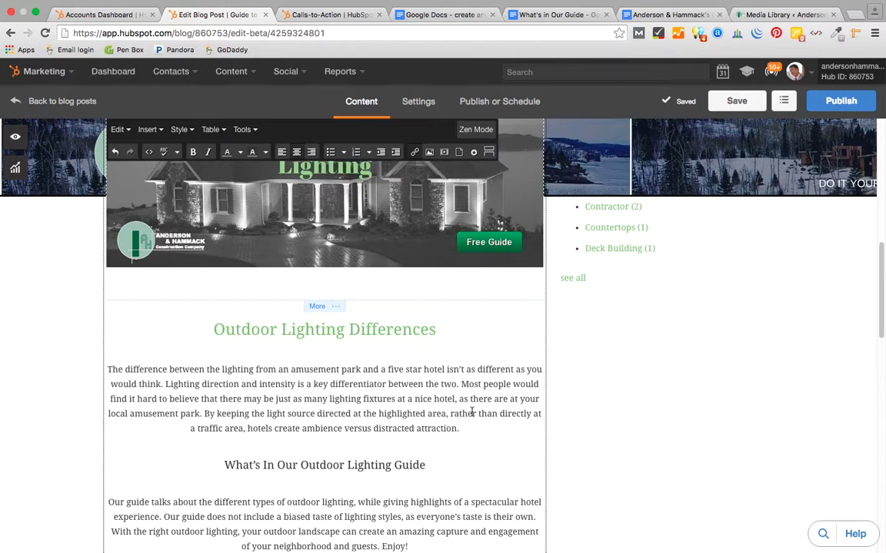
scroll(799, 485, "up", 3)
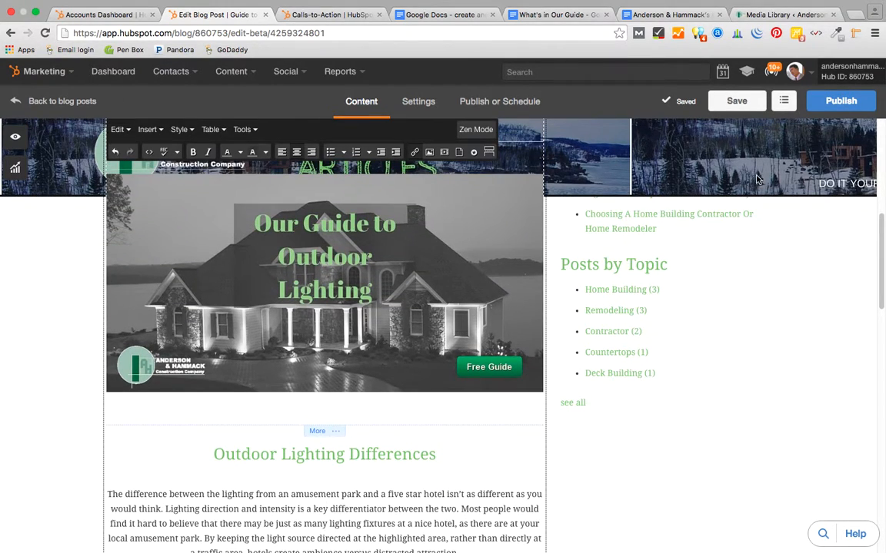
- Open the live Anderson & Hammack website's Articles blog from WordPress
left_click(776, 14)
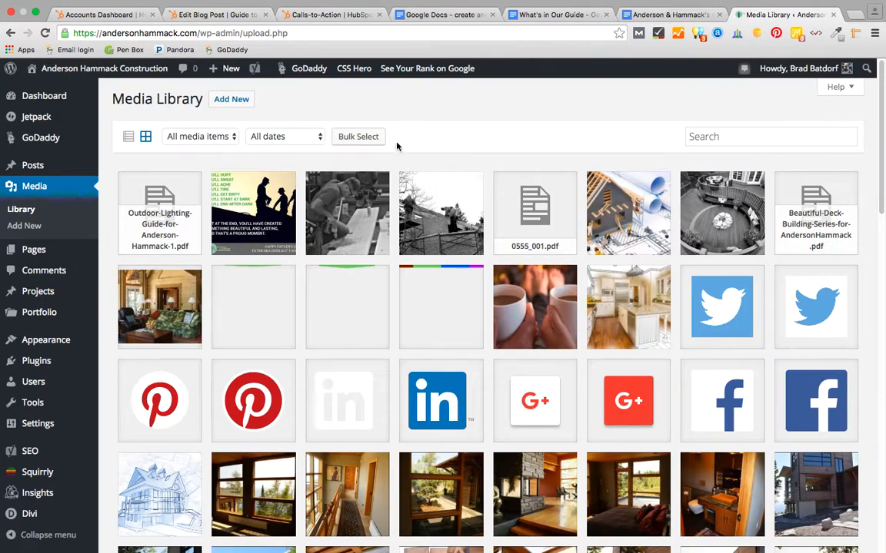
left_click(104, 68)
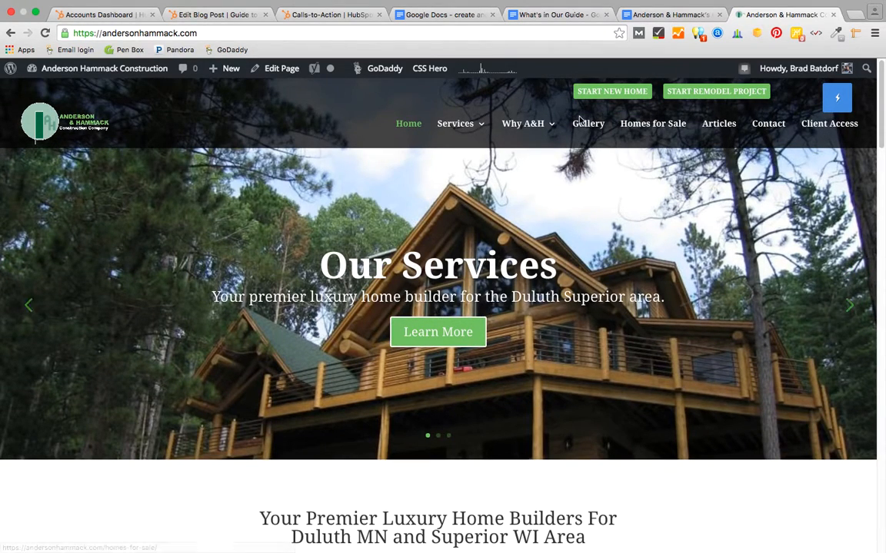
left_click(714, 127)
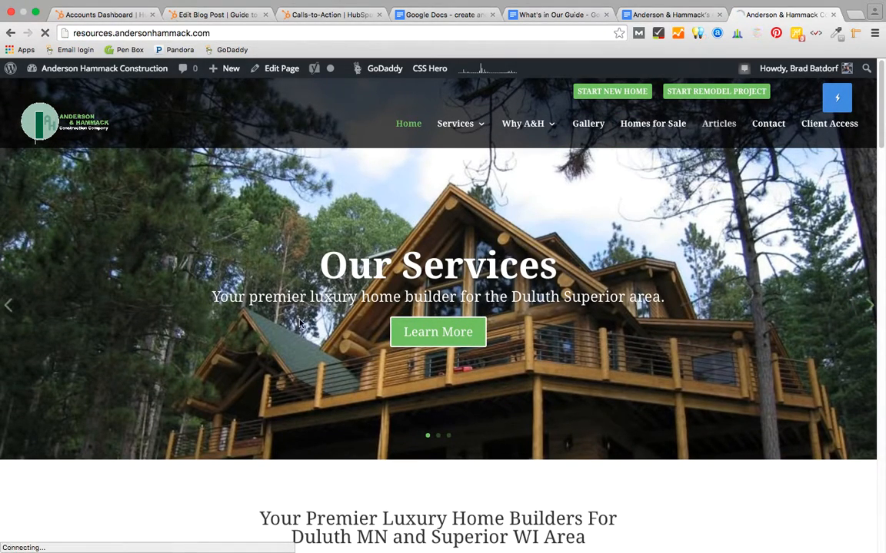
scroll(311, 433, "down", 5)
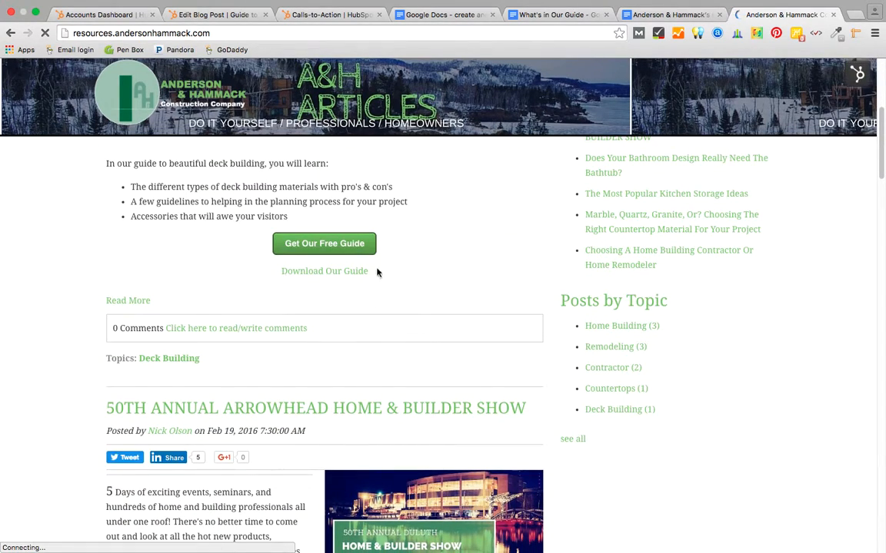
scroll(333, 196, "up", 5)
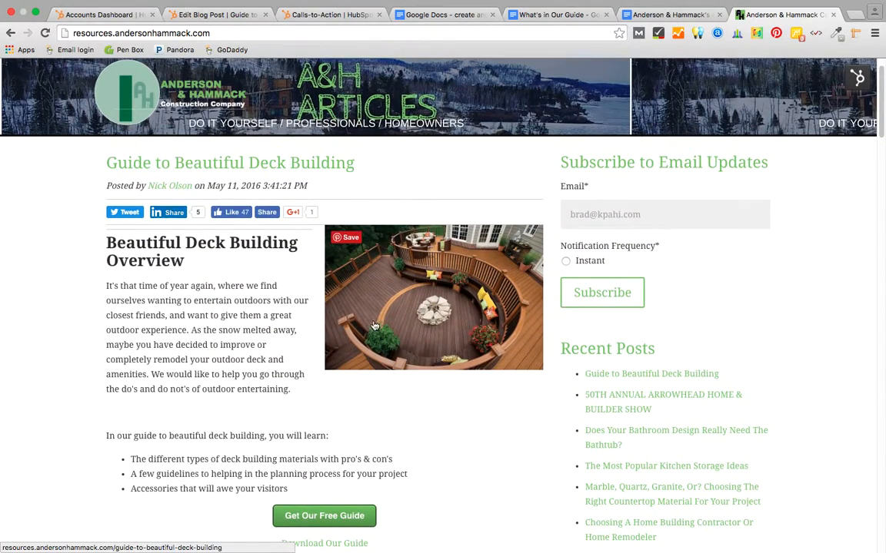
scroll(286, 409, "down", 10)
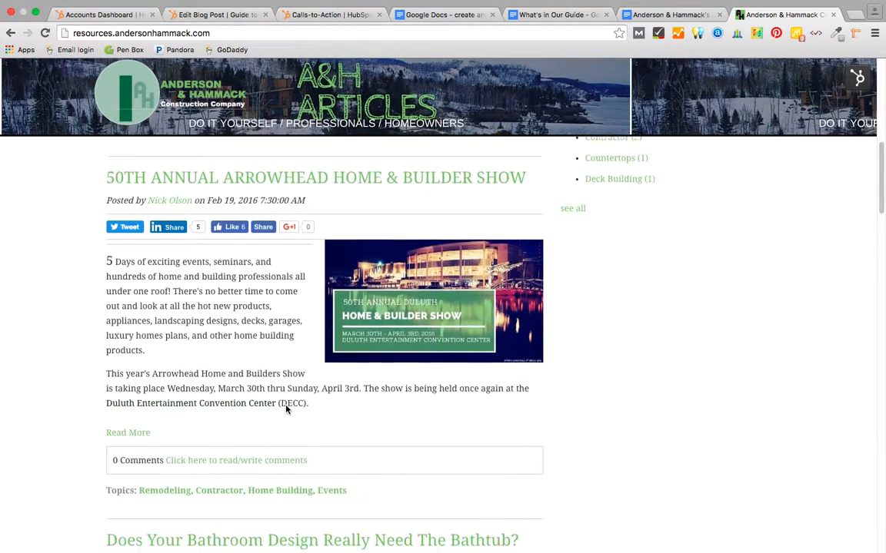
scroll(287, 409, "up", 3)
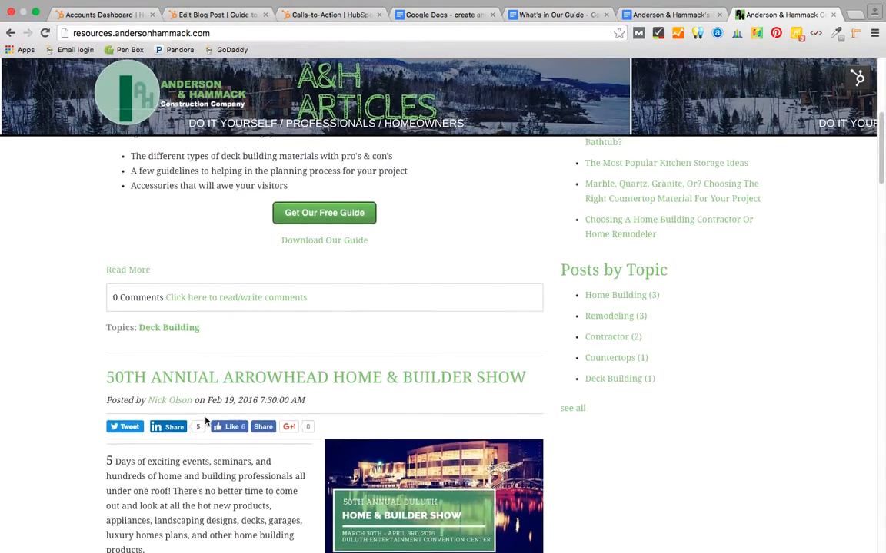
- Select the three Related Articles links on the Guide to Beautiful Deck Building post
left_click(126, 271)
scroll(332, 371, "down", 5)
scroll(333, 371, "down", 15)
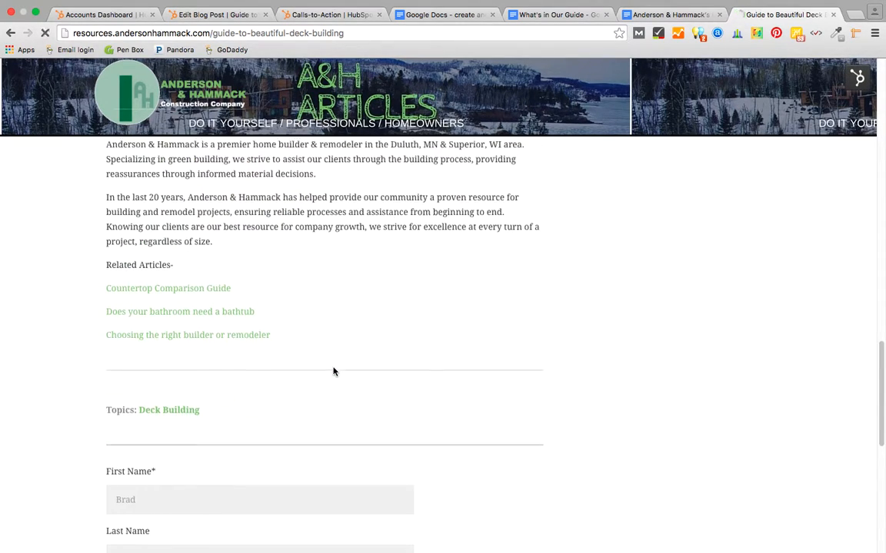
scroll(332, 372, "down", 1)
left_click_drag(272, 328, 105, 277)
key("super+c")
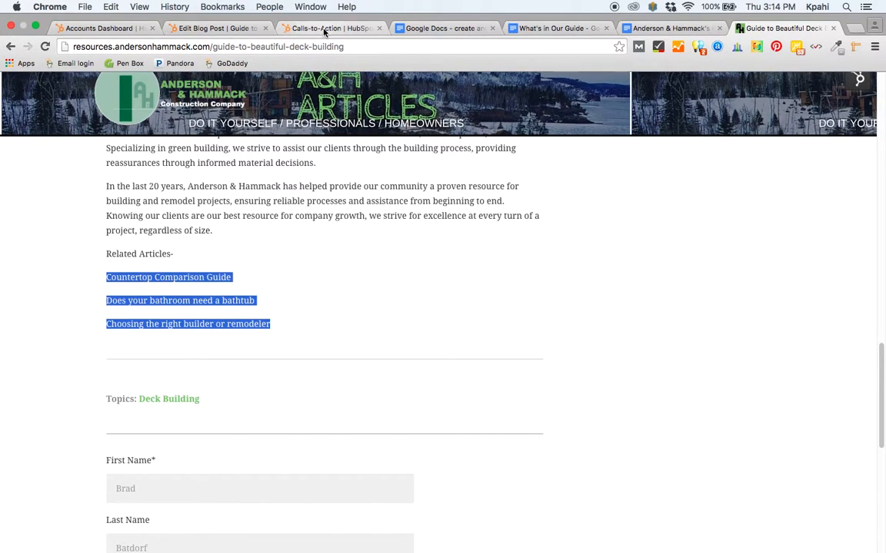
left_click(215, 28)
scroll(382, 313, "down", 10)
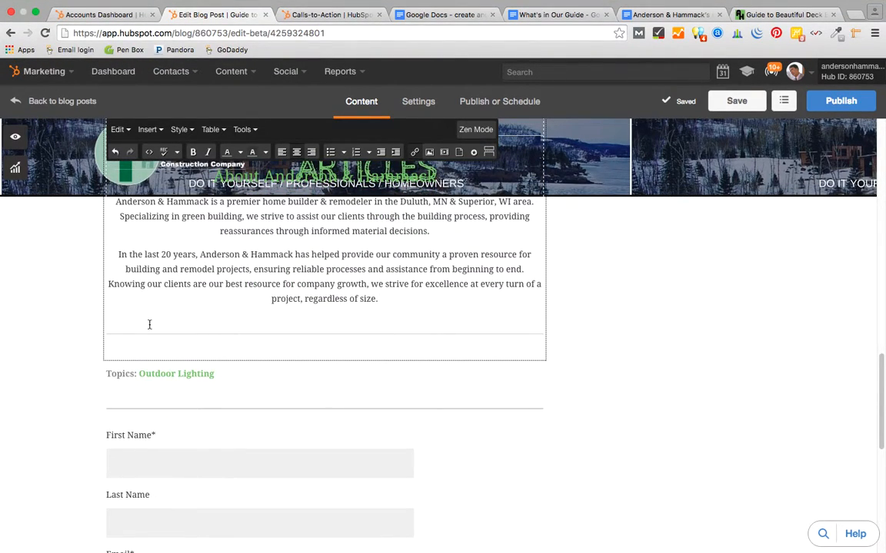
- Add a 'Related Articles:' heading below the divider with the three pasted article links left-aligned beneath
left_click(219, 347)
type("Related Articles:")
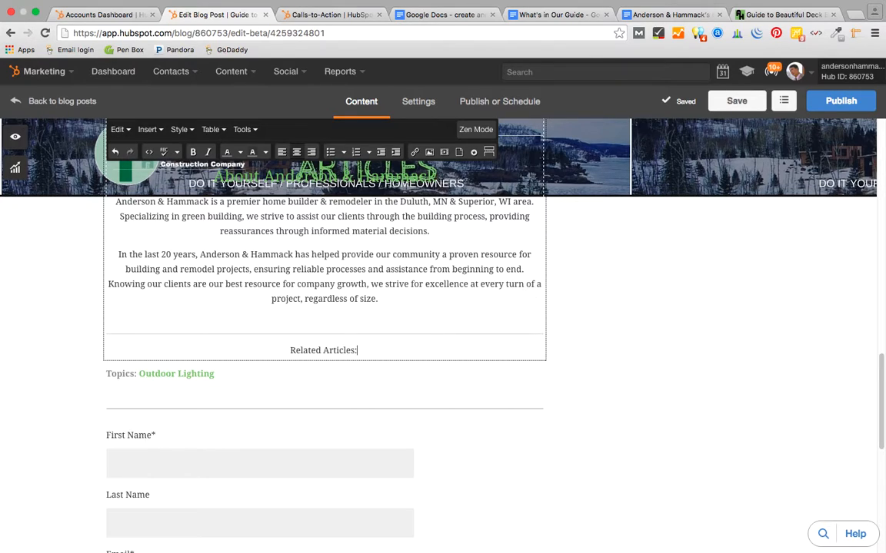
key("Return")
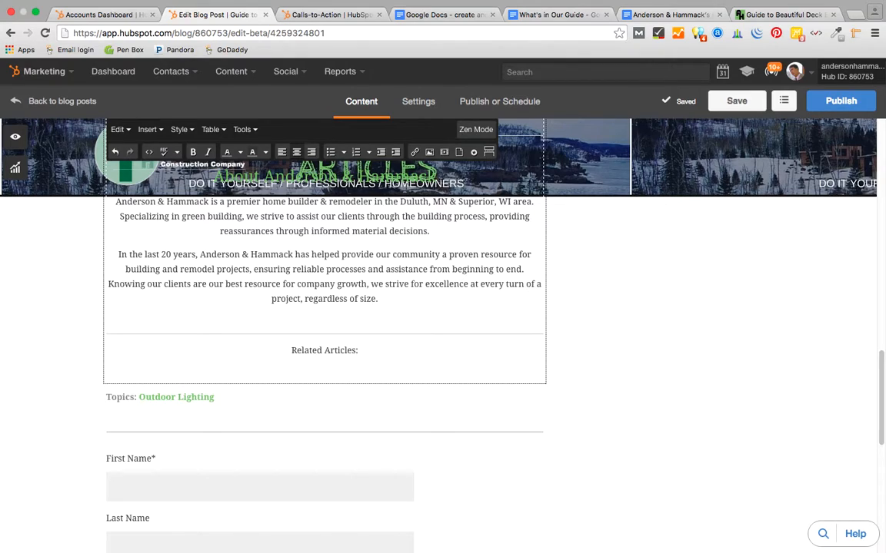
left_click(281, 151)
key("super+v")
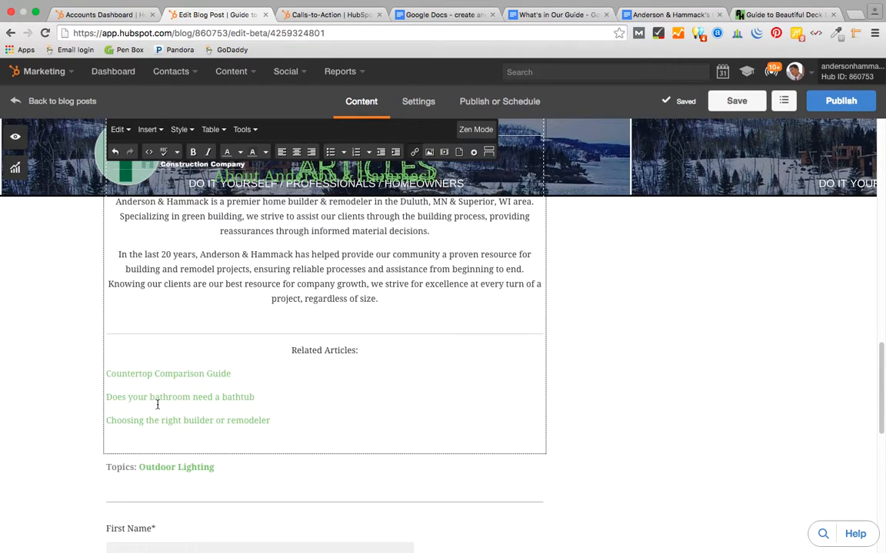
key("Return")
key("BackSpace")
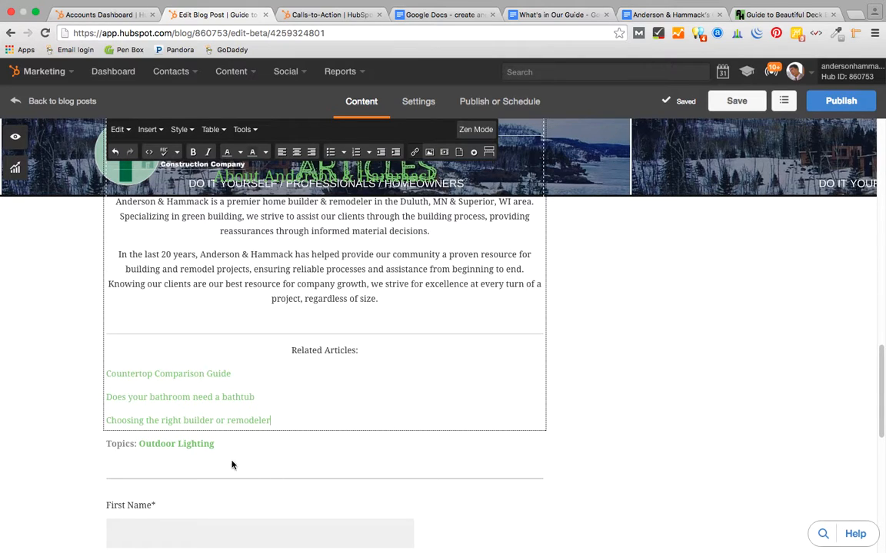
scroll(390, 405, "up", 20)
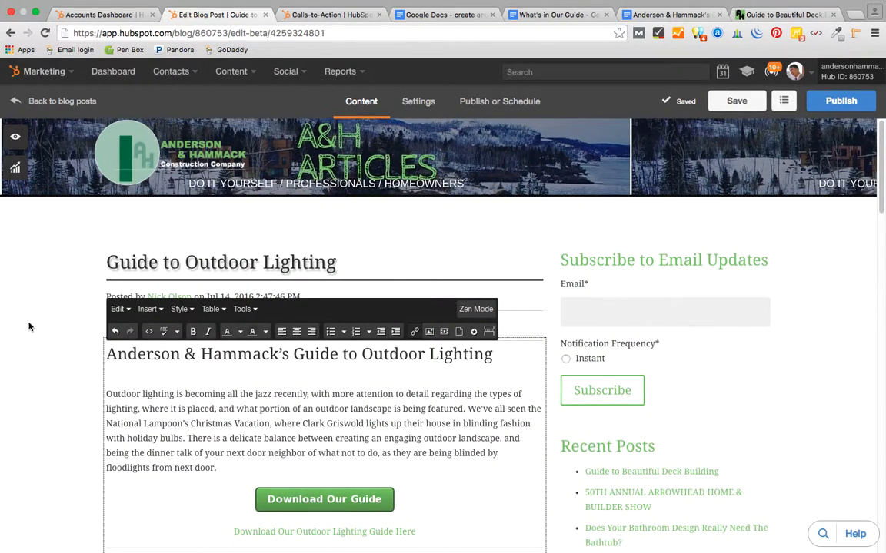
left_click(16, 170)
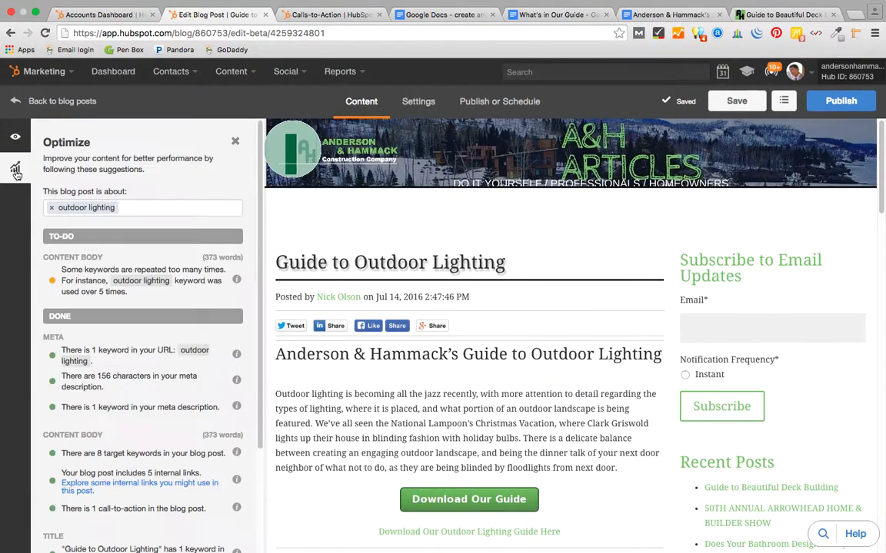
scroll(265, 345, "down", 3)
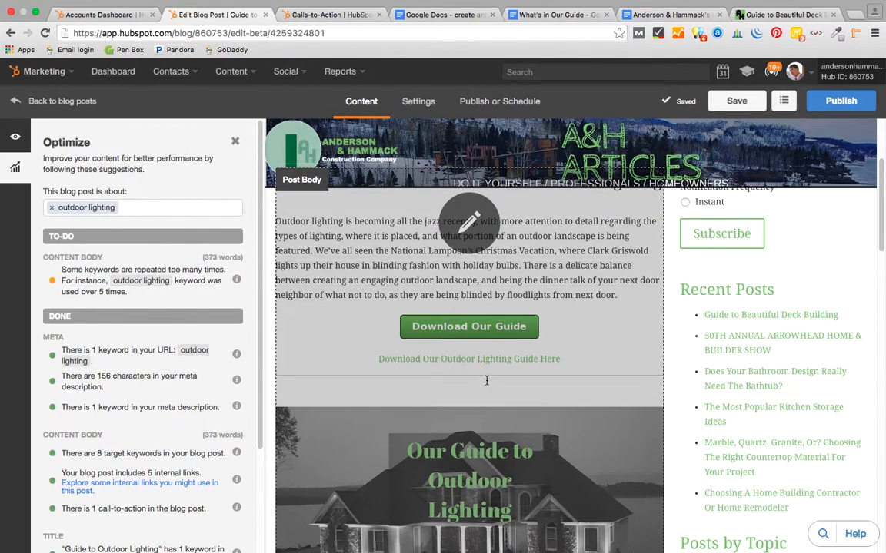
scroll(486, 381, "up", 3)
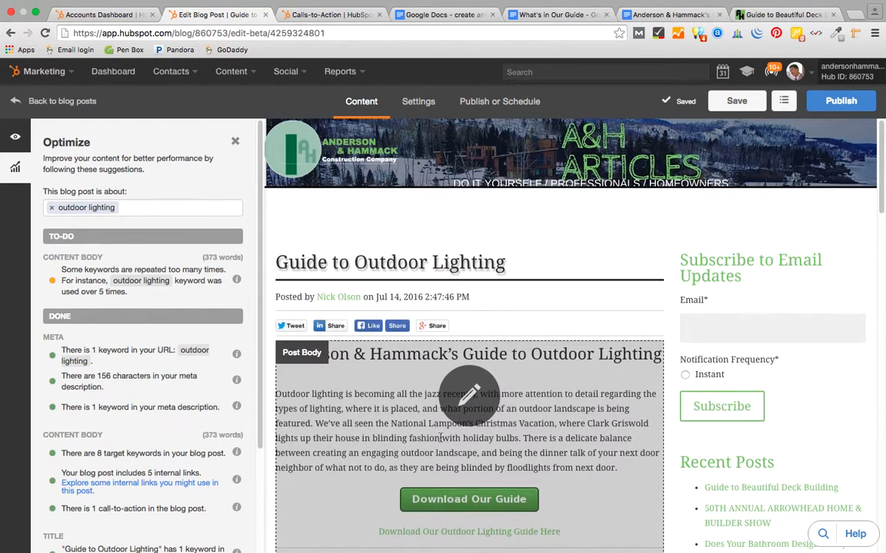
scroll(485, 438, "down", 3)
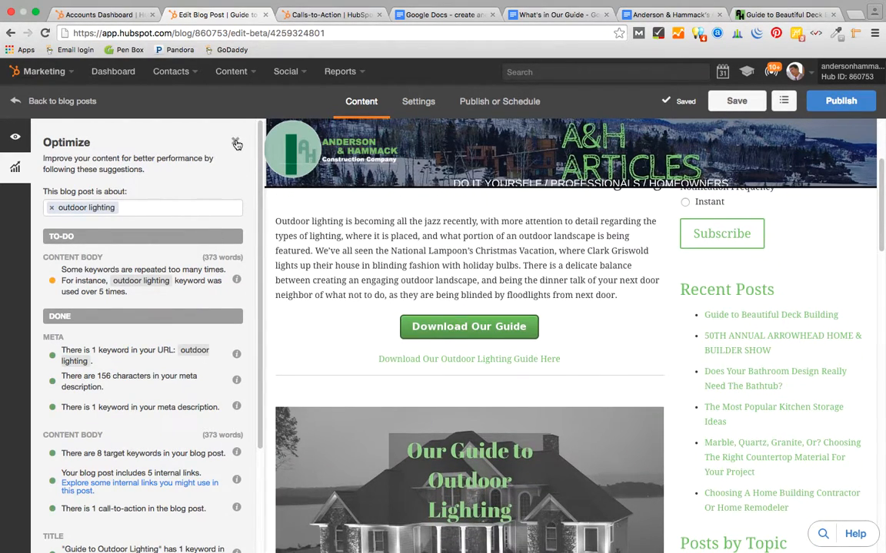
left_click(236, 144)
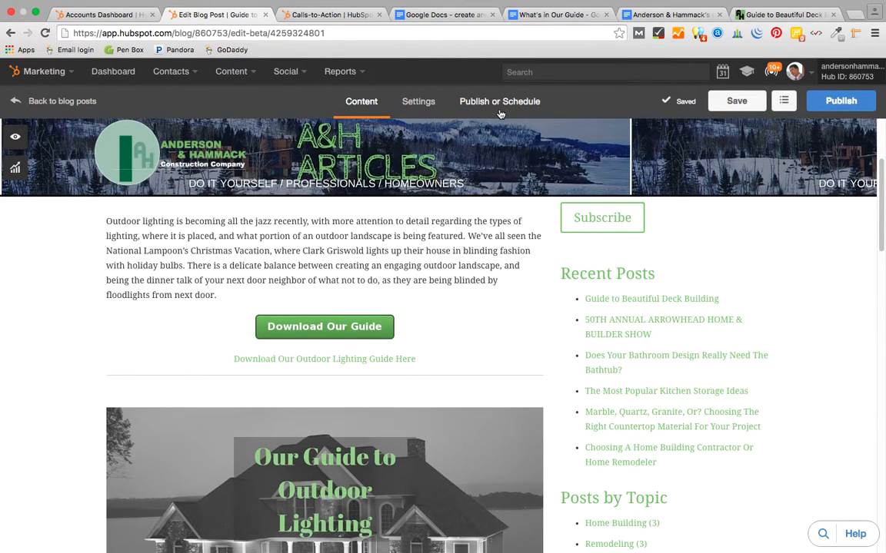
- Choose Publish now for the Outdoor Lighting post, save it, and return to Content
left_click(500, 113)
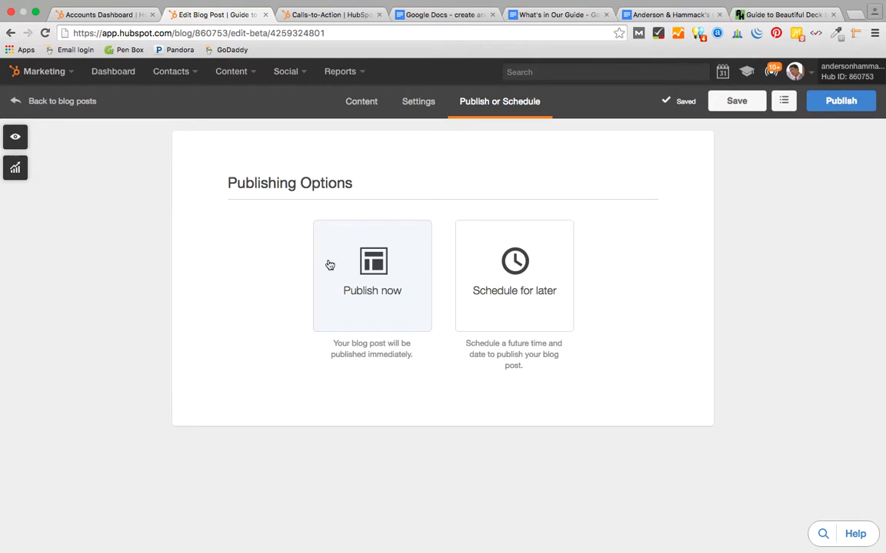
left_click(414, 297)
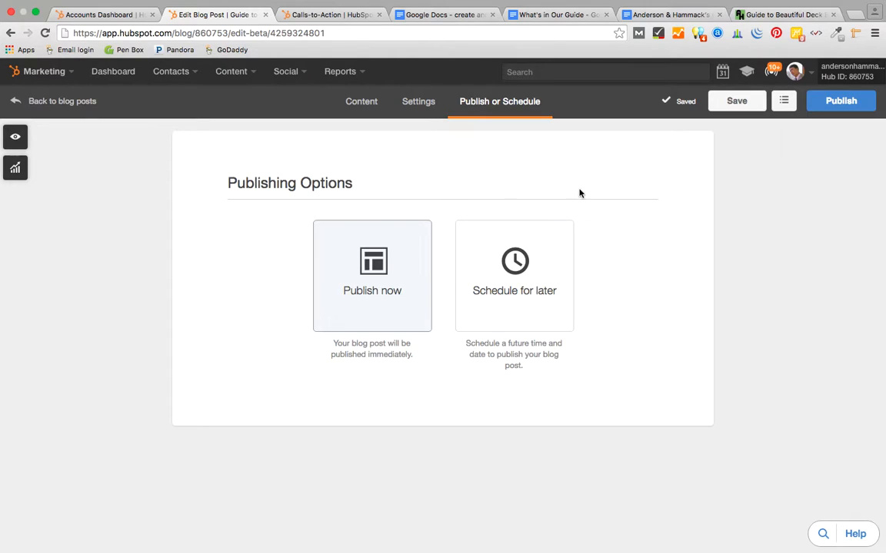
left_click(736, 101)
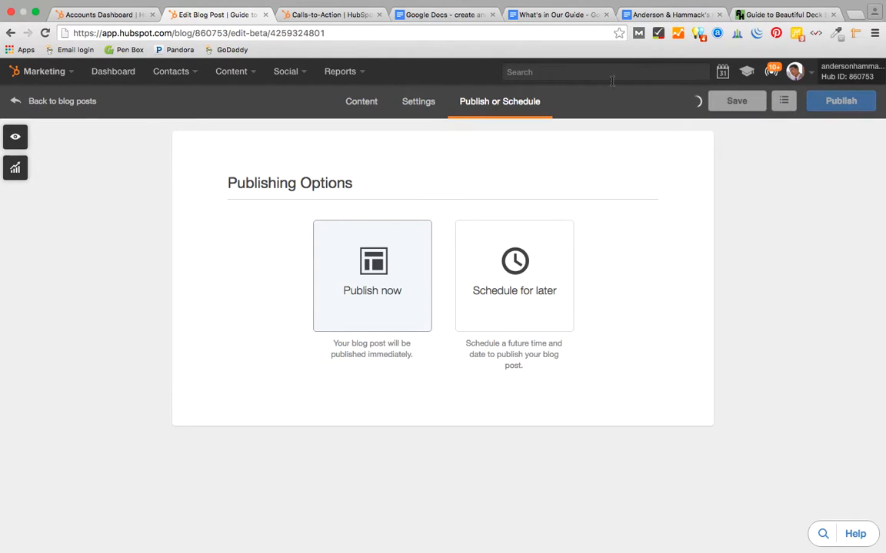
left_click(360, 103)
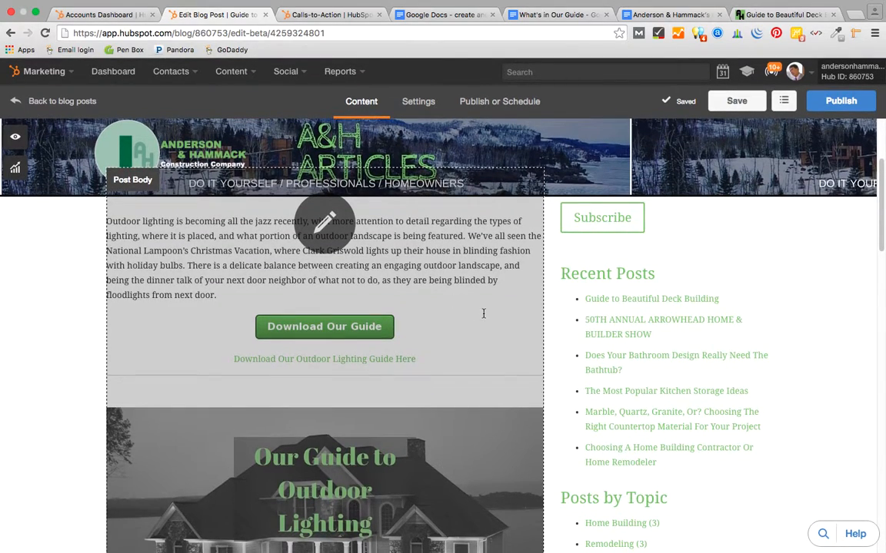
left_click(462, 302)
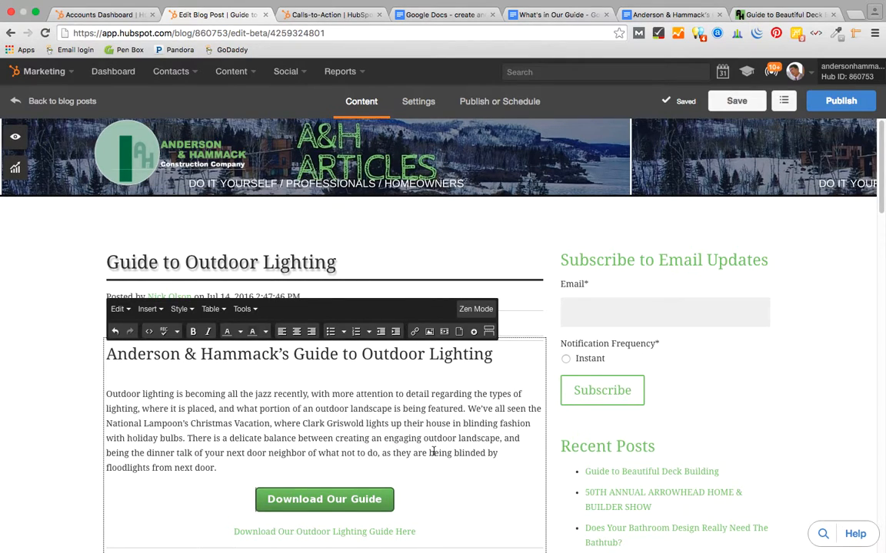
scroll(433, 451, "down", 3)
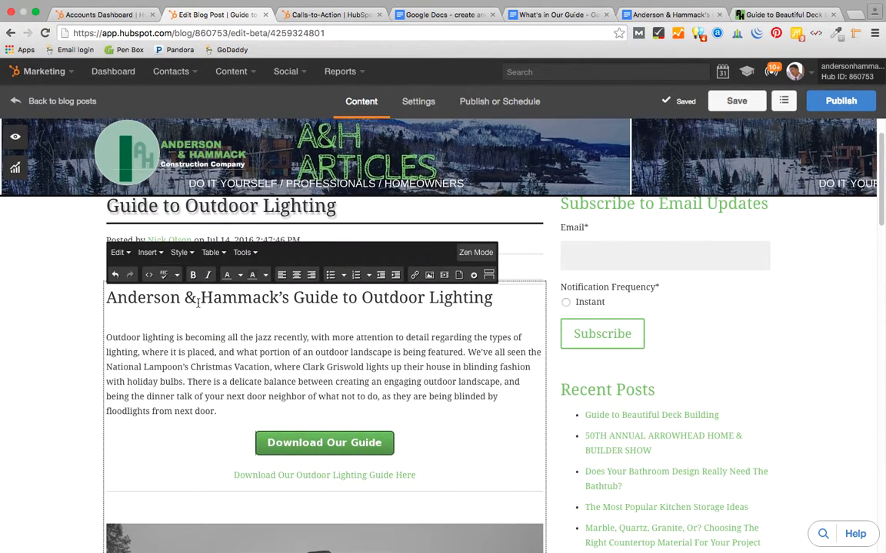
scroll(445, 401, "down", 3)
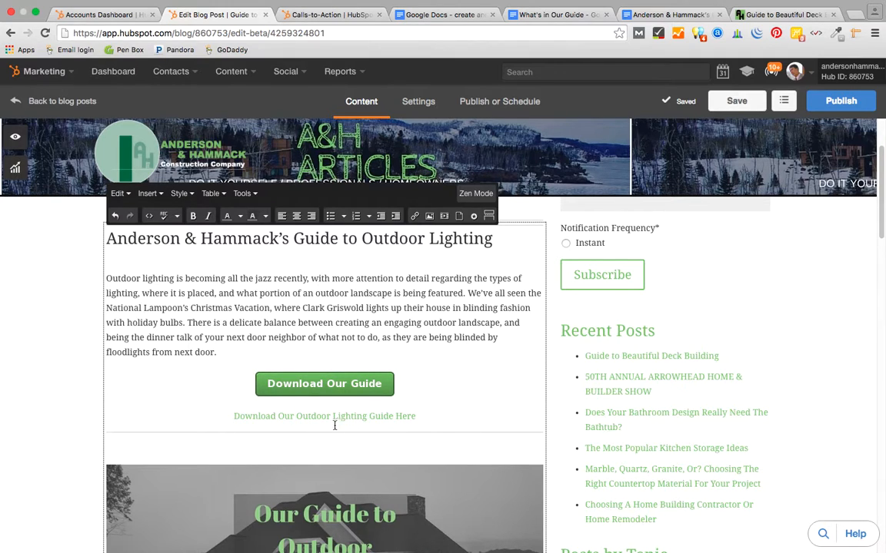
scroll(418, 443, "down", 3)
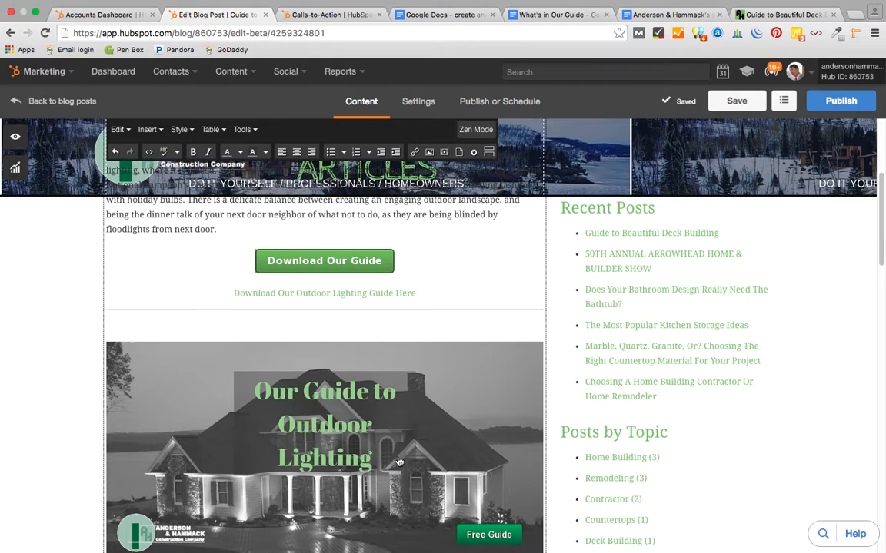
scroll(399, 432, "down", 3)
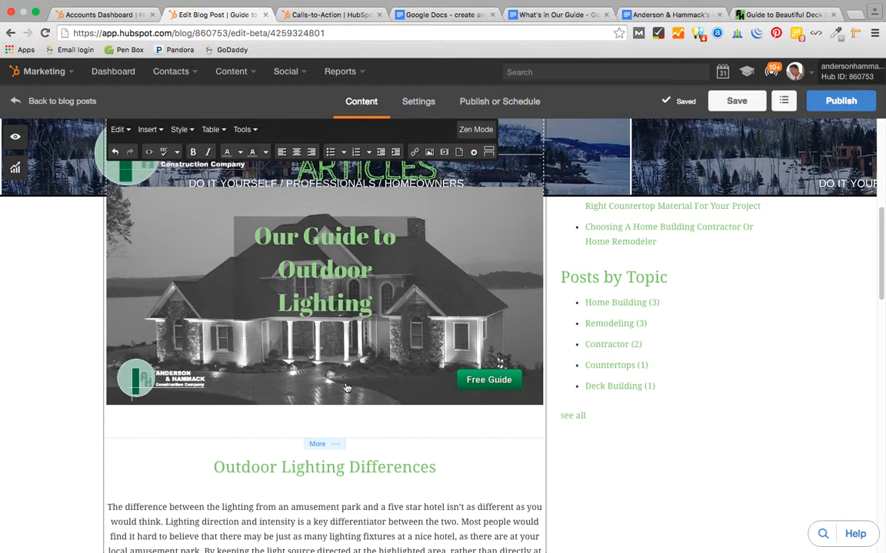
scroll(371, 409, "down", 5)
scroll(371, 409, "down", 3)
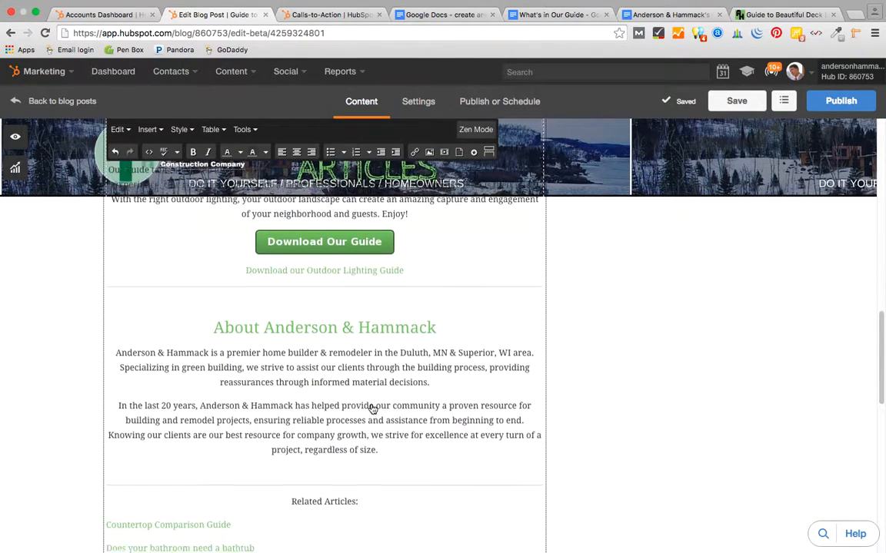
scroll(371, 405, "up", 5)
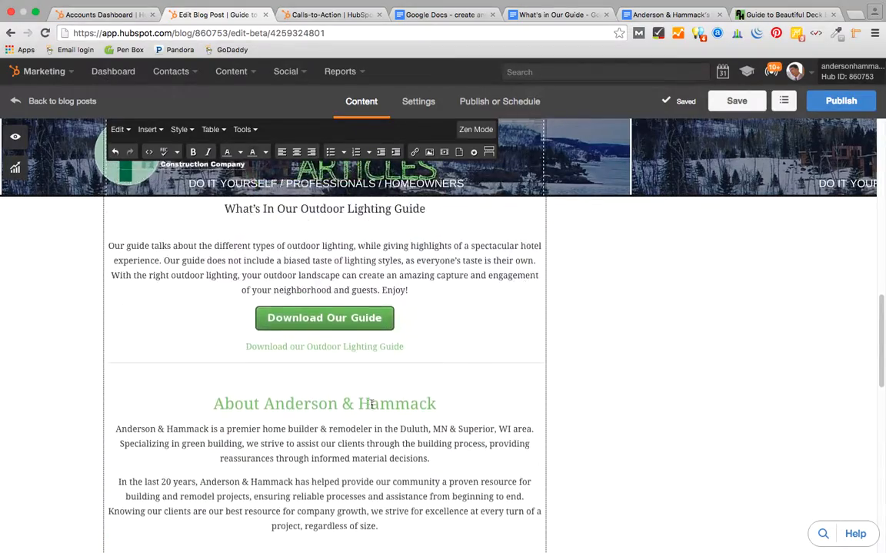
scroll(371, 405, "down", 1)
scroll(371, 405, "up", 1)
scroll(371, 405, "up", 8)
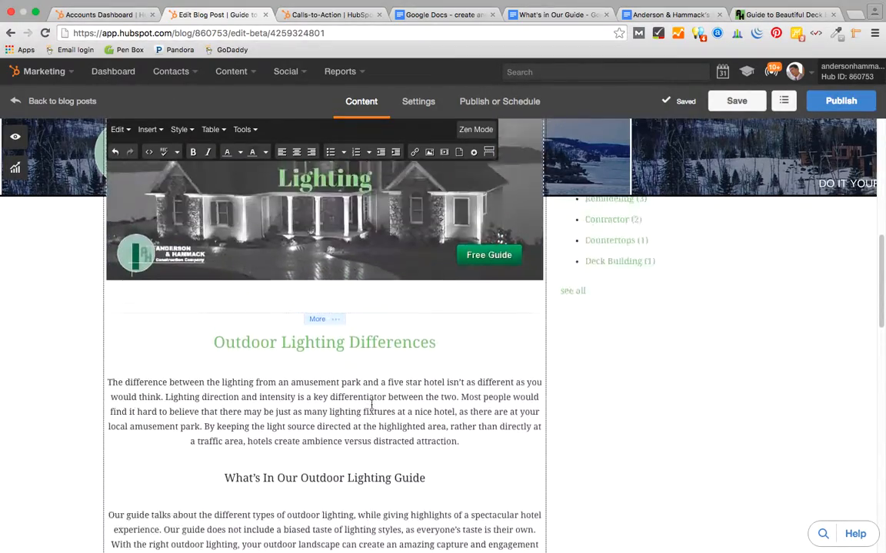
scroll(371, 404, "up", 1)
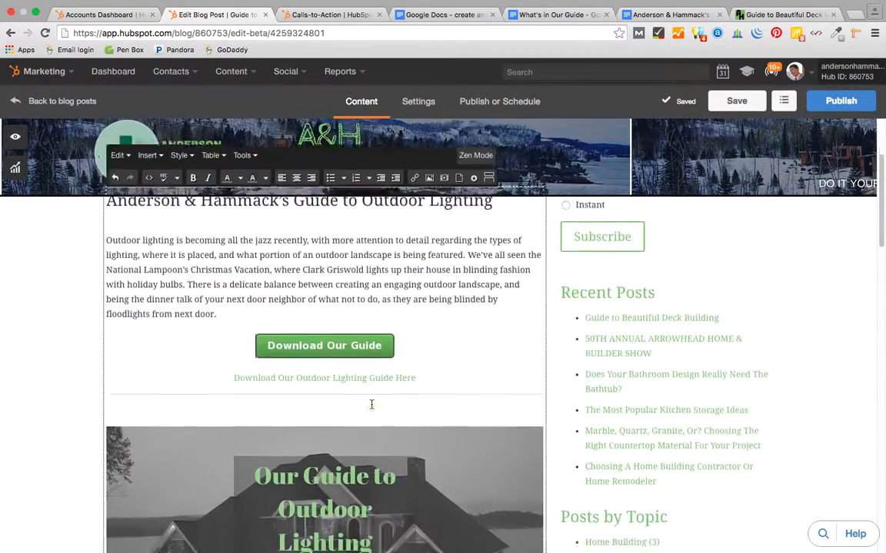
scroll(370, 403, "down", 7)
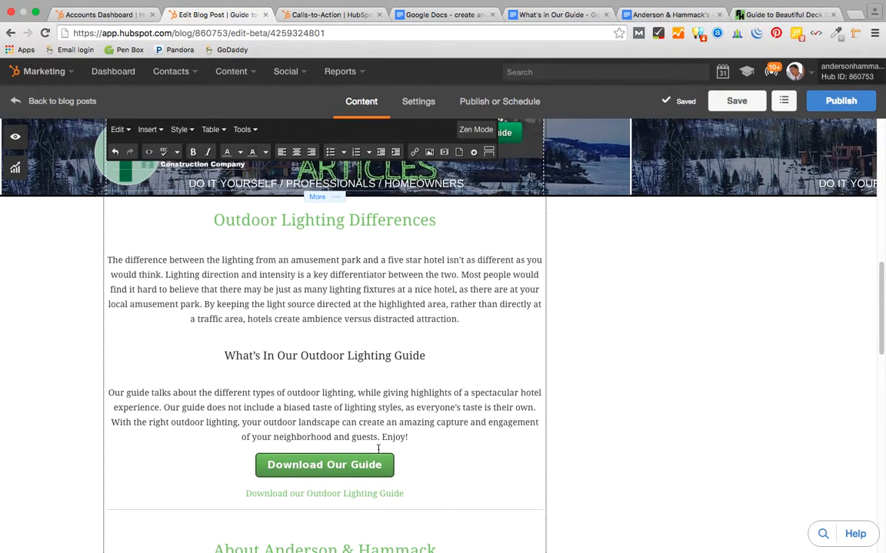
scroll(377, 445, "down", 3)
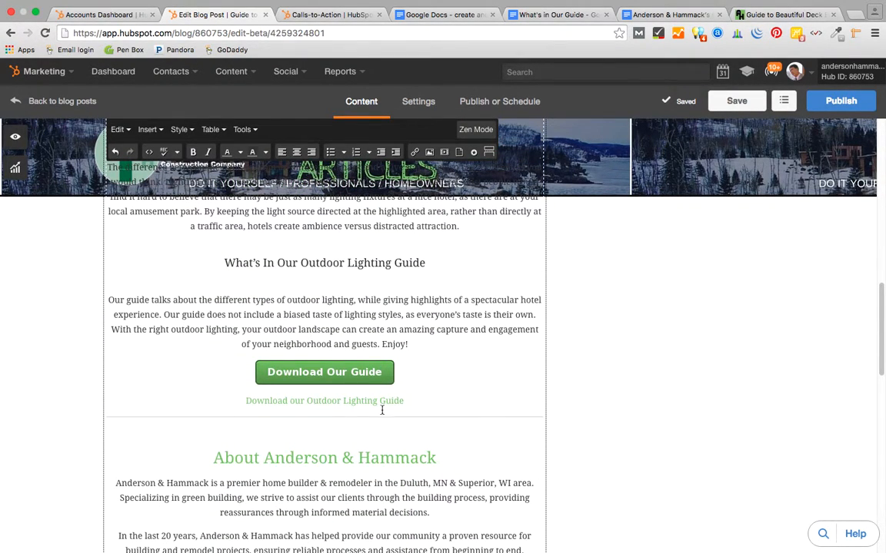
scroll(388, 371, "down", 6)
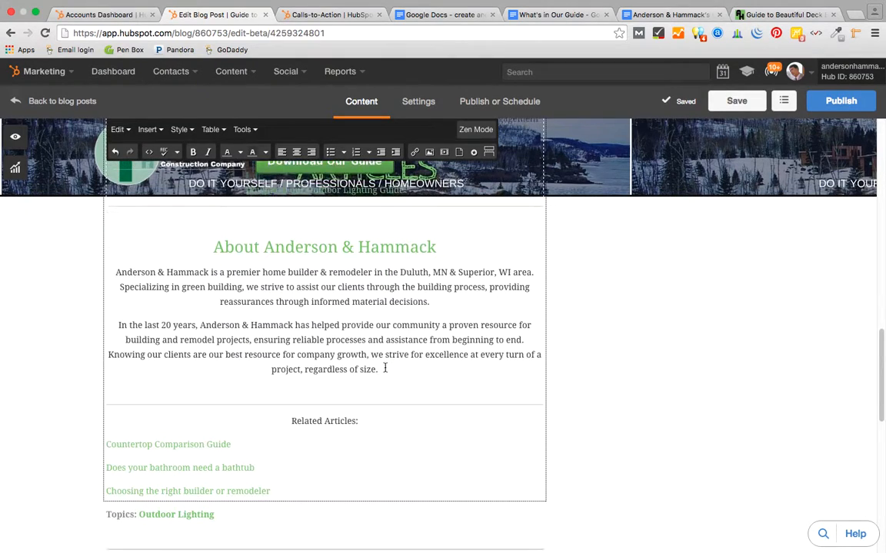
scroll(385, 369, "down", 2)
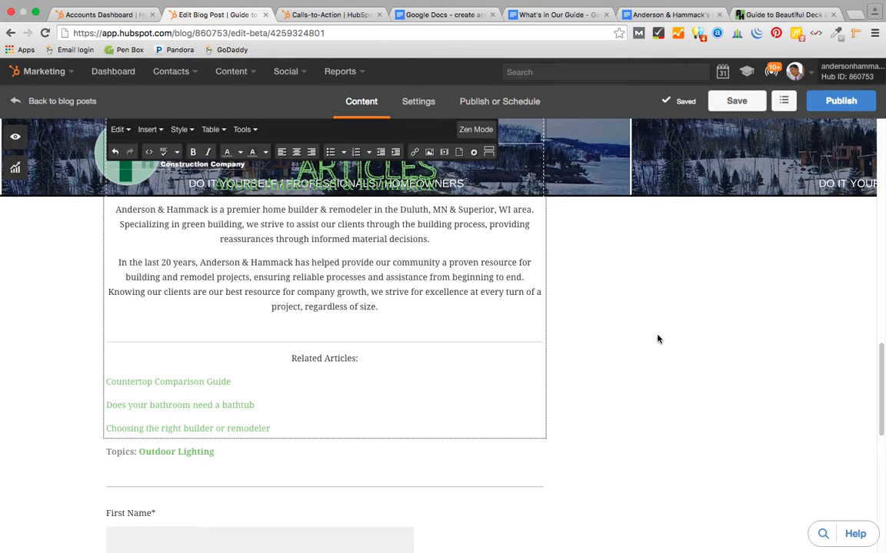
scroll(658, 338, "up", 5)
scroll(334, 354, "up", 10)
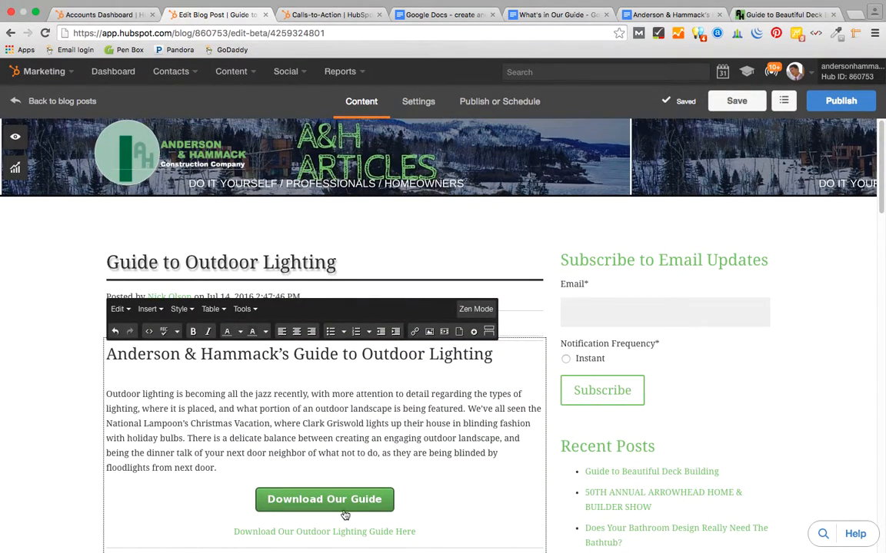
scroll(435, 428, "down", 5)
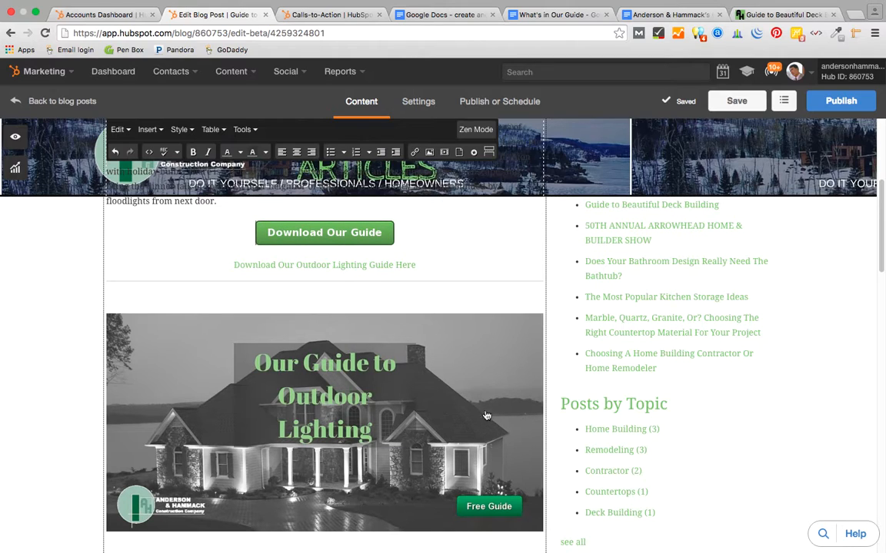
scroll(494, 286, "down", 5)
scroll(493, 286, "down", 12)
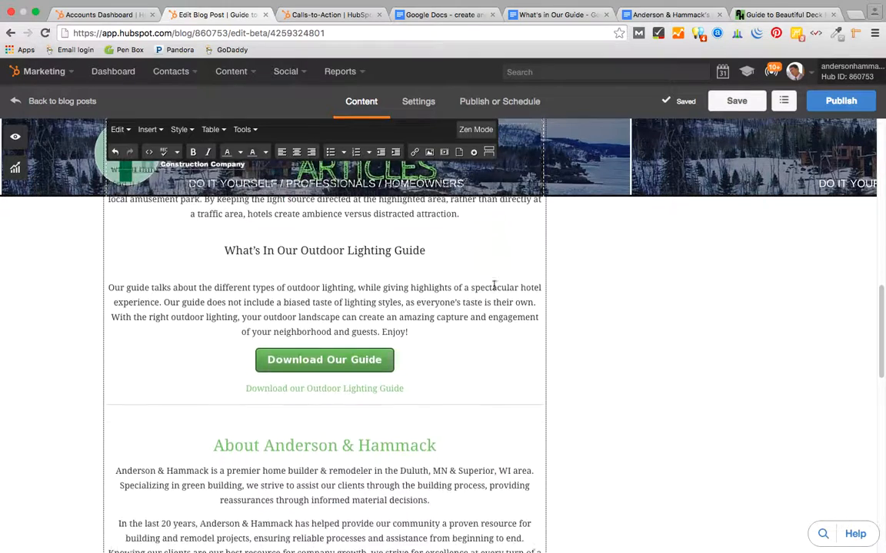
scroll(493, 286, "down", 1)
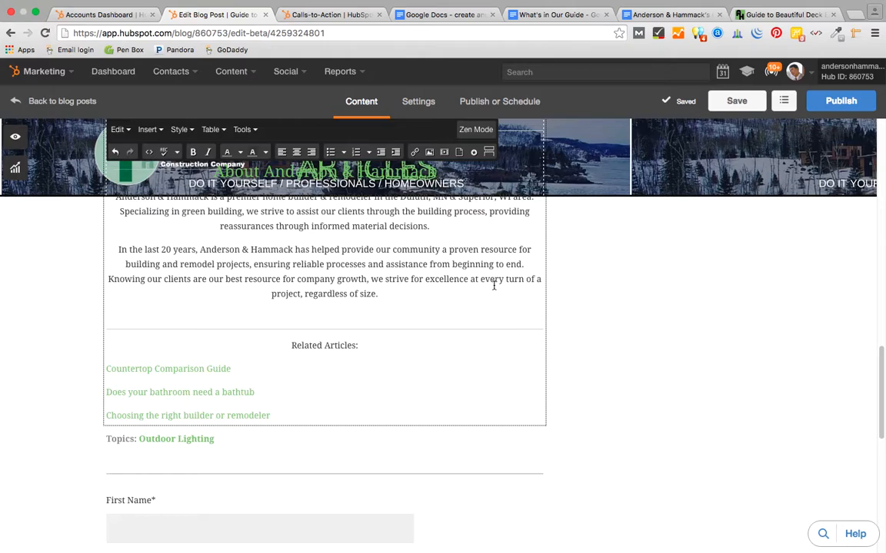
scroll(611, 293, "up", 9)
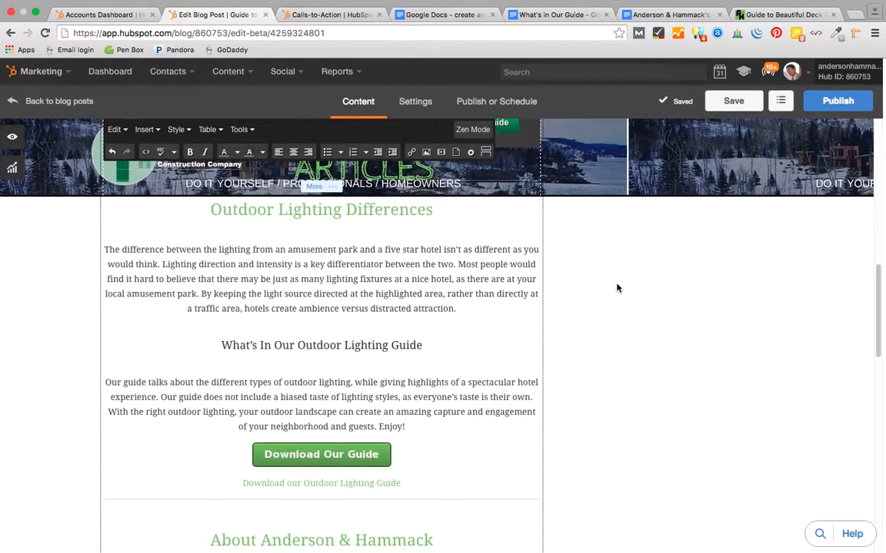
scroll(488, 261, "up", 5)
scroll(486, 257, "down", 7)
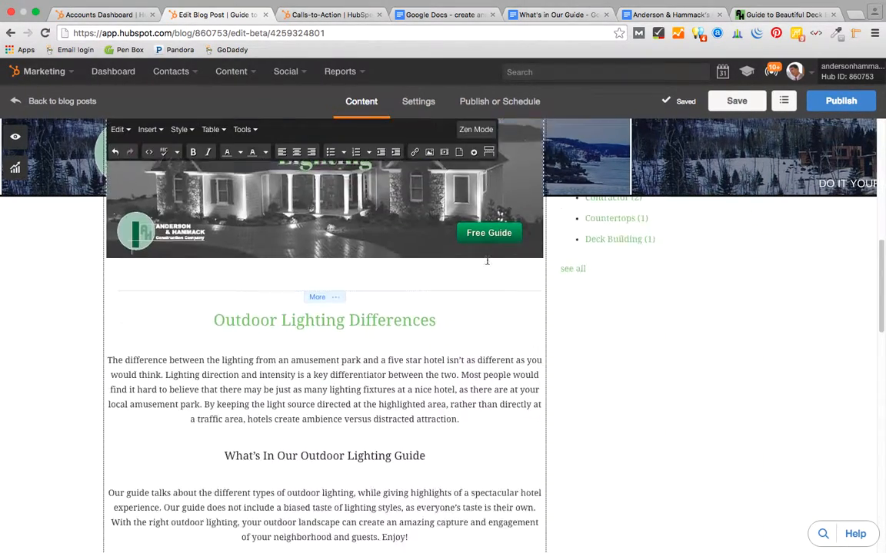
scroll(488, 425, "up", 3)
scroll(348, 352, "up", 3)
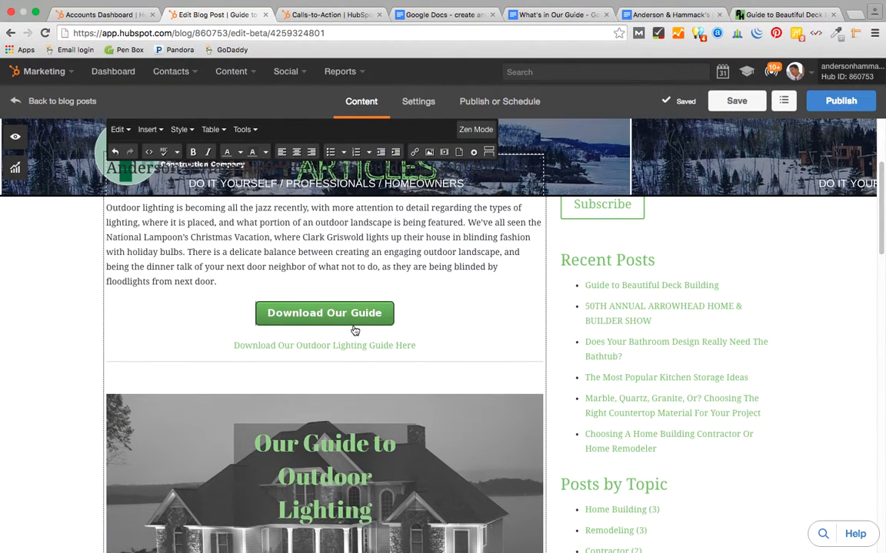
- Use Test Link on the Download Our Guide CTA to open its landing page
left_click(348, 318)
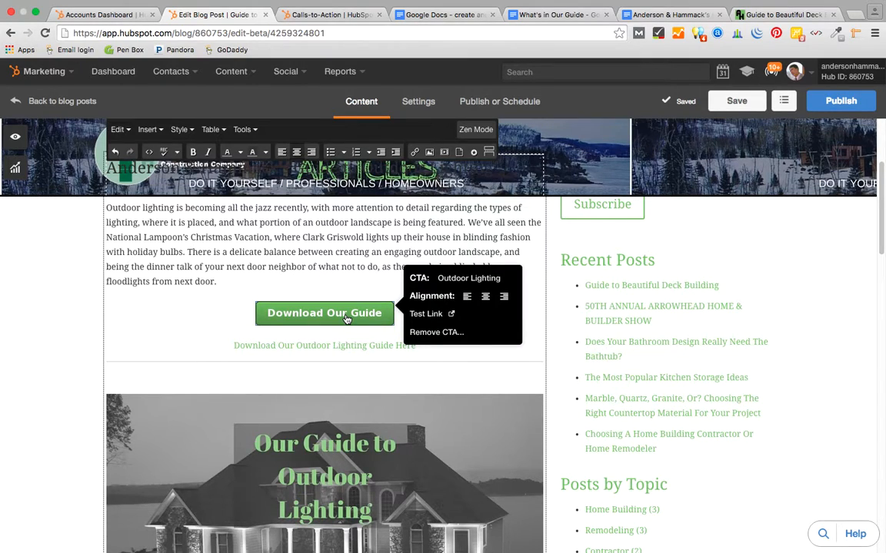
left_click(435, 315)
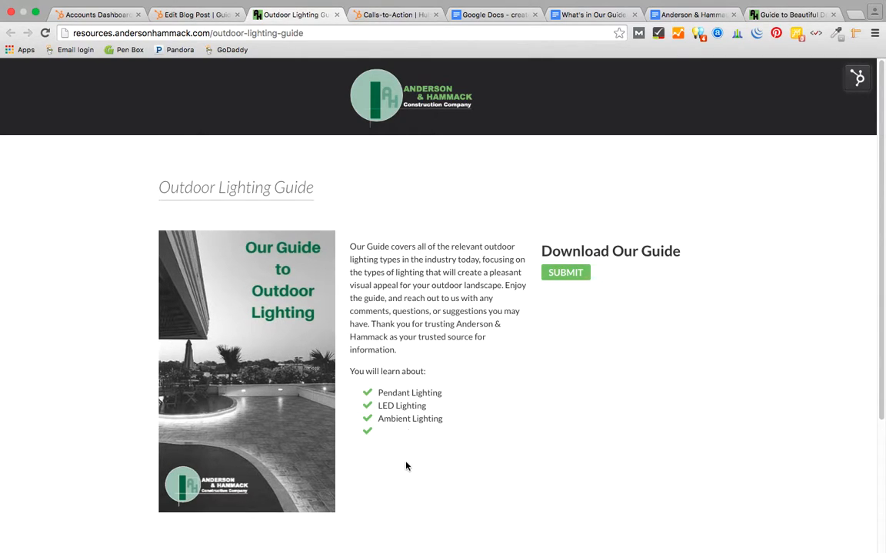
- Submit the landing-page form and scroll through the 8-page Outdoor Lighting Guide PDF's lighting-type pages
left_click(573, 281)
left_click(581, 275)
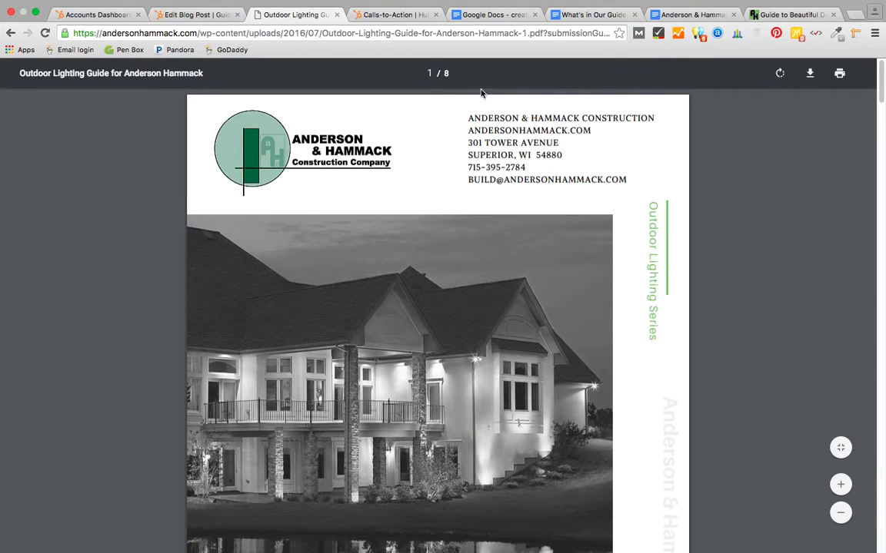
scroll(425, 334, "down", 5)
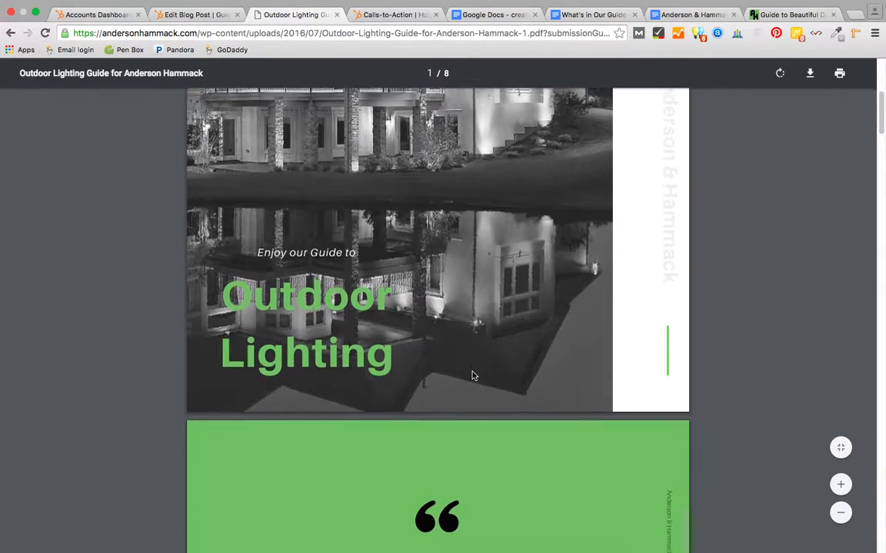
scroll(472, 375, "down", 4)
scroll(473, 375, "up", 10)
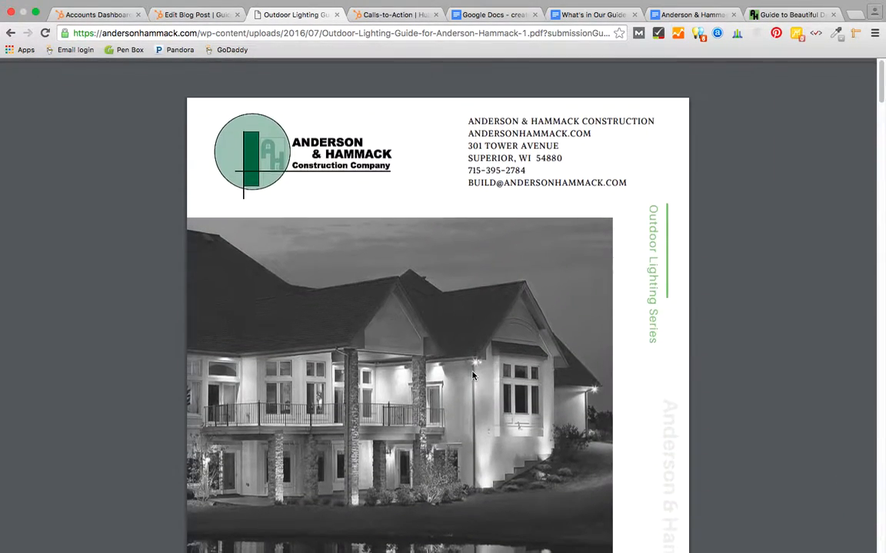
scroll(473, 375, "down", 15)
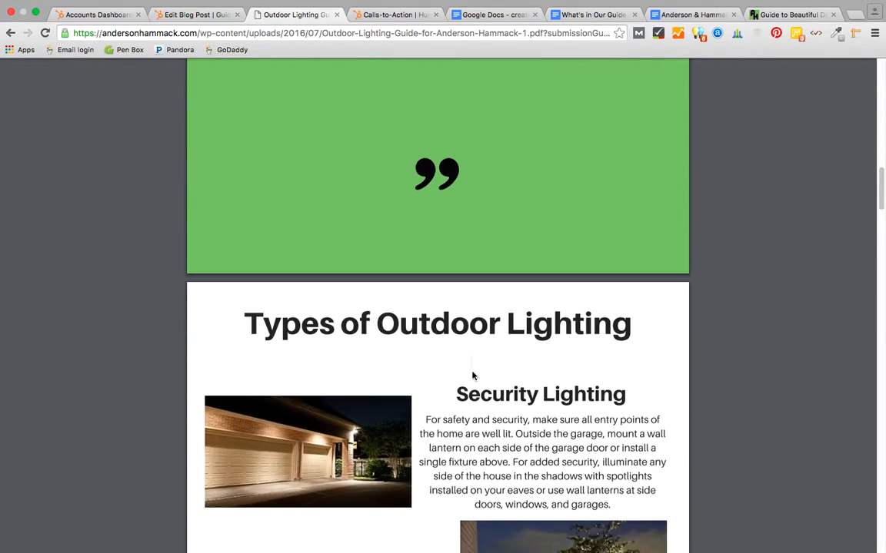
scroll(473, 375, "down", 8)
scroll(475, 370, "up", 1)
scroll(520, 250, "down", 8)
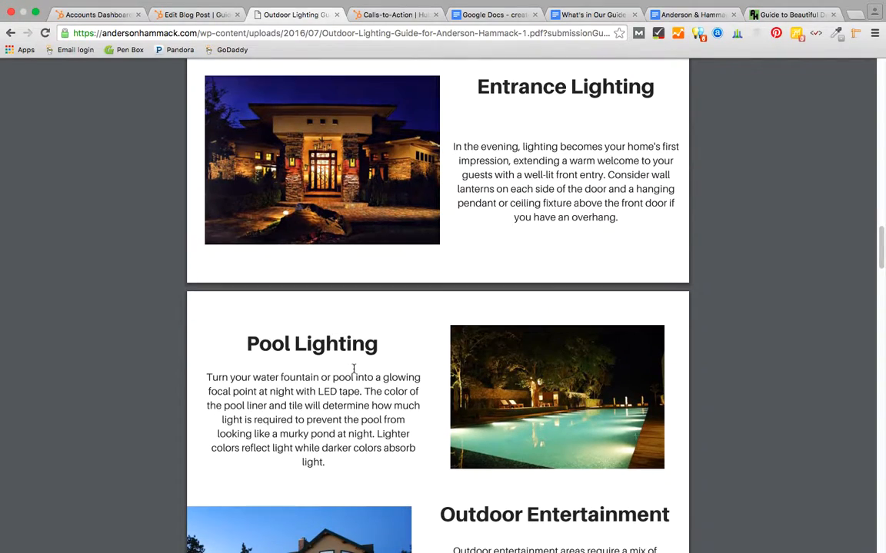